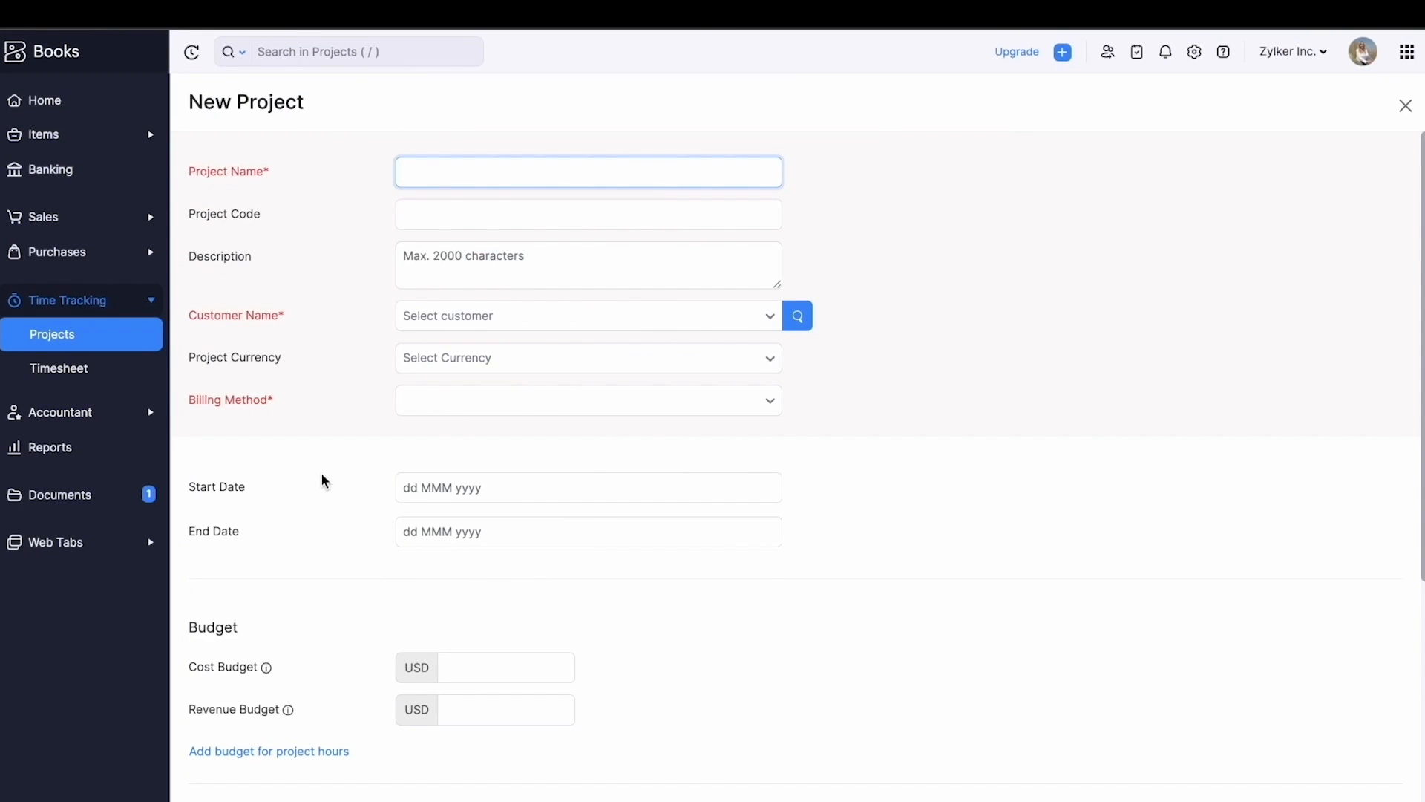
# Add a budget for project hours to the new project and display the available hours budget types.
pyautogui.scroll(-4, 325, 481)
pyautogui.moveTo(182, 352); pyautogui.dragTo(263, 360)
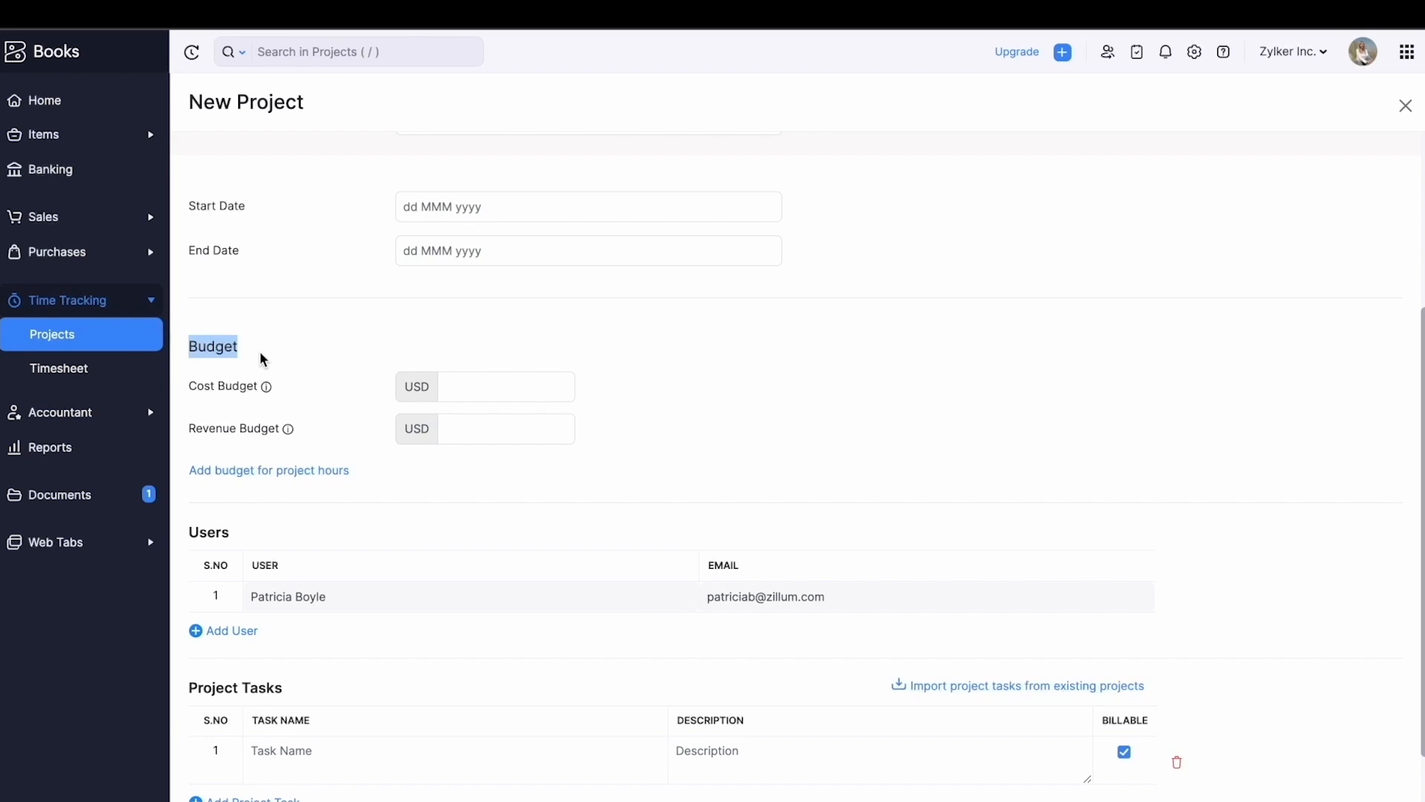
pyautogui.click(288, 473)
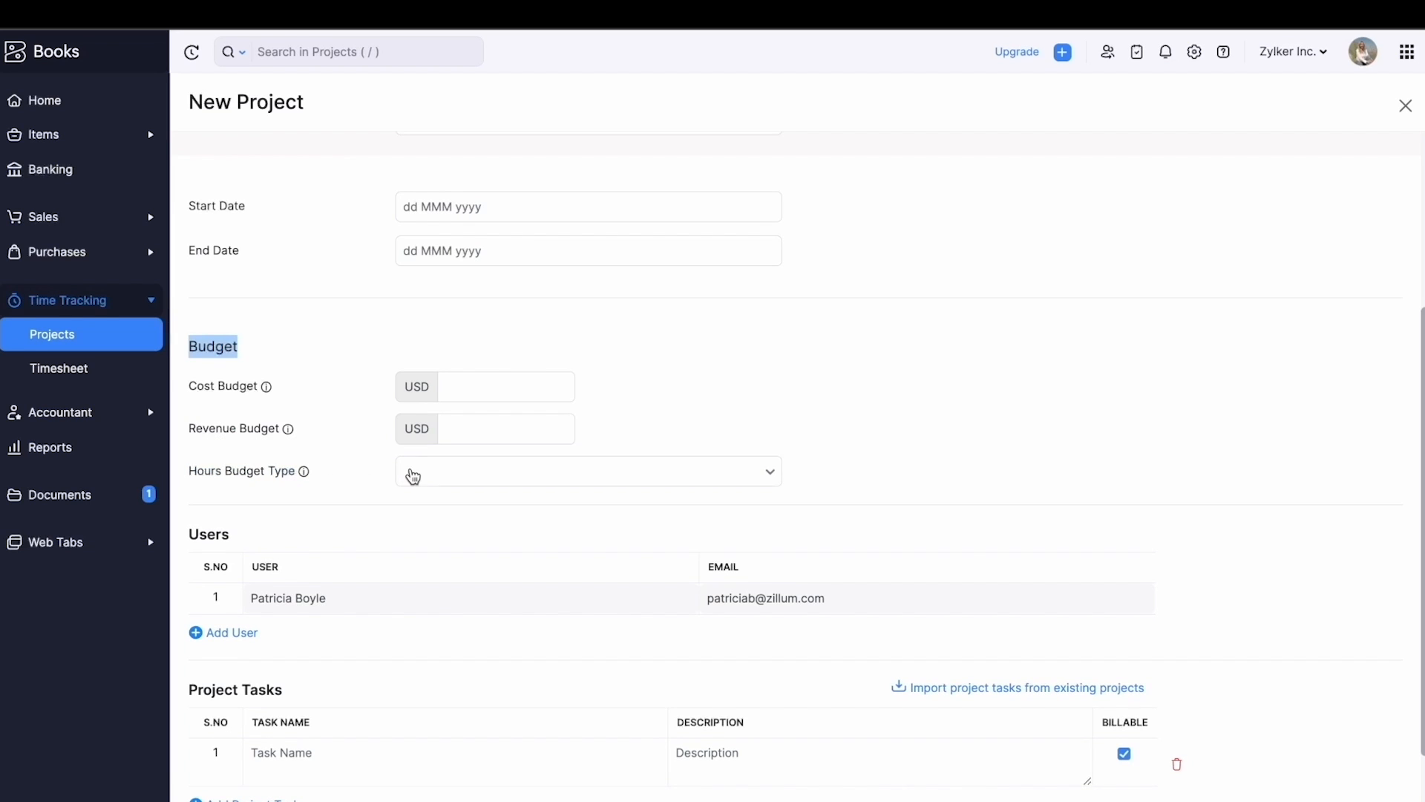
pyautogui.click(414, 476)
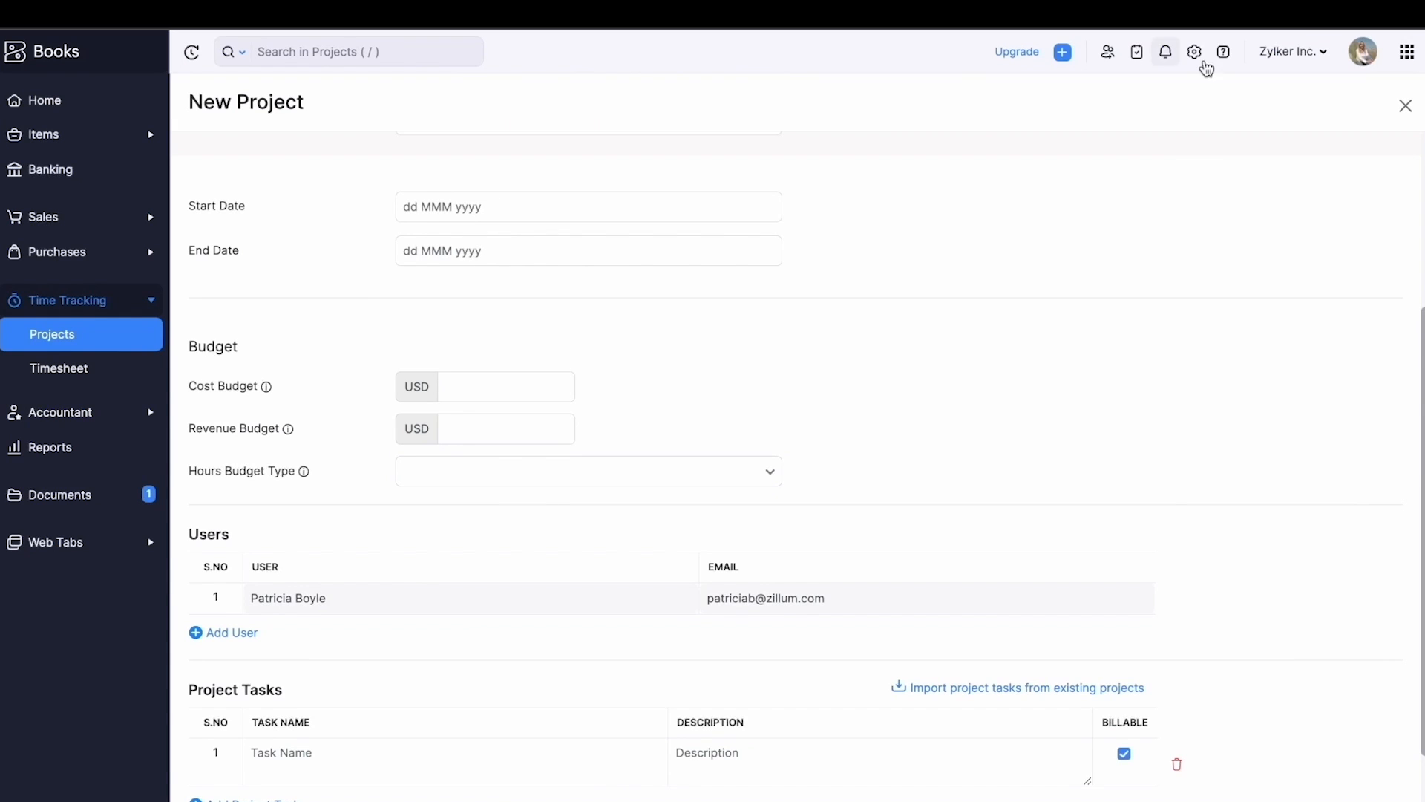
# Open the Project user role for editing from the organization's user and role settings.
pyautogui.click(1195, 52)
pyautogui.click(1183, 280)
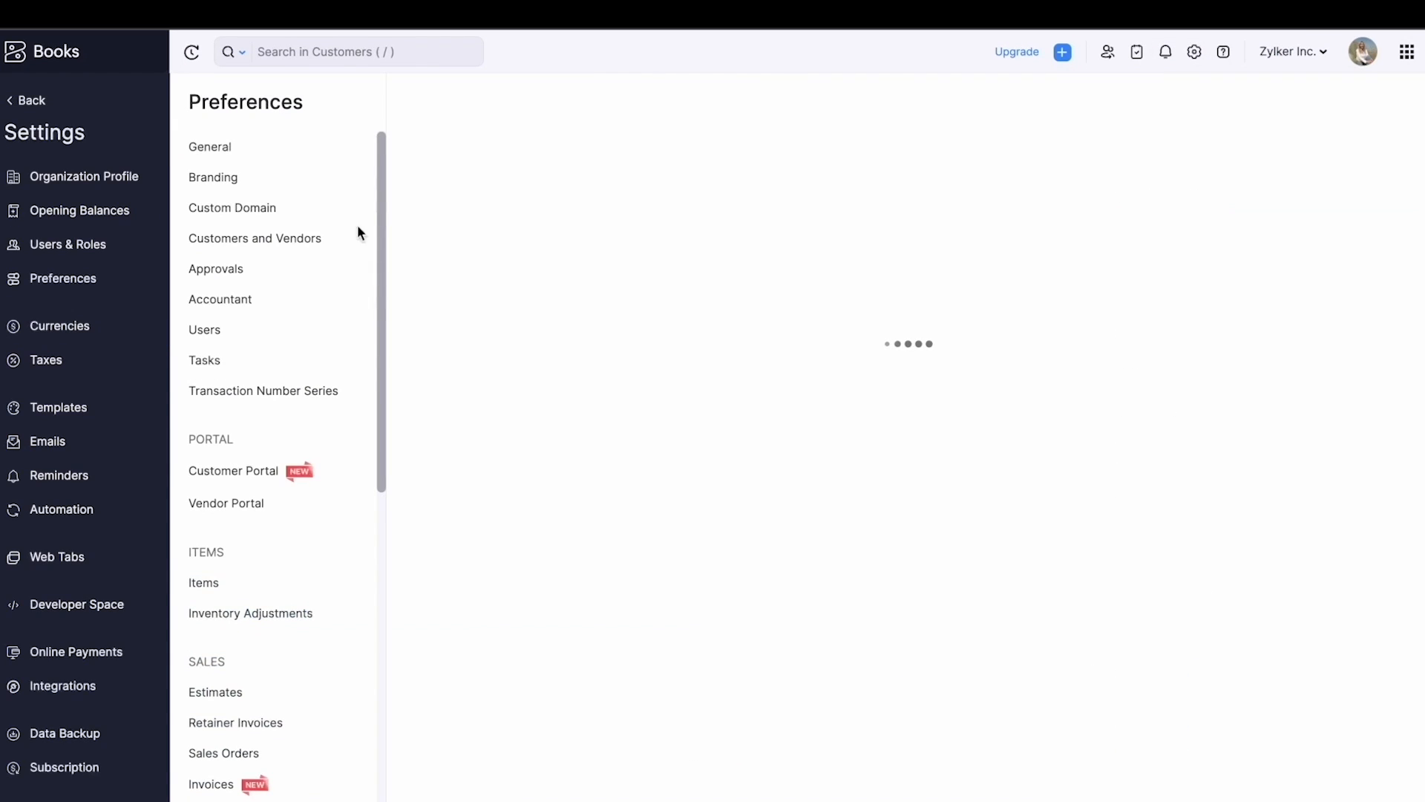
pyautogui.click(60, 244)
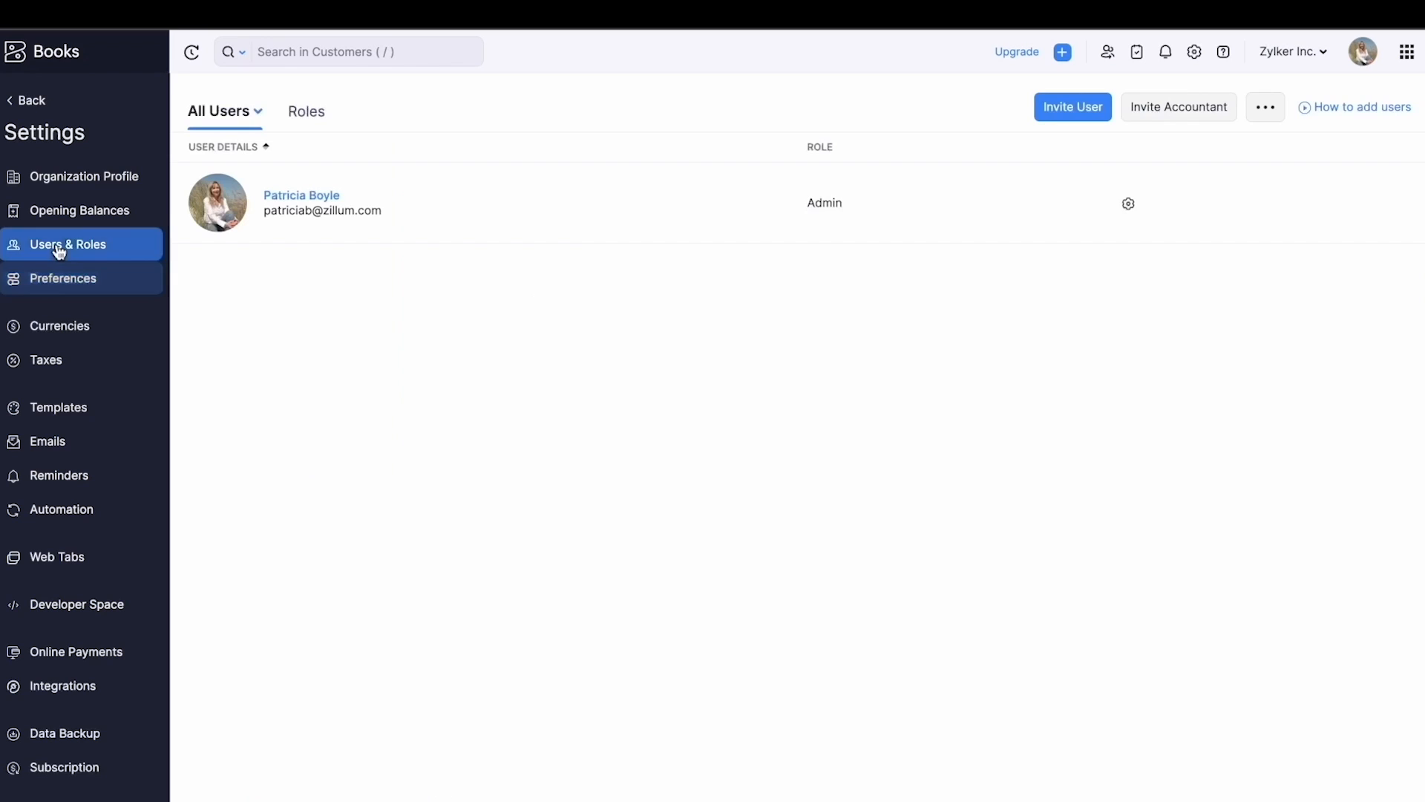
pyautogui.click(316, 108)
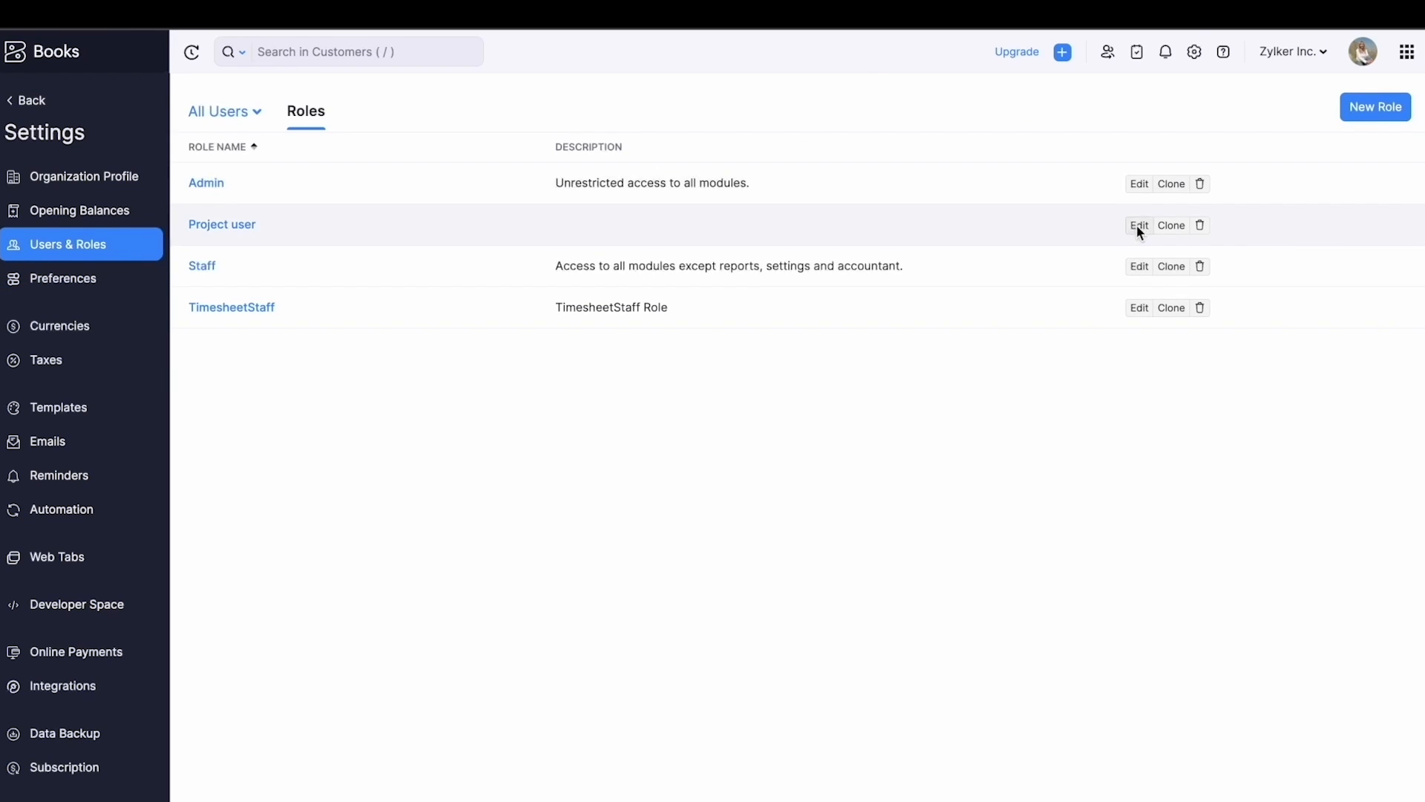
pyautogui.click(1136, 226)
# Examine the role's additional permissions for Projects under Timesheets, and return to the new project form.
pyautogui.scroll(-15, 874, 577)
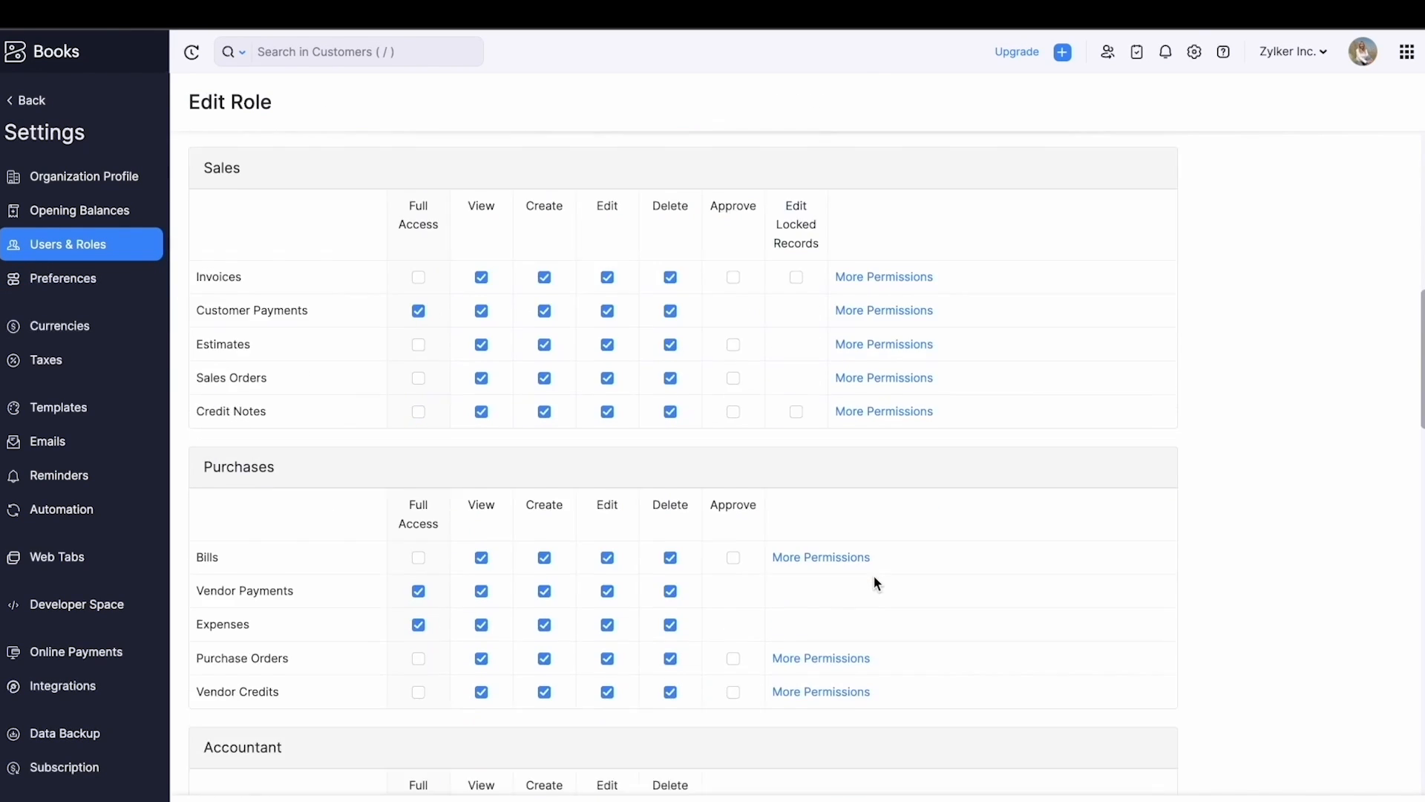
pyautogui.scroll(-4, 874, 581)
pyautogui.scroll(-1, 843, 675)
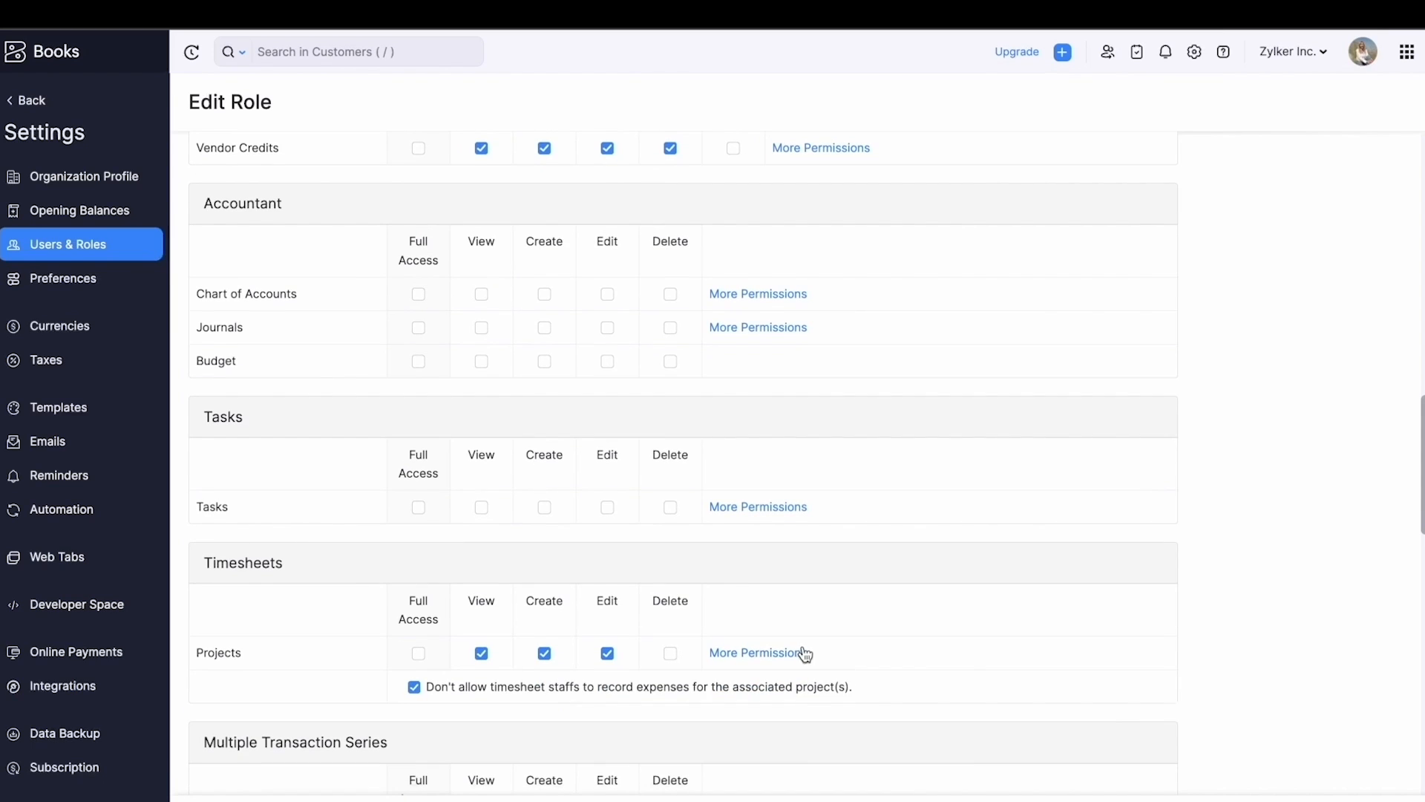
pyautogui.click(787, 653)
pyautogui.click(801, 697)
pyautogui.click(800, 721)
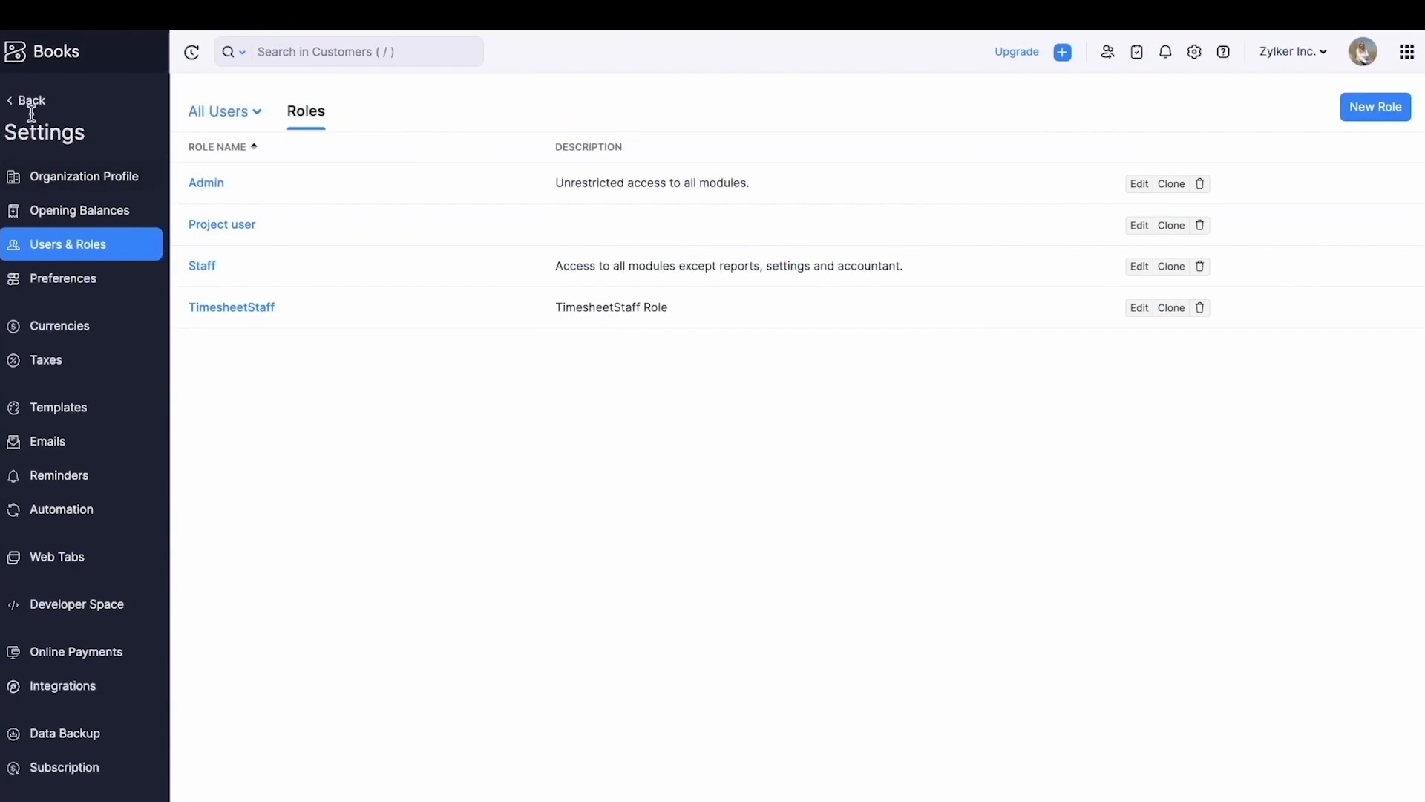
pyautogui.click(33, 103)
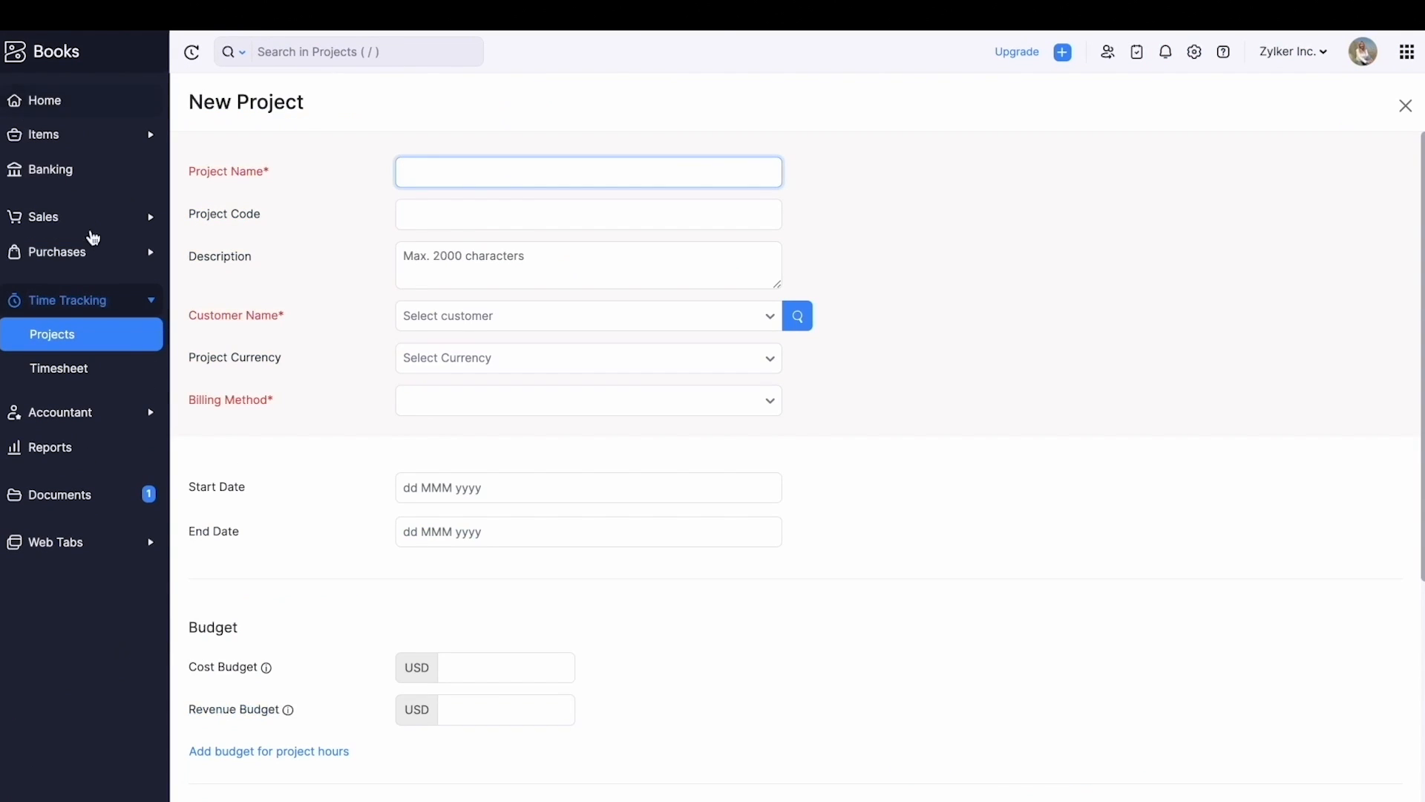
# Look over the new project form, and open a module's entry further down in the organization preferences.
pyautogui.scroll(-4, 287, 355)
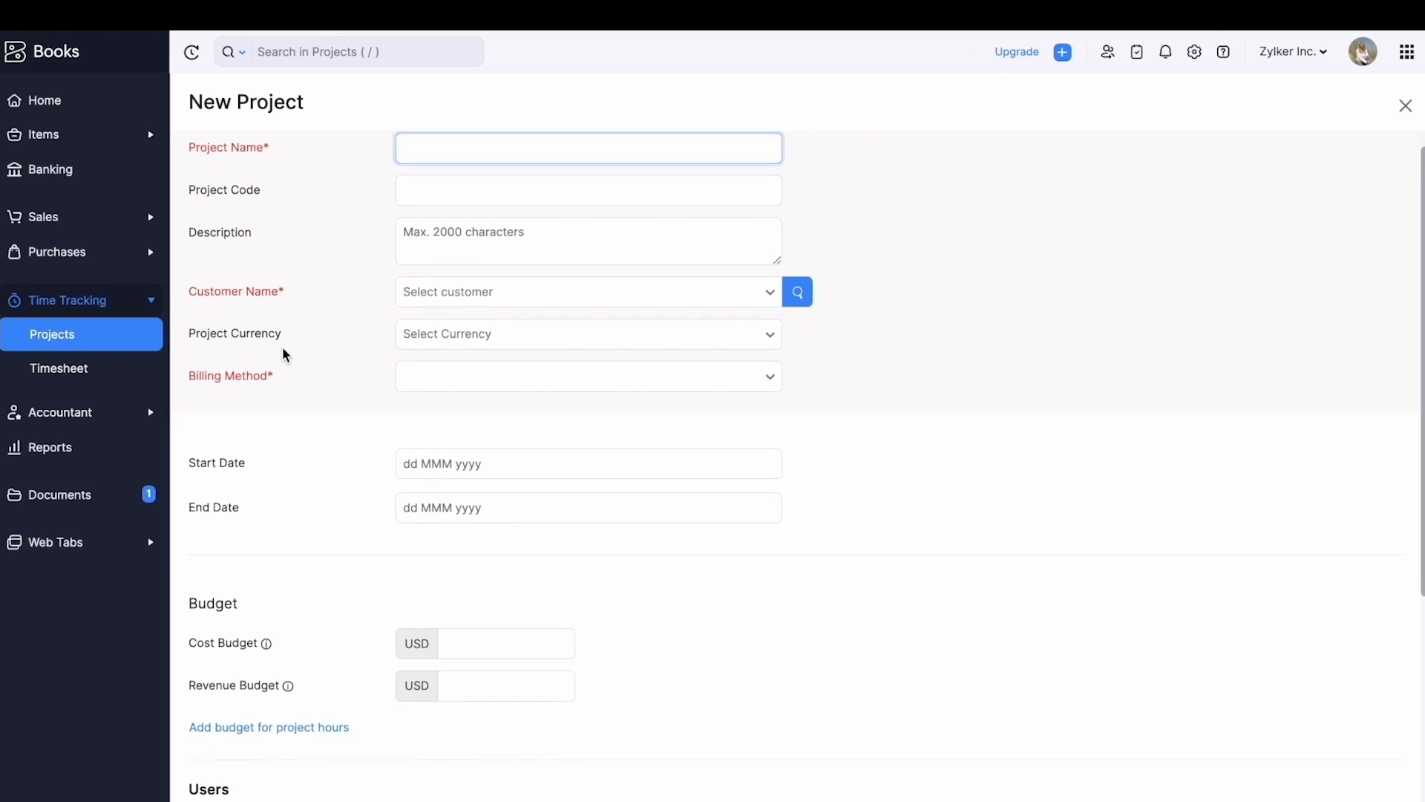
pyautogui.scroll(-3, 286, 355)
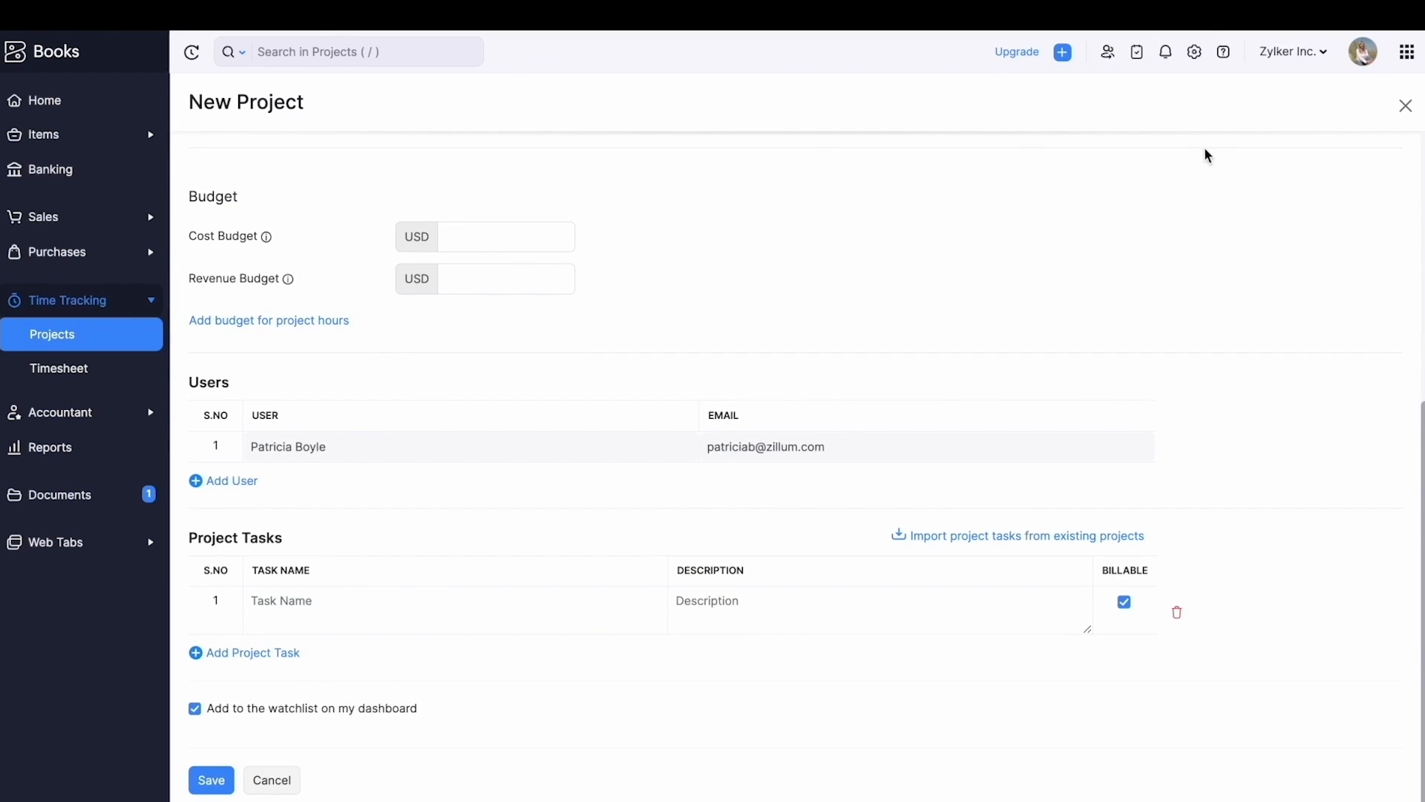
pyautogui.click(1195, 52)
pyautogui.click(1168, 283)
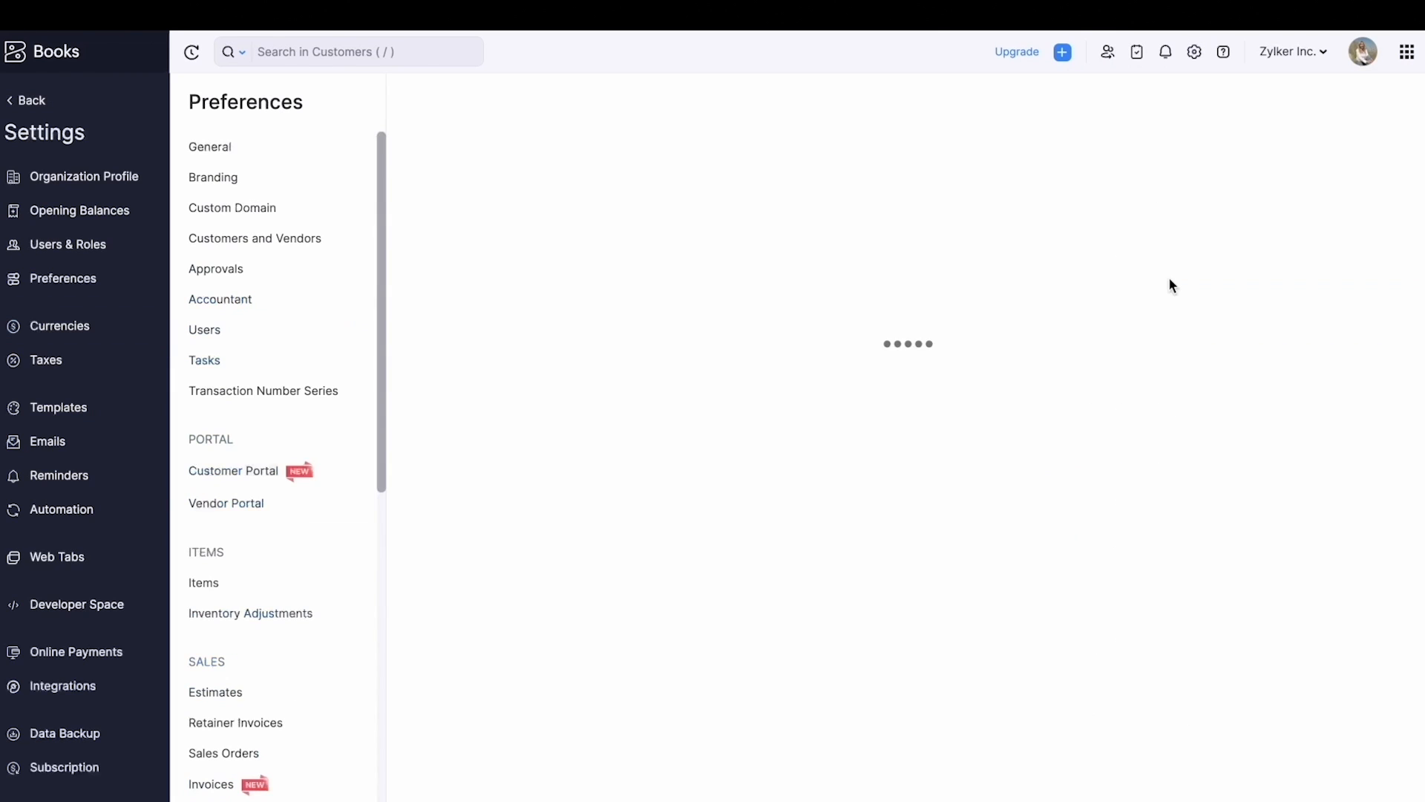
pyautogui.scroll(-10, 313, 616)
pyautogui.click(280, 573)
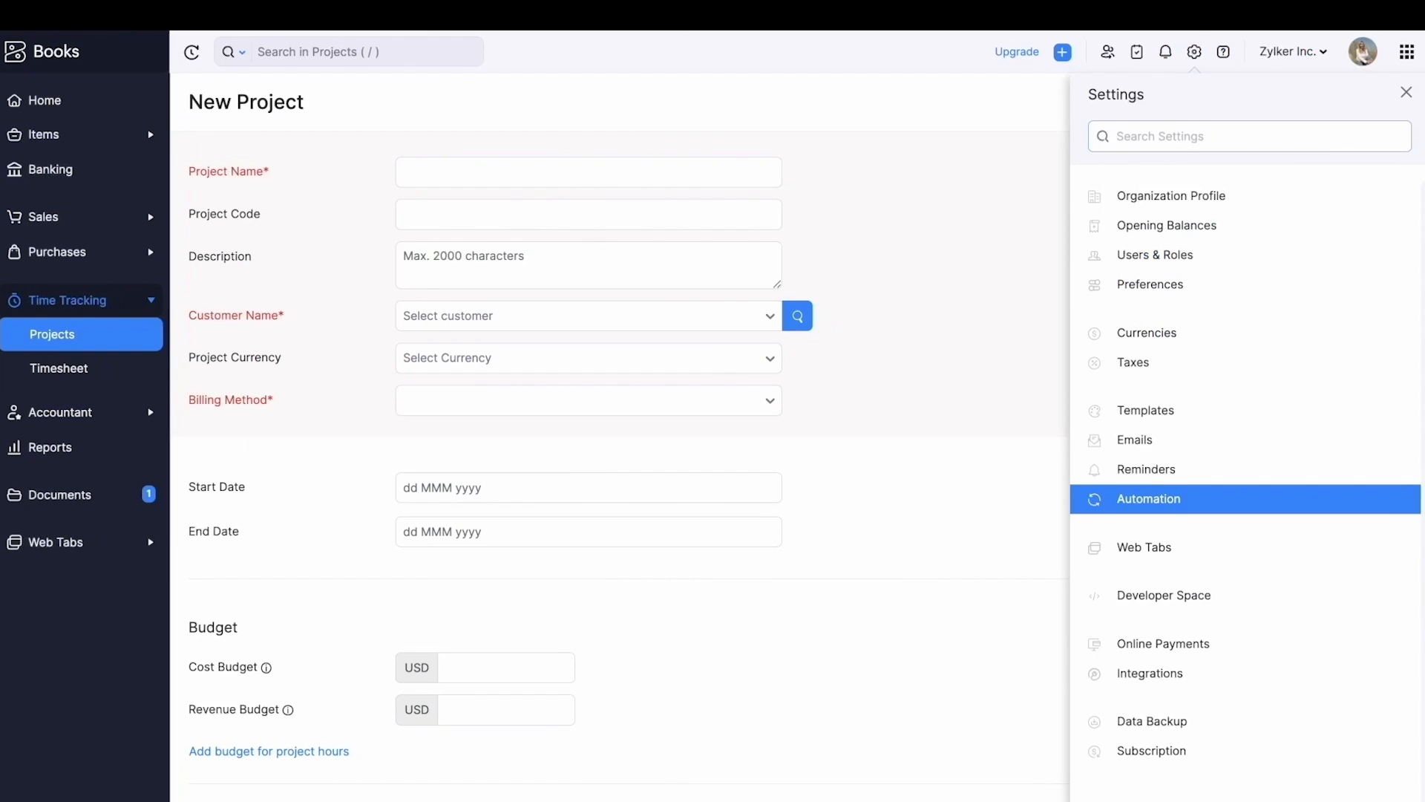
# Examine the trigger, filter and action settings of the "Billed hours exceeding 10 hours" workflow rule, and leave without saving.
pyautogui.click(1347, 507)
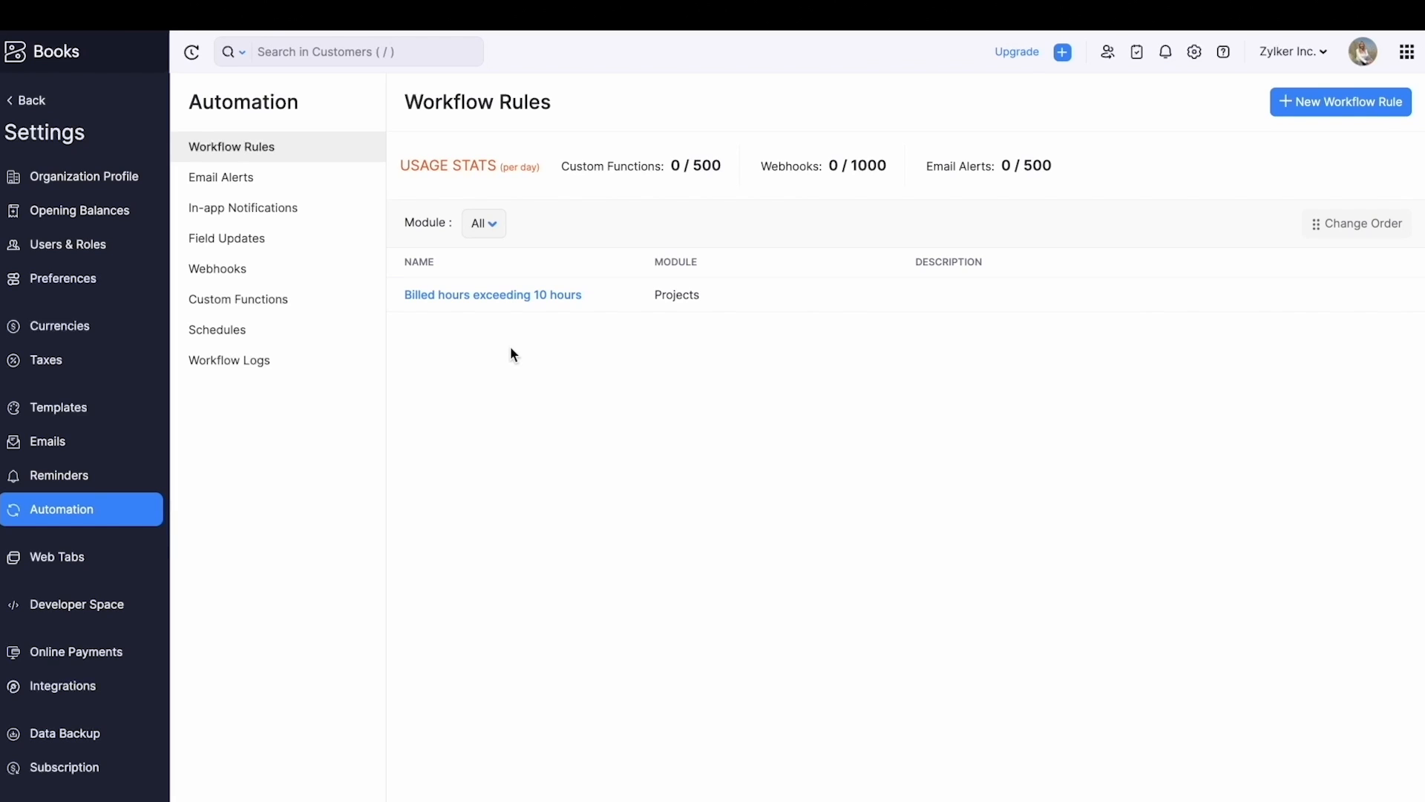
pyautogui.click(510, 297)
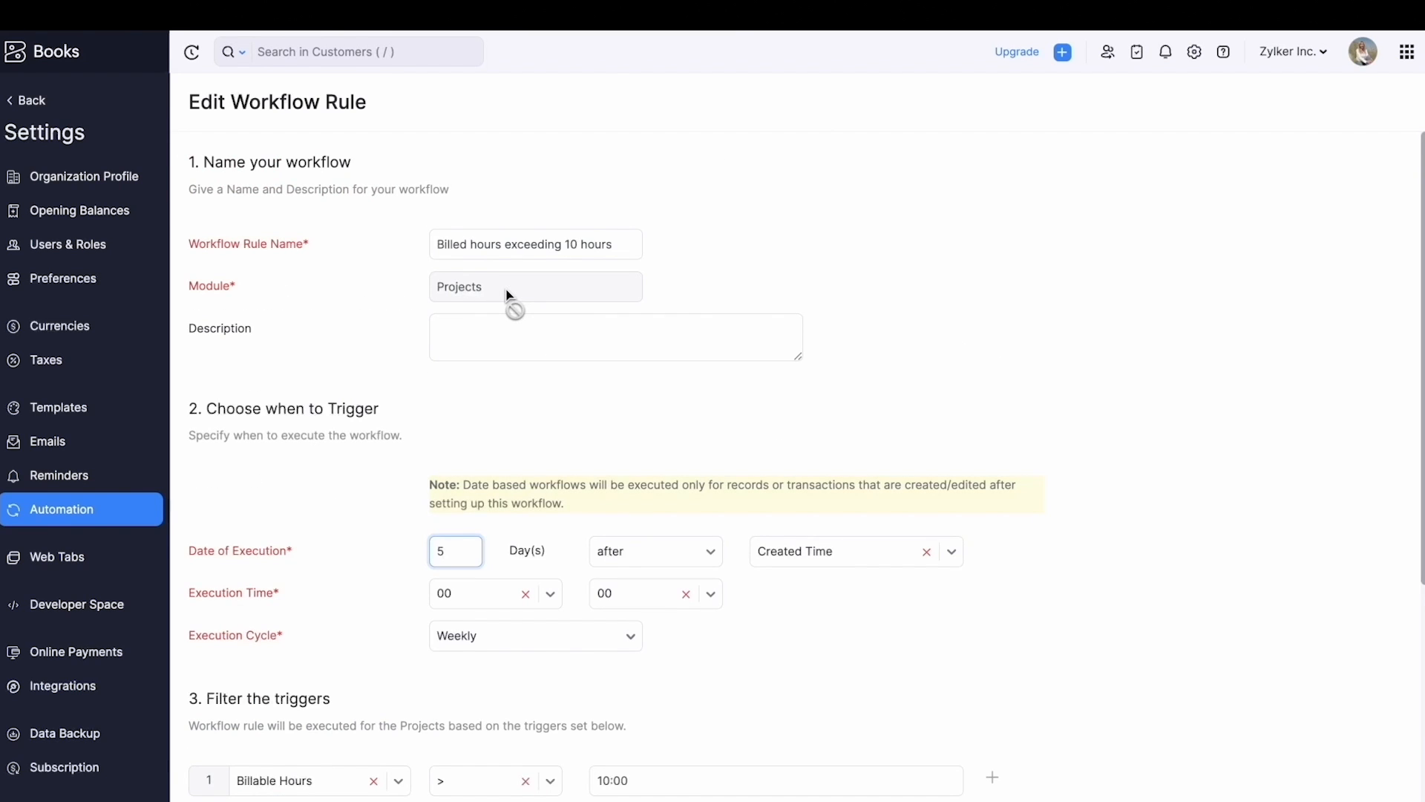
pyautogui.scroll(-2, 509, 297)
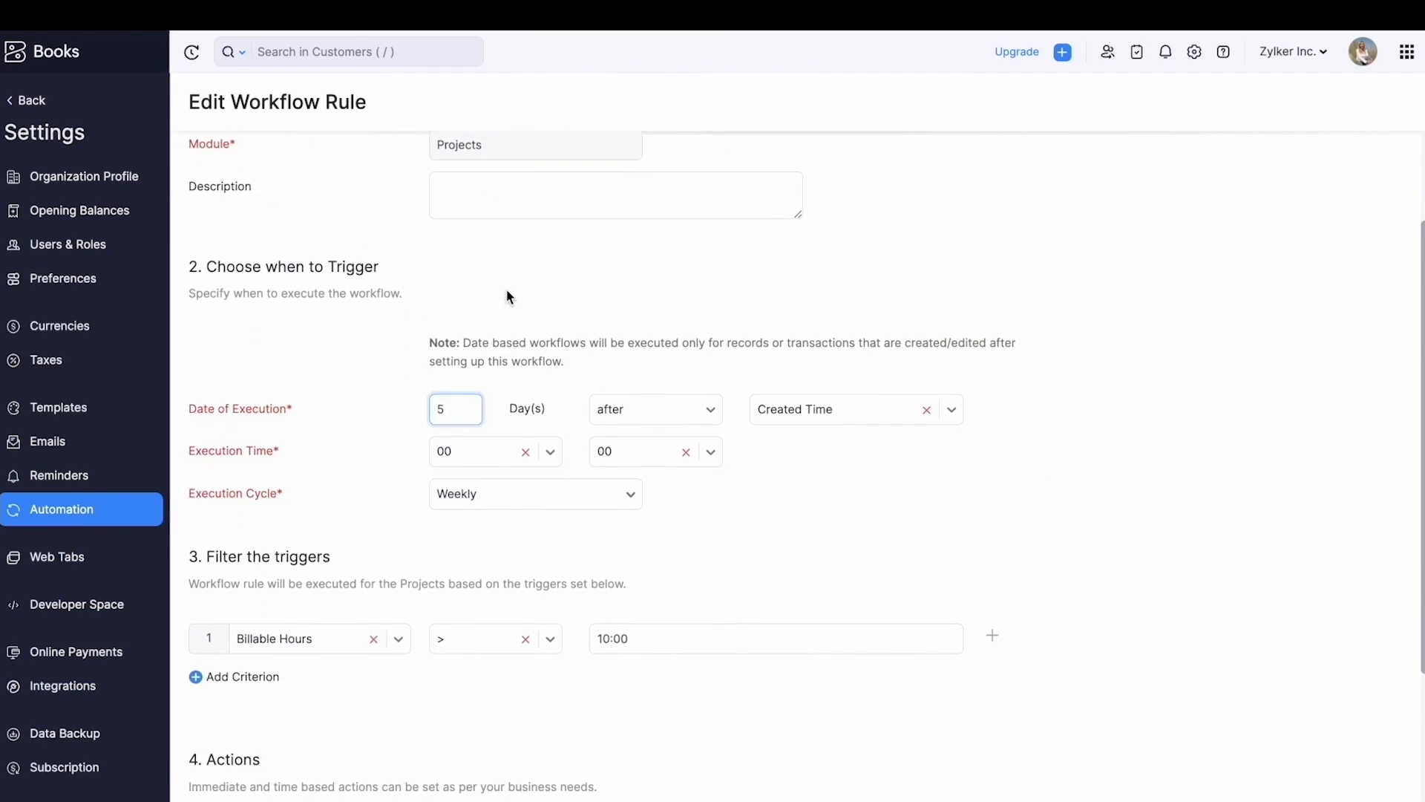
pyautogui.scroll(-2, 508, 293)
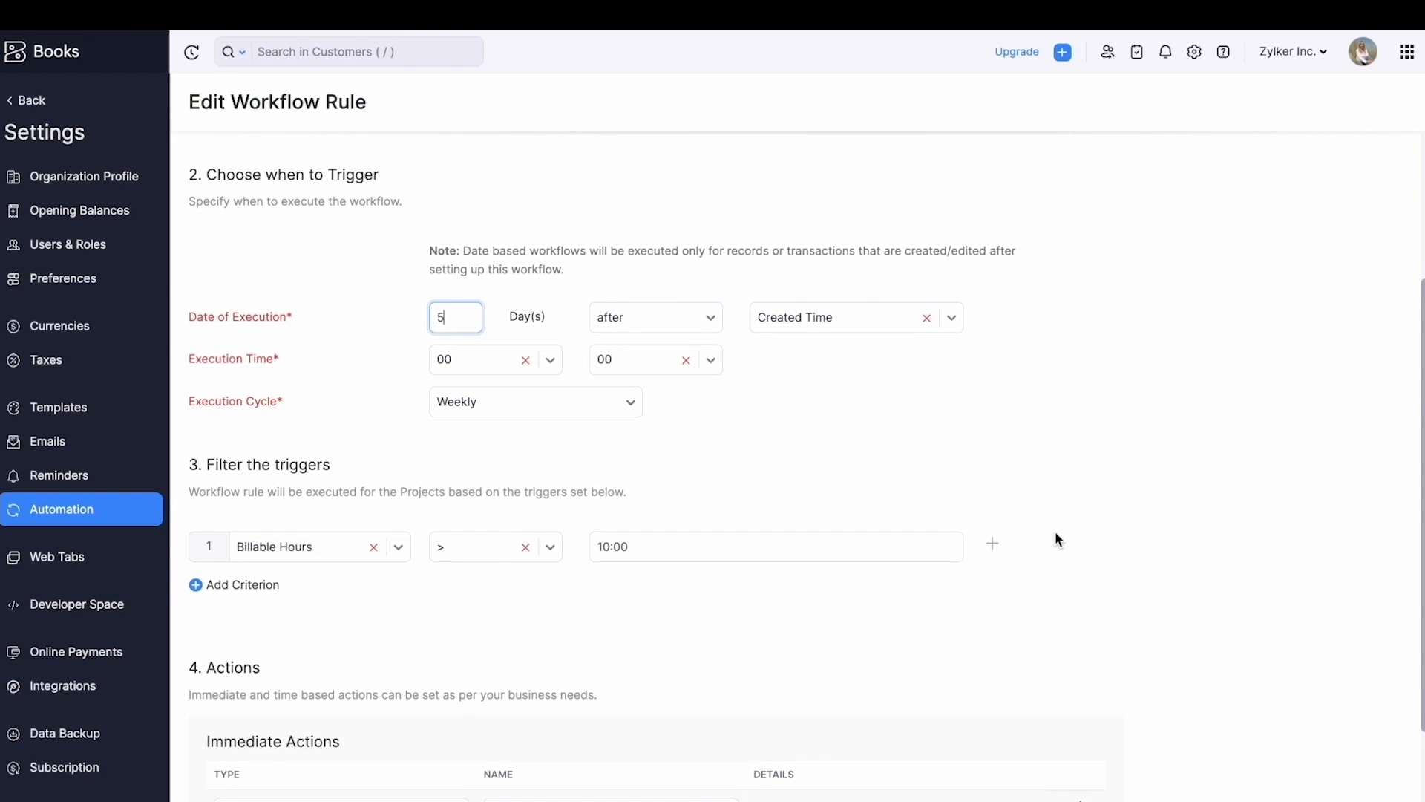
pyautogui.scroll(-2, 1056, 532)
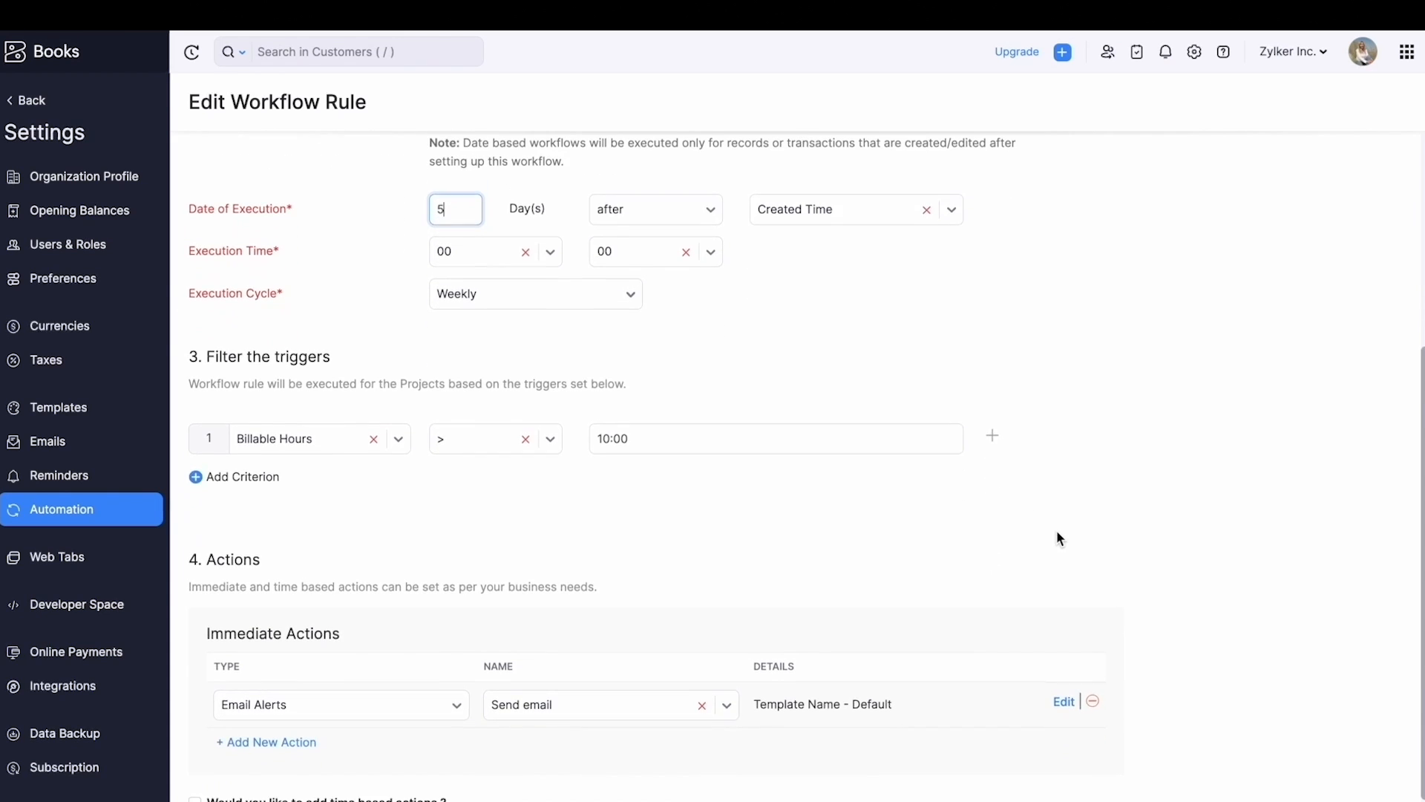
pyautogui.scroll(-2, 1058, 538)
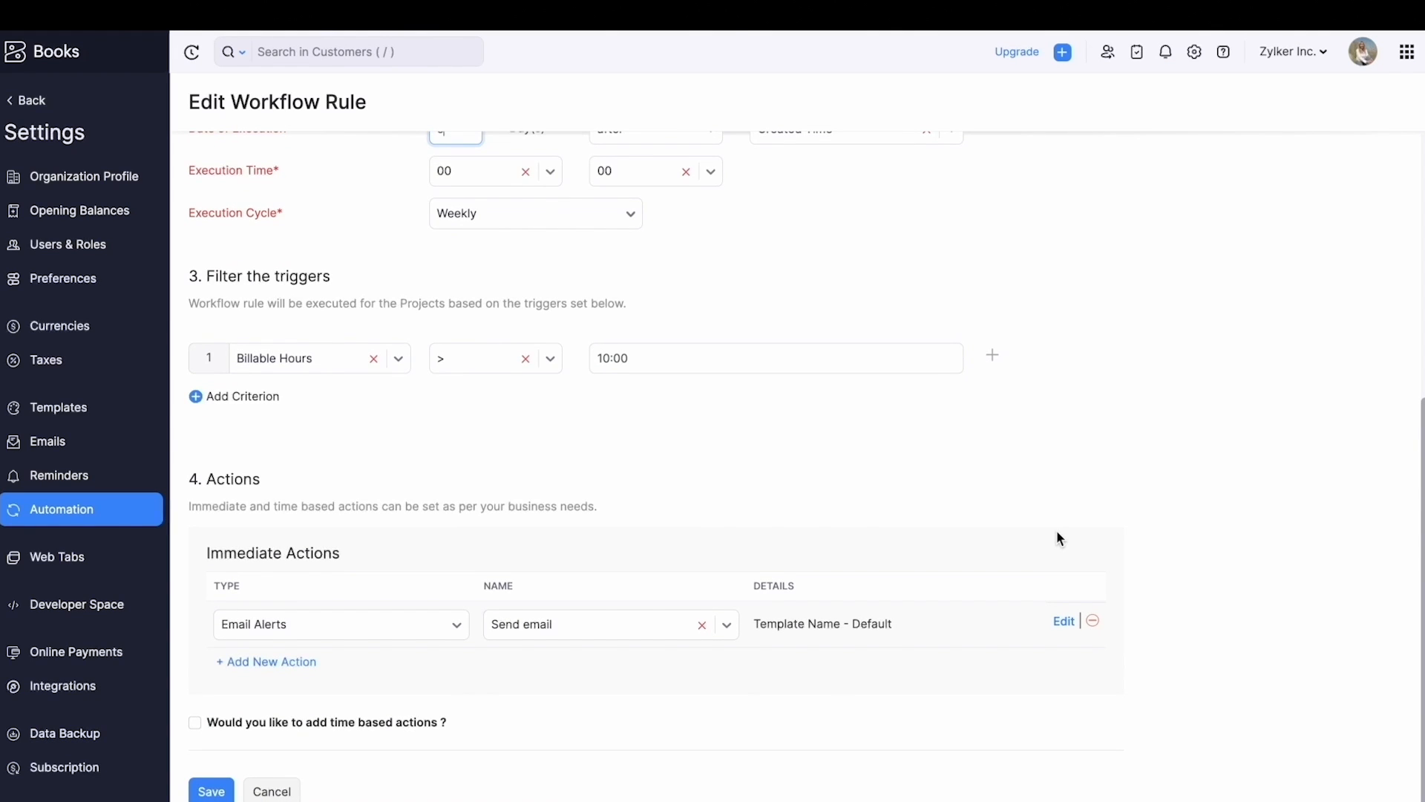
pyautogui.click(283, 791)
pyautogui.click(715, 106)
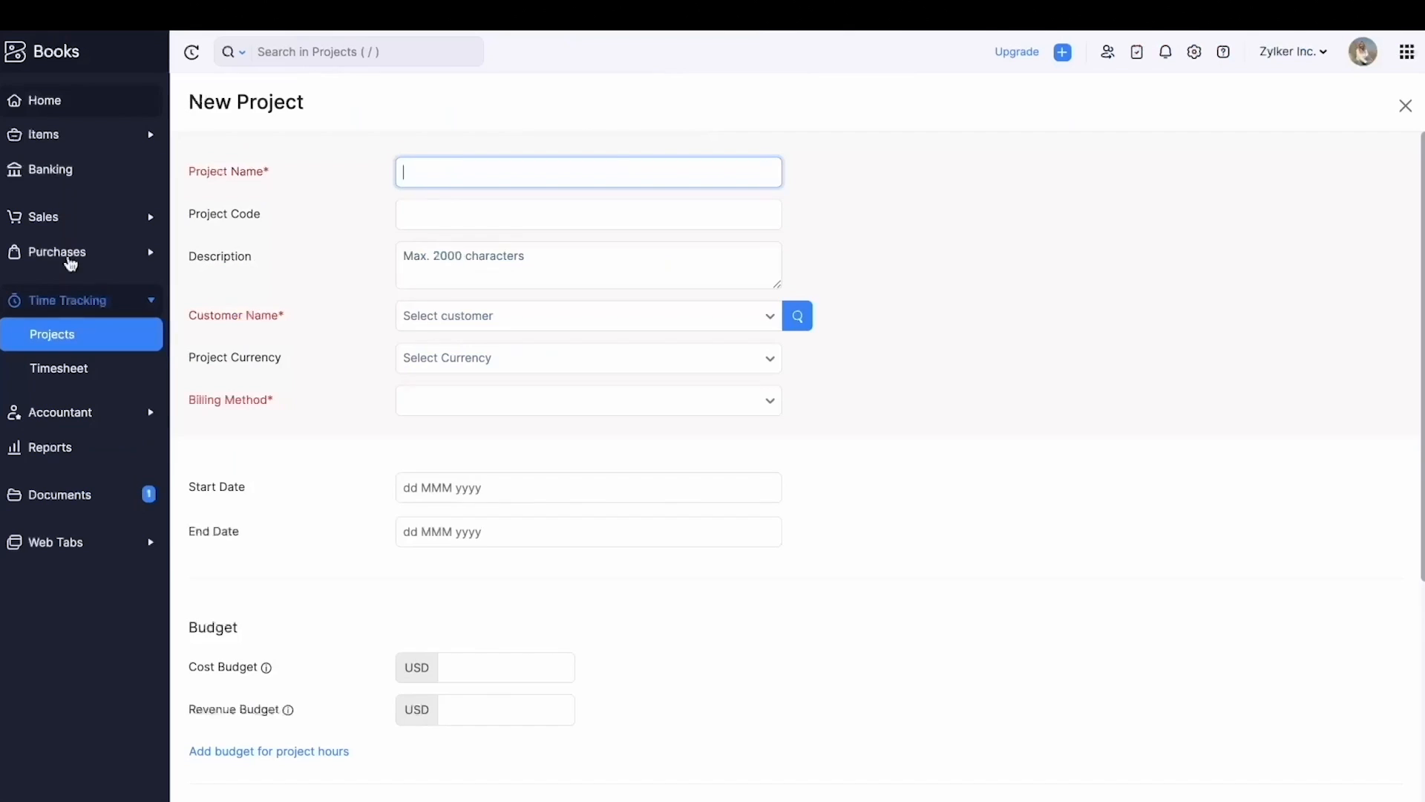
# In the timesheet calendar, start an entry for April 10, 2023 with project Brochure Designing and task Designing.
pyautogui.click(75, 368)
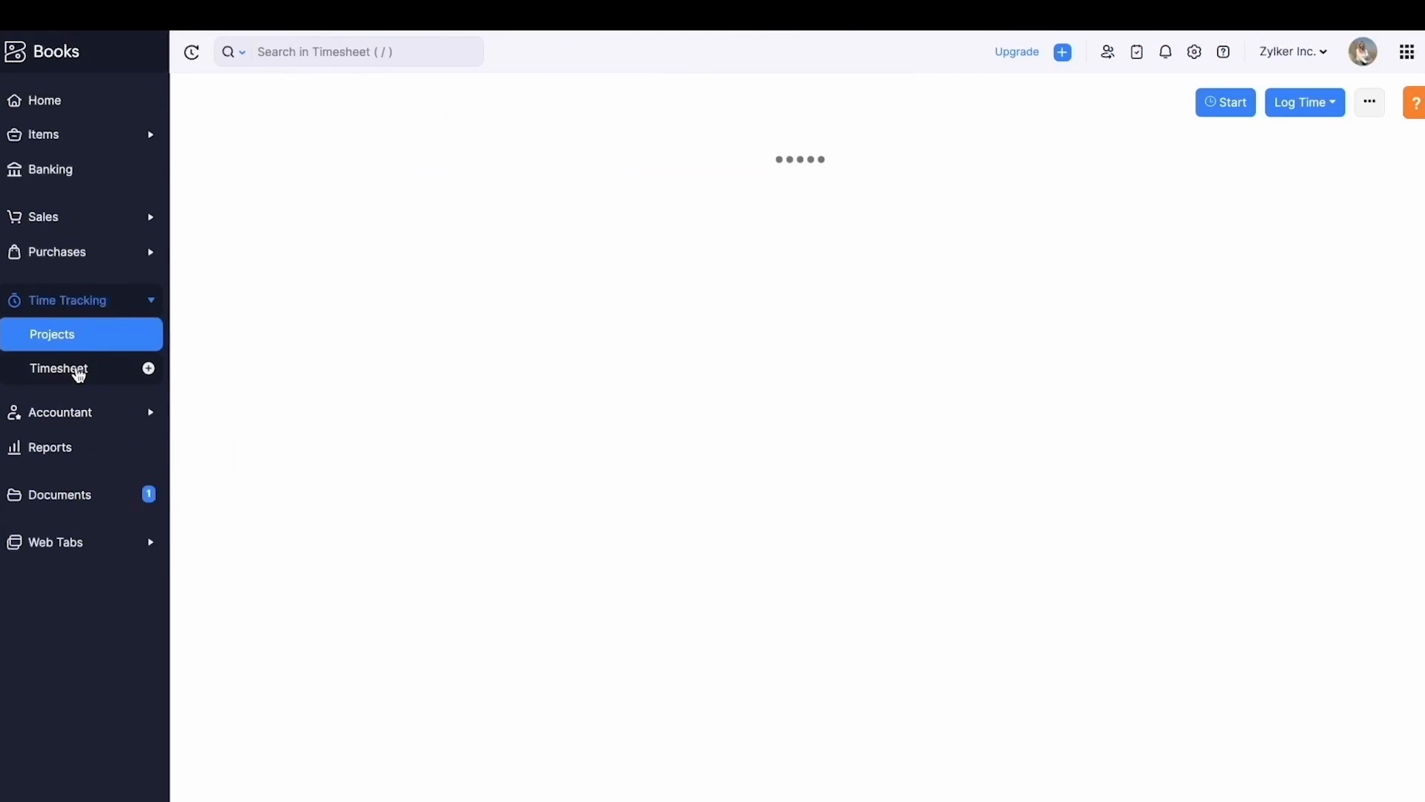
pyautogui.click(1398, 157)
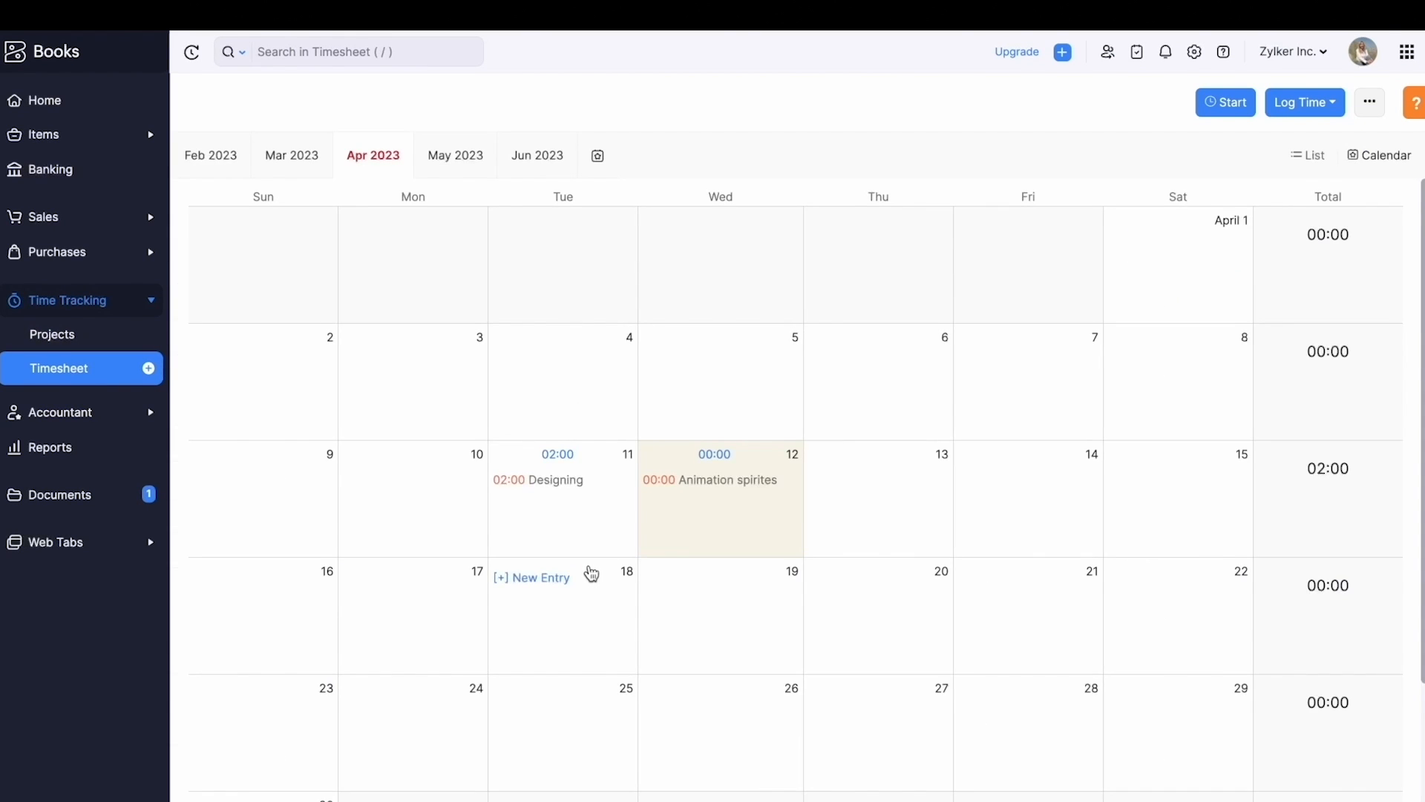
pyautogui.scroll(-1, 592, 573)
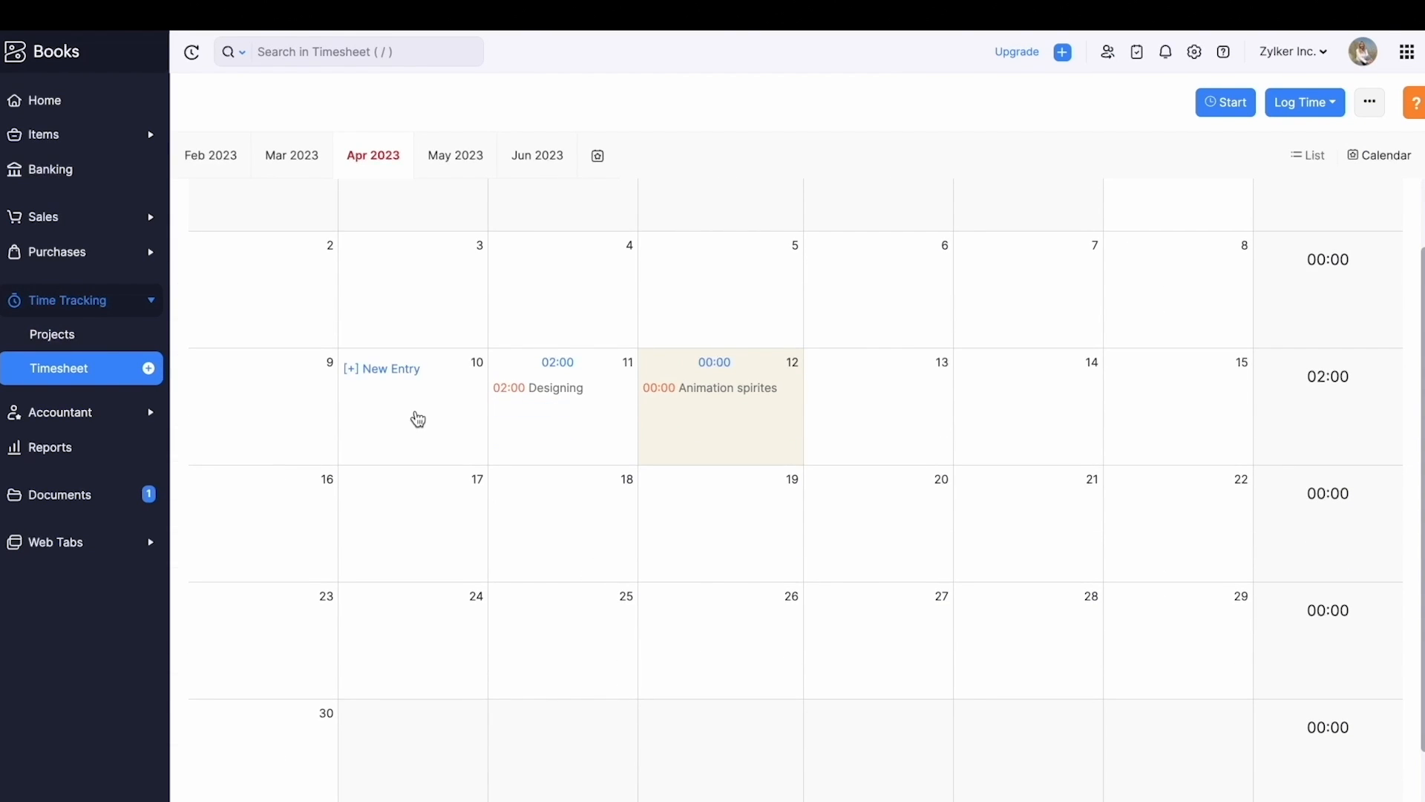
pyautogui.click(417, 415)
pyautogui.click(529, 487)
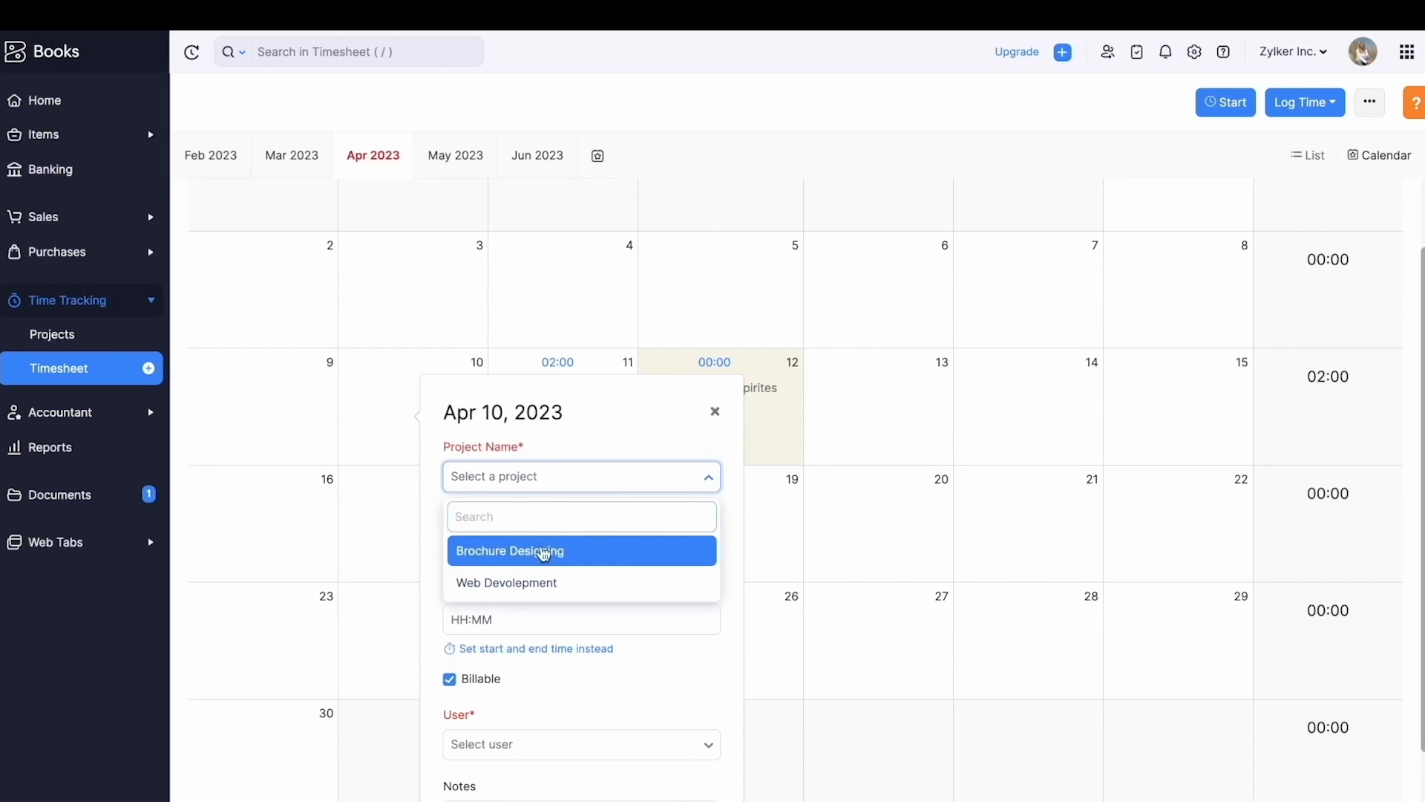
pyautogui.click(544, 550)
pyautogui.click(541, 559)
pyautogui.click(532, 624)
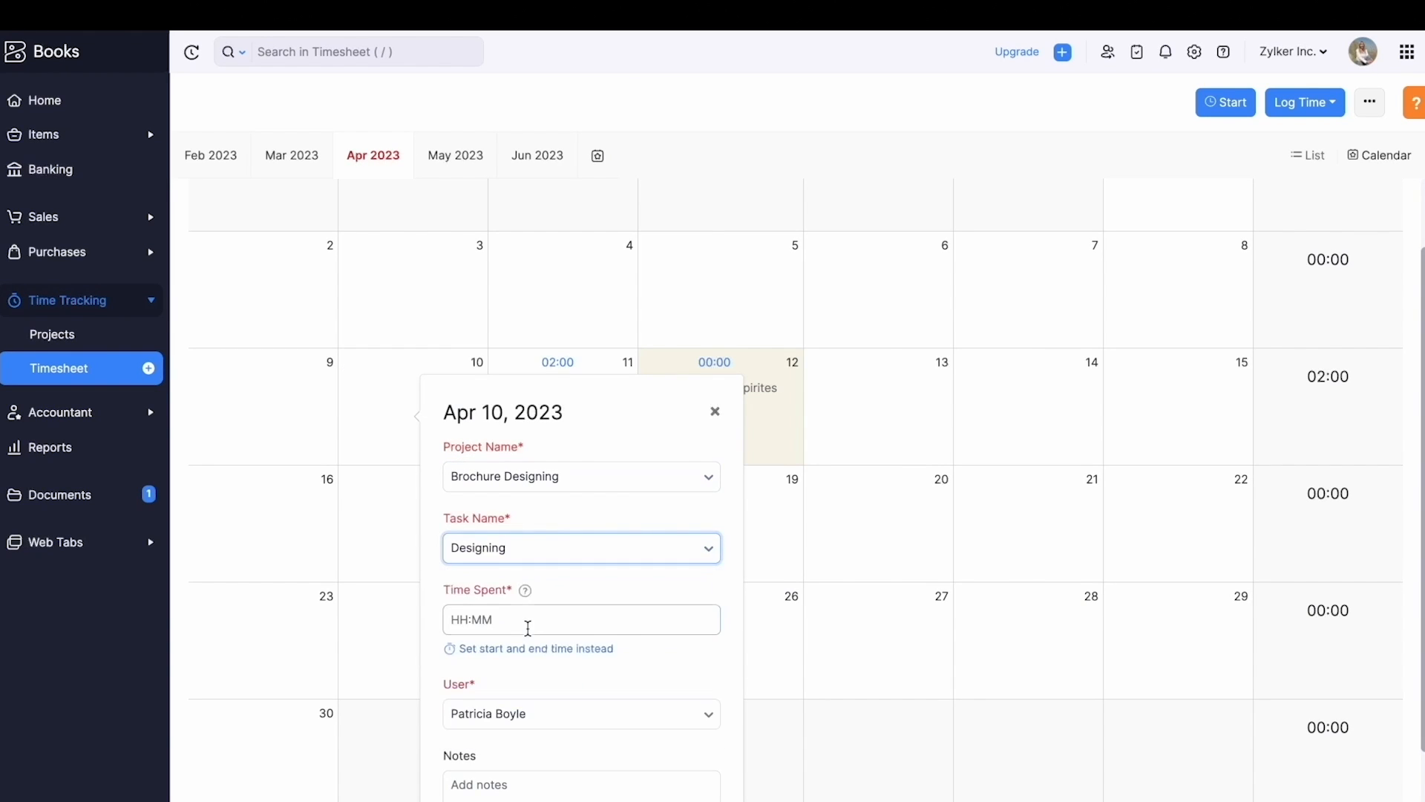
# Set the entry's time spent to 5 hours and save it.
pyautogui.click(519, 628)
pyautogui.write('2')
pyautogui.scroll(-2, 519, 628)
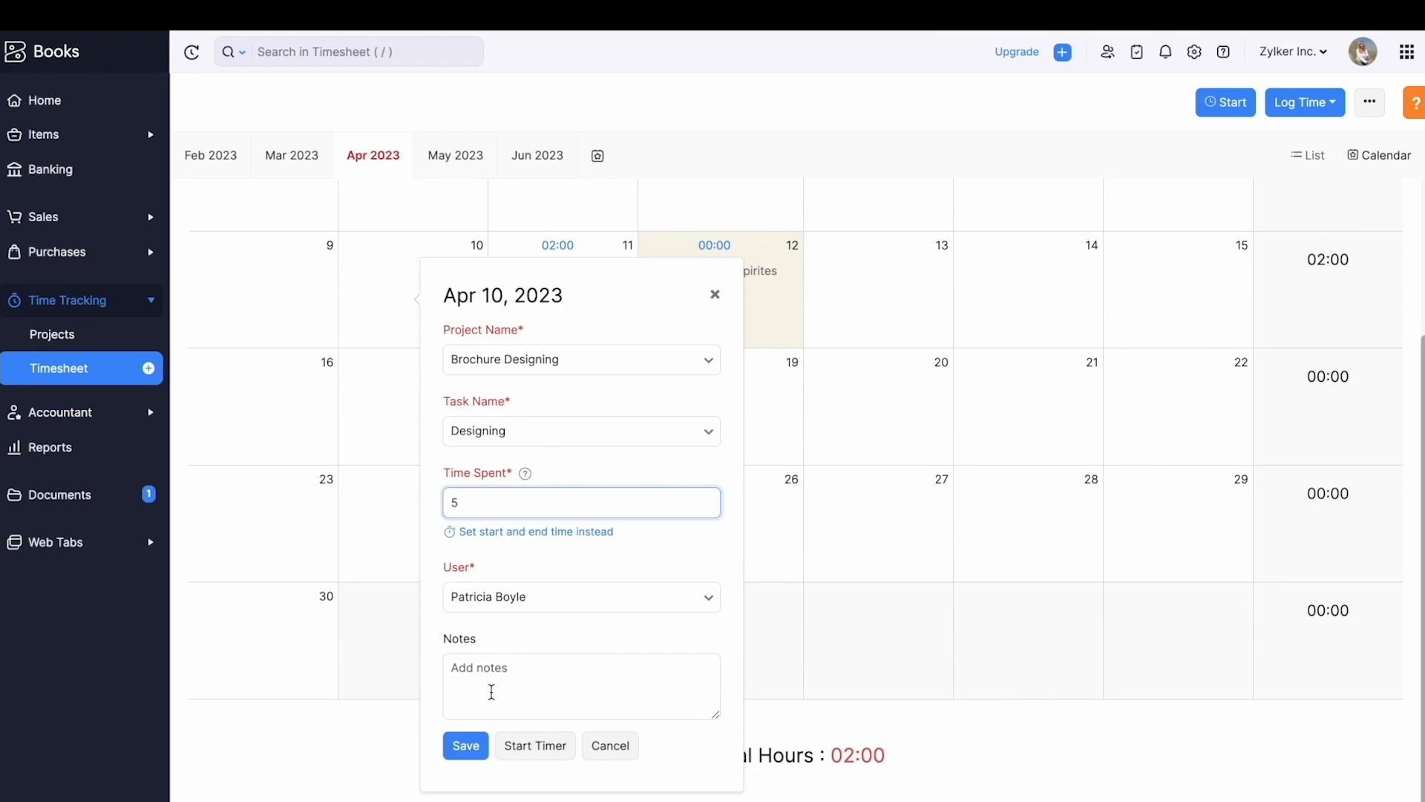
pyautogui.click(464, 746)
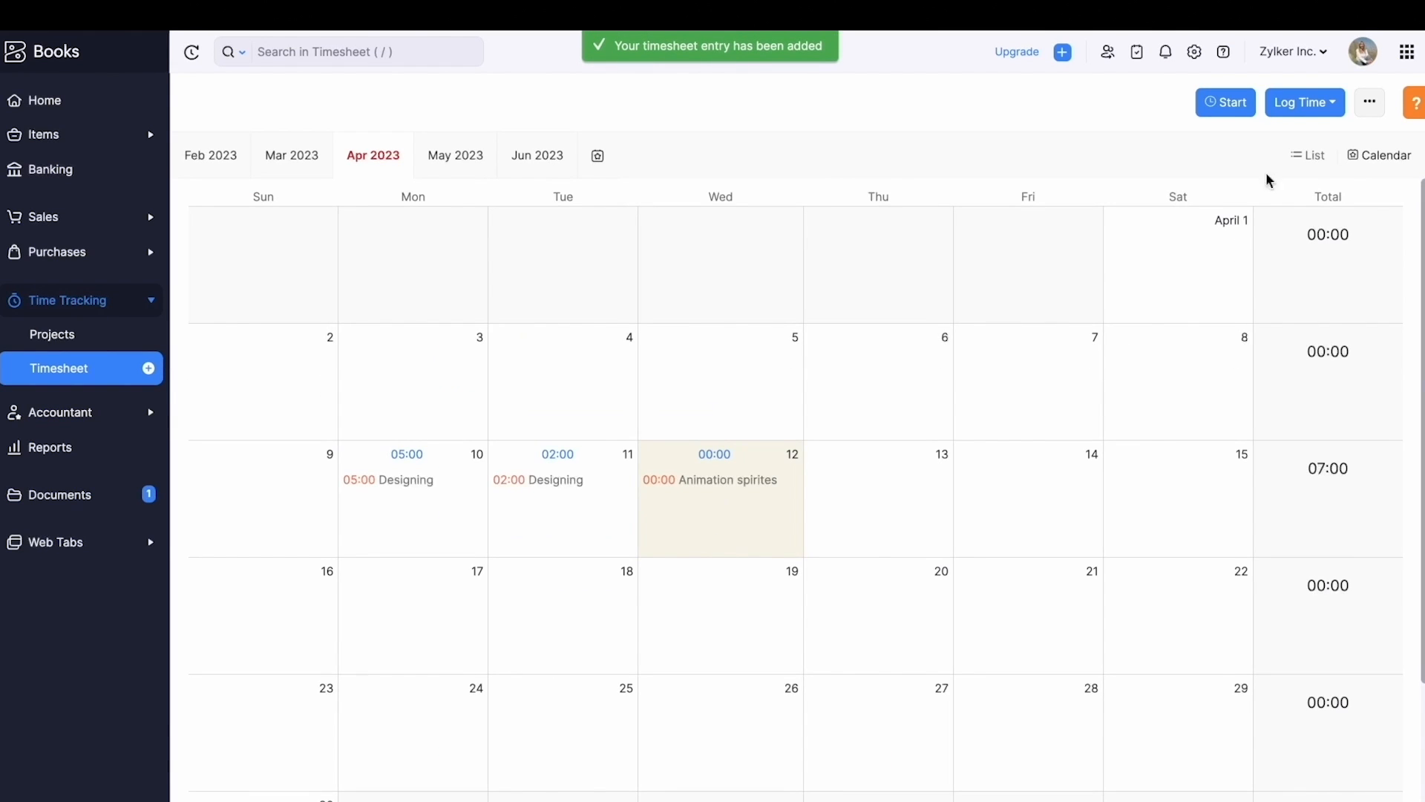
# Start a timesheet timer without associating a project or adding notes.
pyautogui.click(1216, 99)
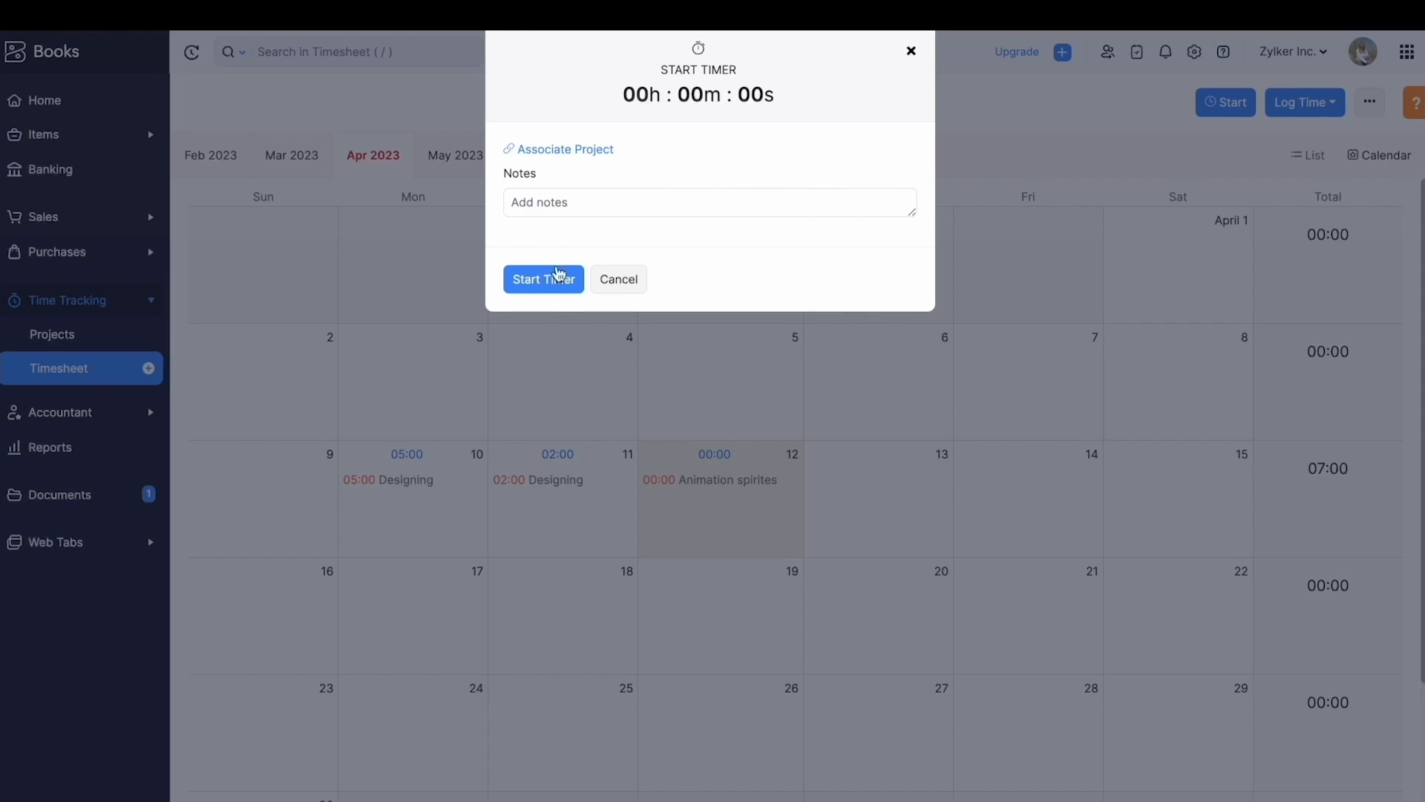
pyautogui.click(557, 279)
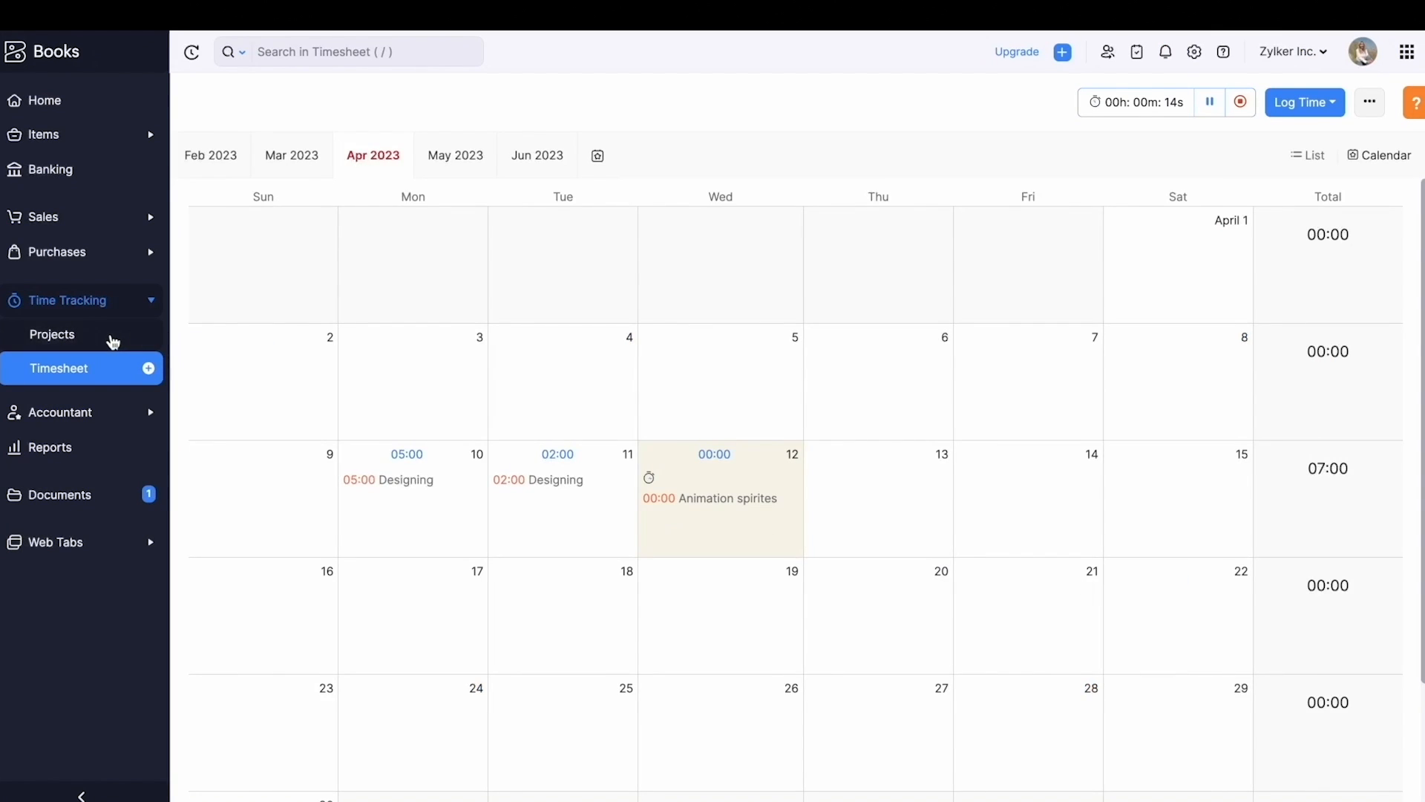
# Open the Brochure Designing project's overview and examine its profitability summary for April 2023.
pyautogui.click(112, 340)
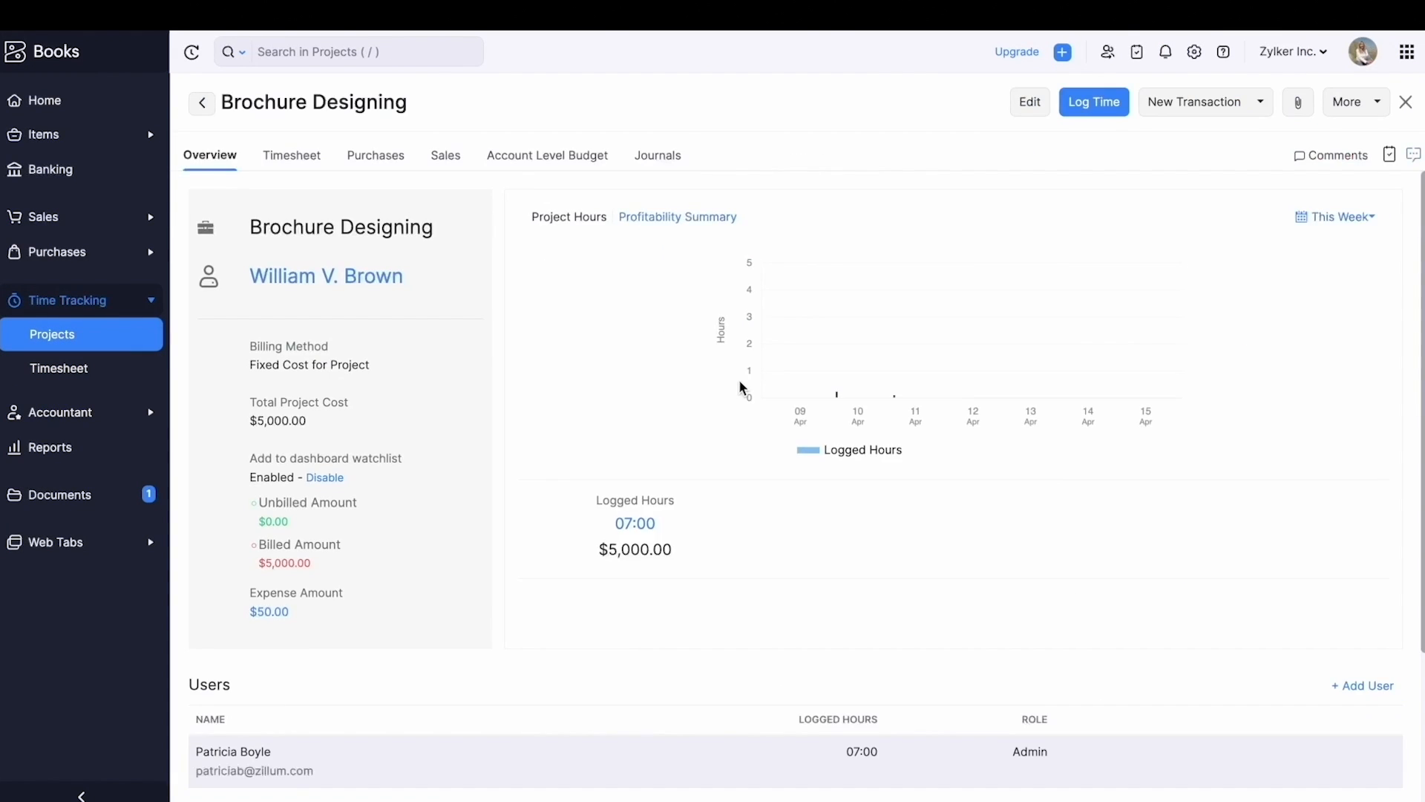
pyautogui.click(664, 221)
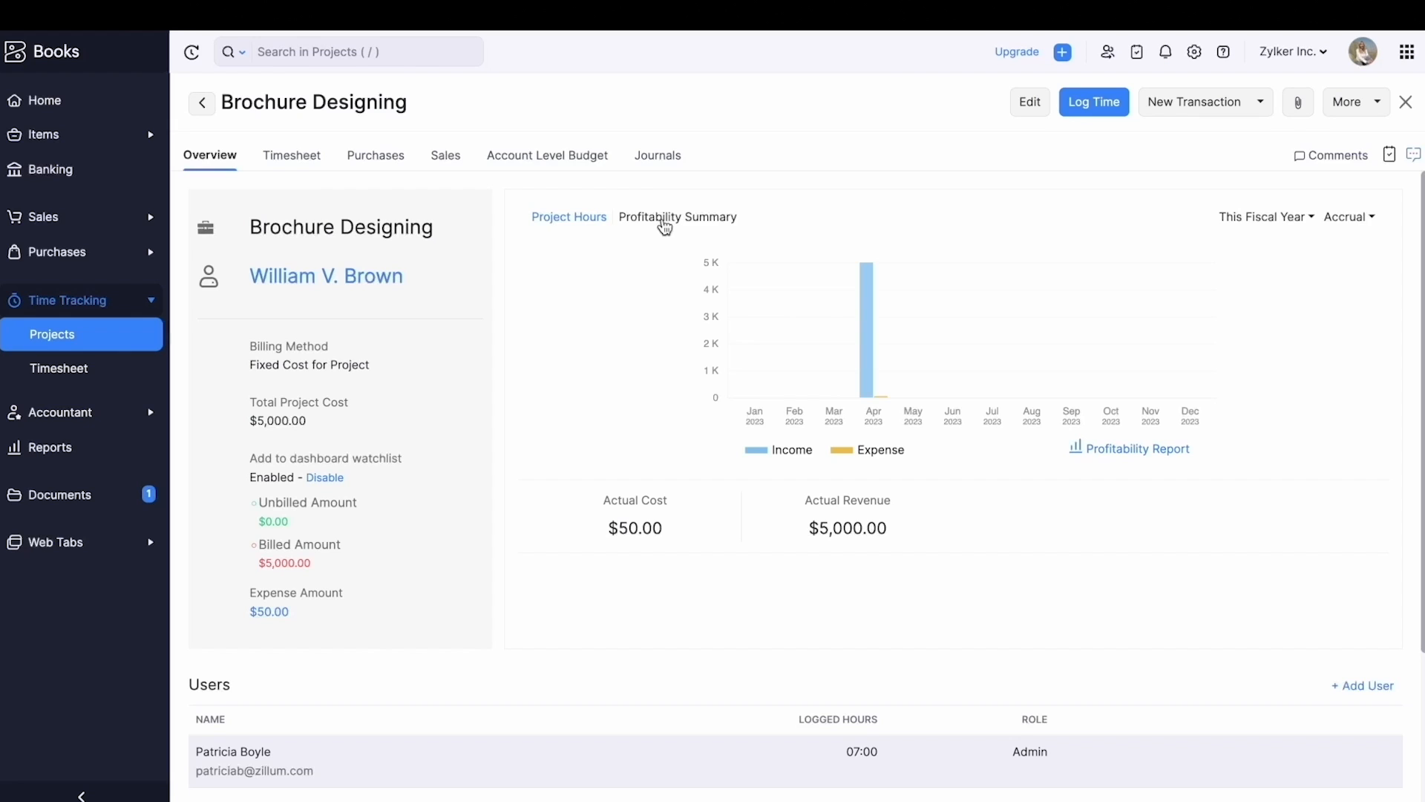
pyautogui.moveTo(868, 359)
# Open the reports list and locate the Projects and Timesheet reports.
pyautogui.click(32, 448)
pyautogui.scroll(-15, 725, 542)
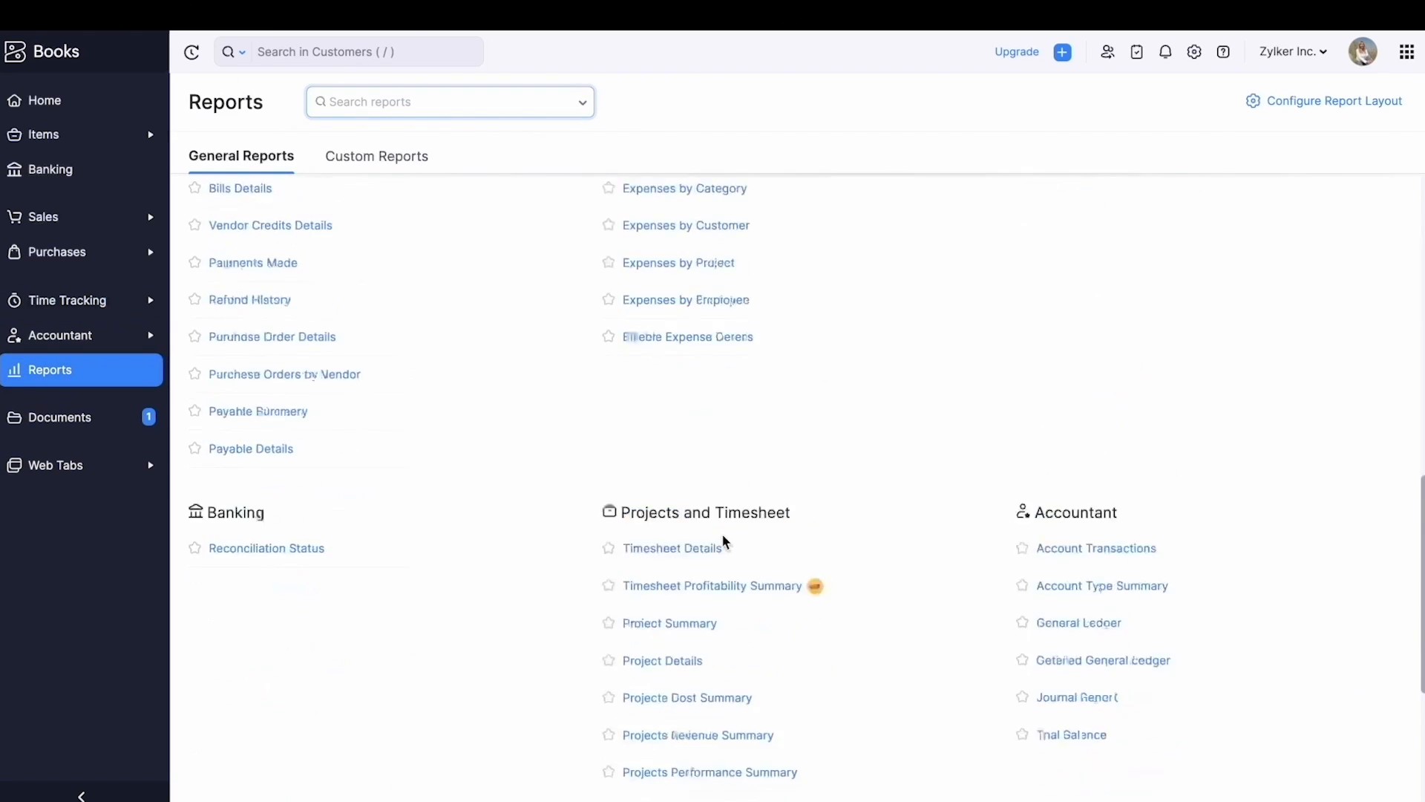
pyautogui.moveTo(625, 412); pyautogui.dragTo(802, 417)
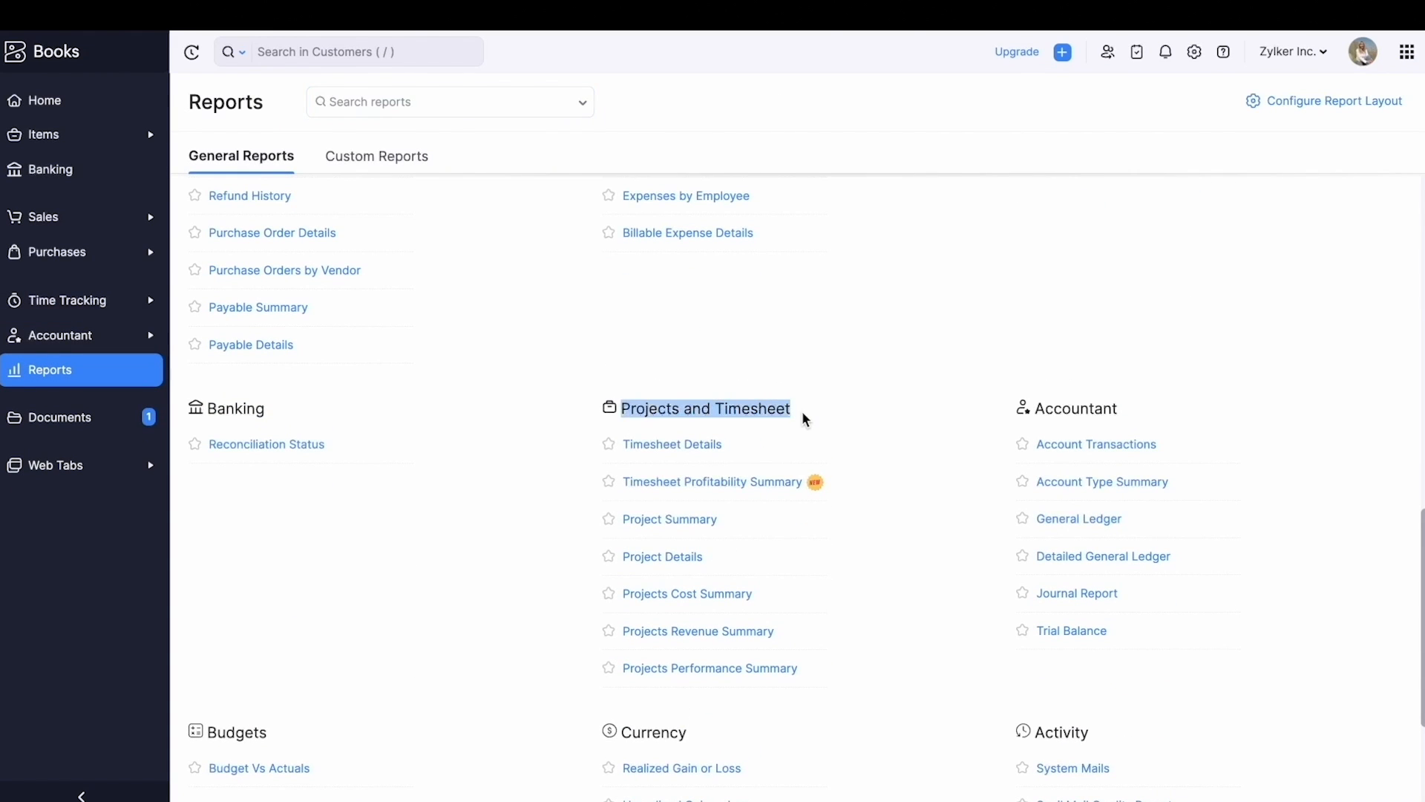
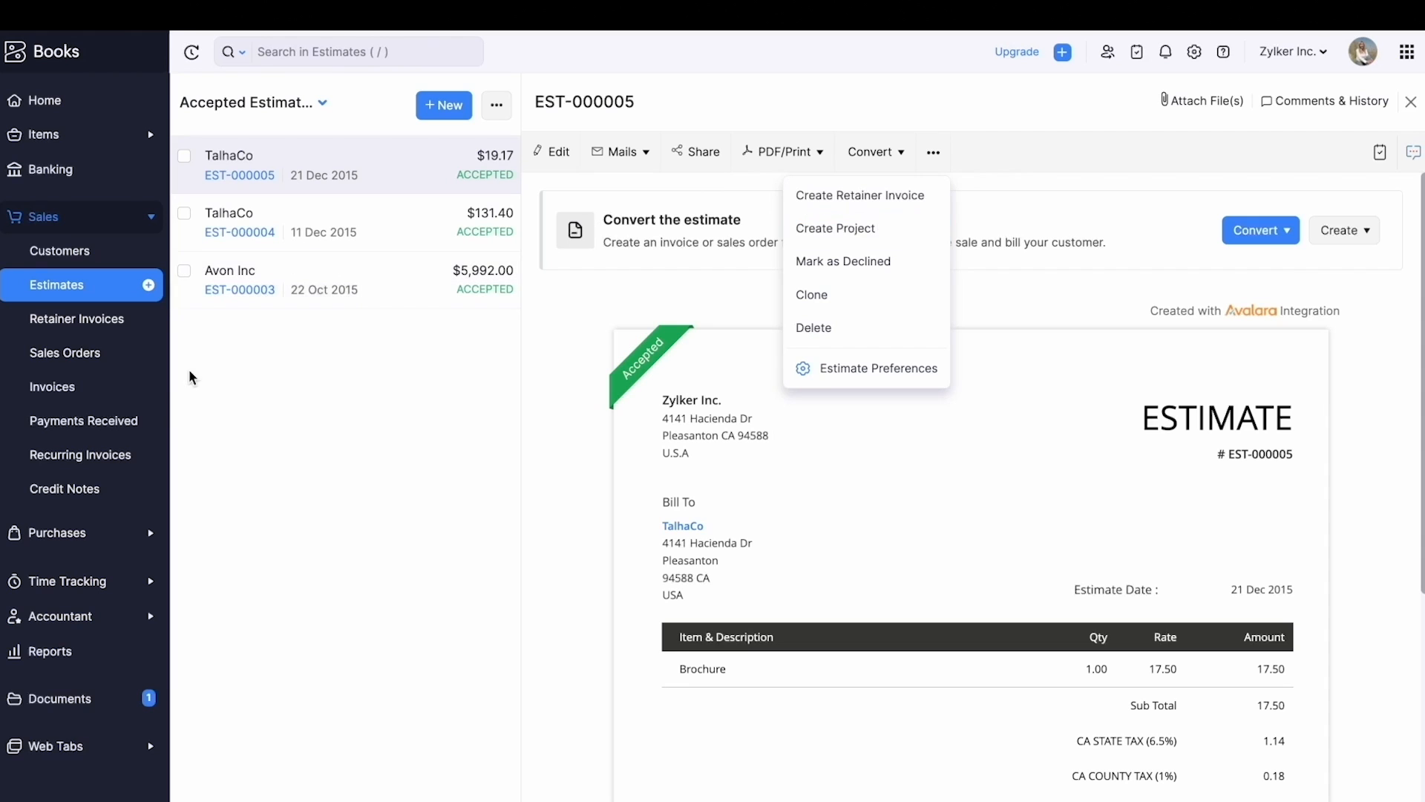
# Start a new project named Website Redesign Project and select an existing customer for it.
pyautogui.click(95, 581)
pyautogui.click(69, 333)
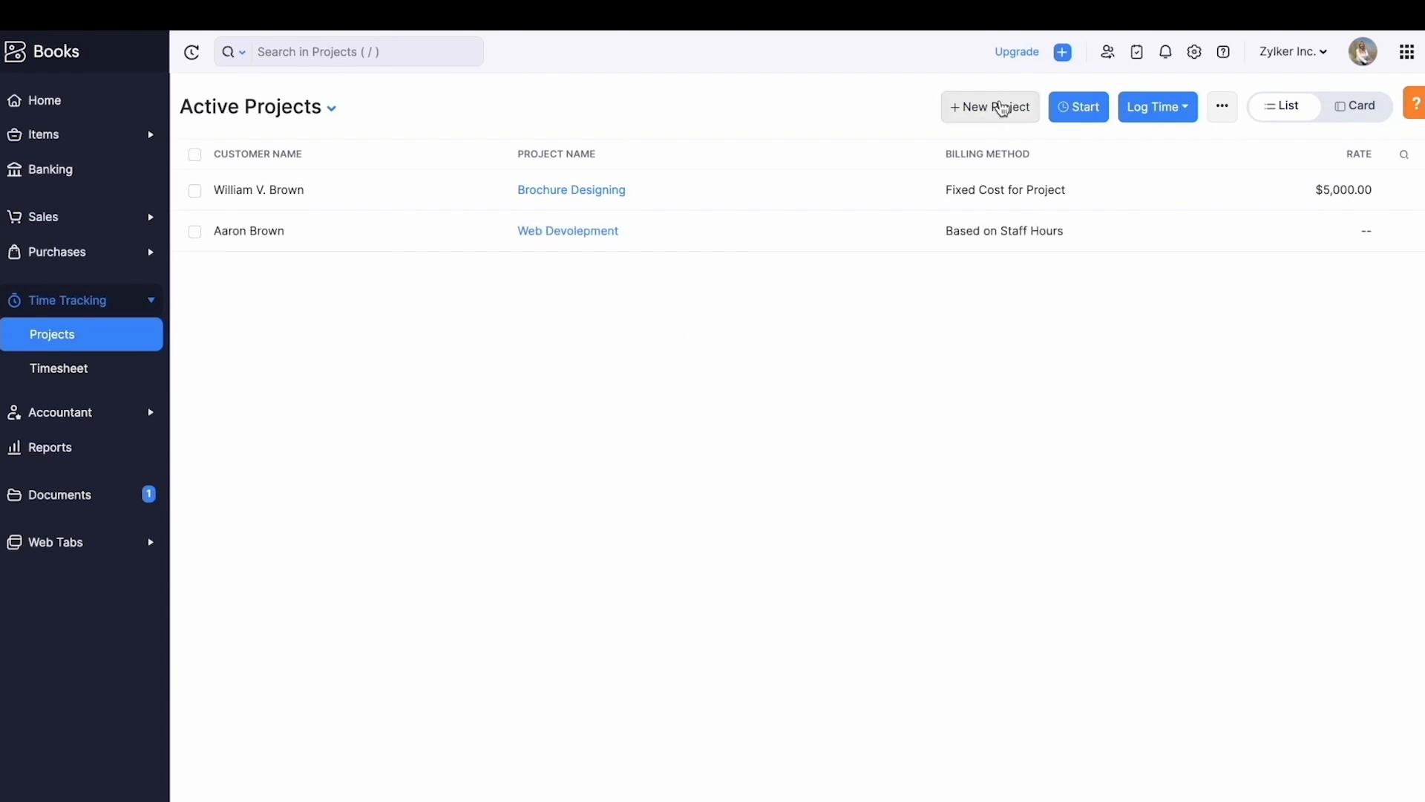
pyautogui.click(999, 105)
pyautogui.write('Website Redesign Project')
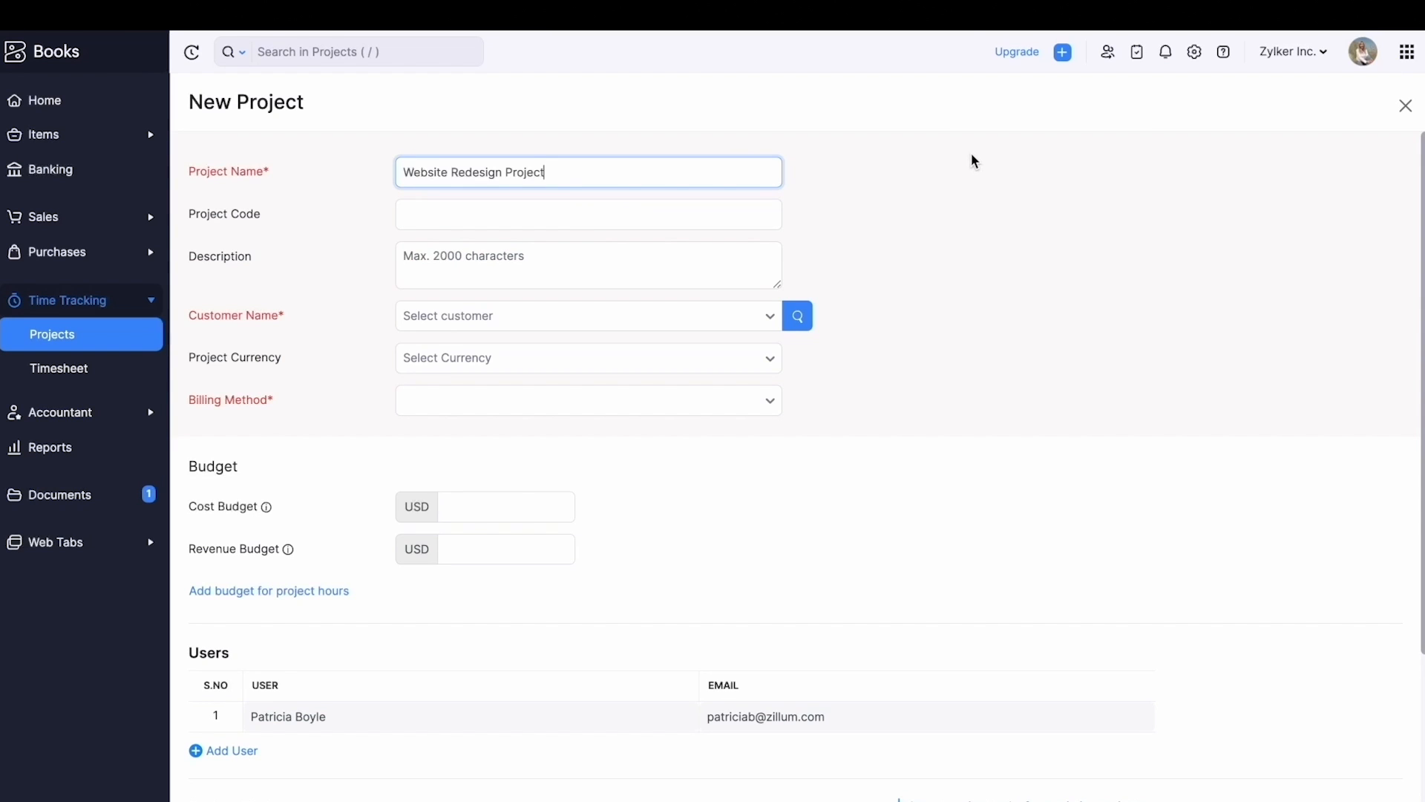
pyautogui.click(613, 319)
pyautogui.click(570, 393)
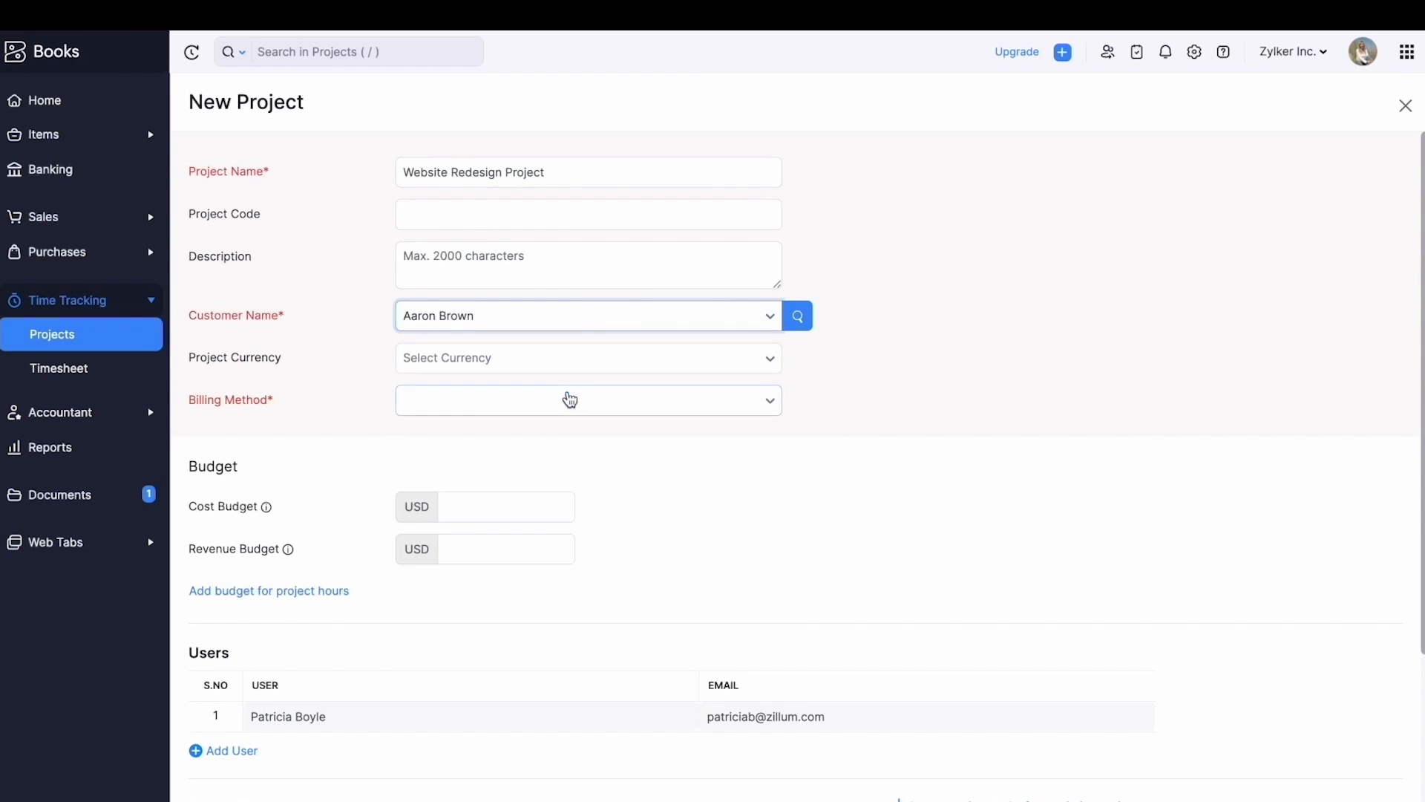
# Set the project's billing method to Fixed Cost for Project and point out the Total Project Cost field.
pyautogui.scroll(-1, 567, 398)
pyautogui.click(577, 341)
pyautogui.scroll(-1, 577, 341)
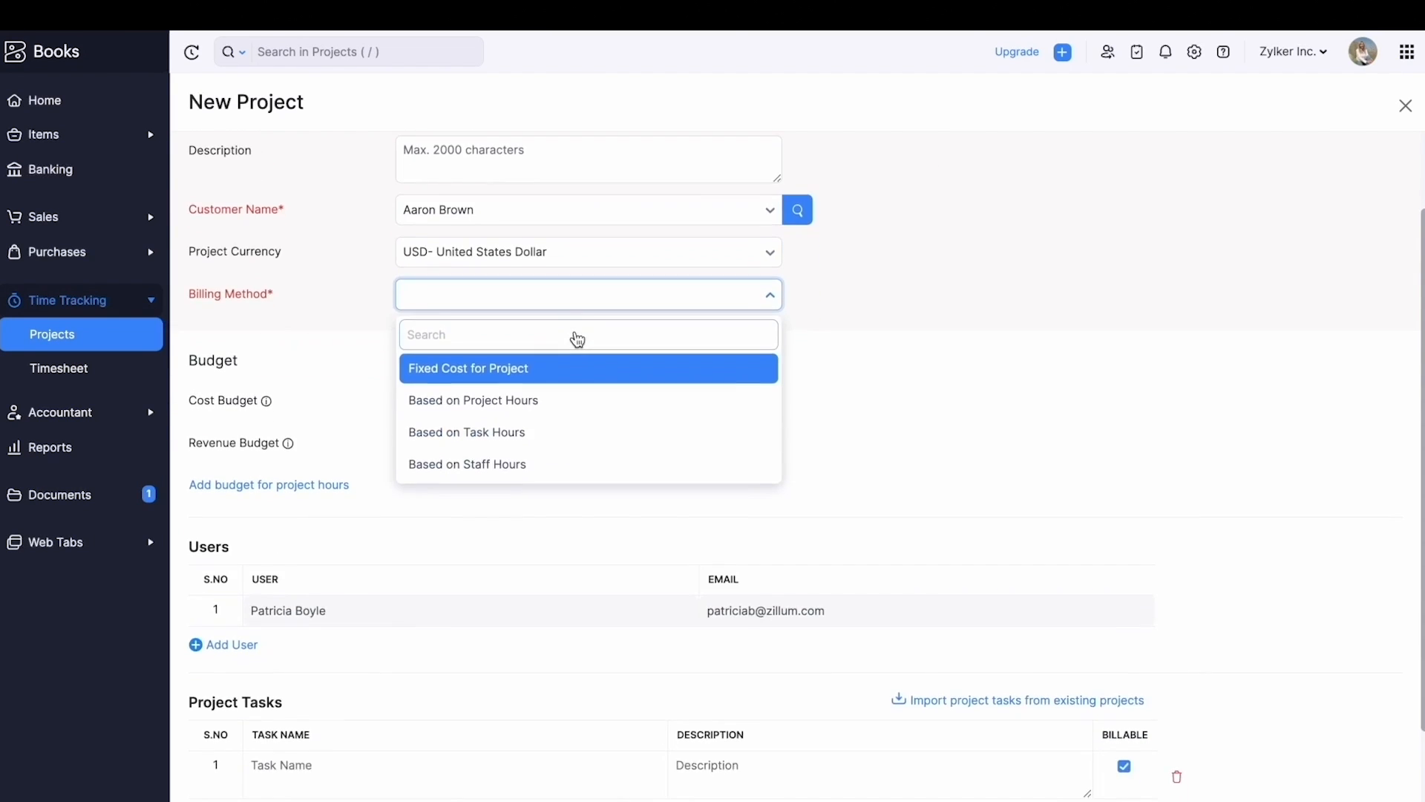
pyautogui.click(632, 369)
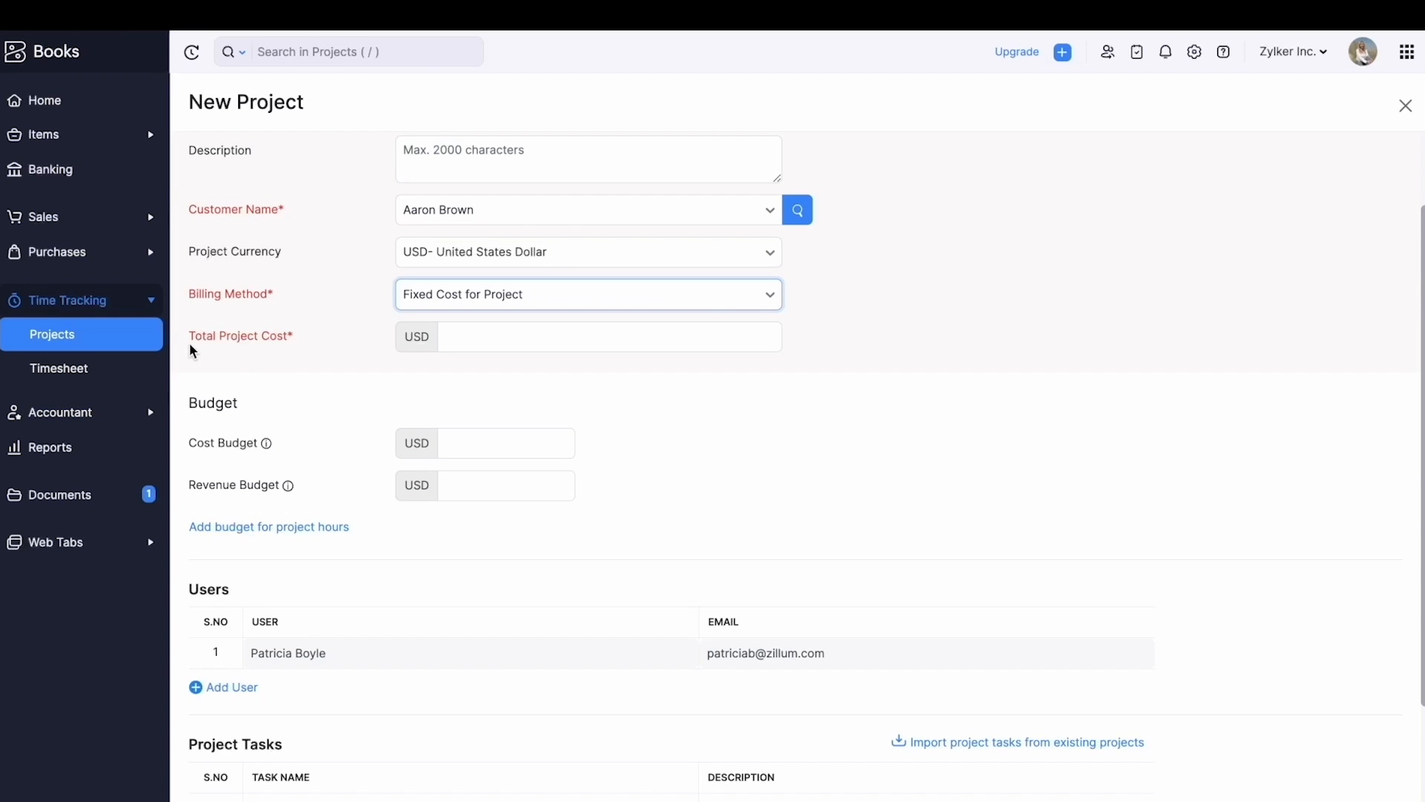
pyautogui.moveTo(189, 335); pyautogui.dragTo(328, 336)
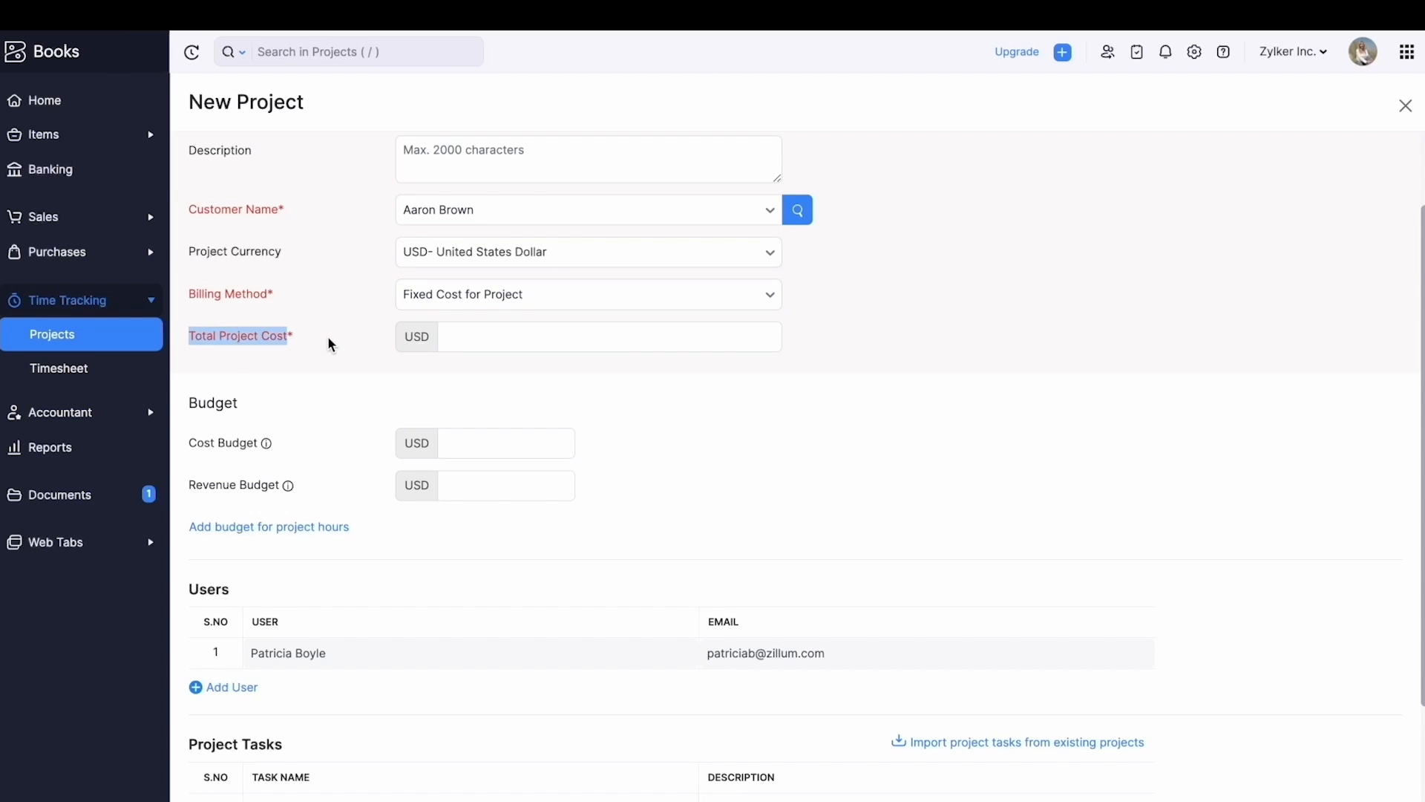
# Change the billing method to Based on Project Hours and point out the Rate Per Hour field.
pyautogui.click(413, 308)
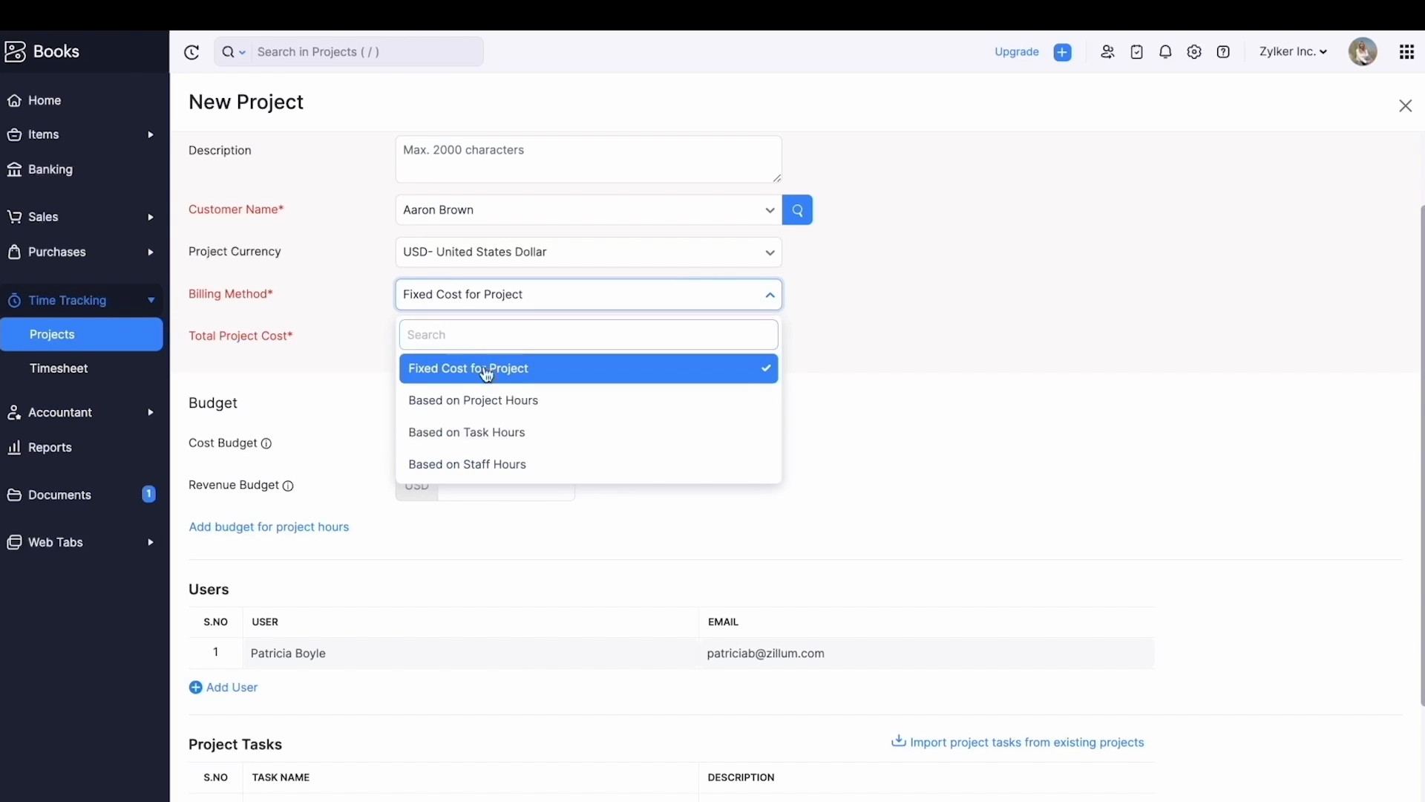
pyautogui.click(511, 401)
pyautogui.scroll(-1, 512, 403)
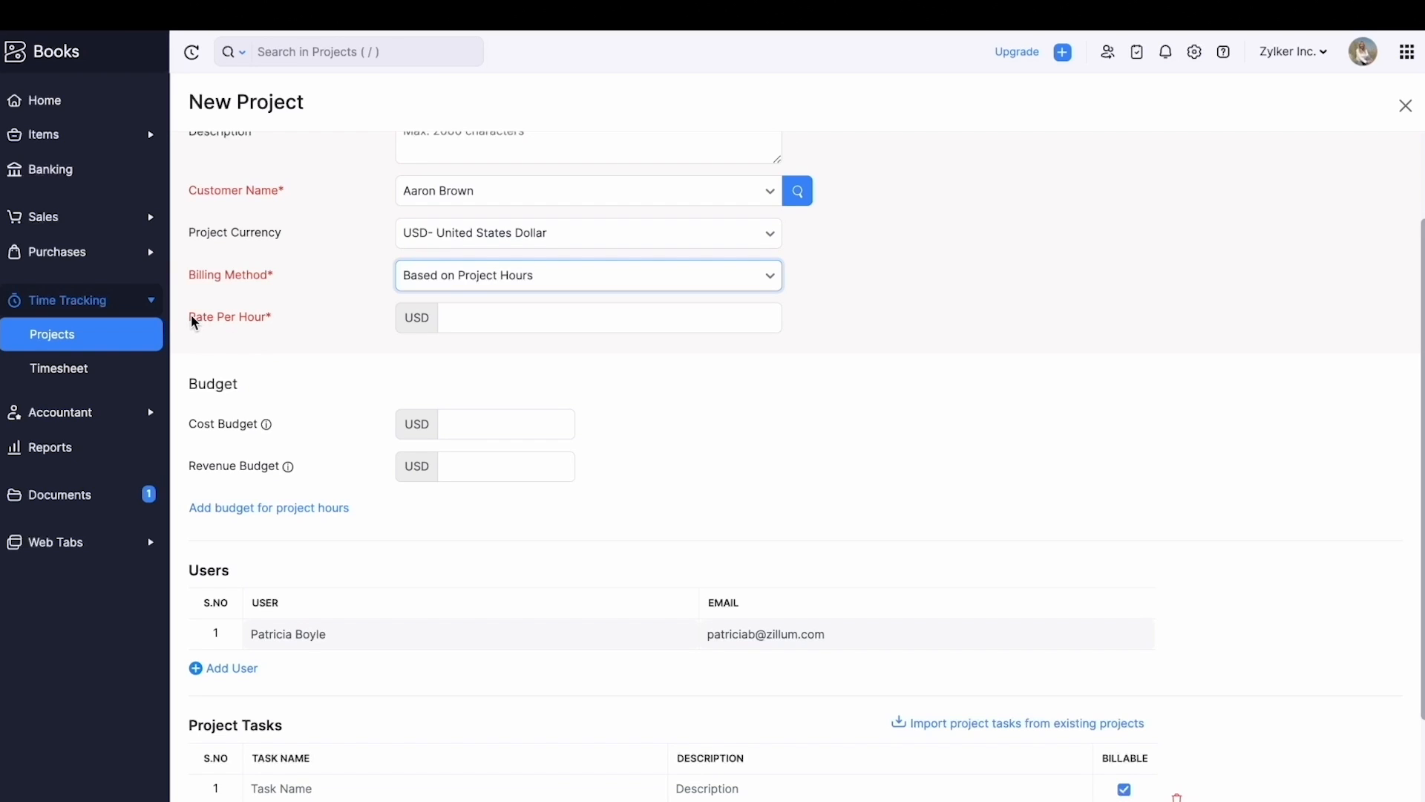
pyautogui.moveTo(190, 316); pyautogui.dragTo(262, 319)
pyautogui.click(314, 351)
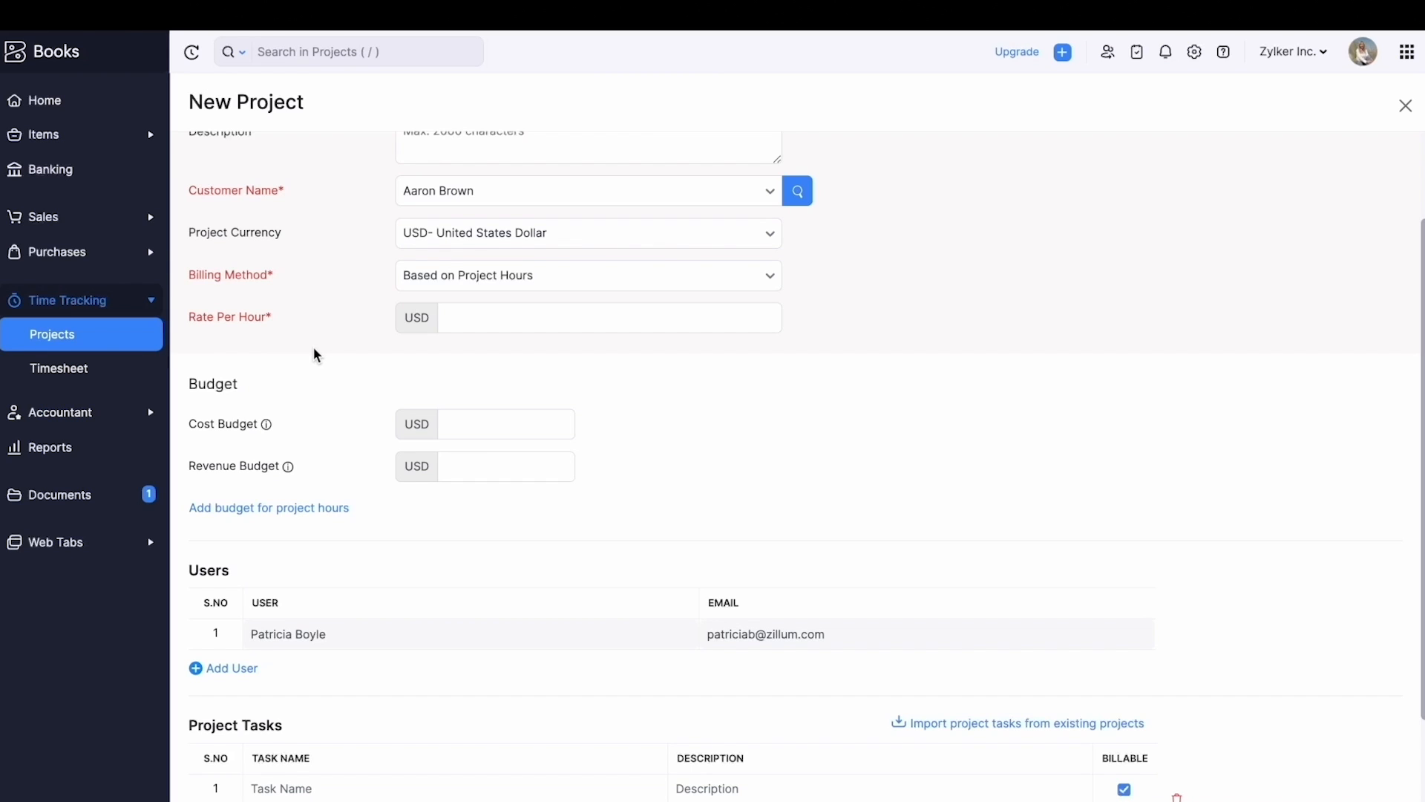
# Set the billing method to Based on Task Hours and name the first project task UX/UI Design.
pyautogui.click(412, 277)
pyautogui.click(424, 412)
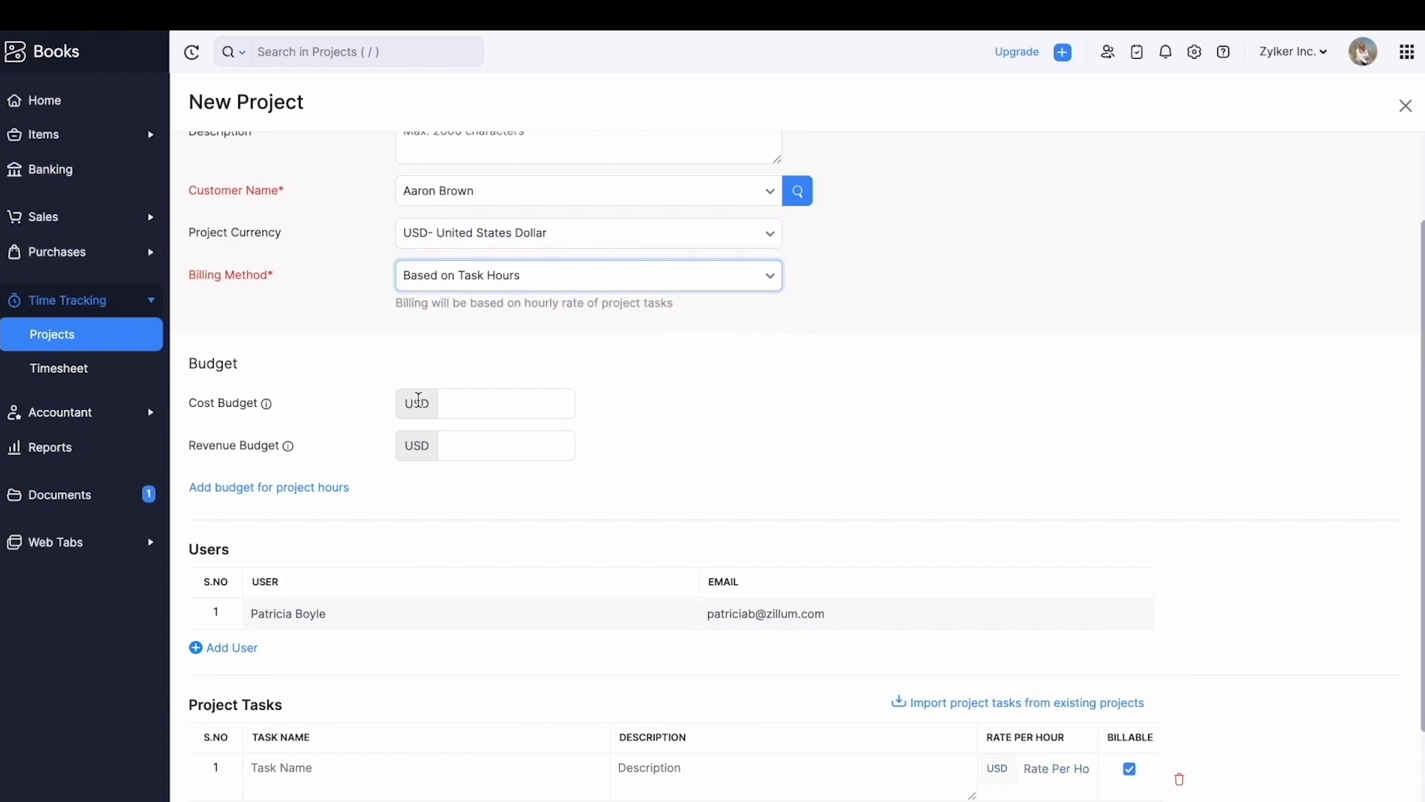
pyautogui.scroll(-3, 393, 379)
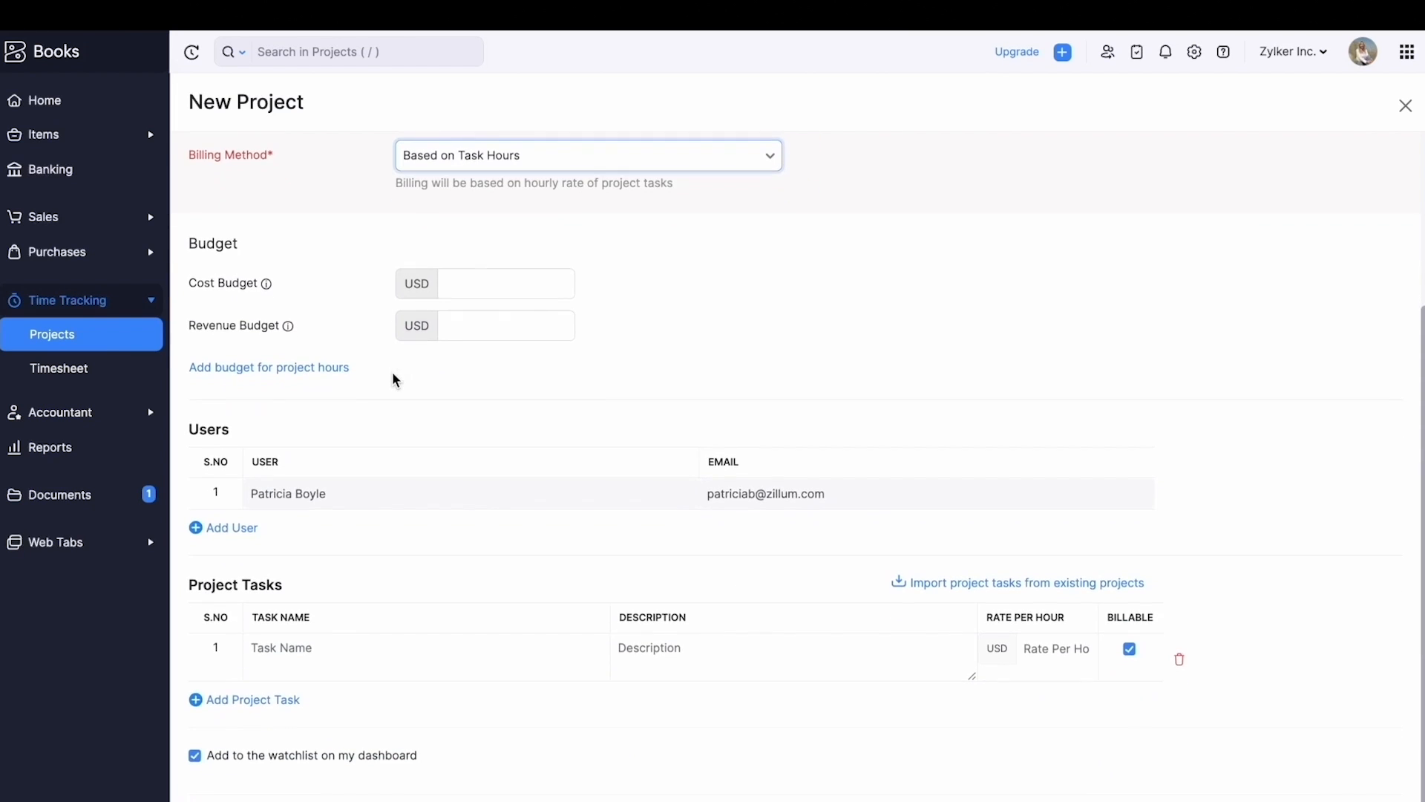
pyautogui.click(371, 644)
pyautogui.write('U')
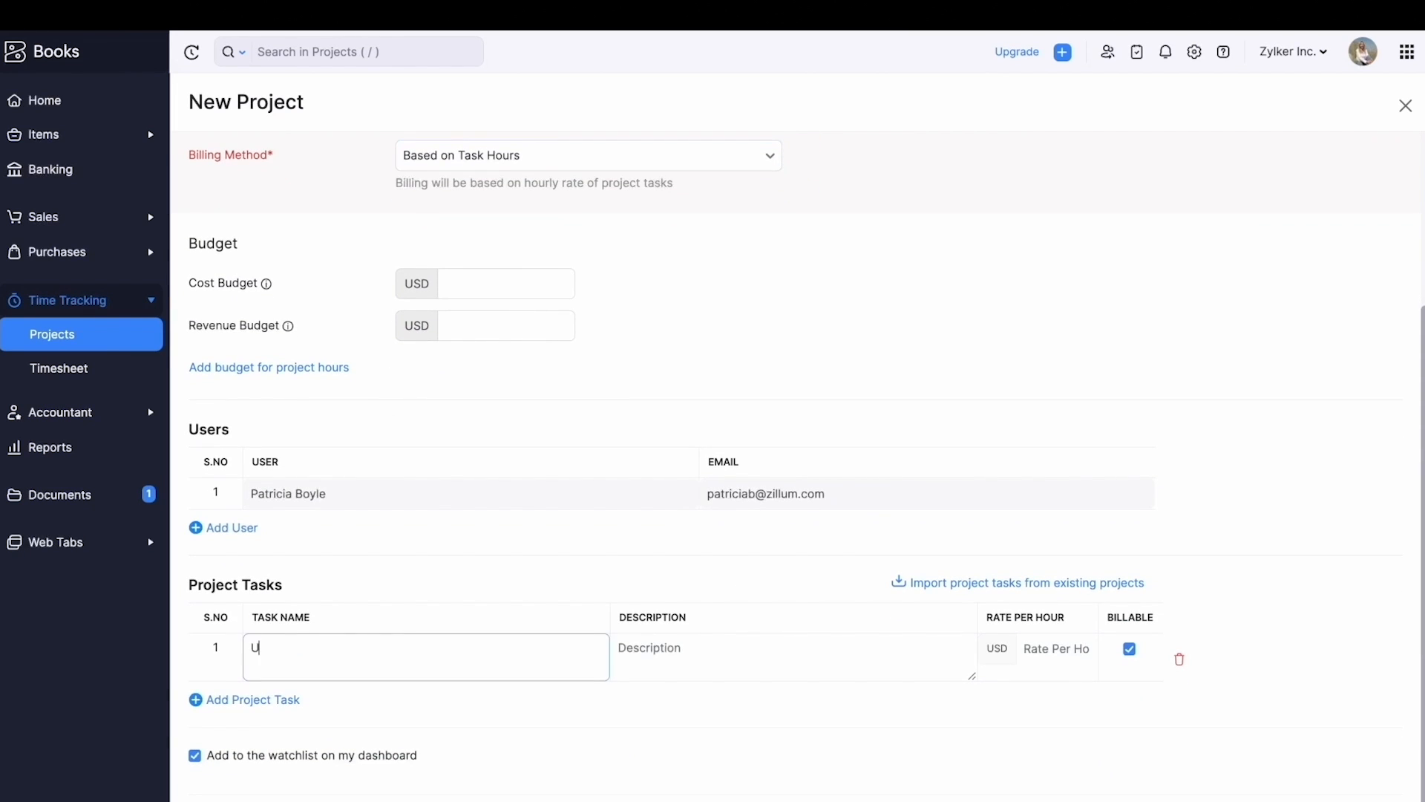
pyautogui.write('X.')
pyautogui.write('UI De')
pyautogui.write('sign')
# Add two more project tasks named Layouts and Designing.
pyautogui.click(283, 702)
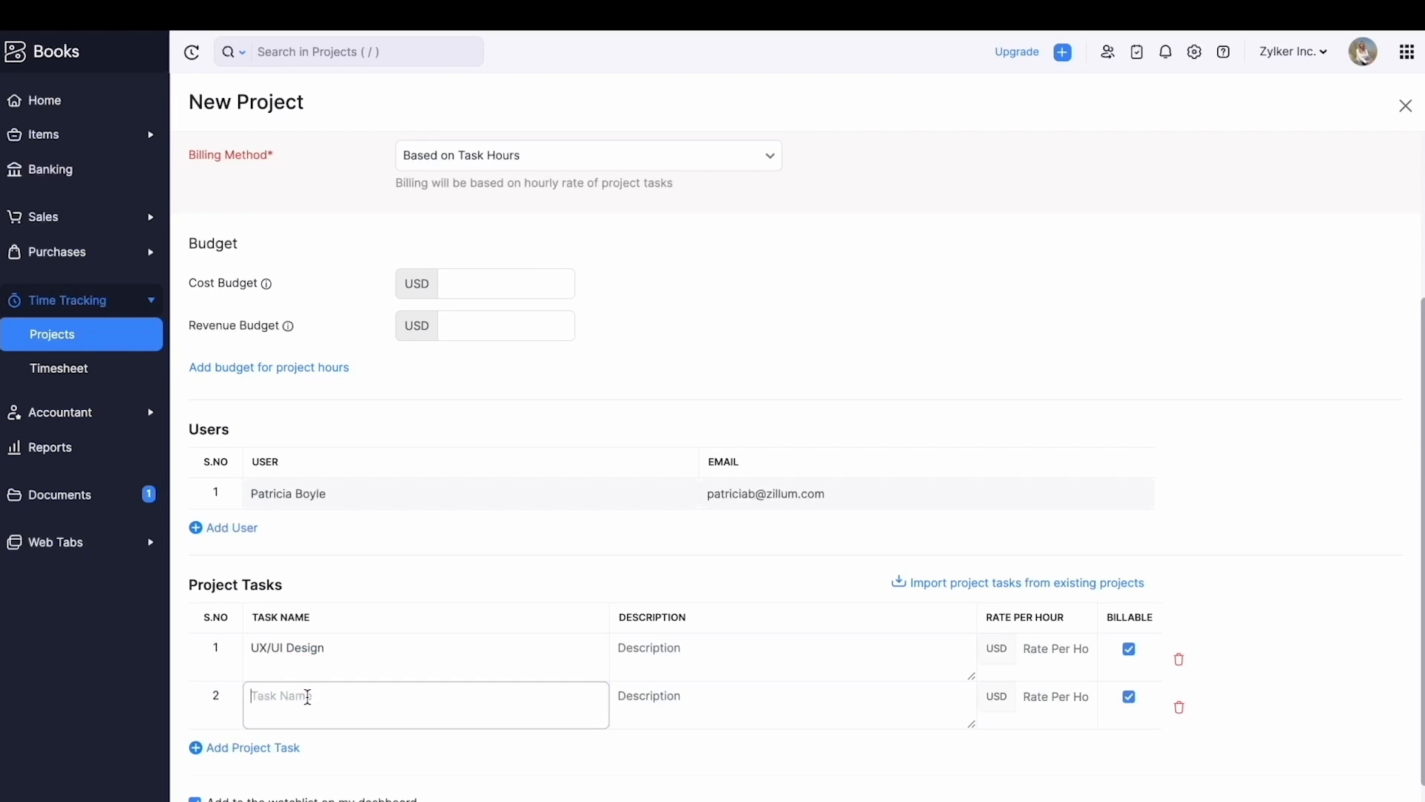
pyautogui.write('Layouts')
pyautogui.click(285, 750)
pyautogui.write('Designing')
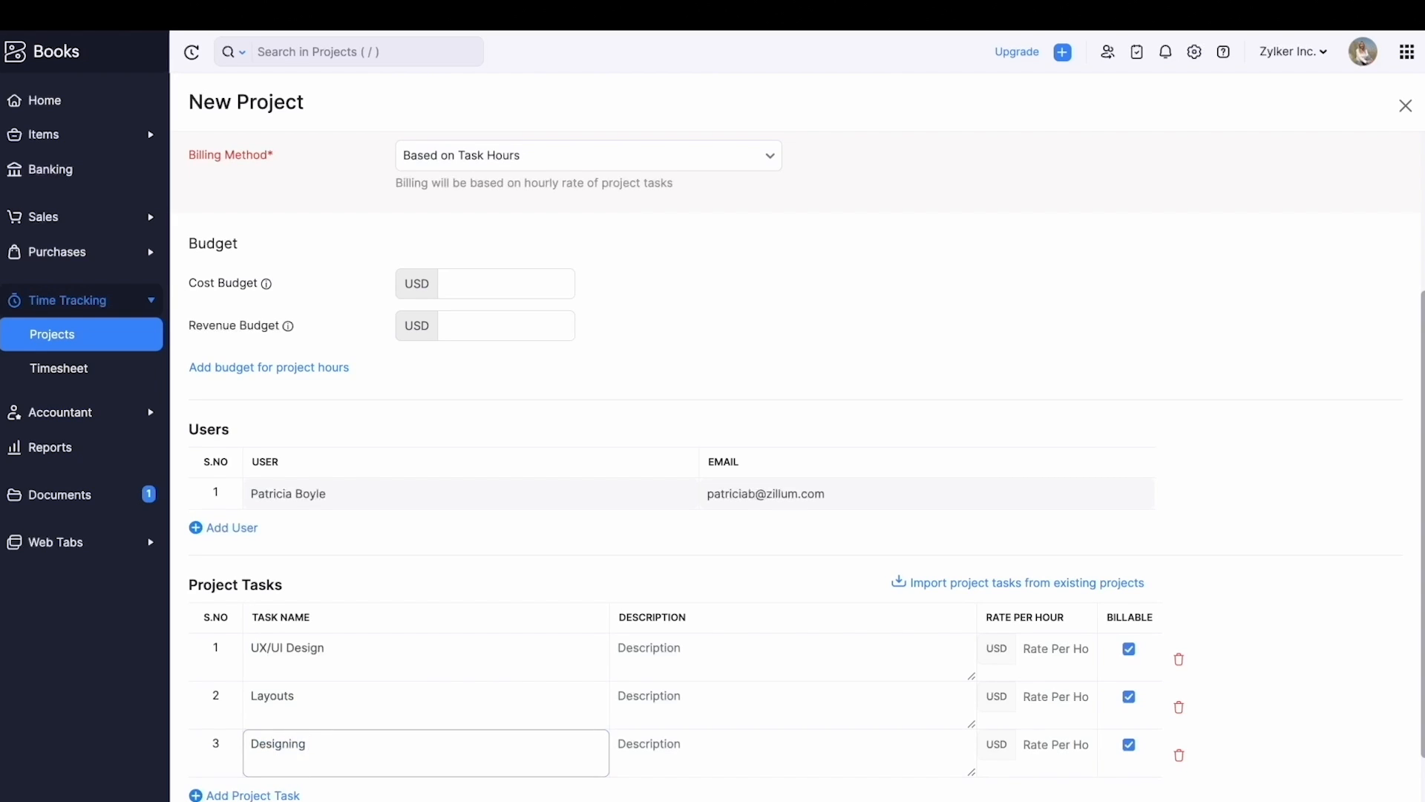
# Set the hourly rates to 50 USD for UX/UI Design and 100 USD each for Layouts and Designing.
pyautogui.click(1052, 651)
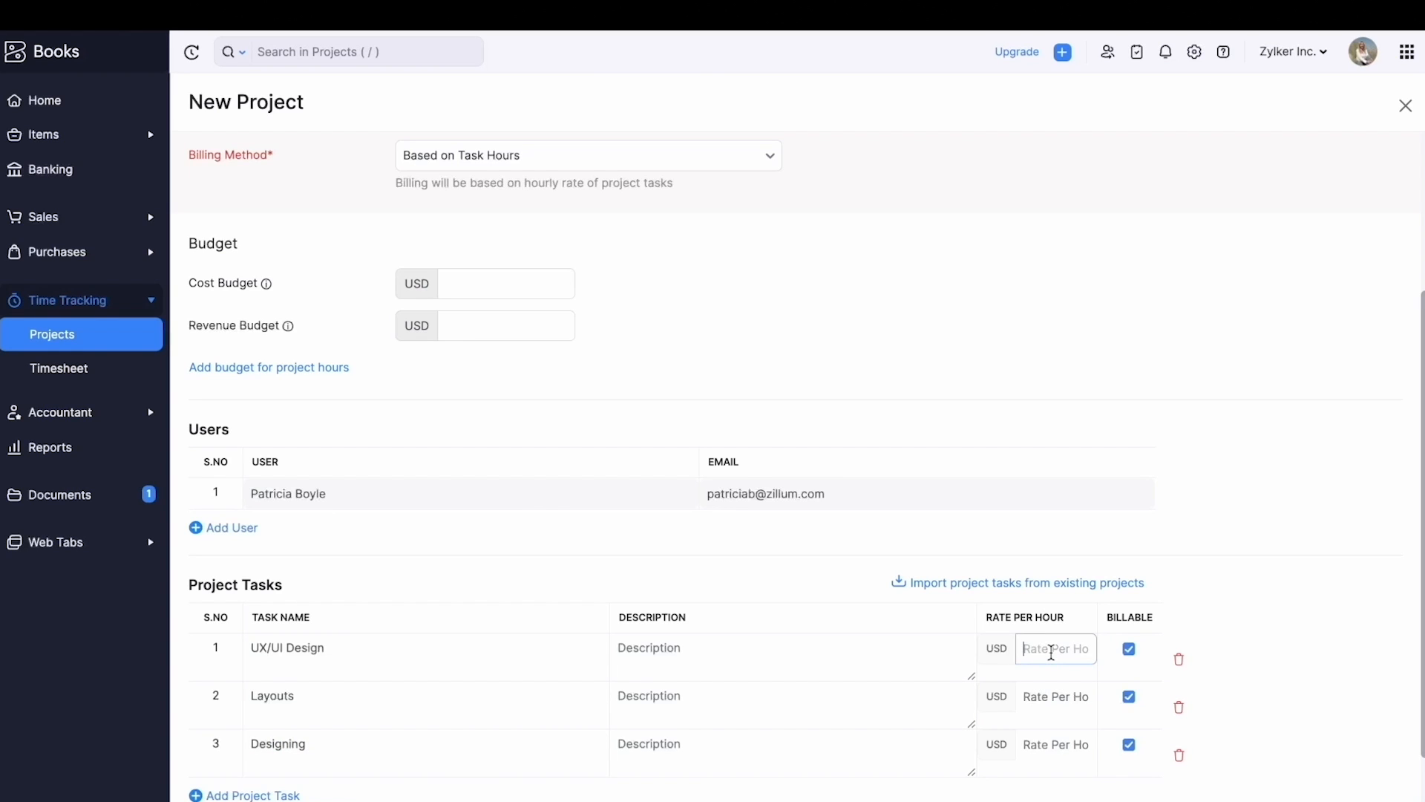
pyautogui.write('50')
pyautogui.click(1052, 697)
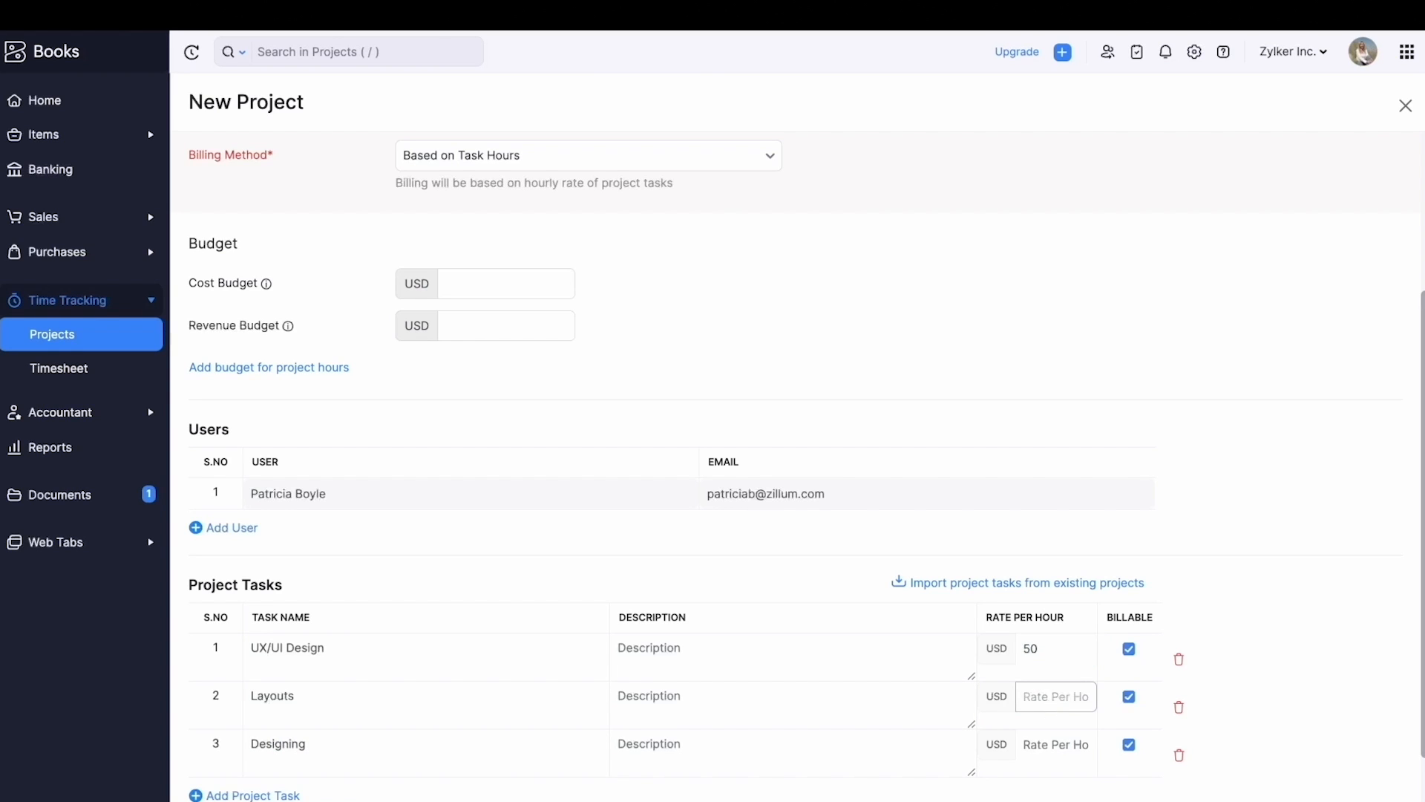
pyautogui.write('100')
pyautogui.click(1052, 743)
pyautogui.write('100')
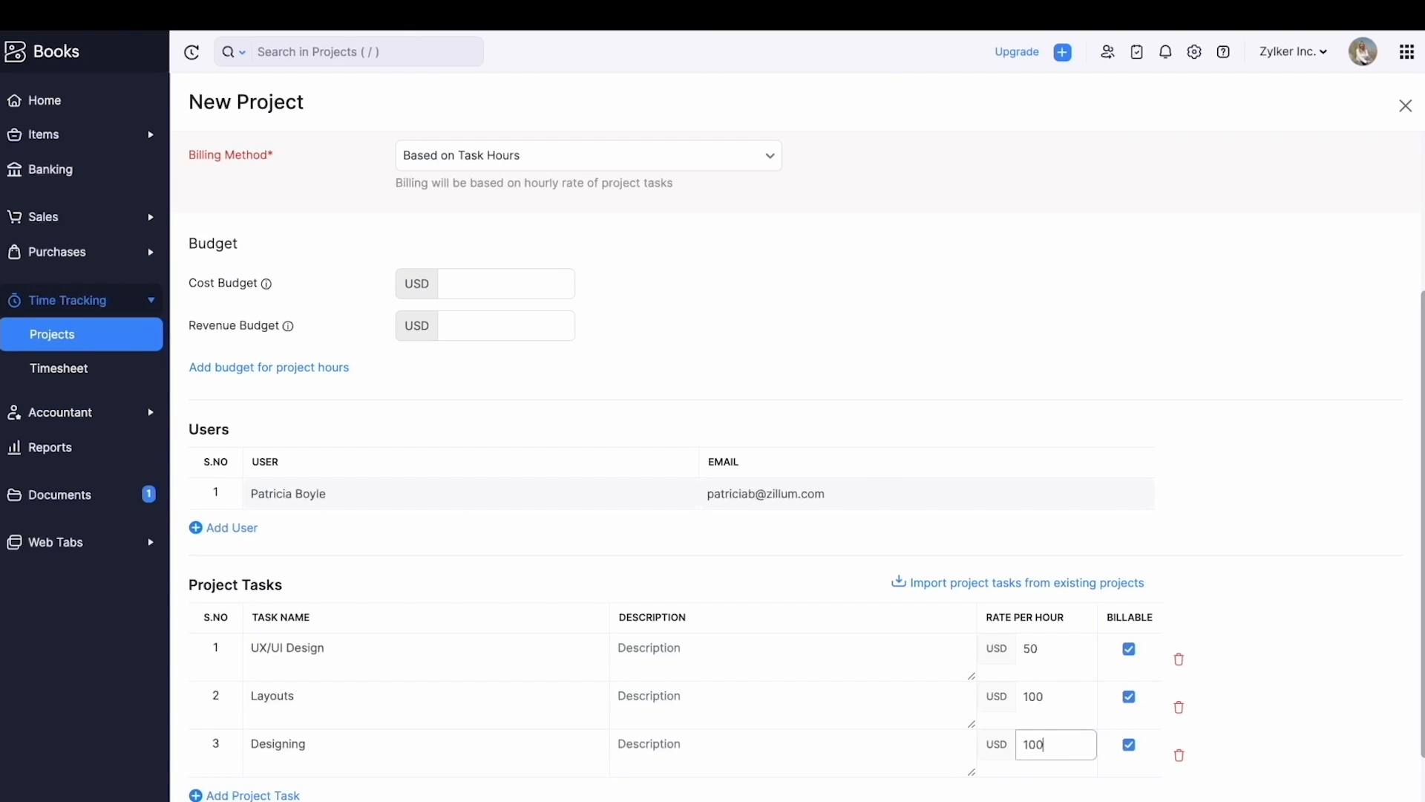
# Change the billing method to Based on Staff Hours and point out the users' Rate Per Hour column.
pyautogui.scroll(1, 844, 471)
pyautogui.scroll(1, 843, 468)
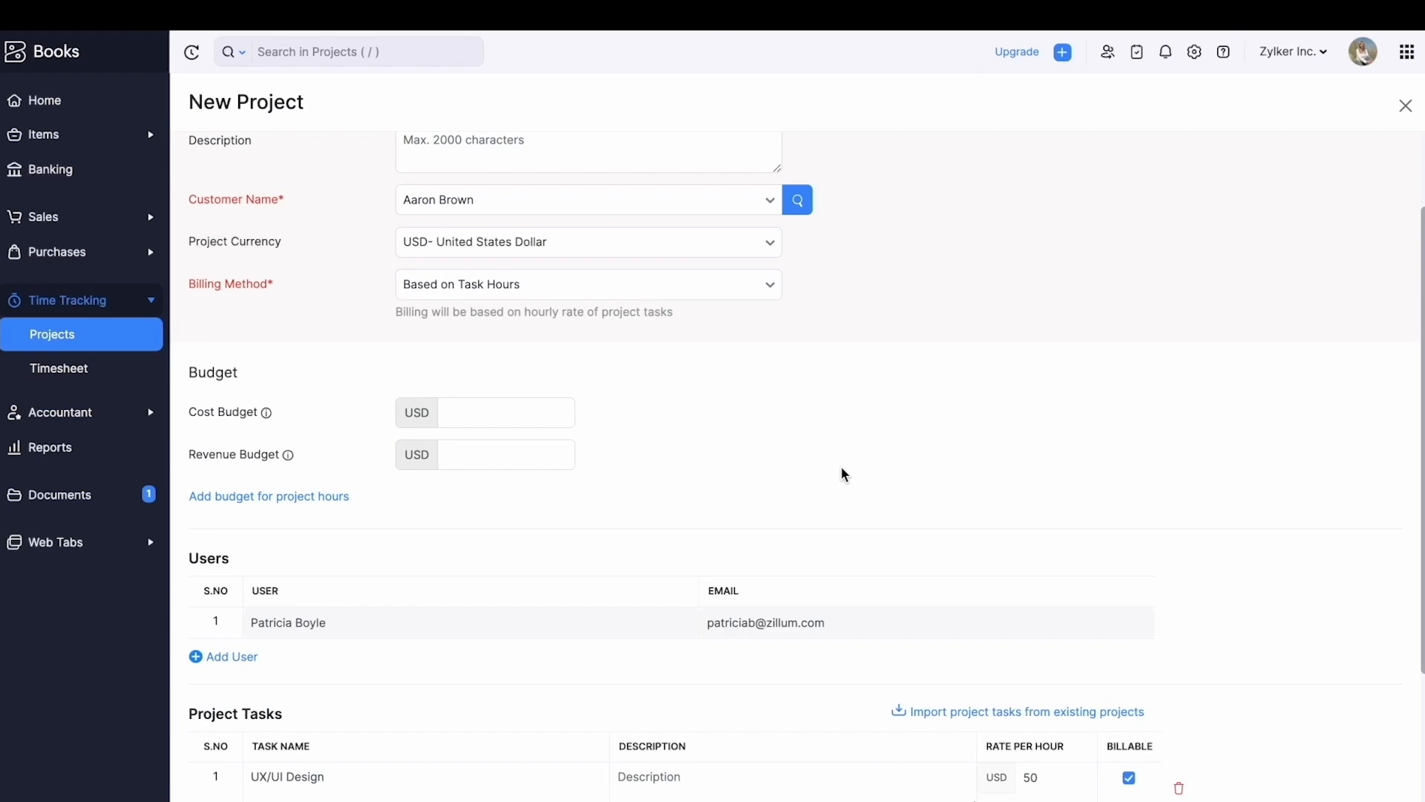
pyautogui.click(668, 288)
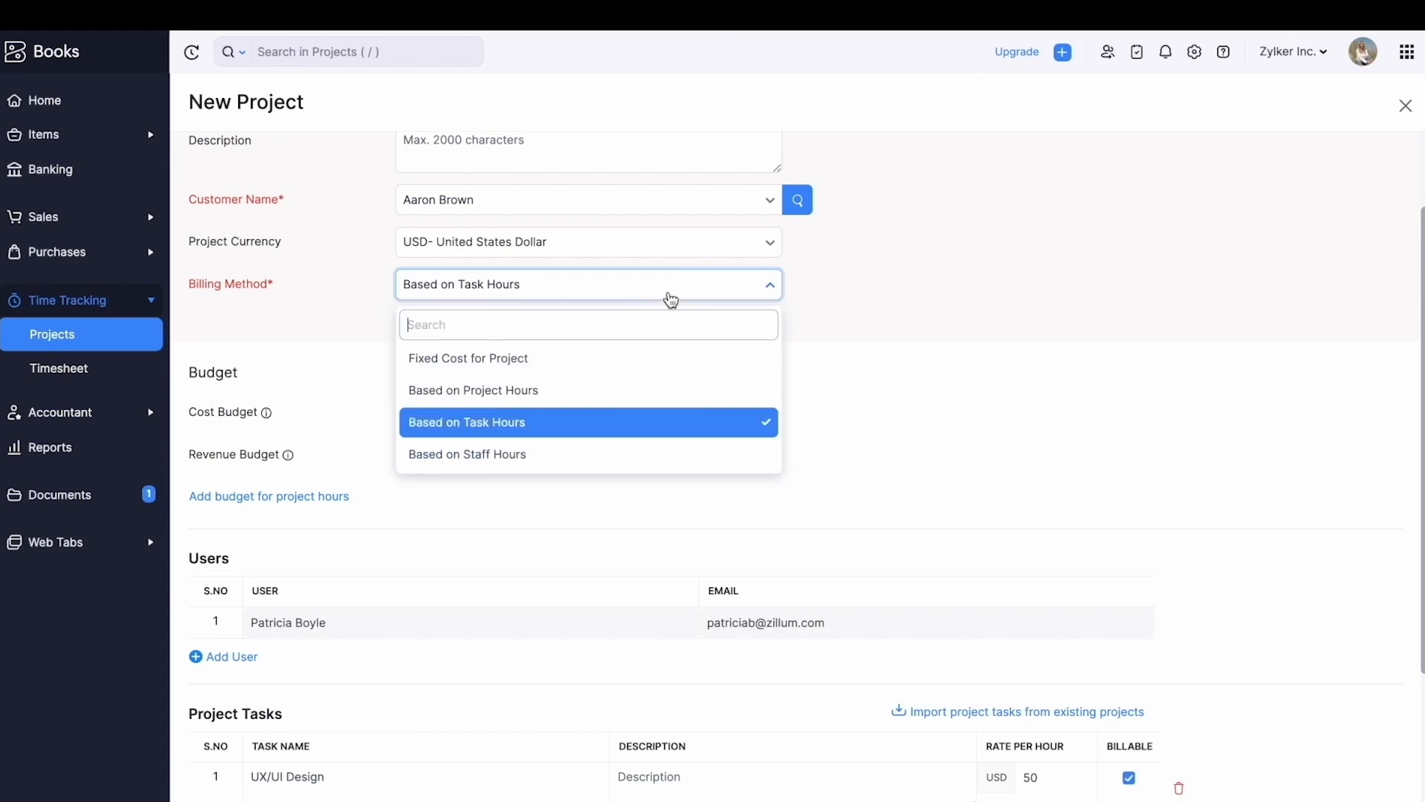
pyautogui.click(614, 454)
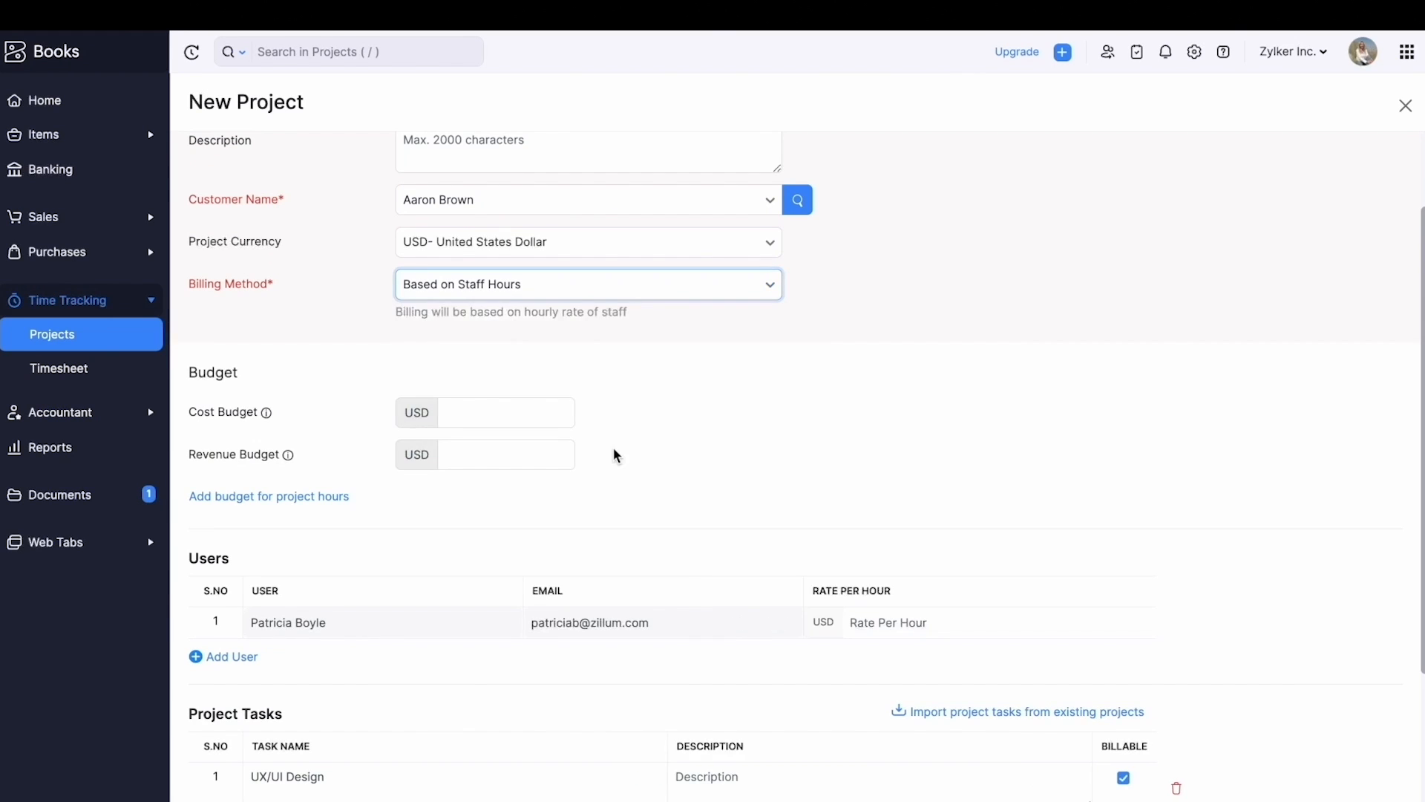
pyautogui.scroll(-1, 614, 449)
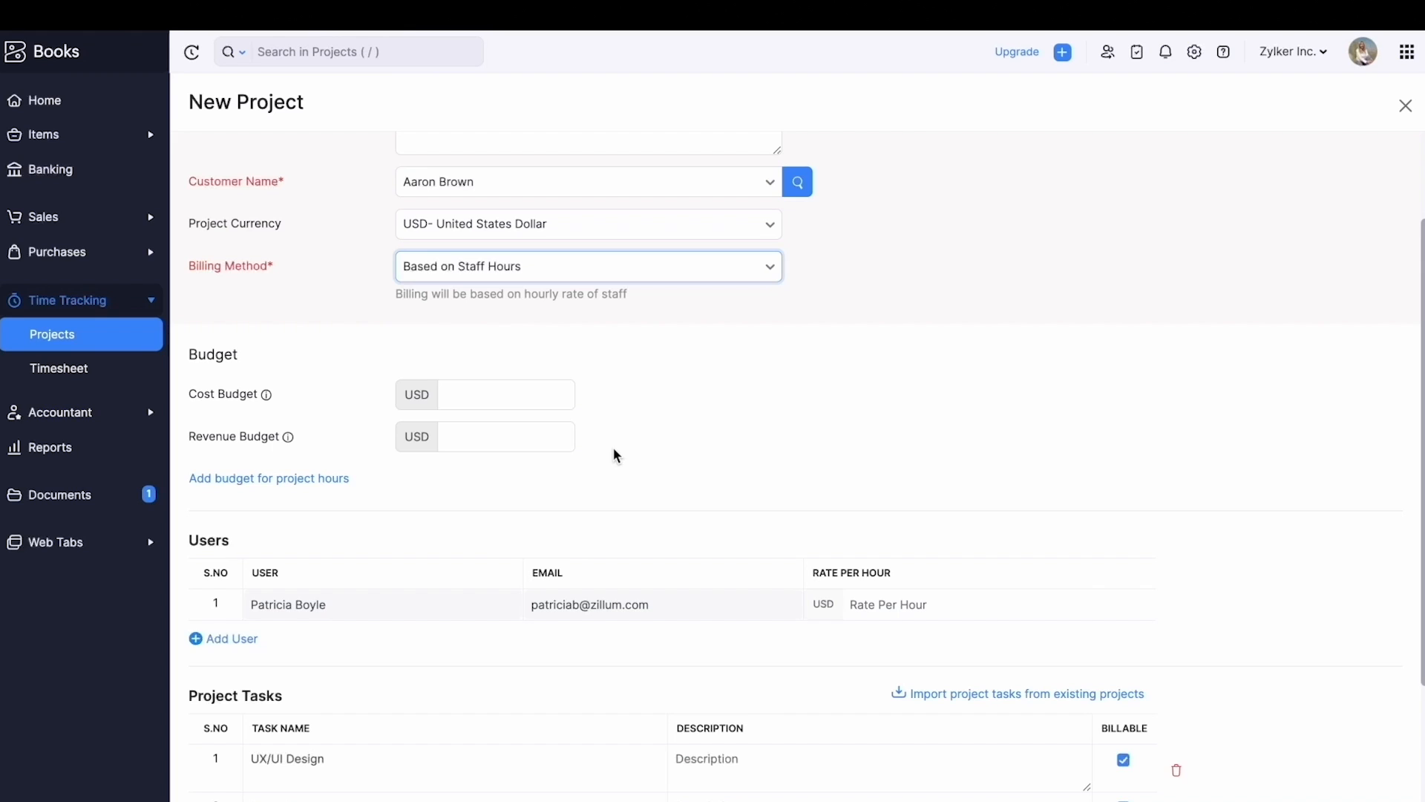
pyautogui.scroll(-1, 615, 450)
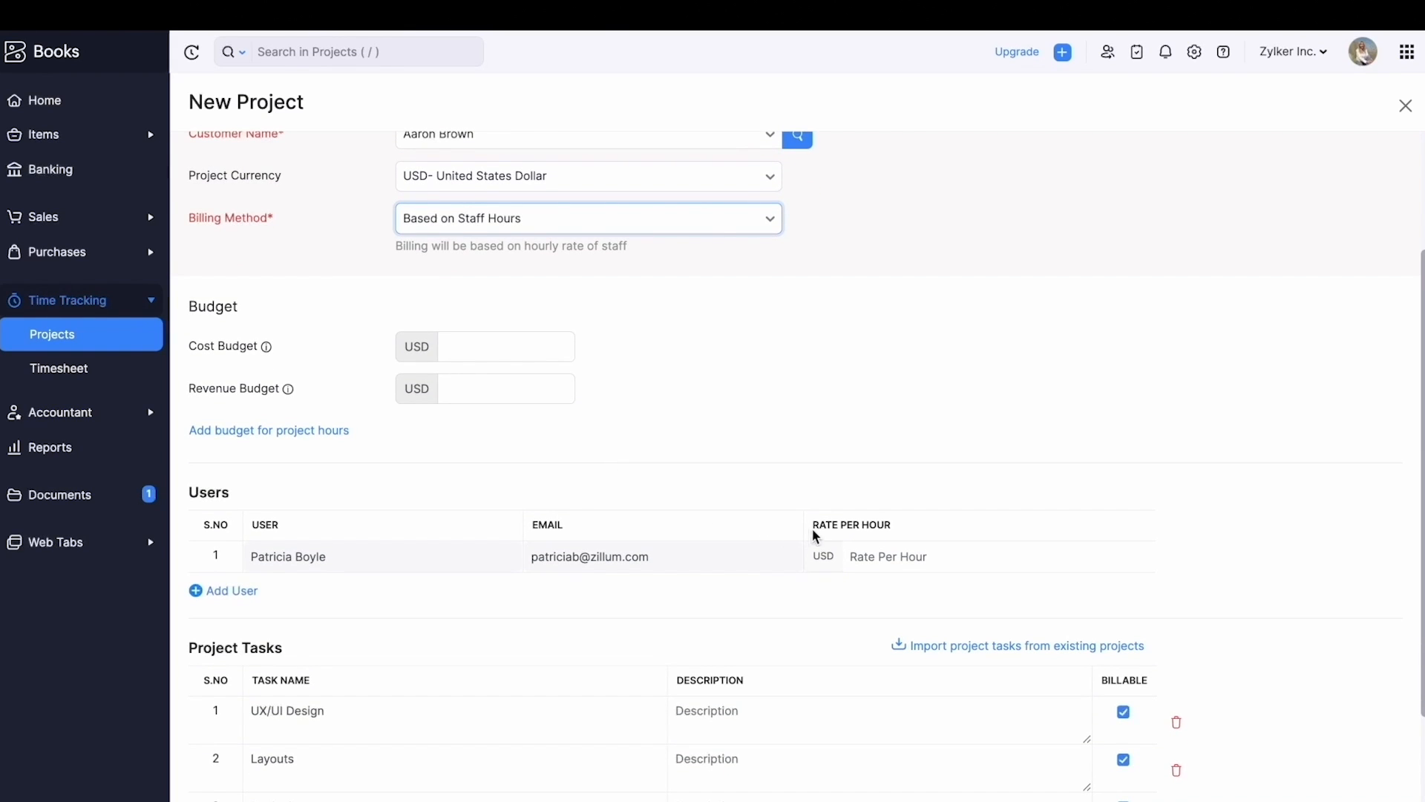
pyautogui.moveTo(814, 528); pyautogui.dragTo(895, 523)
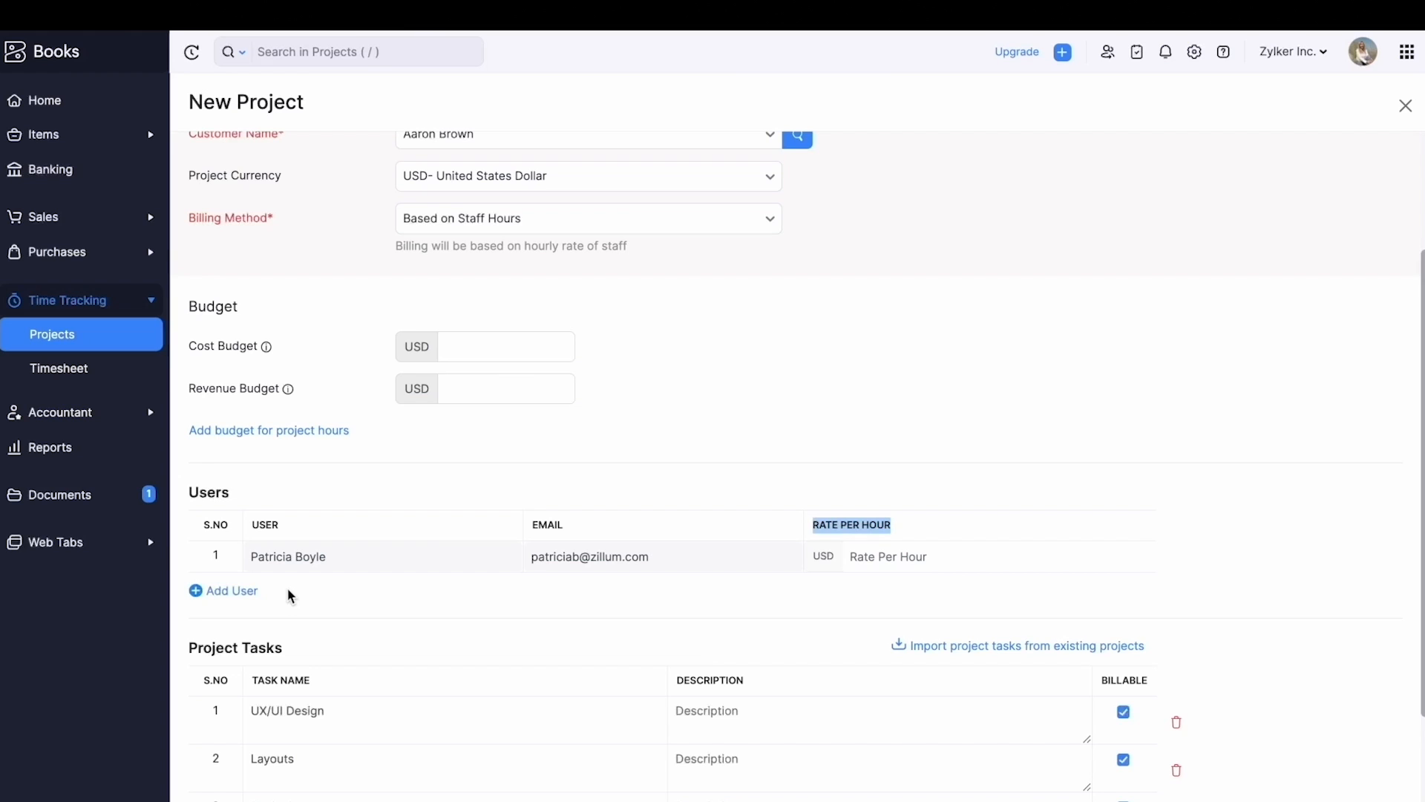
pyautogui.scroll(-1, 290, 596)
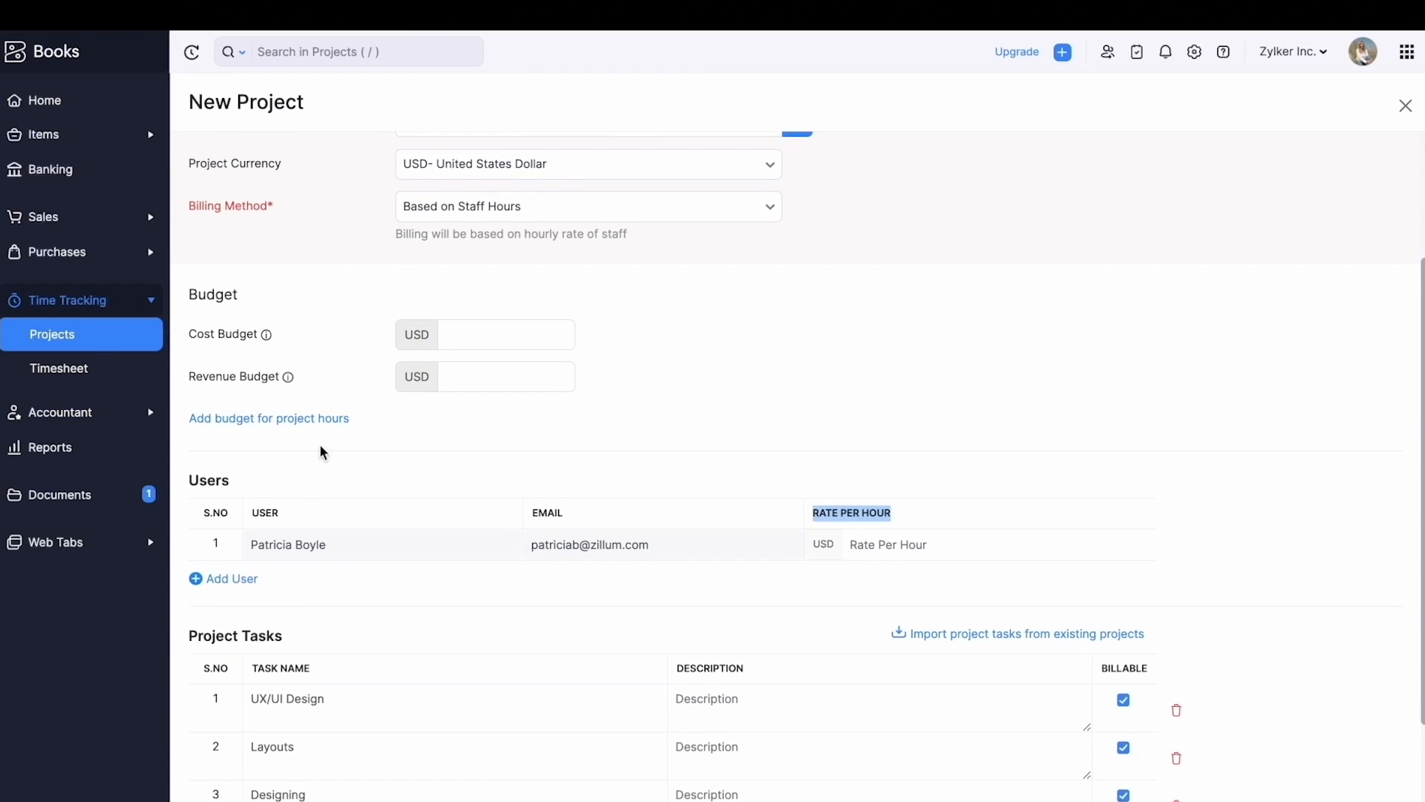
# Set the project's cost budget to 50 USD and its revenue budget to 1000 USD.
pyautogui.moveTo(185, 305); pyautogui.dragTo(265, 302)
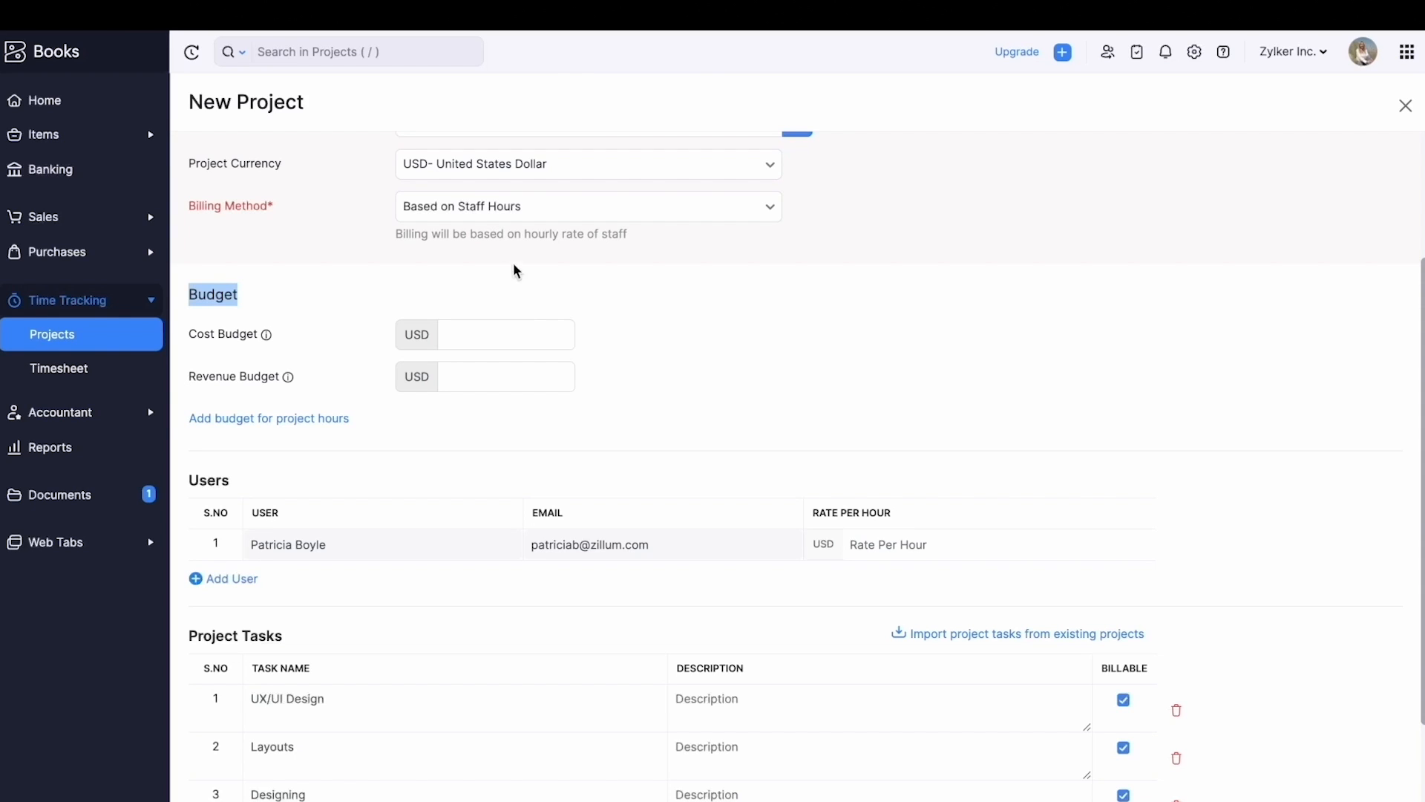
pyautogui.click(518, 328)
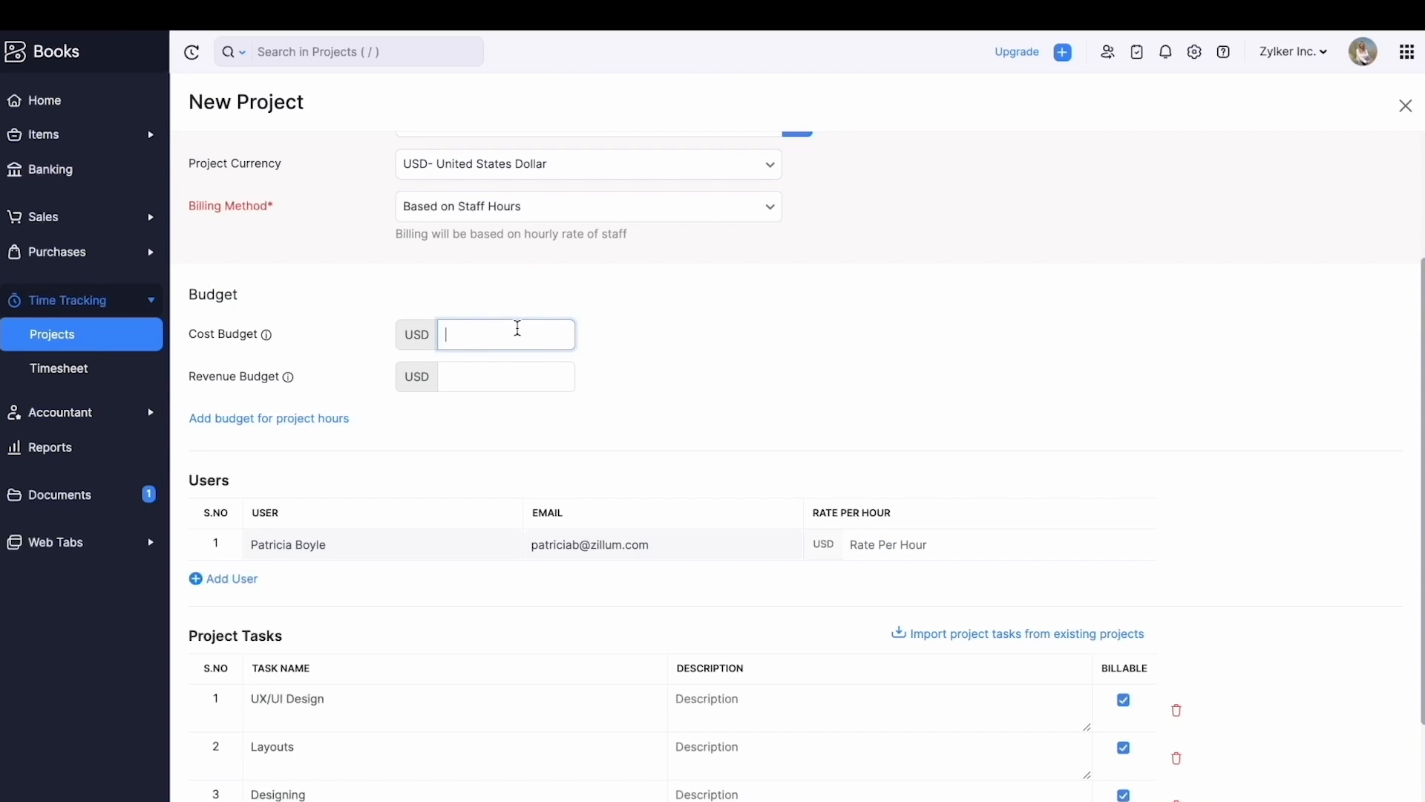
pyautogui.write('50')
pyautogui.click(516, 370)
pyautogui.write('1')
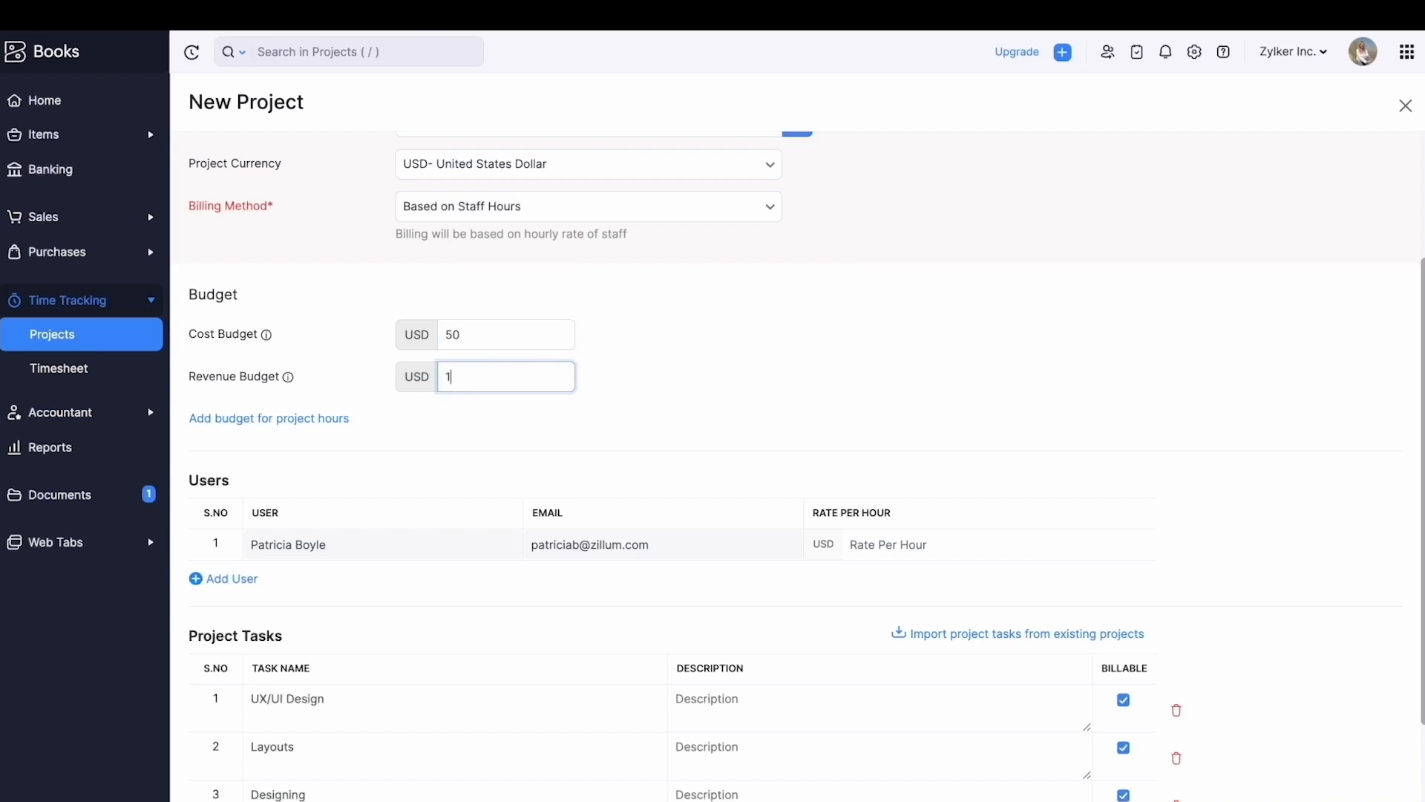
pyautogui.write('000')
# Add a project hours budget of type Total Project Hours (HH:MM) with 48 total budget hours.
pyautogui.click(326, 429)
pyautogui.click(435, 420)
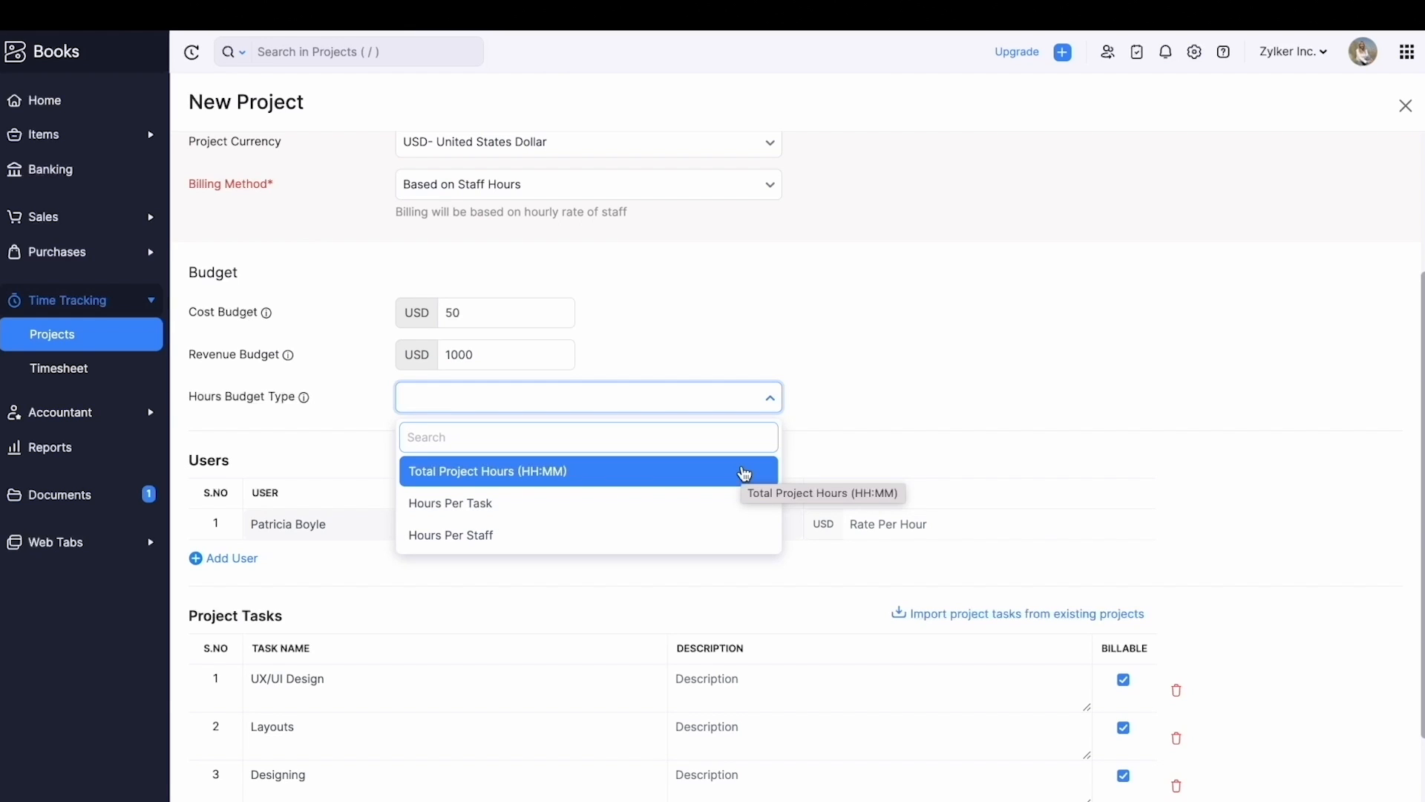
pyautogui.click(745, 474)
pyautogui.click(501, 442)
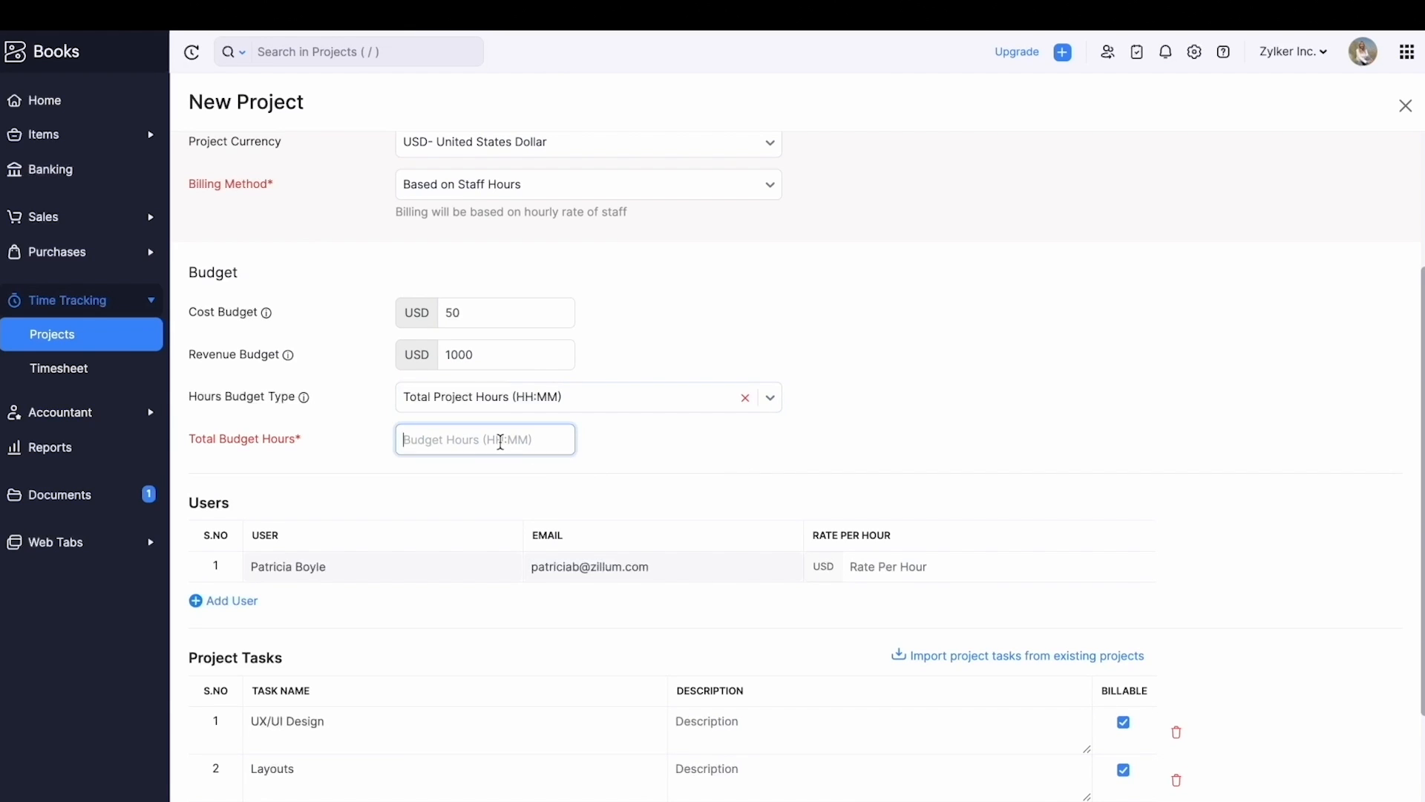
pyautogui.write('48')
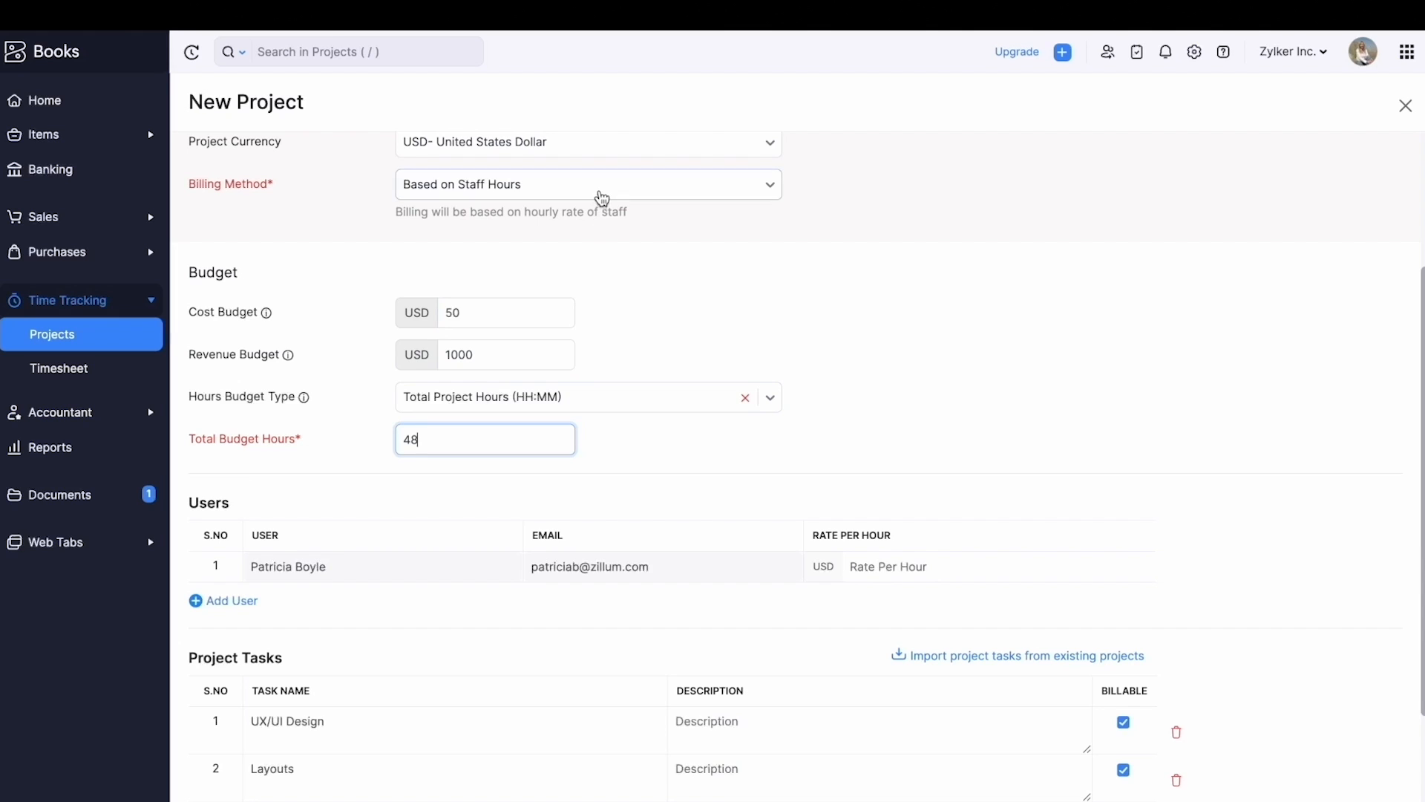
# Add a second, empty user row to the project's Users table.
pyautogui.scroll(-1, 601, 198)
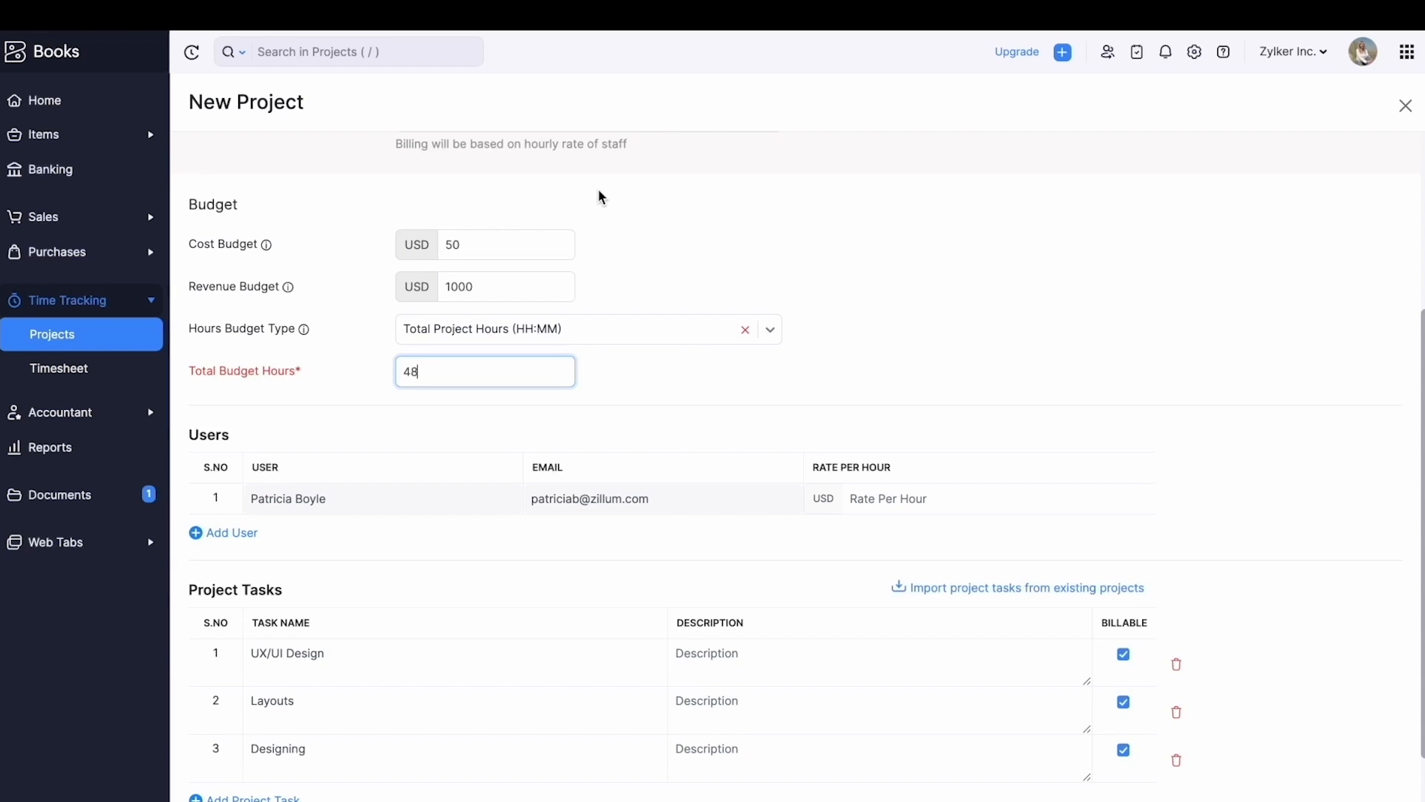
pyautogui.click(237, 533)
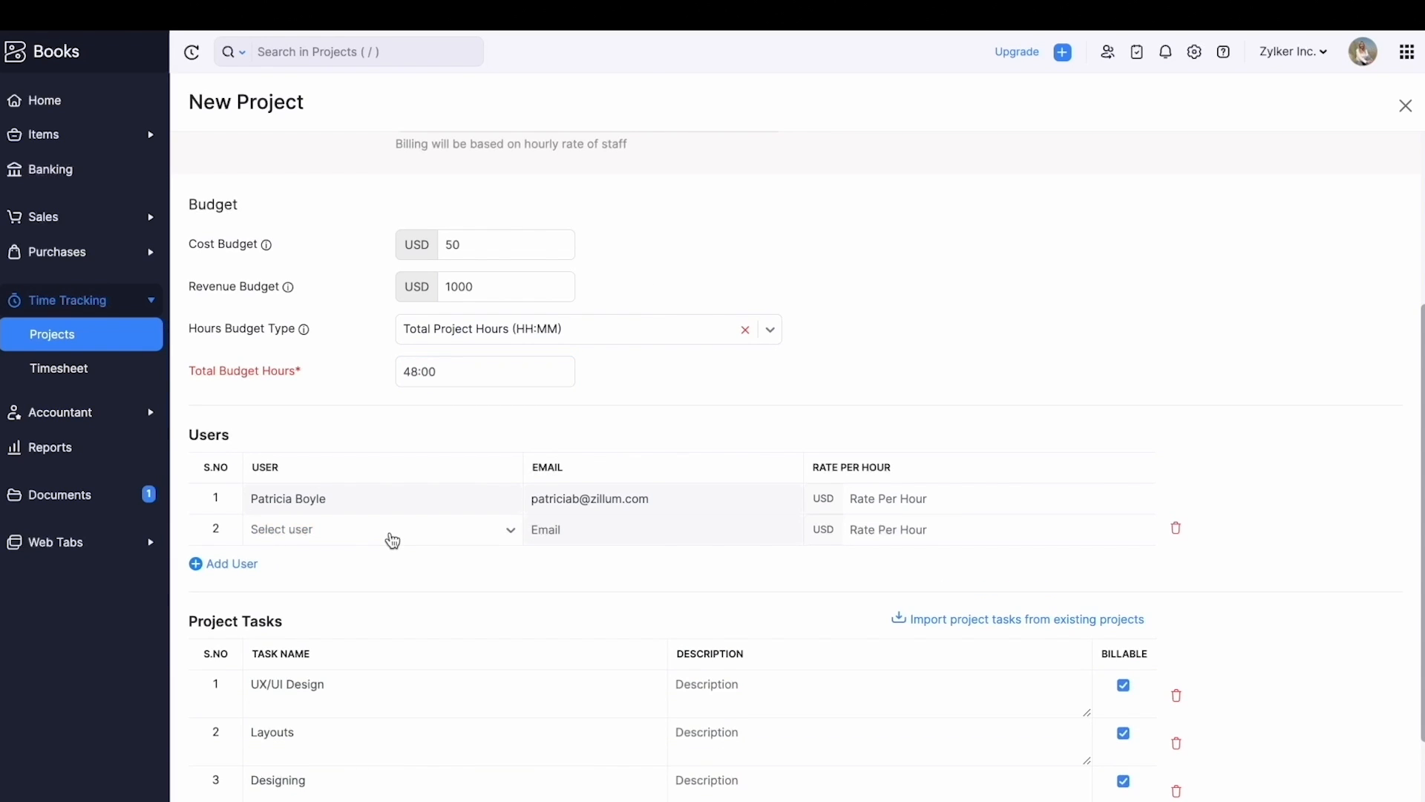
pyautogui.scroll(-1, 393, 539)
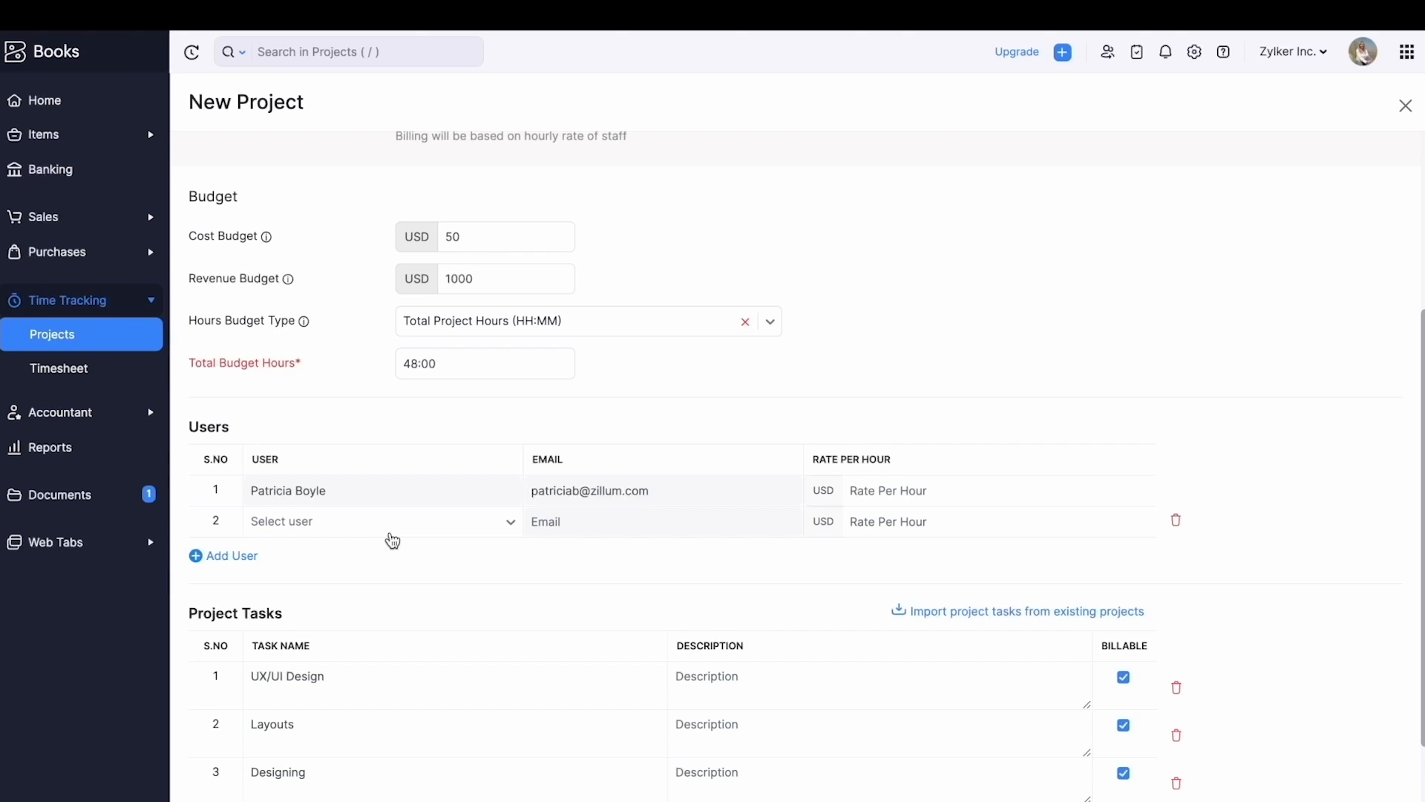
# Examine the Project Tasks table and its billable settings.
pyautogui.scroll(-3, 392, 540)
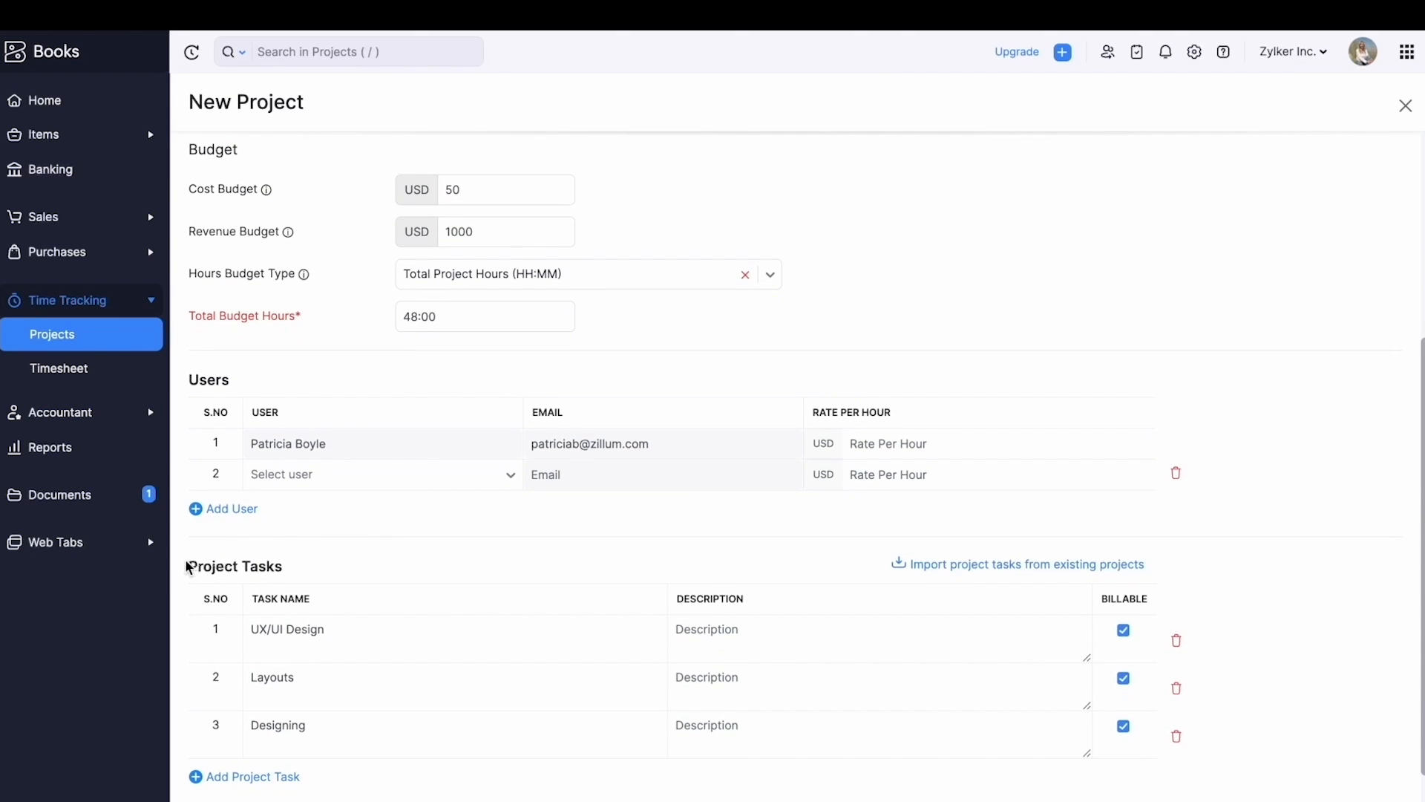
pyautogui.moveTo(281, 568); pyautogui.dragTo(191, 568)
pyautogui.click(191, 568)
pyautogui.scroll(-2, 475, 579)
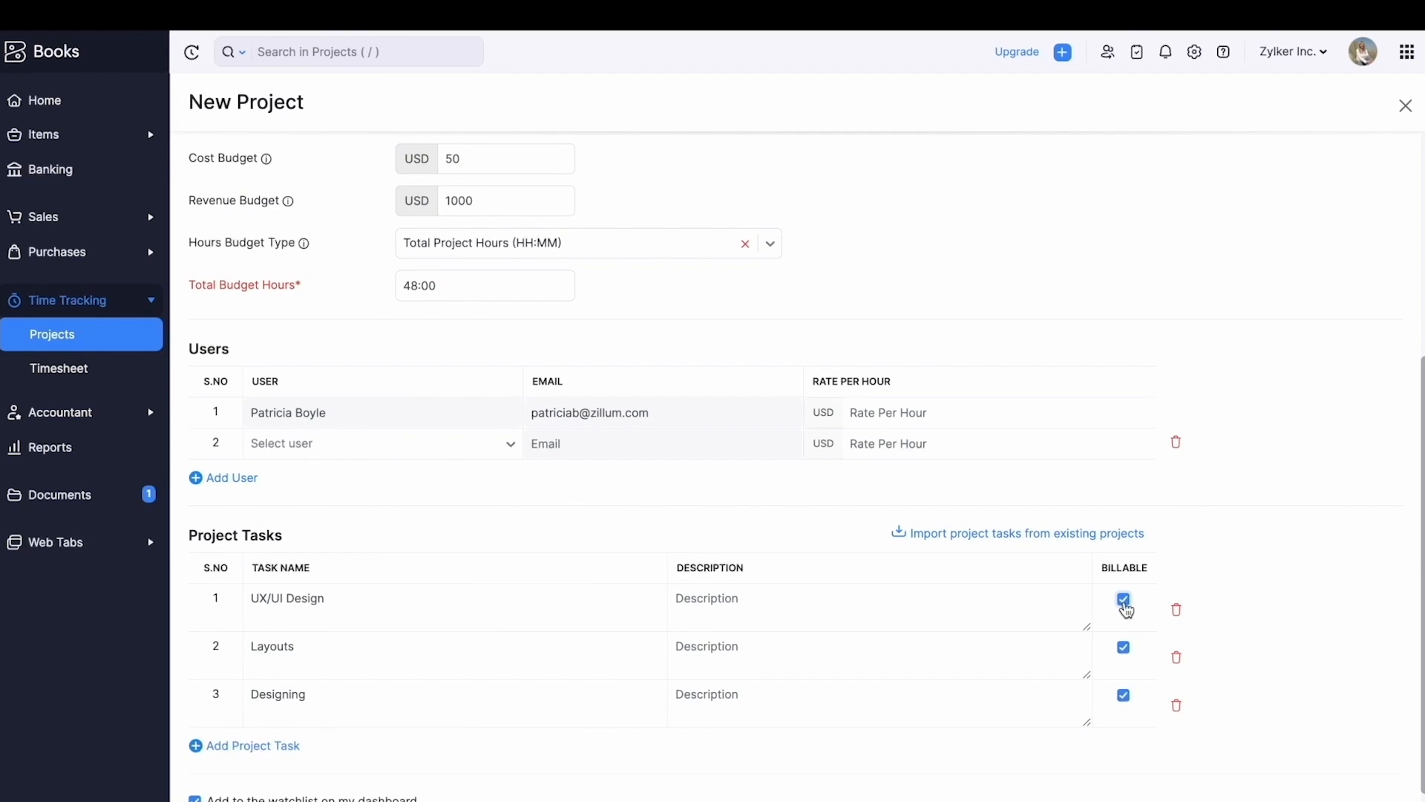
pyautogui.moveTo(1199, 542); pyautogui.dragTo(884, 535)
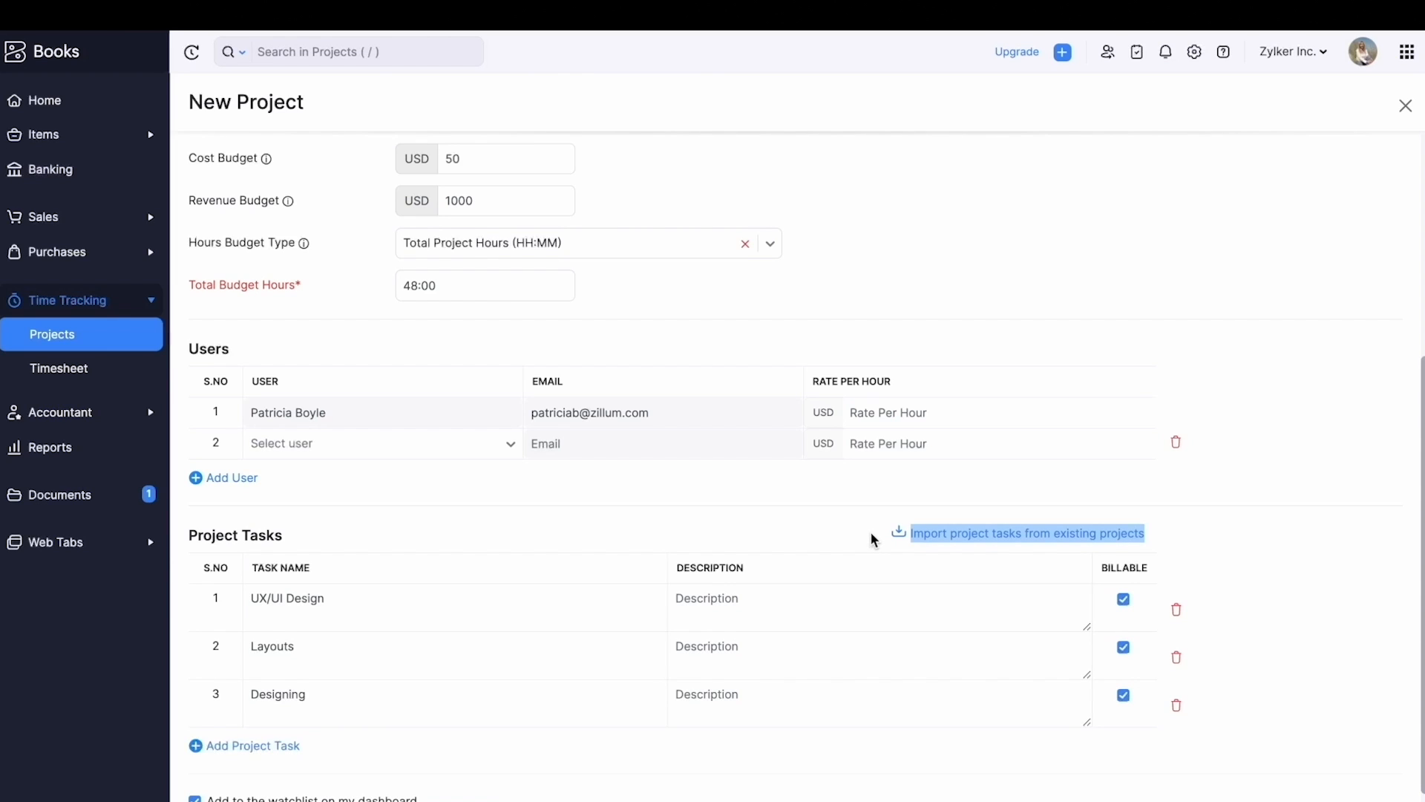
pyautogui.click(870, 531)
pyautogui.scroll(-1, 870, 531)
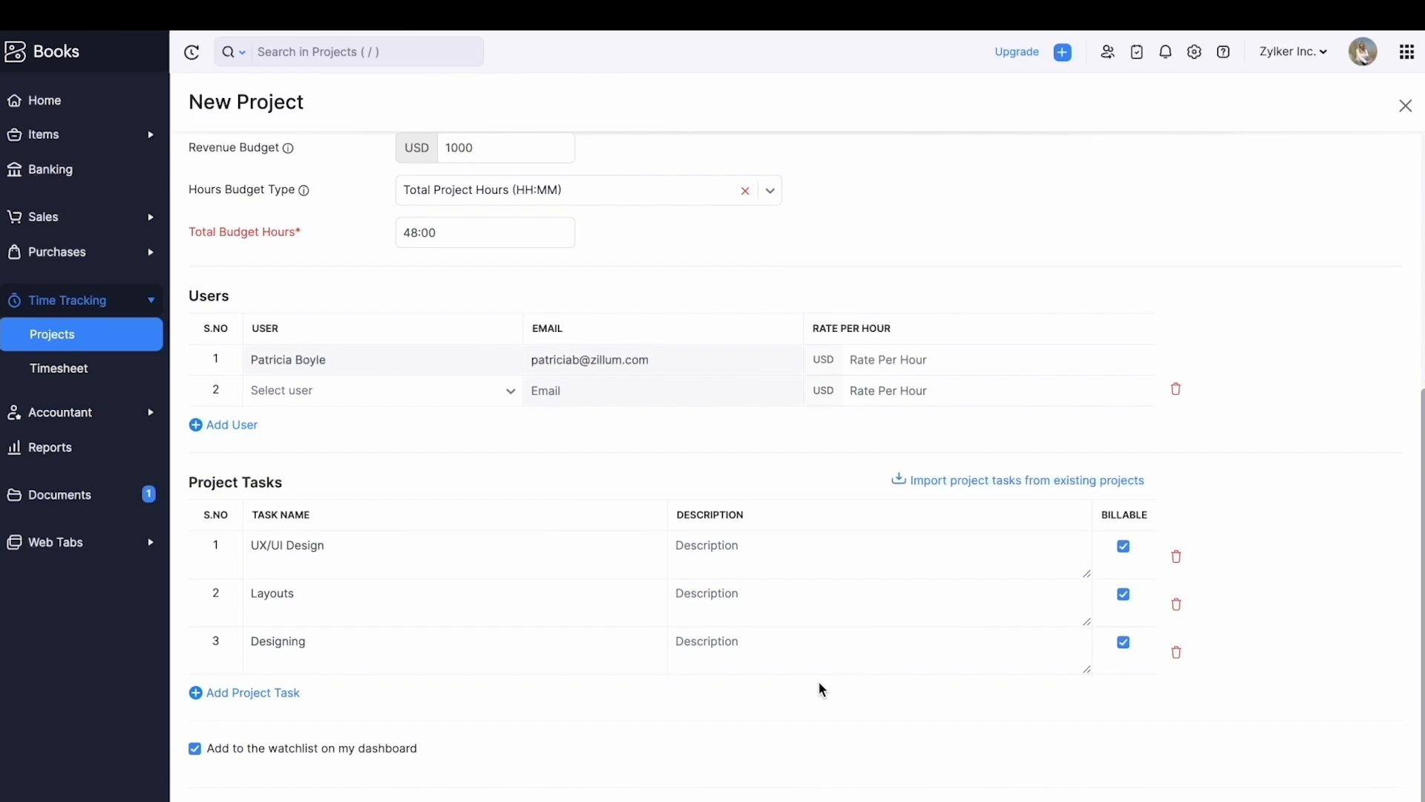
# Change the new project's billing method to Based on Task Hours.
pyautogui.scroll(5, 819, 684)
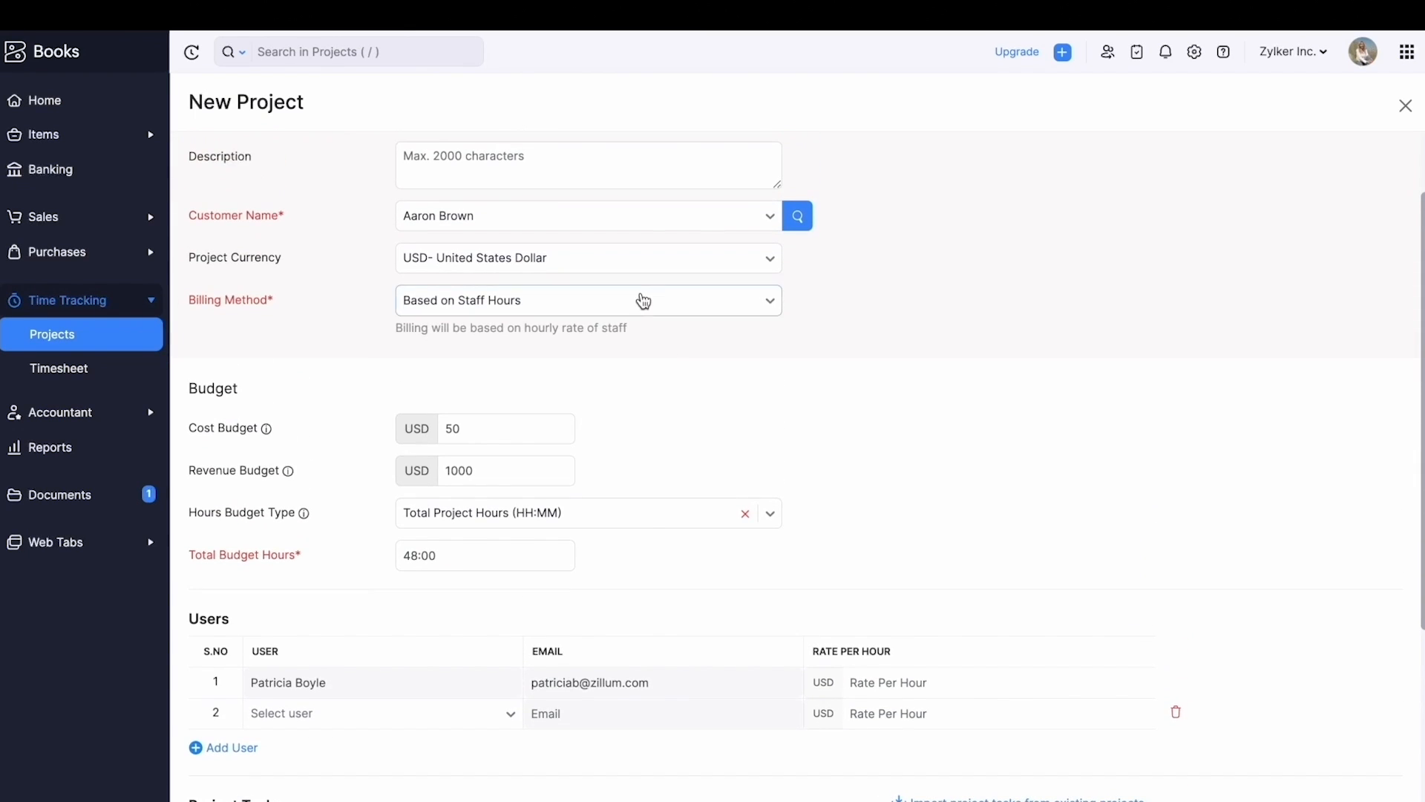
pyautogui.click(643, 301)
pyautogui.click(640, 443)
# Set the tasks' hourly rates to 50 USD for UX/UI Design and 100 USD each for Layouts and Designing.
pyautogui.scroll(-1, 639, 443)
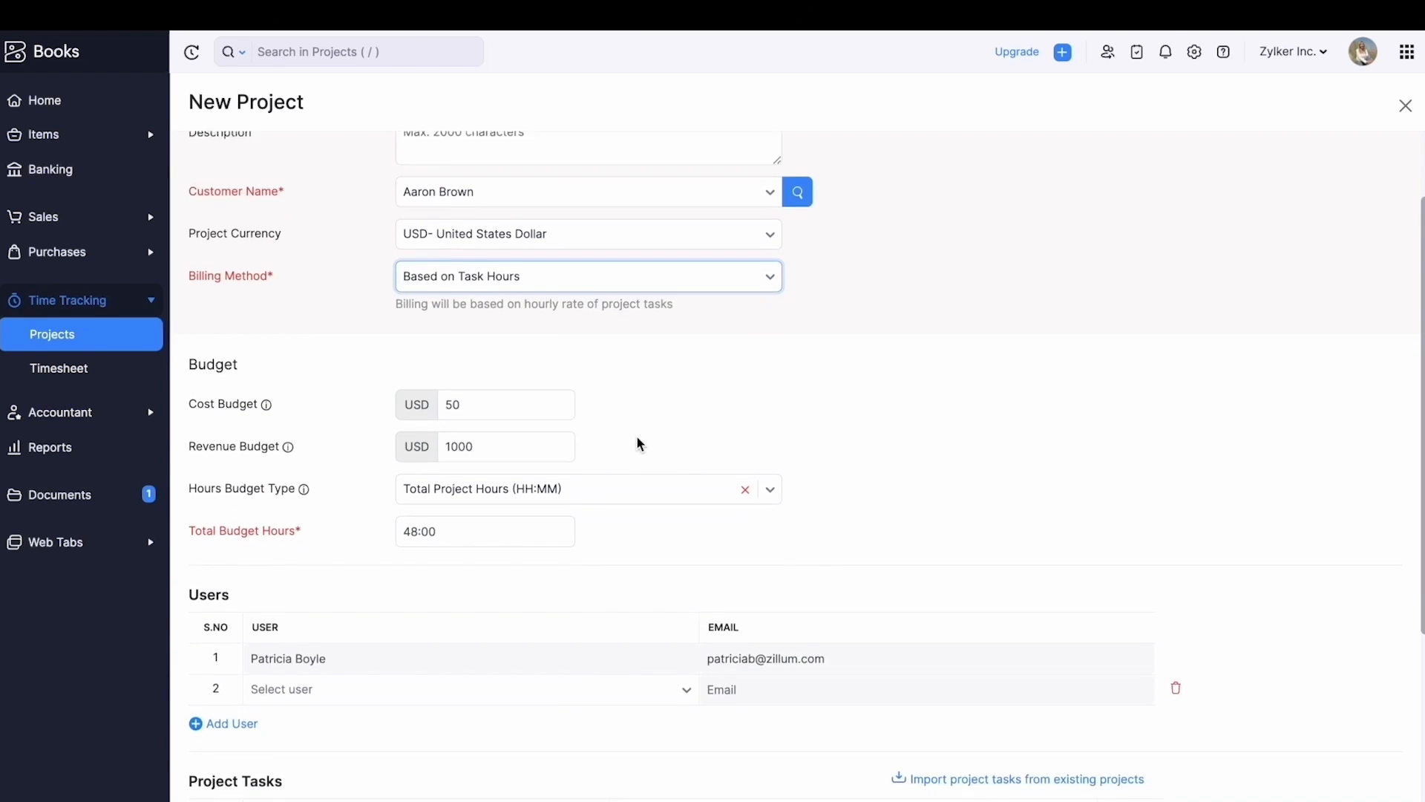
pyautogui.scroll(-2, 641, 444)
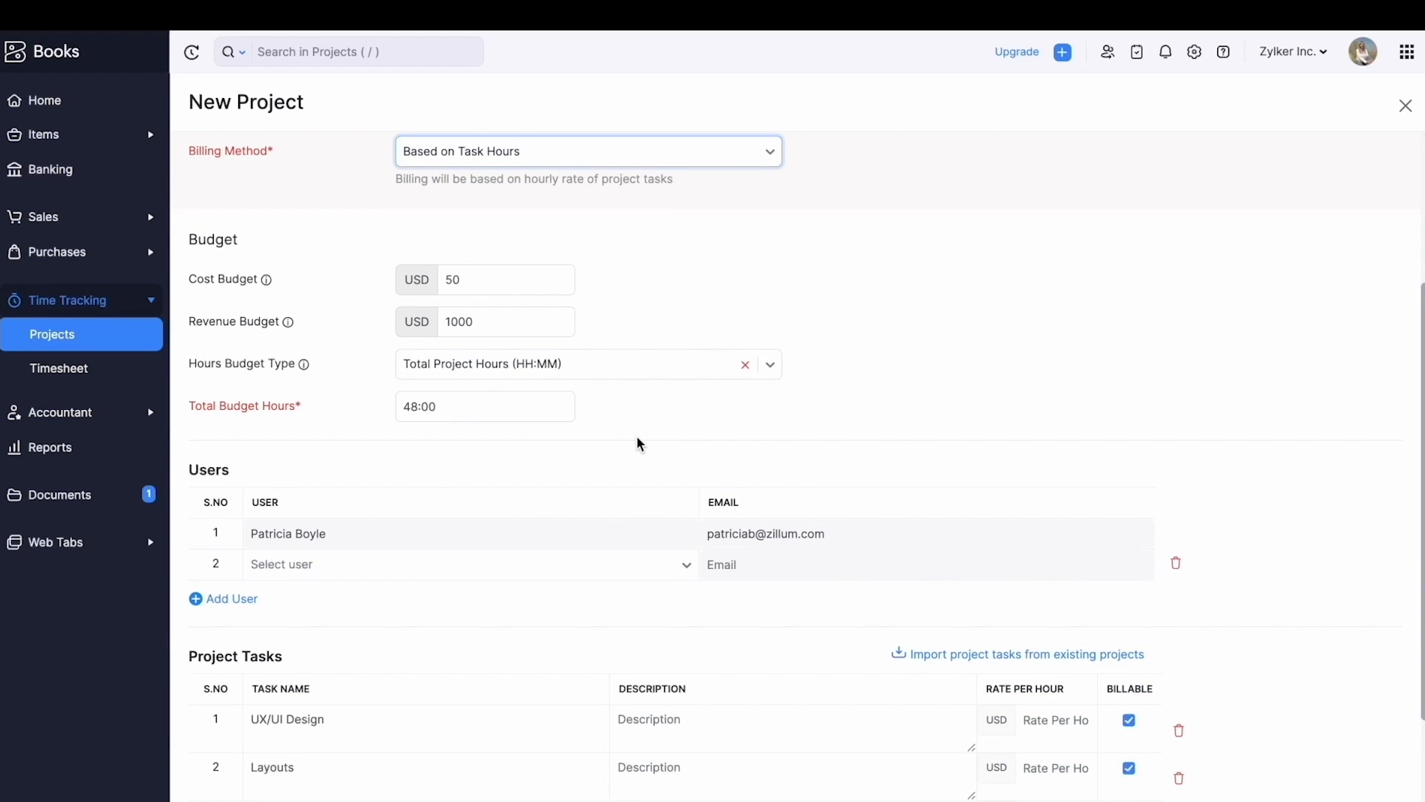
pyautogui.scroll(-1, 638, 444)
pyautogui.click(1051, 681)
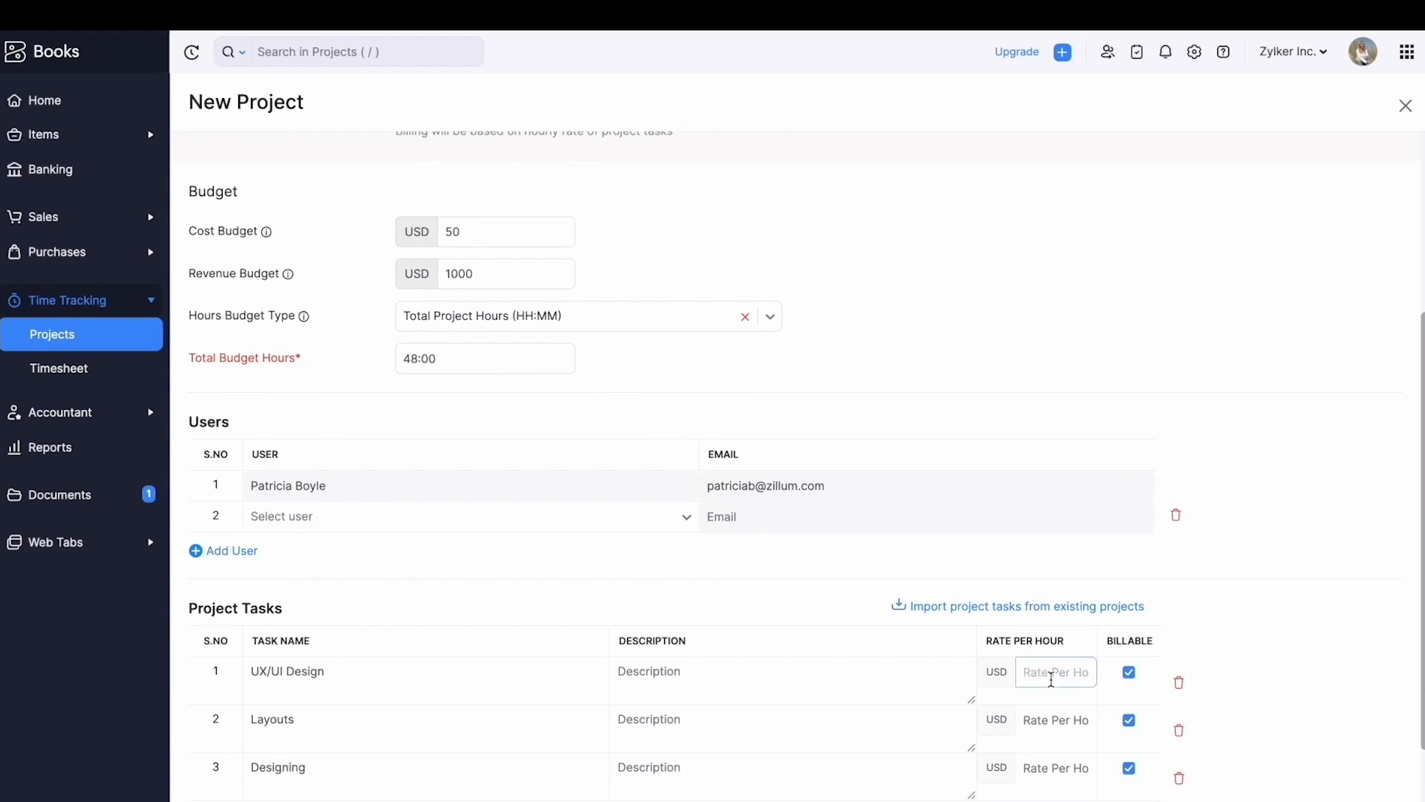
pyautogui.write('50')
pyautogui.click(1051, 724)
pyautogui.write('`')
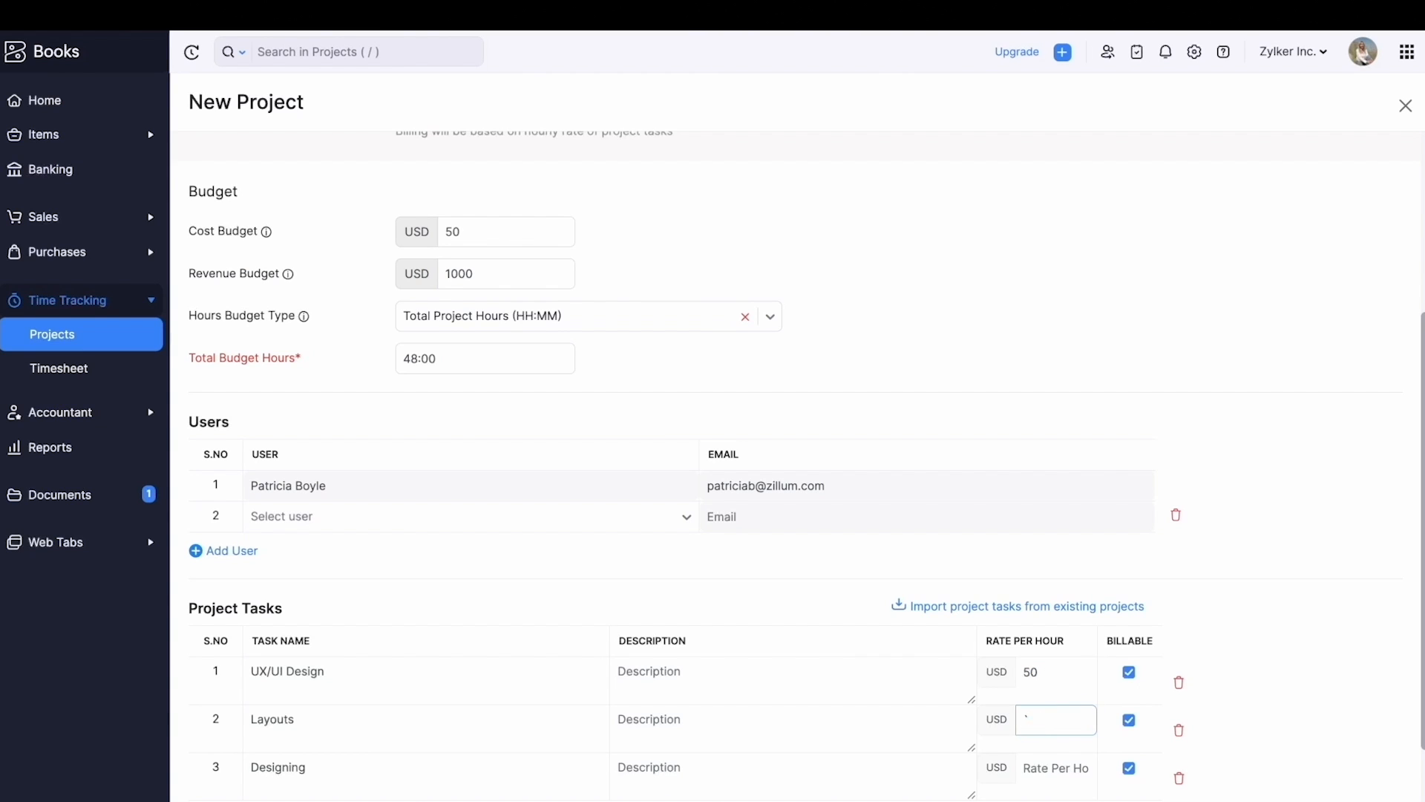
pyautogui.press('BackSpace')
pyautogui.write('100')
pyautogui.click(1042, 764)
pyautogui.write('100')
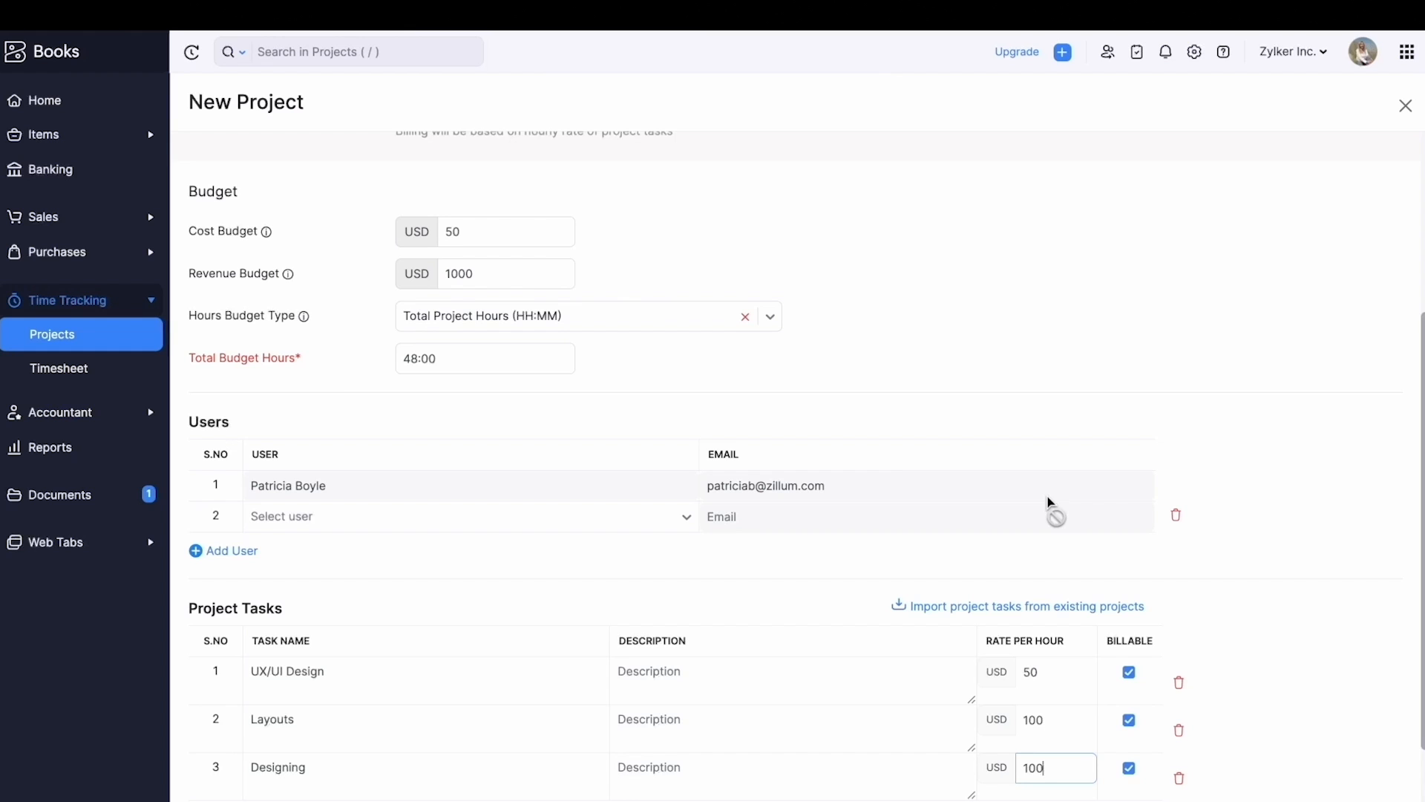
# Remove the empty second row from the Users table and save the new project.
pyautogui.click(1180, 519)
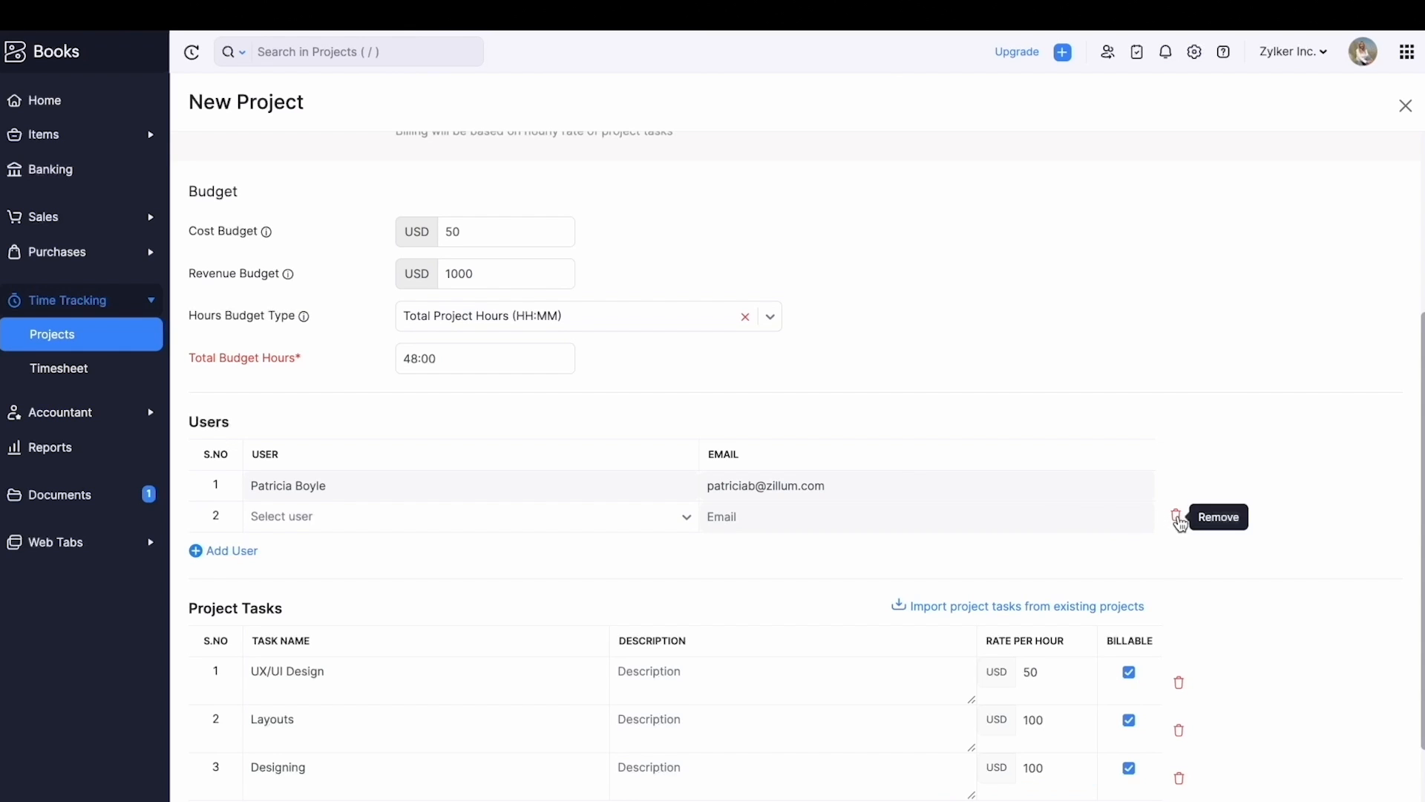
pyautogui.click(1179, 518)
pyautogui.scroll(2, 1172, 511)
pyautogui.scroll(-3, 1171, 511)
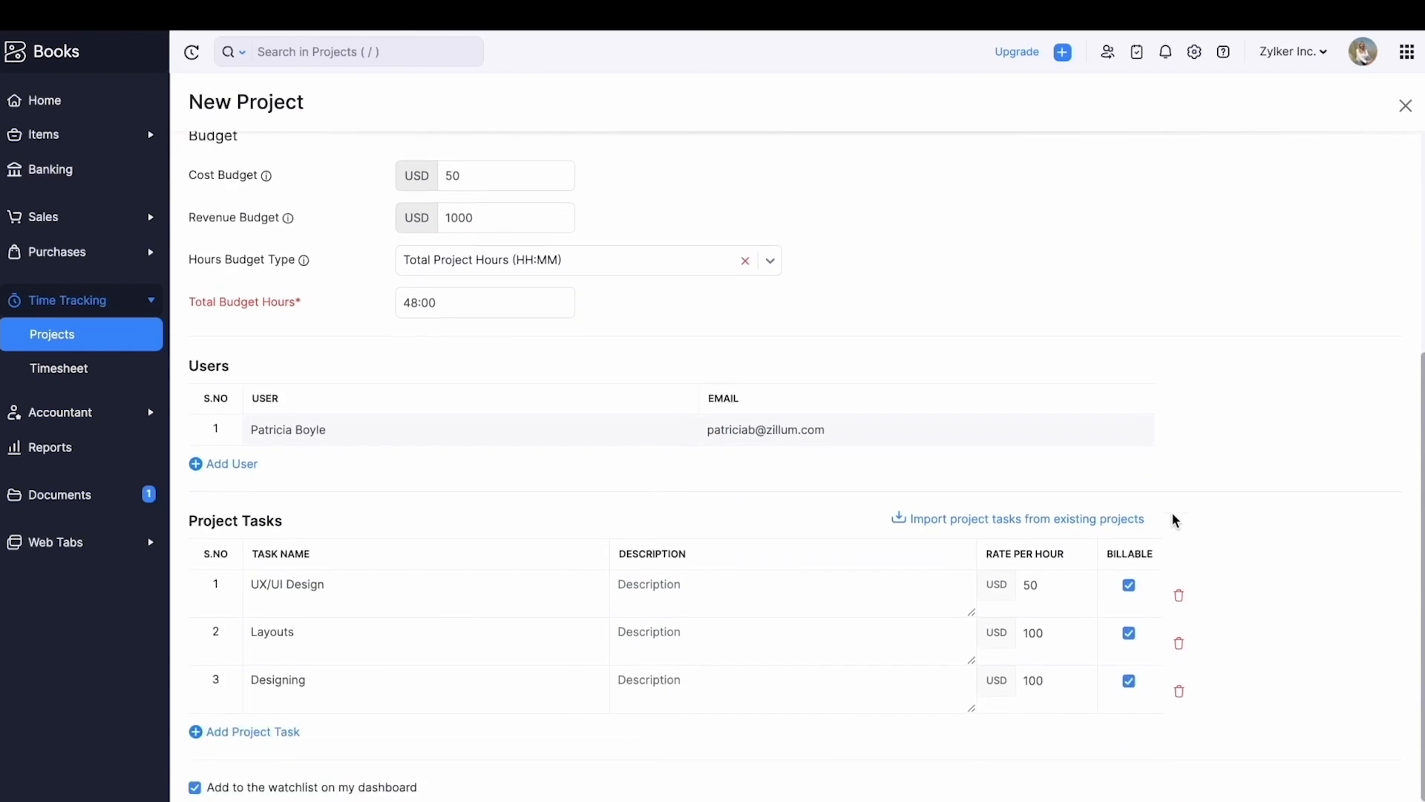
pyautogui.scroll(-2, 1171, 510)
pyautogui.click(219, 781)
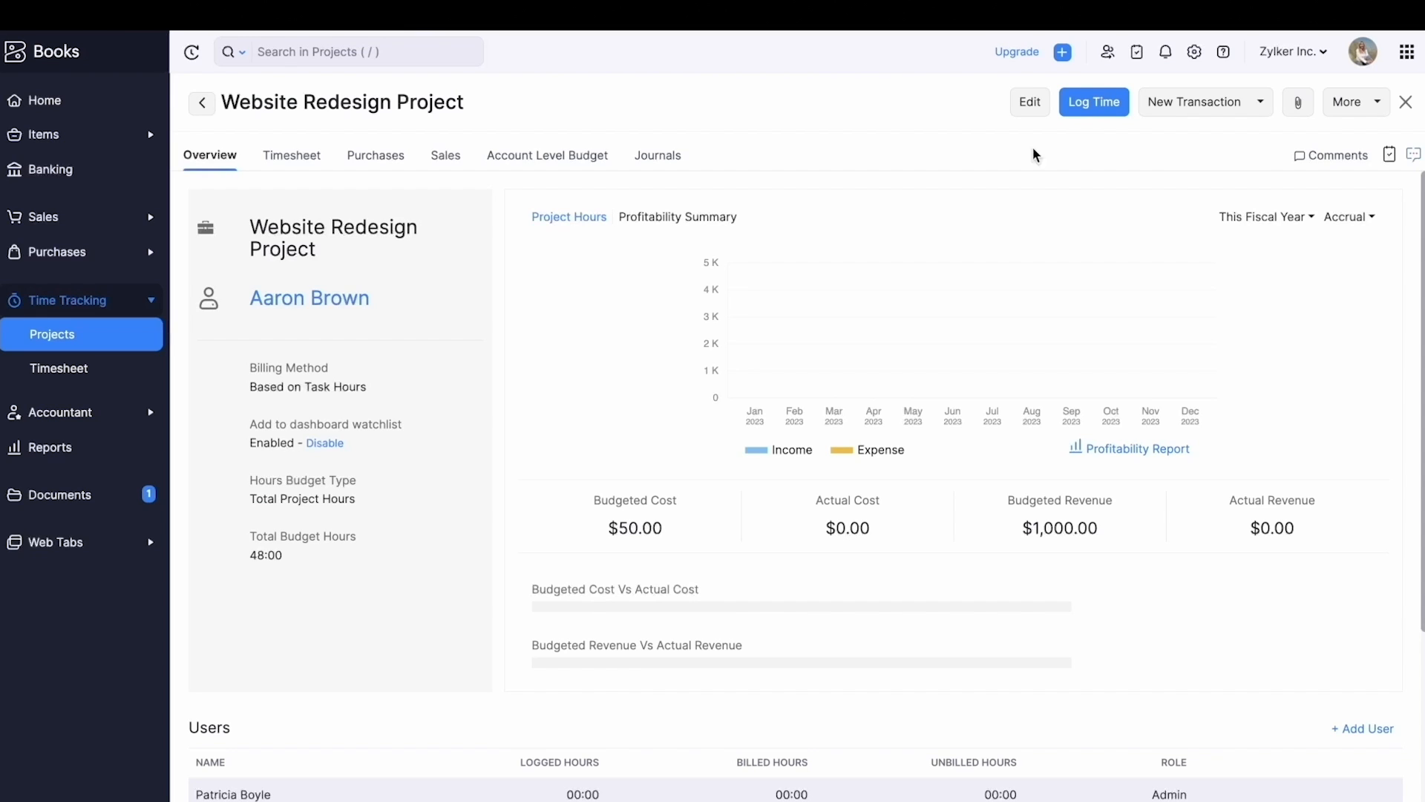
# Log 2 billable hours as a time duration for the Designing task of the Website Redesign Project and save the entry.
pyautogui.click(1083, 119)
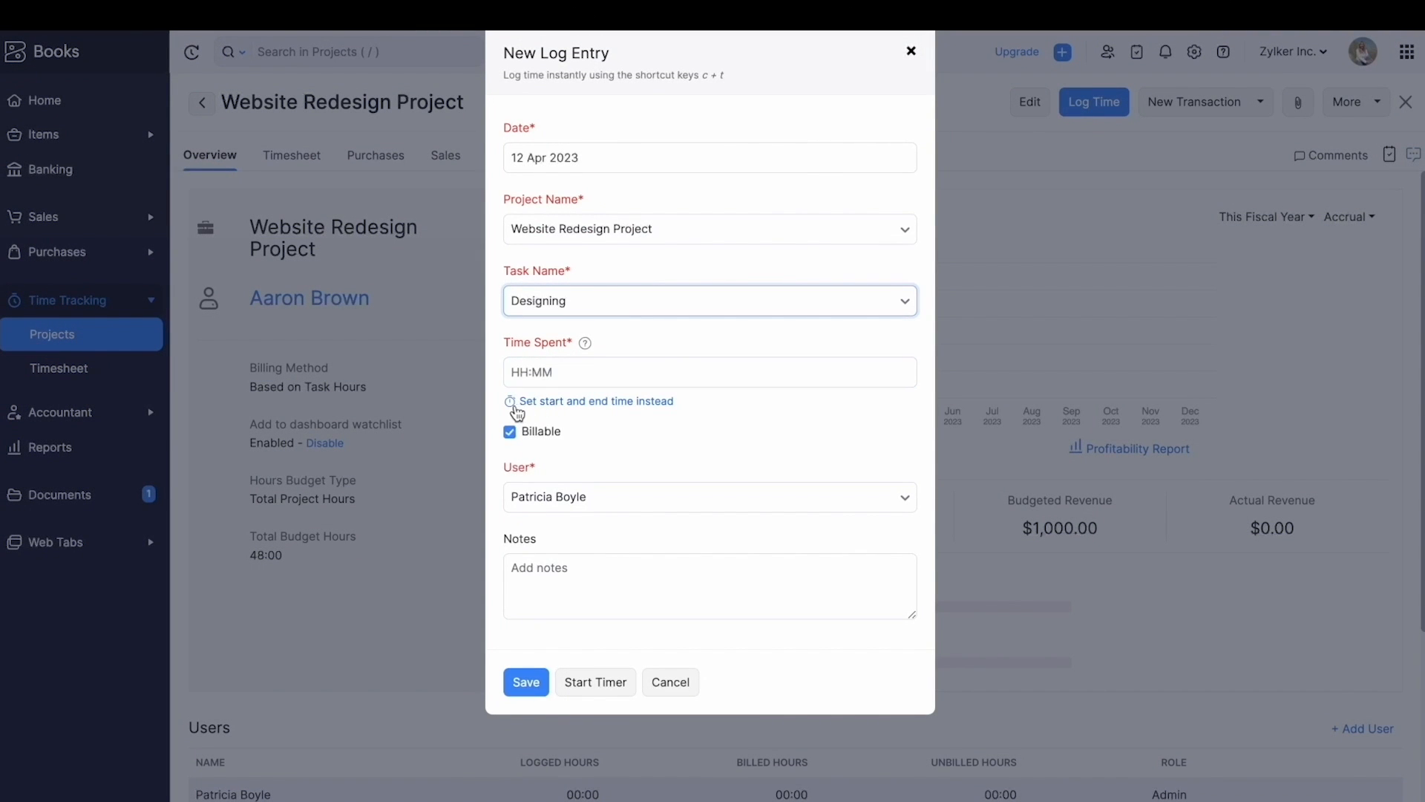
pyautogui.click(649, 402)
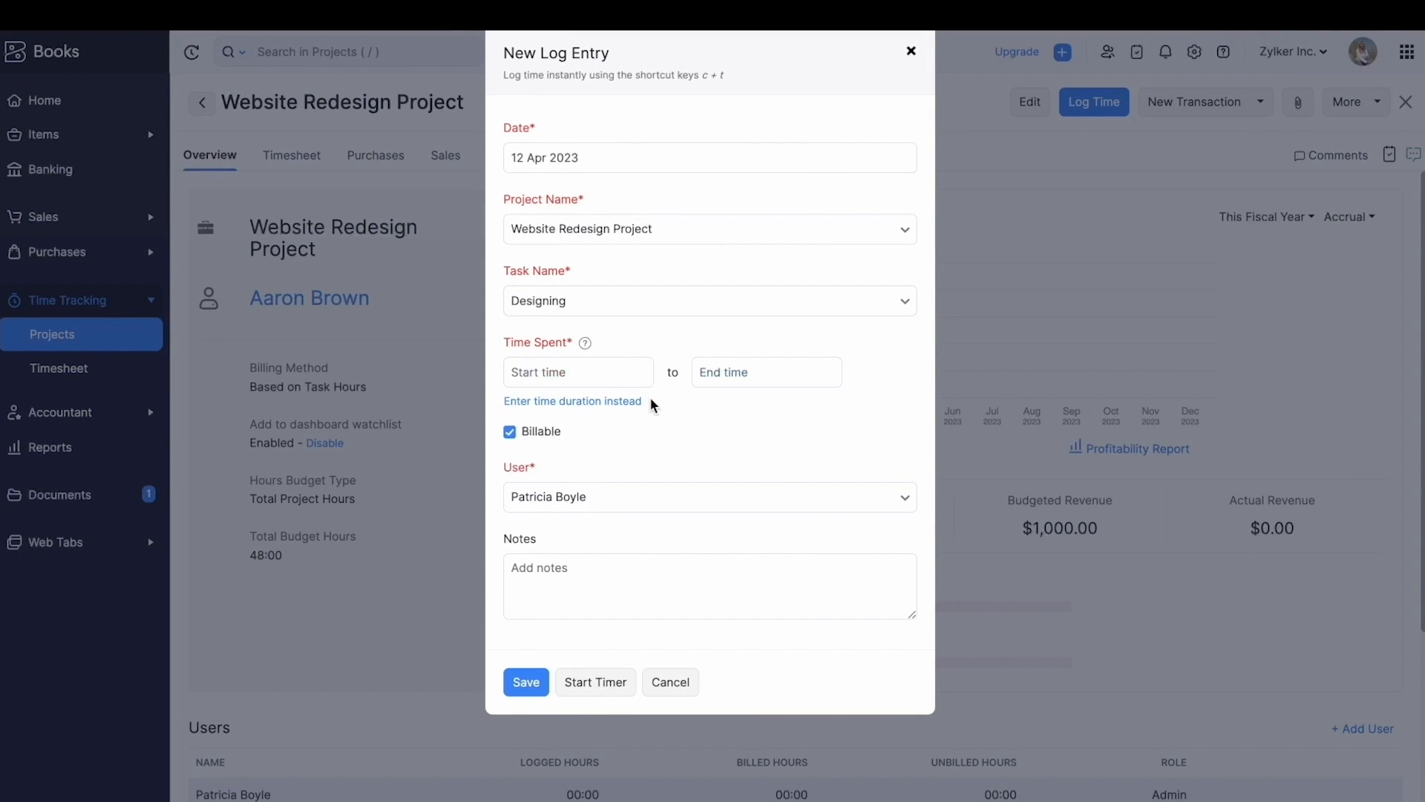
pyautogui.click(627, 402)
pyautogui.click(594, 372)
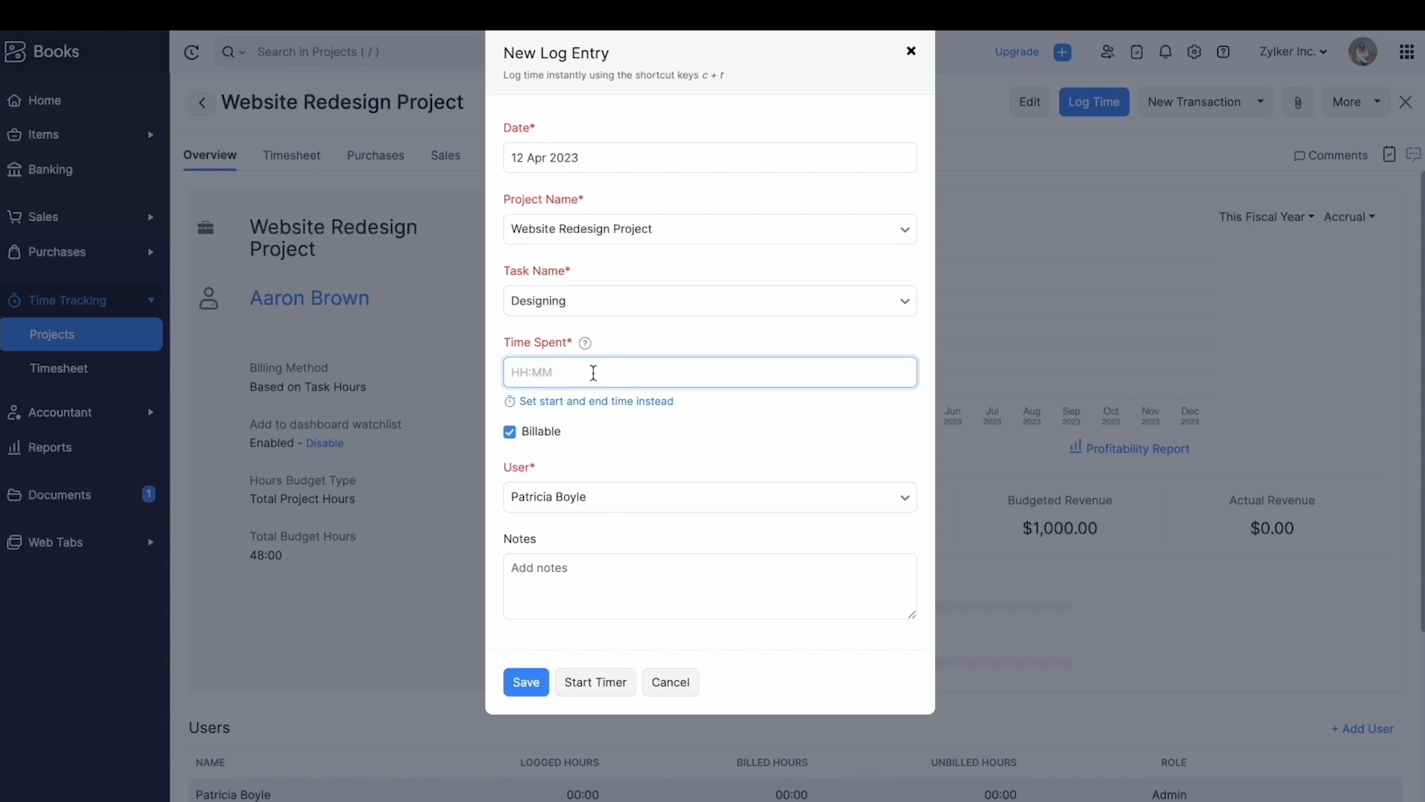
pyautogui.write('2')
pyautogui.click(666, 305)
pyautogui.click(666, 305)
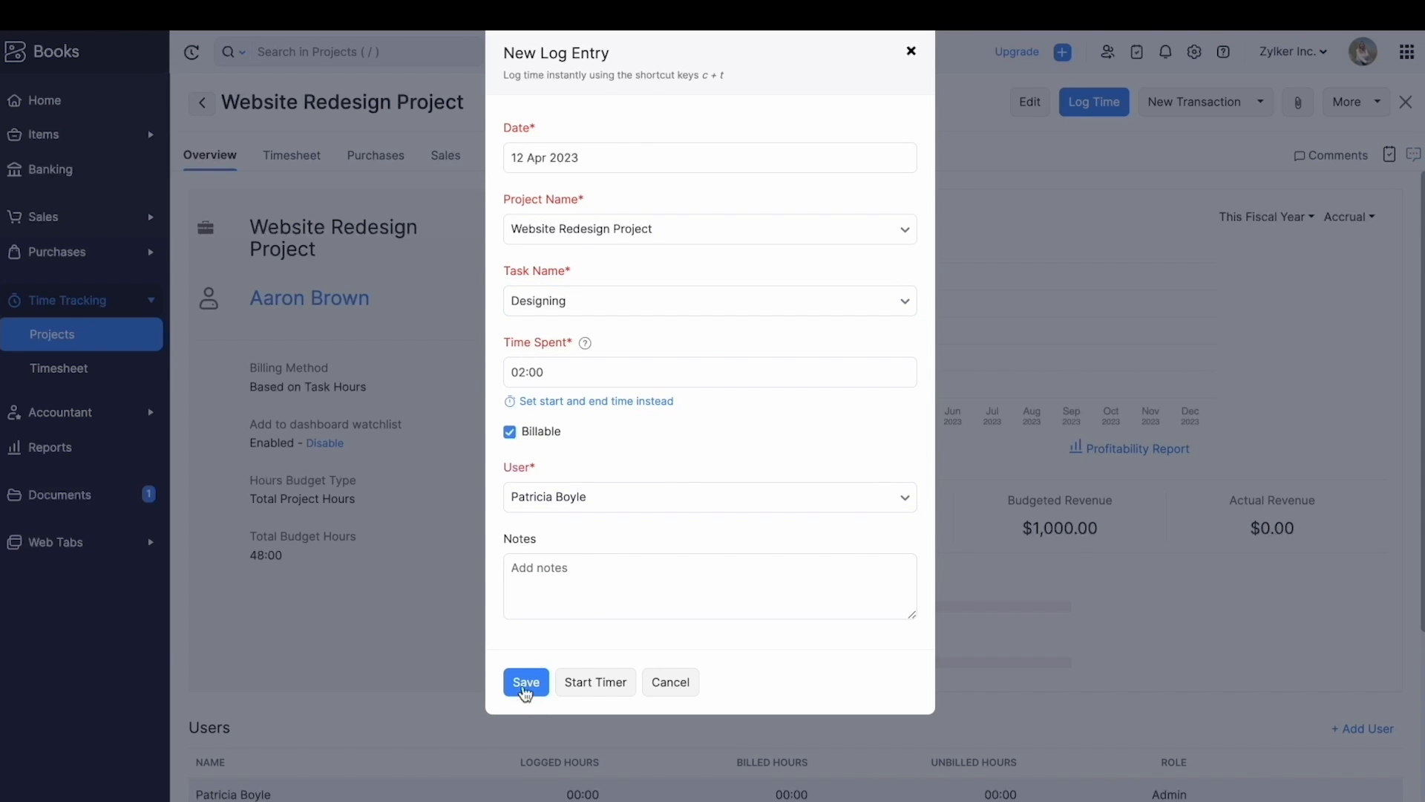
pyautogui.click(524, 682)
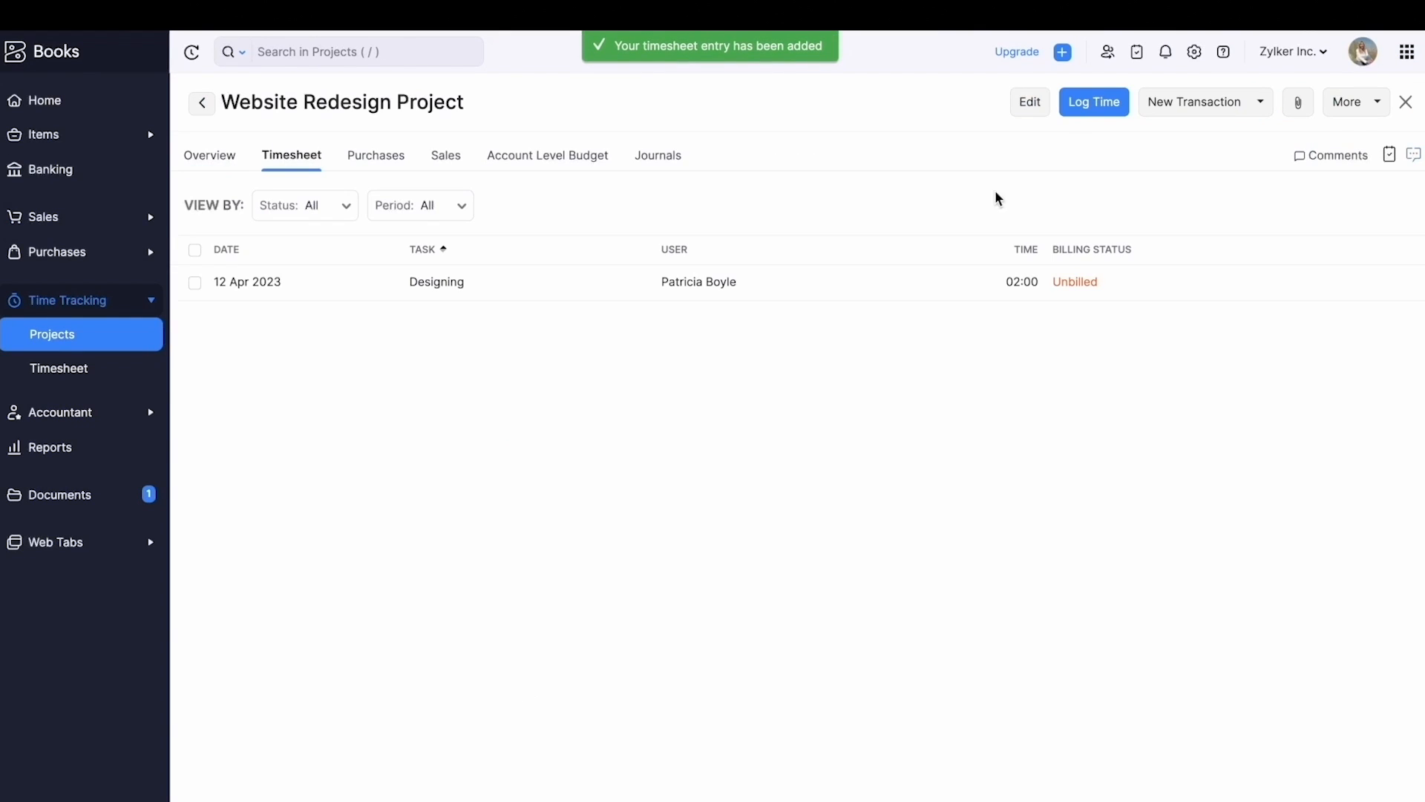
# Open another log entry for the Designing task and start its timer.
pyautogui.click(1105, 102)
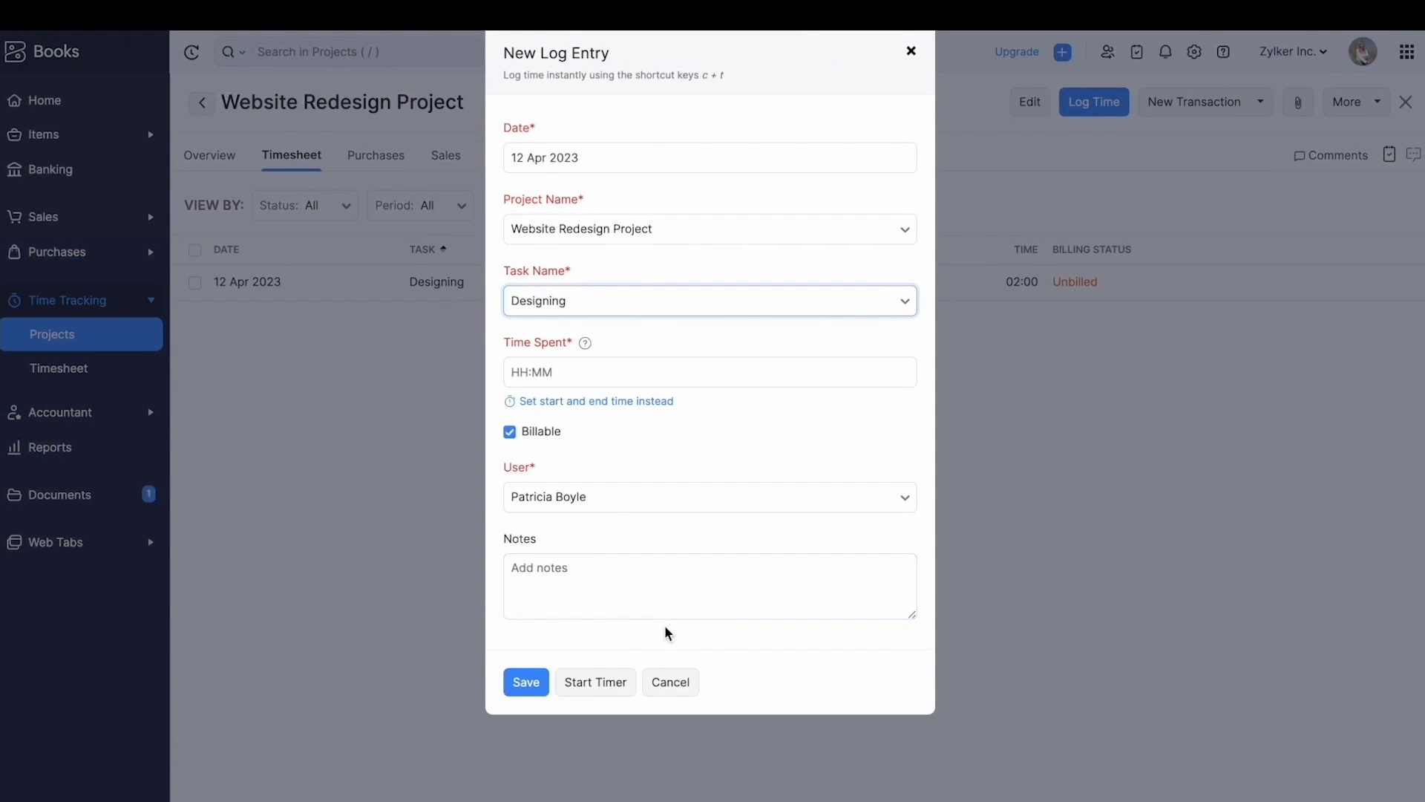
pyautogui.click(594, 690)
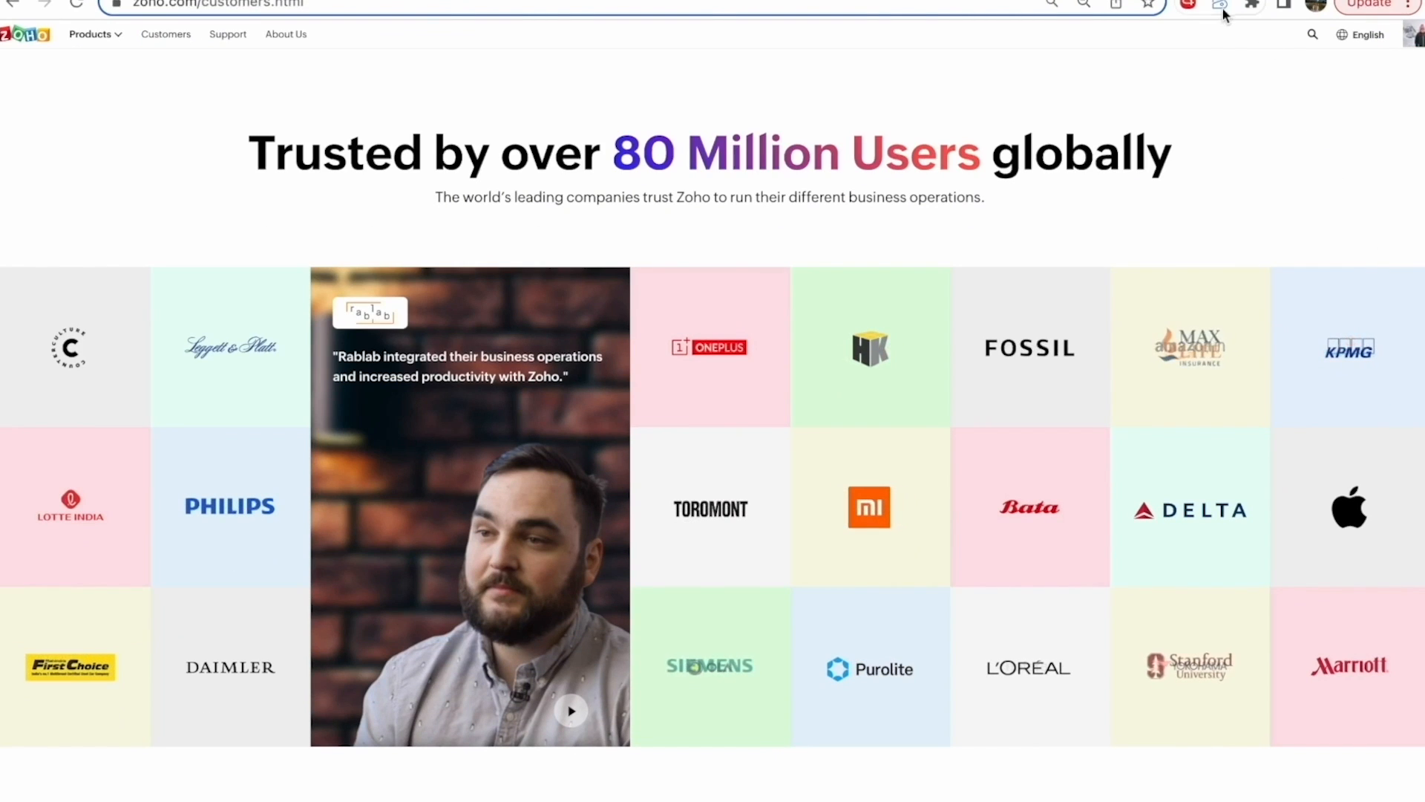
# Switch to the Zoho Books Timer browser extension and prepare a time log for the Brochure Designing project's Layout work task.
pyautogui.click(1220, 56)
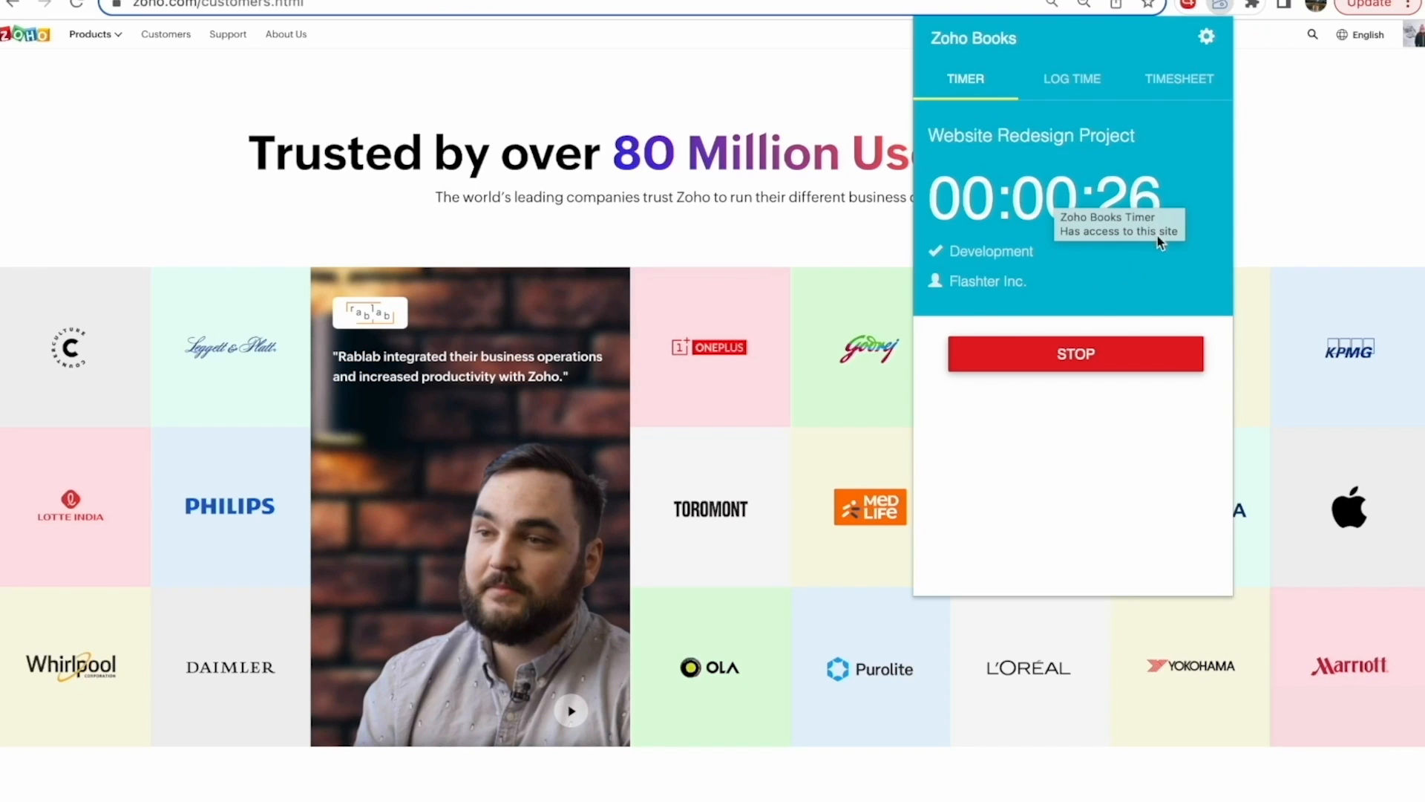
pyautogui.click(1072, 81)
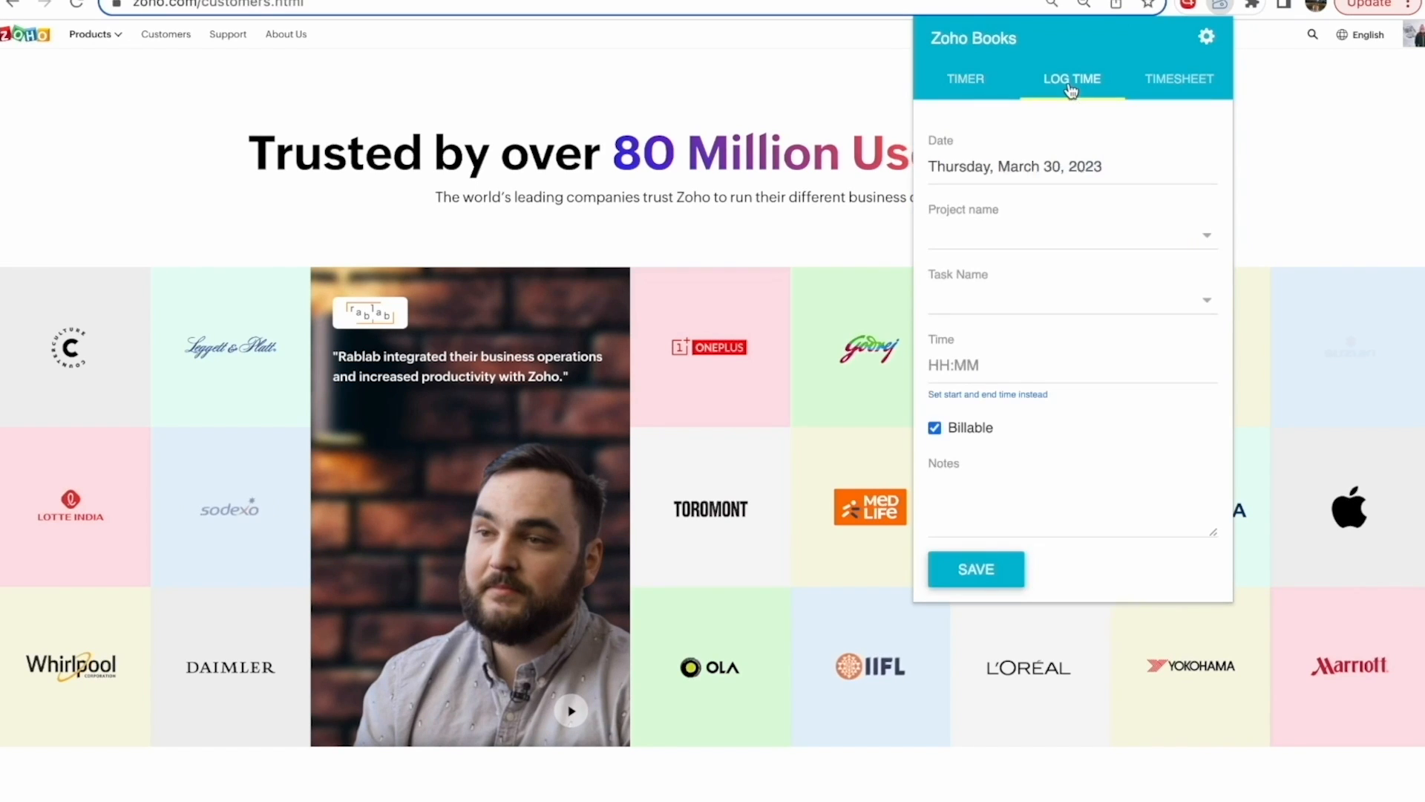
pyautogui.click(1017, 219)
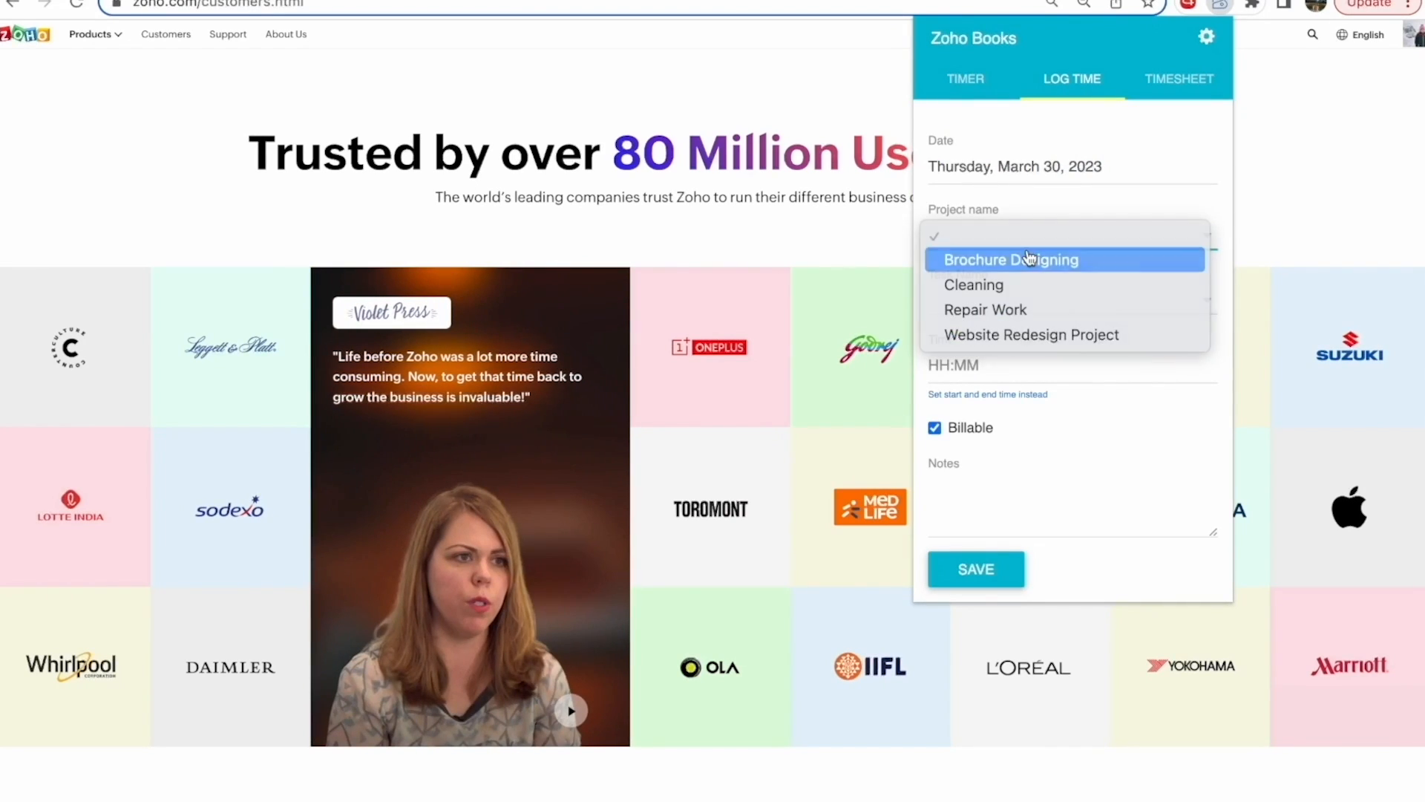
pyautogui.click(1029, 257)
pyautogui.click(1005, 298)
pyautogui.click(1006, 322)
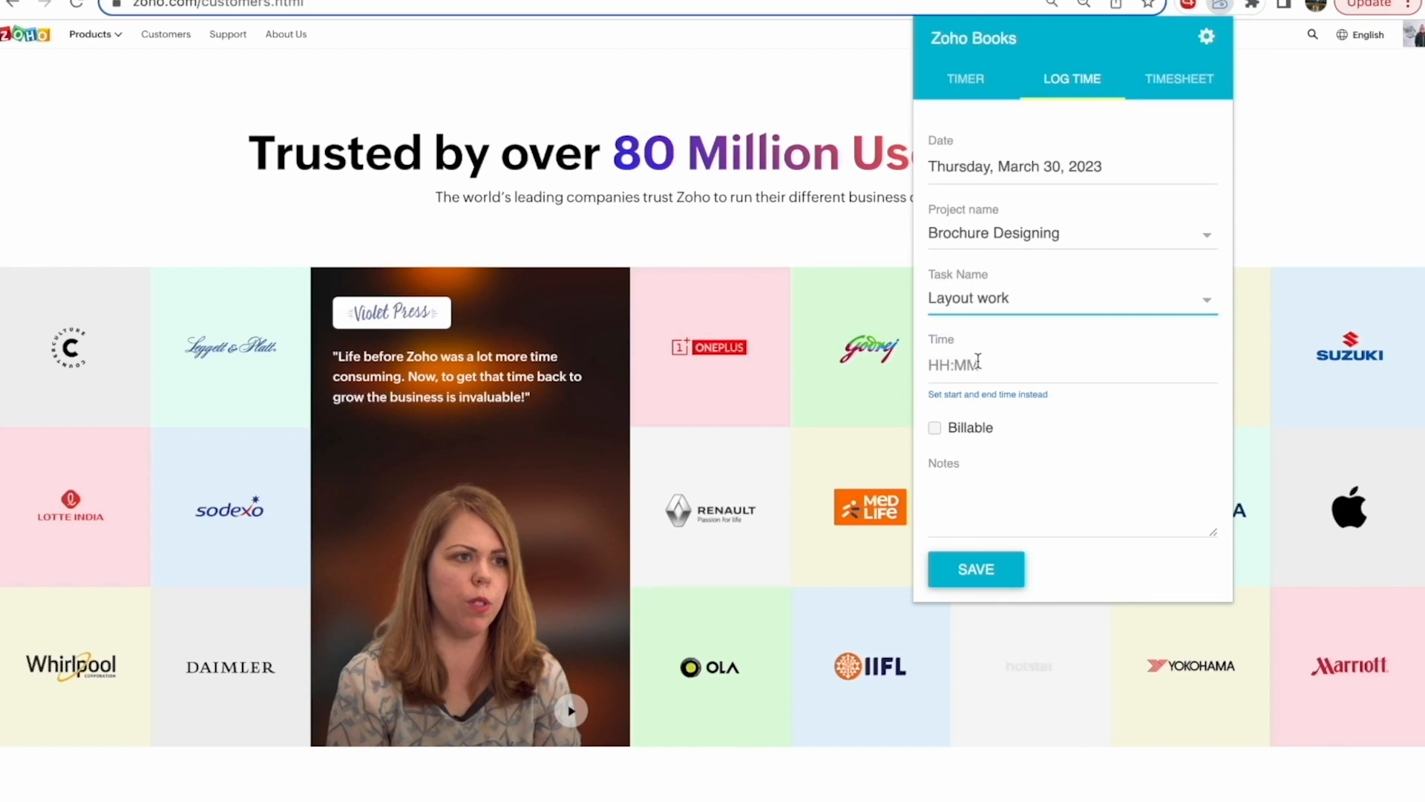
# Set the logged time to 2 hours in the extension and save the timesheet entry.
pyautogui.click(978, 362)
pyautogui.write('2')
pyautogui.click(1043, 432)
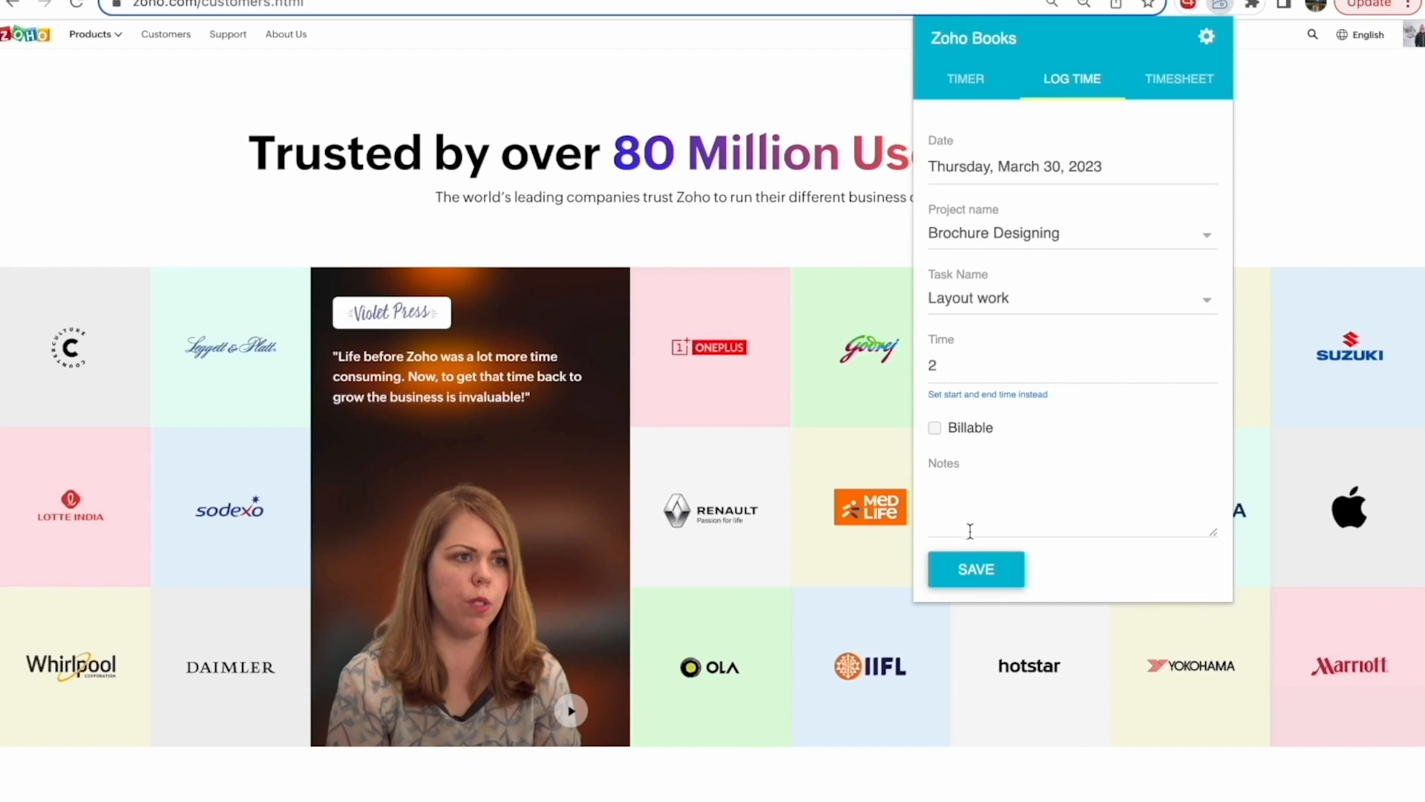
pyautogui.click(964, 573)
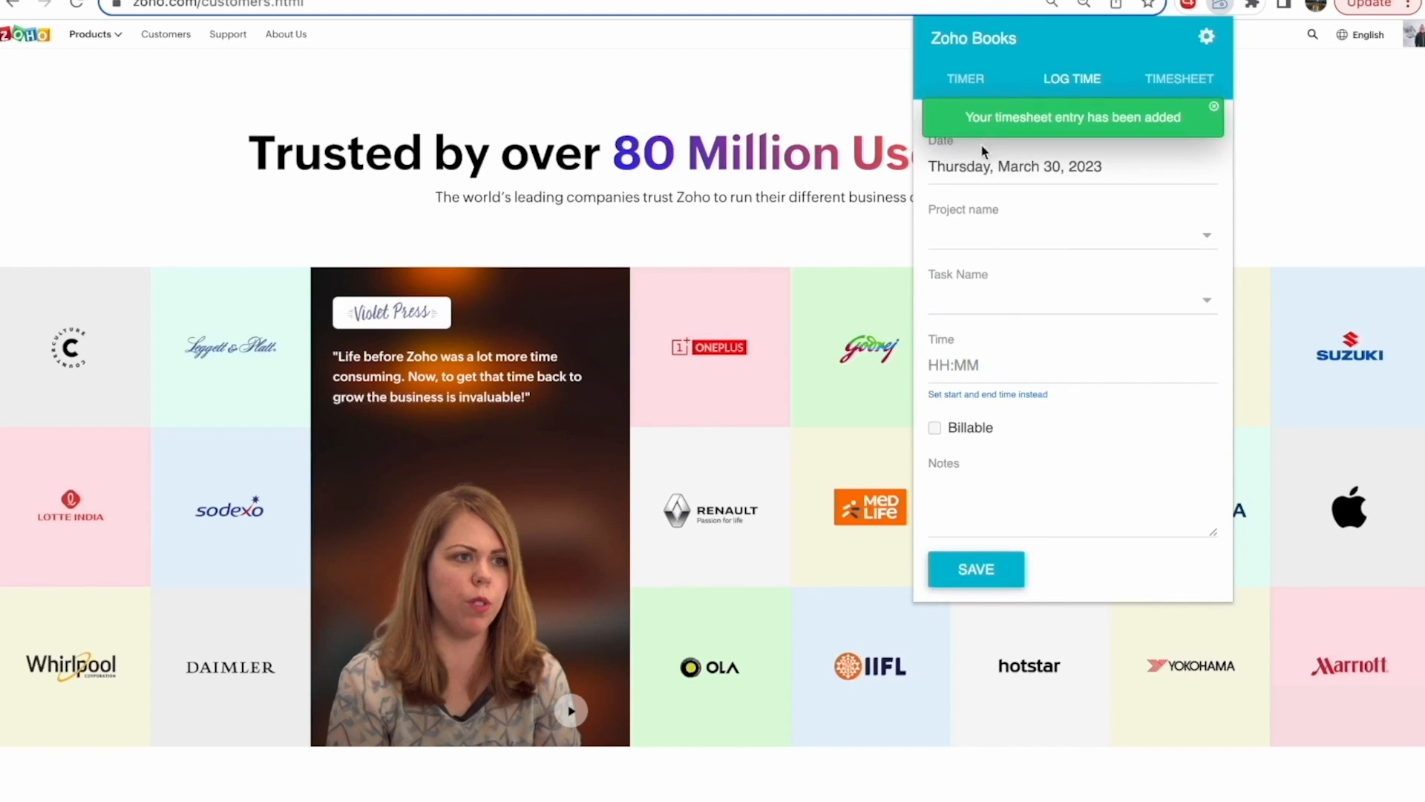
pyautogui.moveTo(965, 116); pyautogui.dragTo(1150, 117)
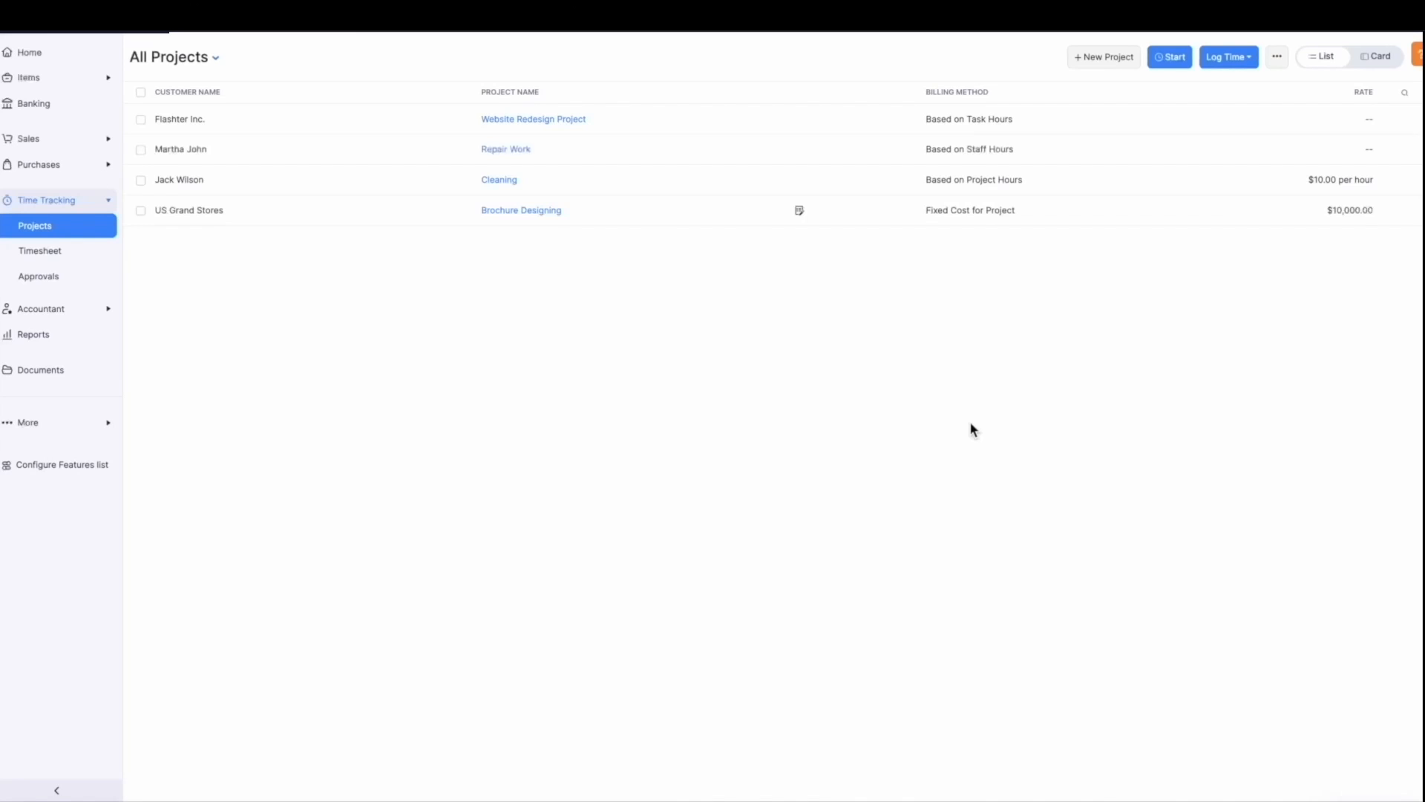
# Open the Website Redesign Project for editing in Zoho Books and find its time entry approval setting.
pyautogui.click(702, 119)
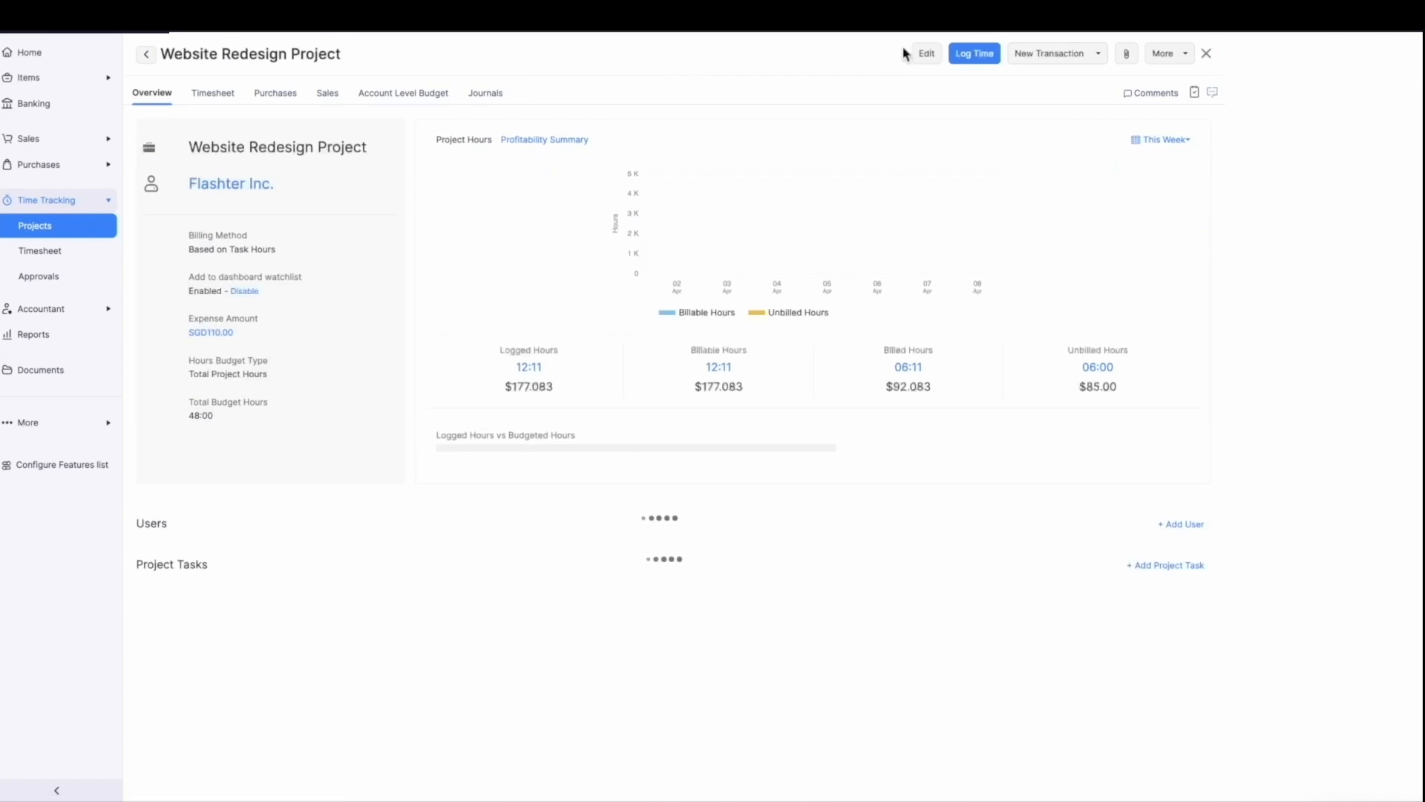
pyautogui.click(921, 55)
pyautogui.scroll(-3, 337, 476)
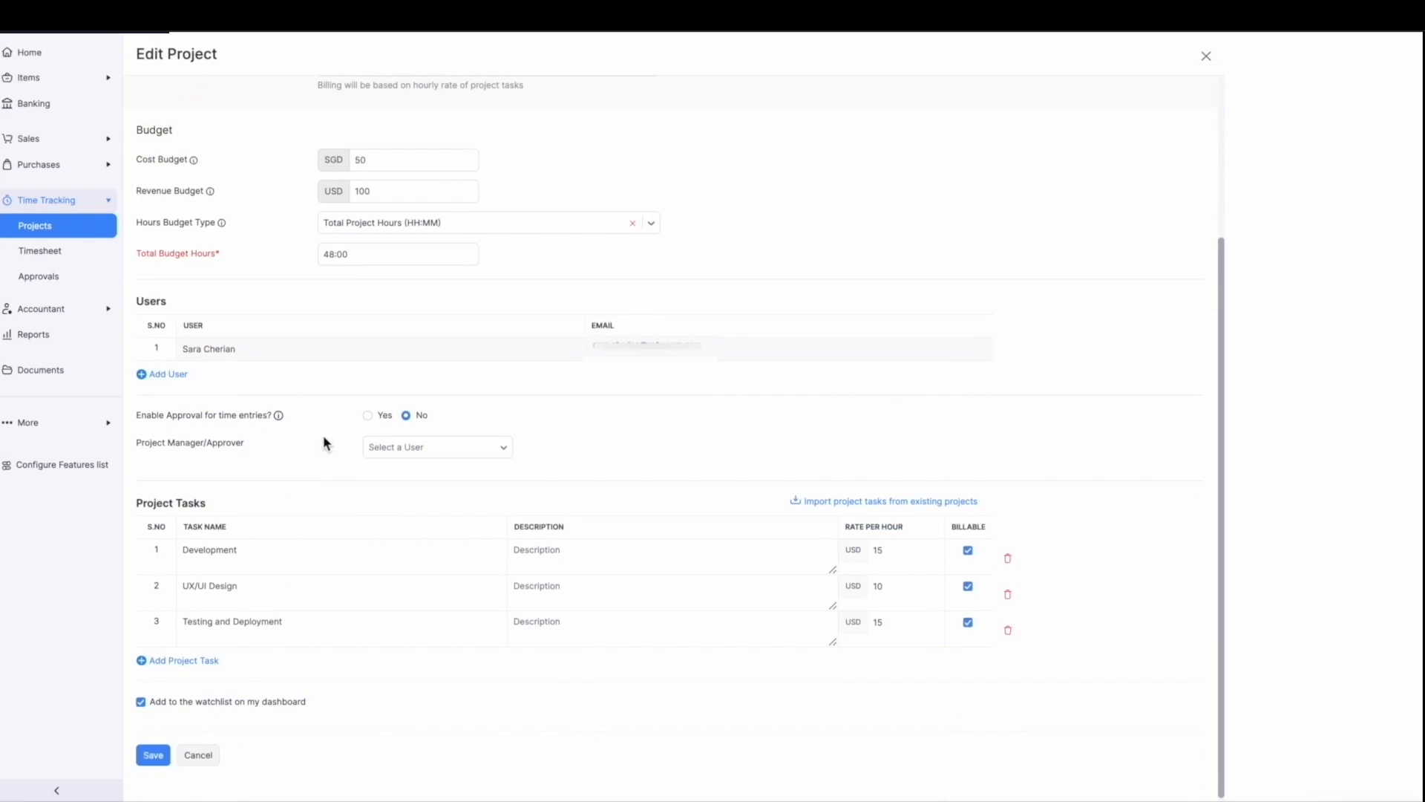
pyautogui.moveTo(136, 414); pyautogui.dragTo(272, 416)
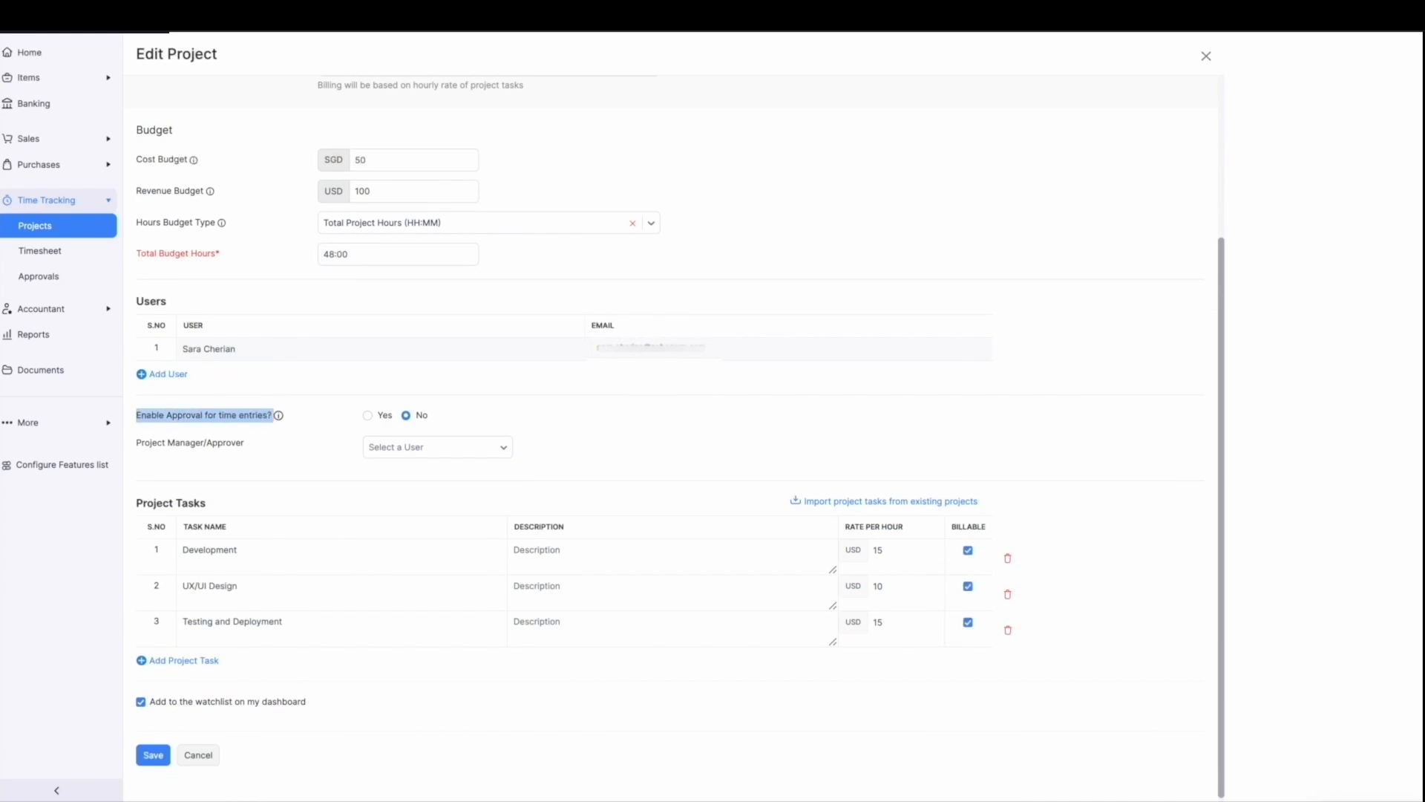
pyautogui.moveTo(276, 416)
pyautogui.click(257, 441)
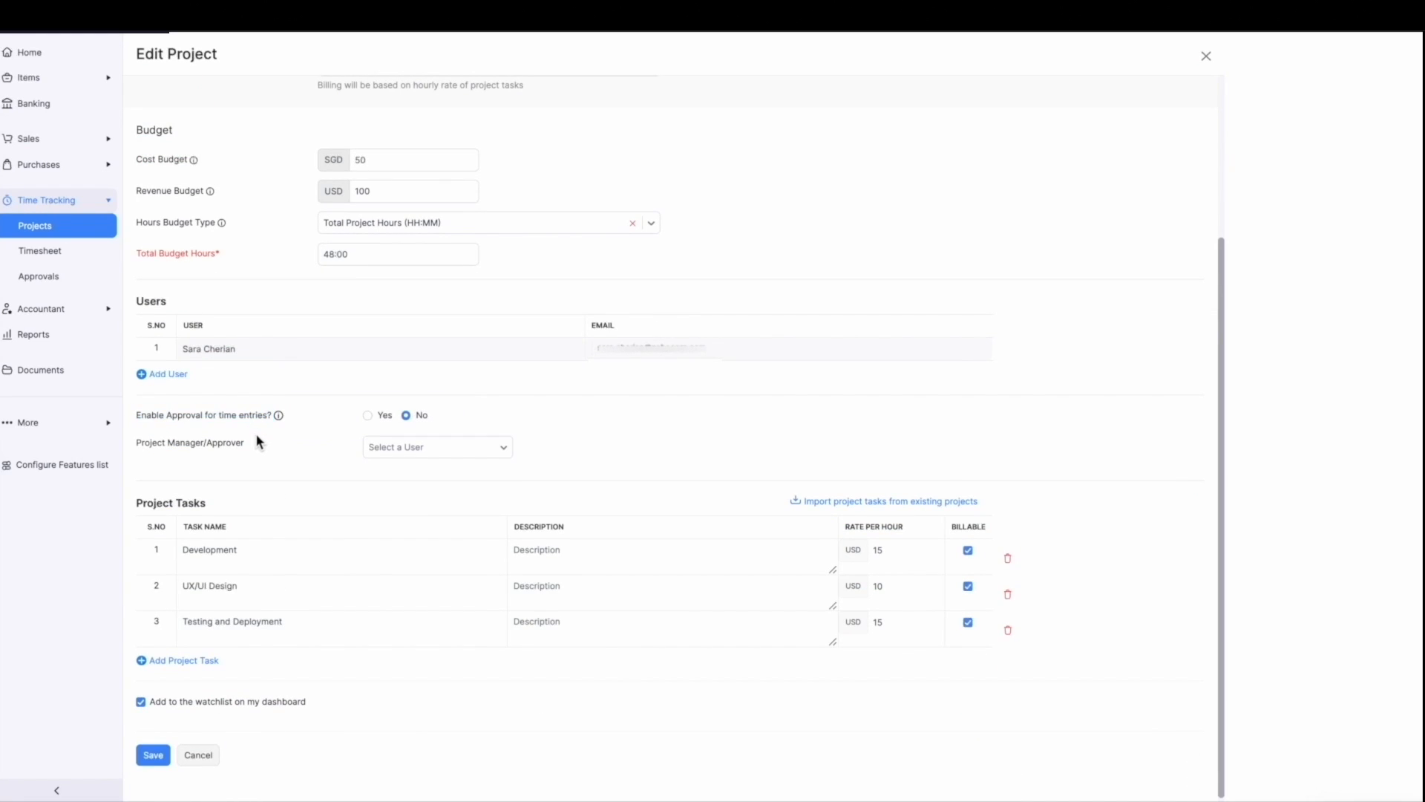
# Enable approval for time entries, assign S test as the project manager/approver, and save the project.
pyautogui.click(376, 417)
pyautogui.click(404, 449)
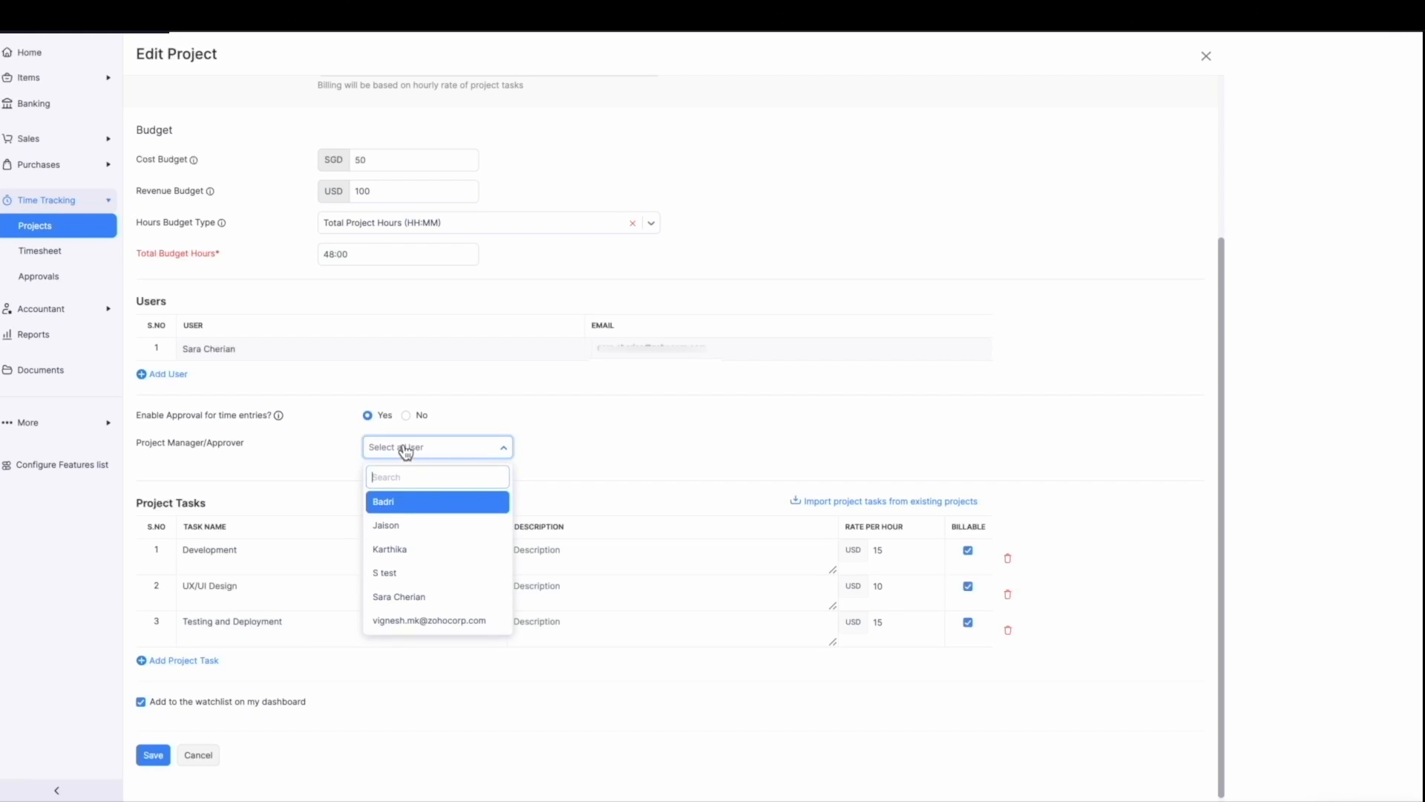
pyautogui.click(416, 574)
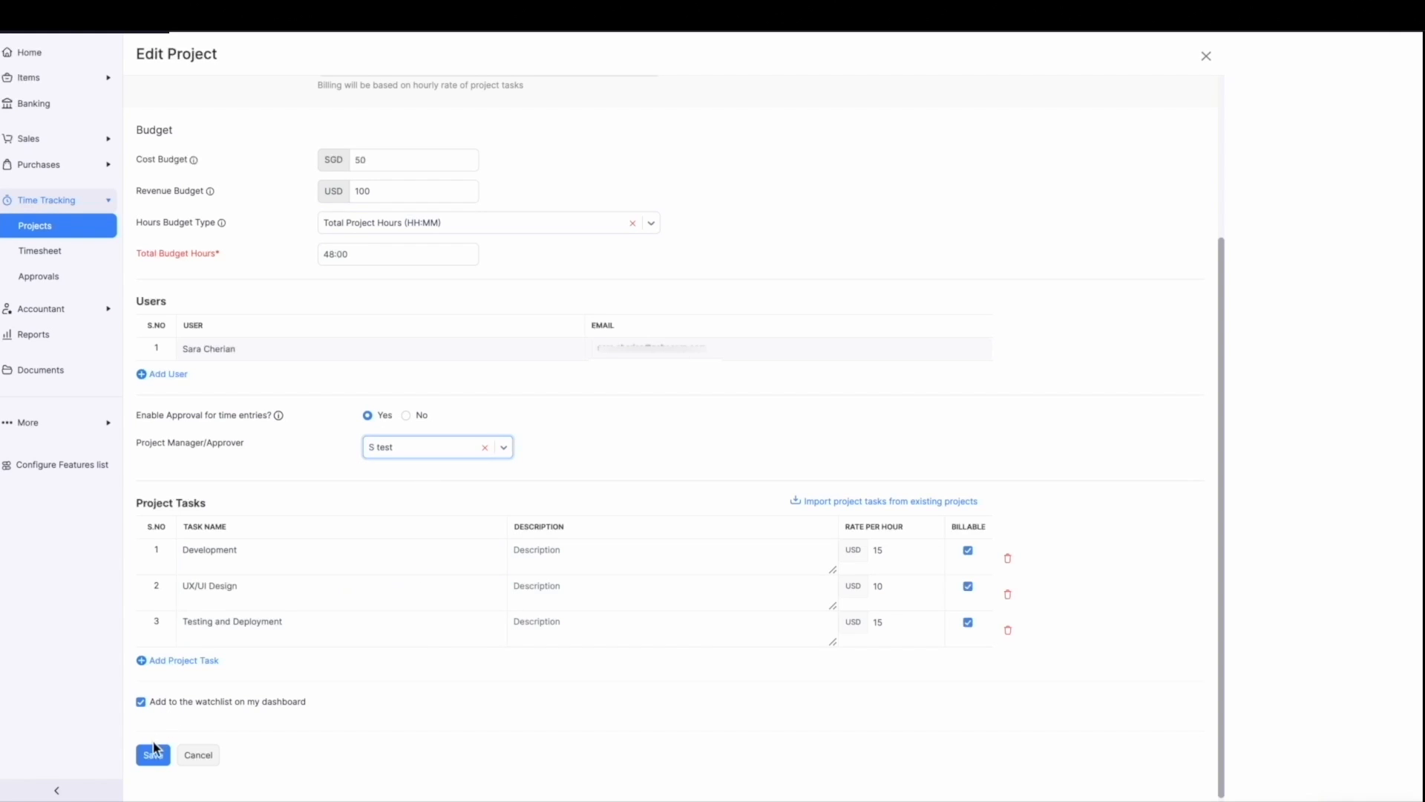
pyautogui.click(153, 751)
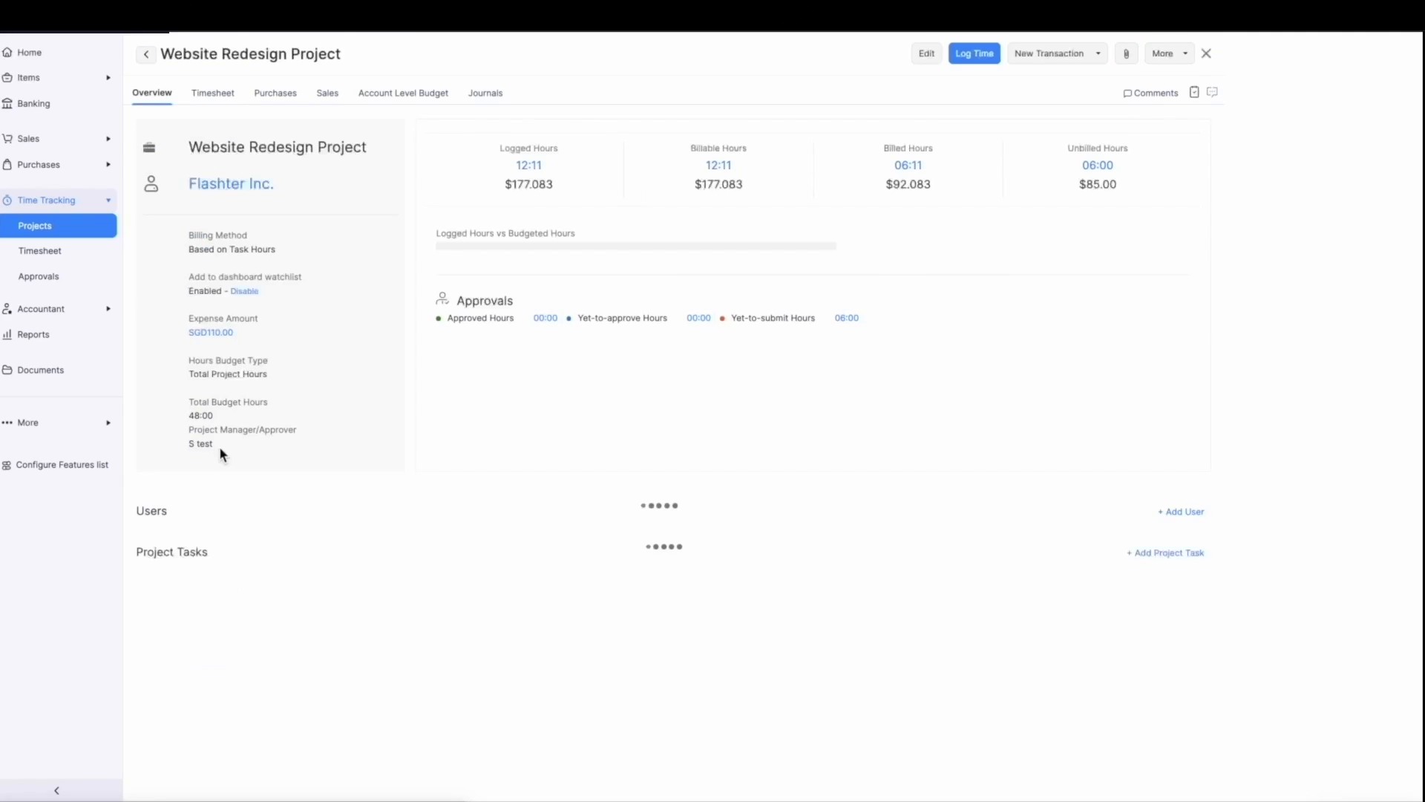
# Start a new time entry approval for the Website Redesign Project.
pyautogui.click(64, 277)
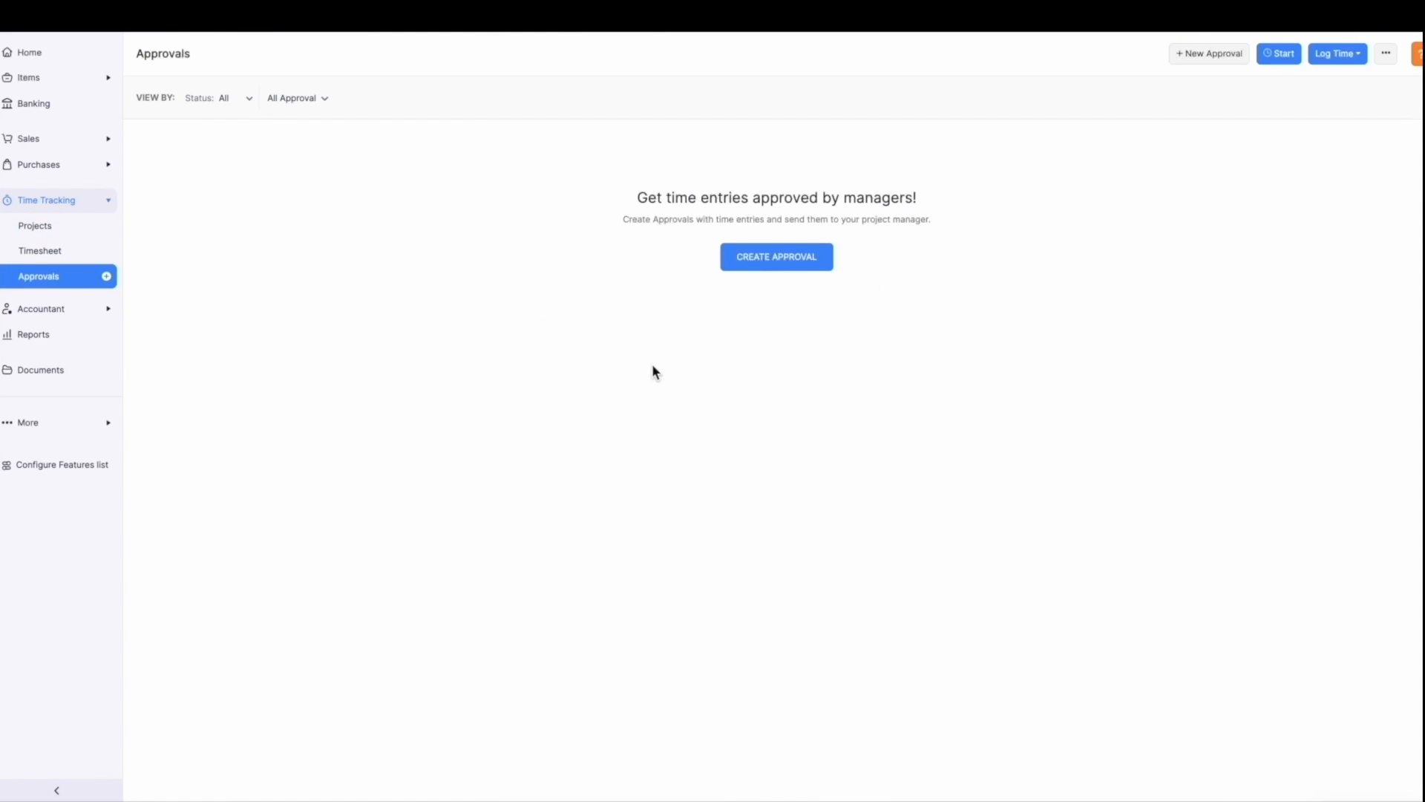
pyautogui.click(789, 254)
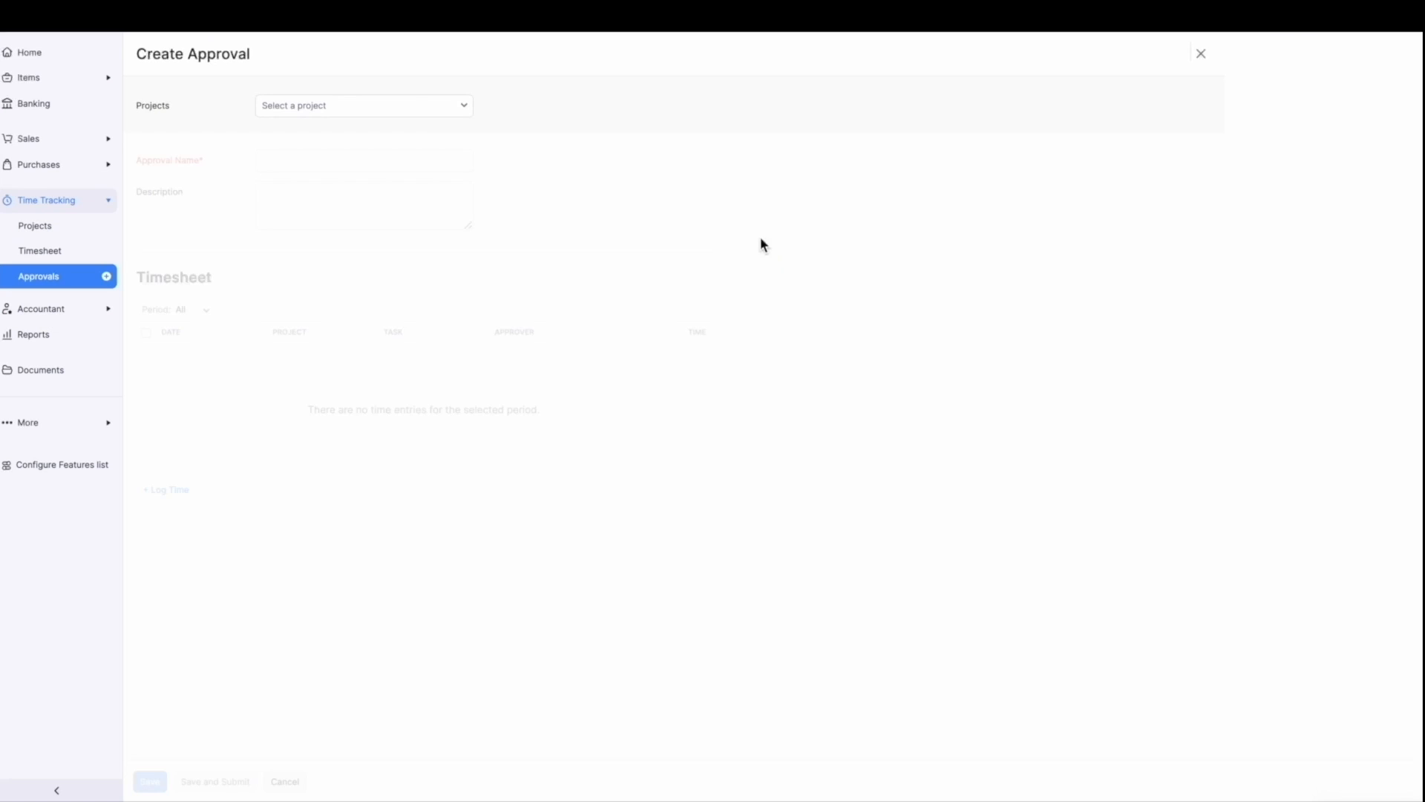
pyautogui.click(405, 104)
pyautogui.click(348, 159)
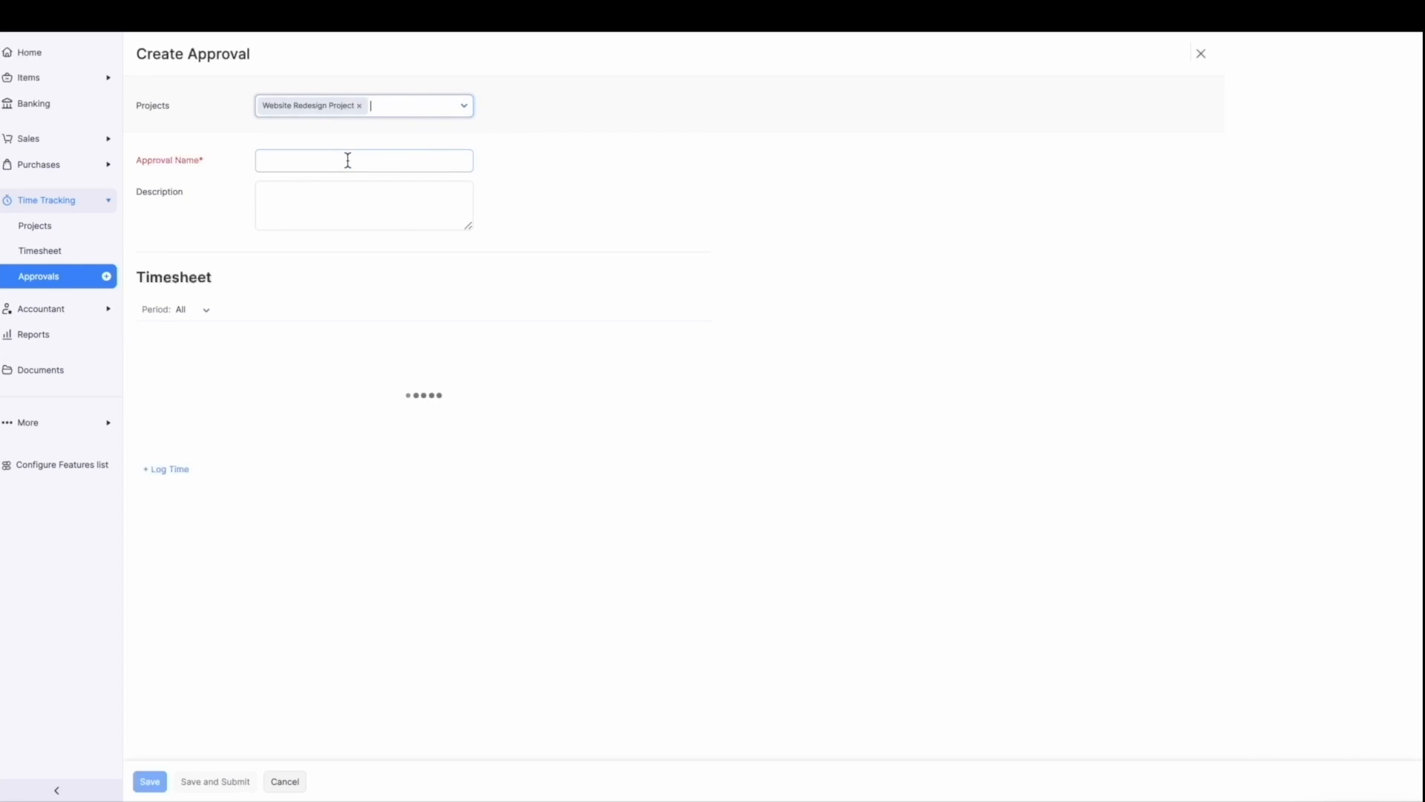
# Name the approval "To be approved", save it, and refresh it to check its status.
pyautogui.click(347, 160)
pyautogui.write('T')
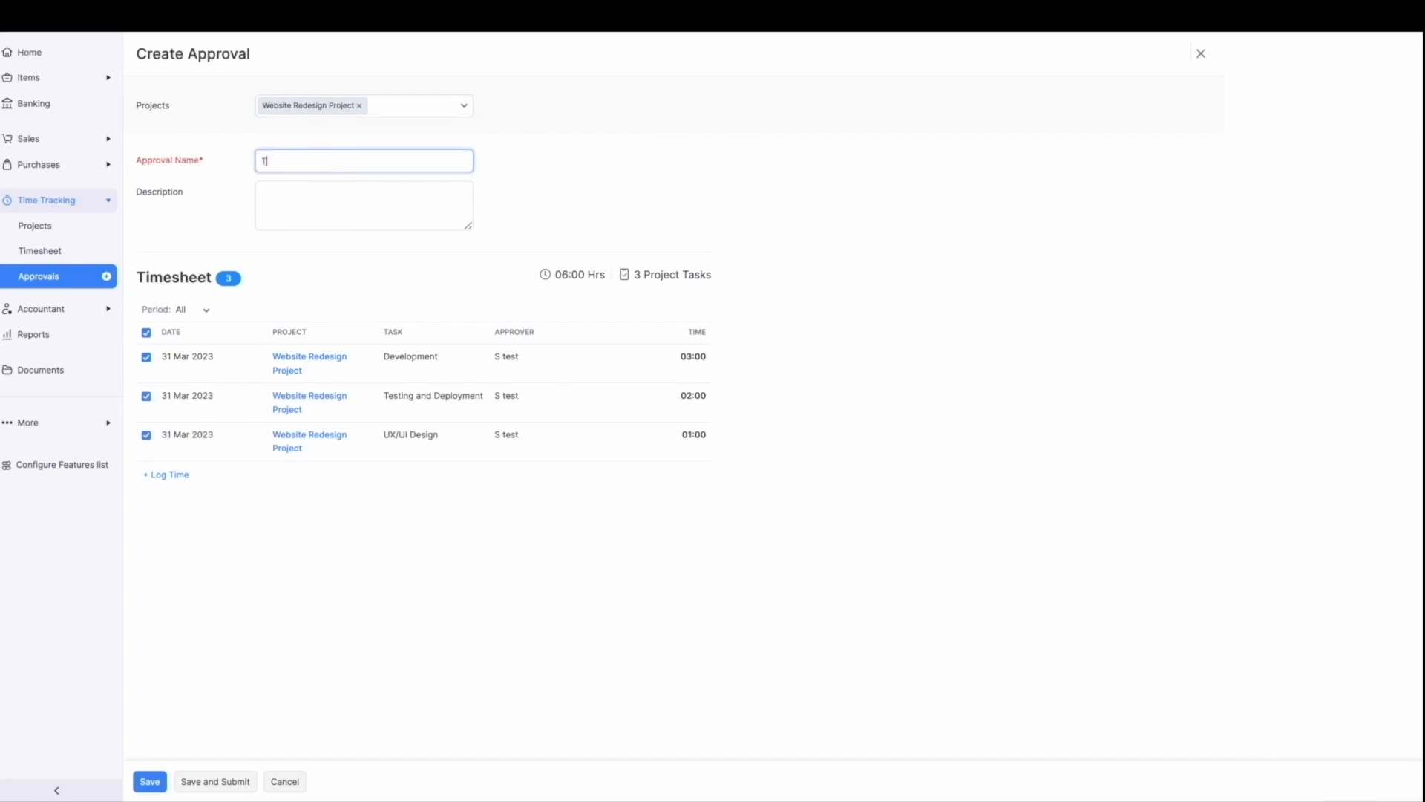
pyautogui.write('o be approved')
pyautogui.click(152, 782)
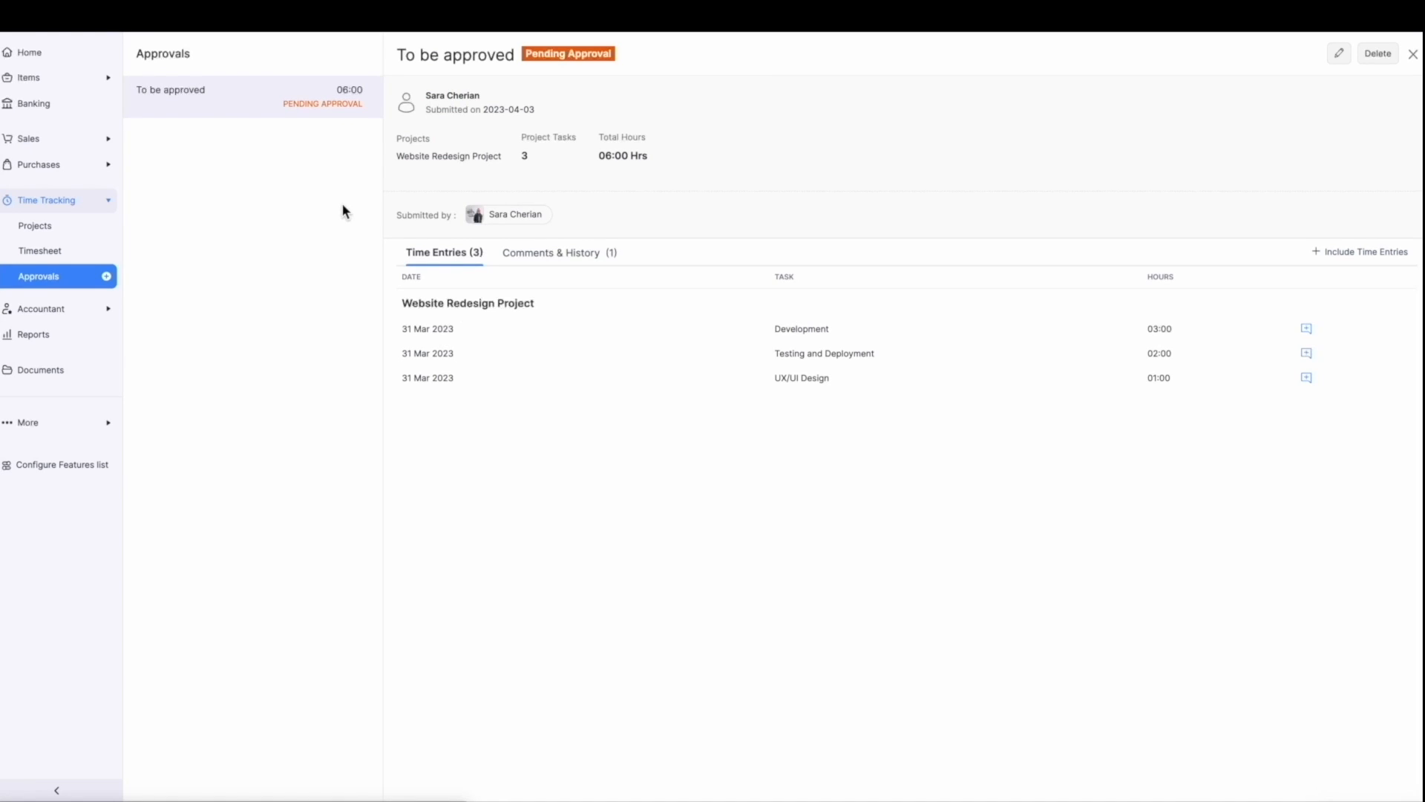
pyautogui.press('super+r')
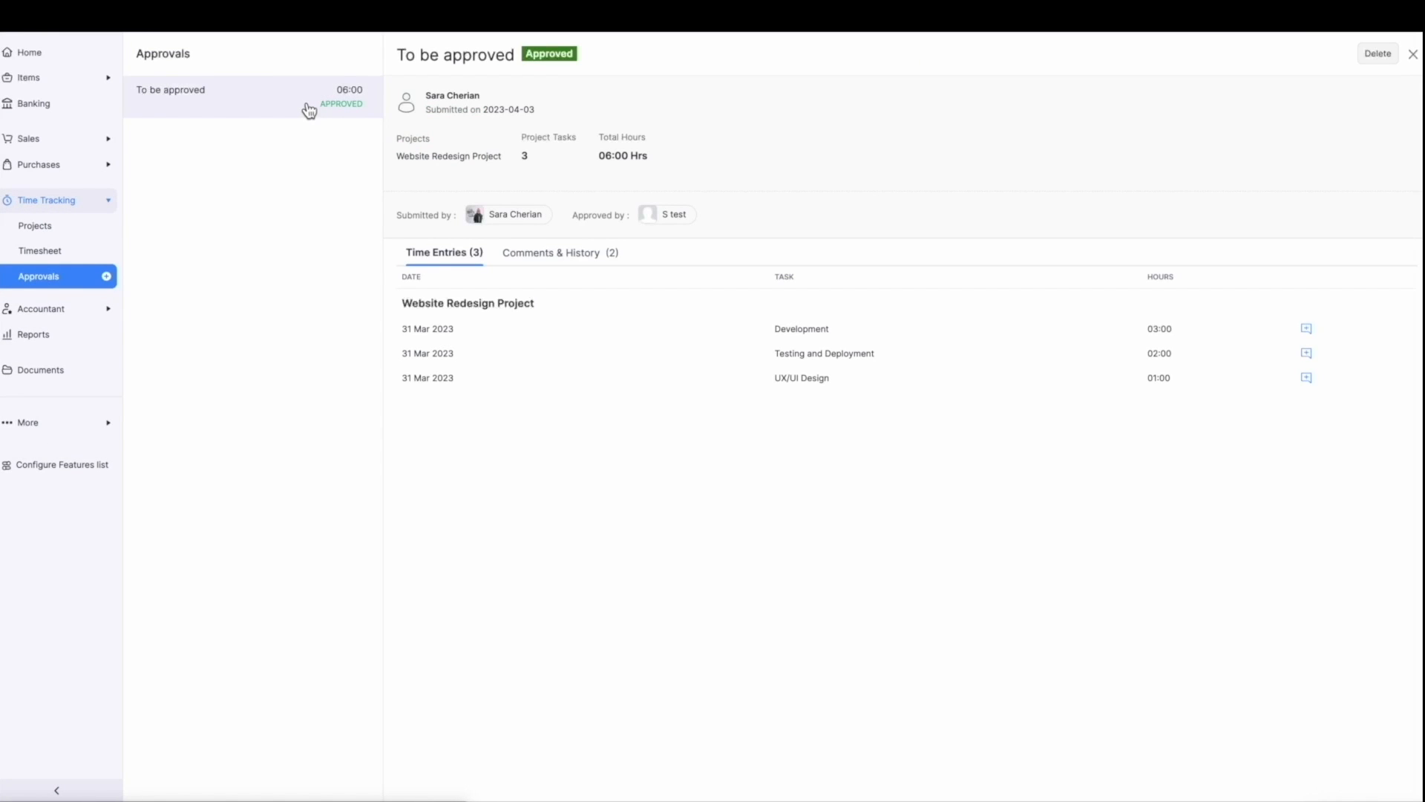
pyautogui.doubleClick(363, 105)
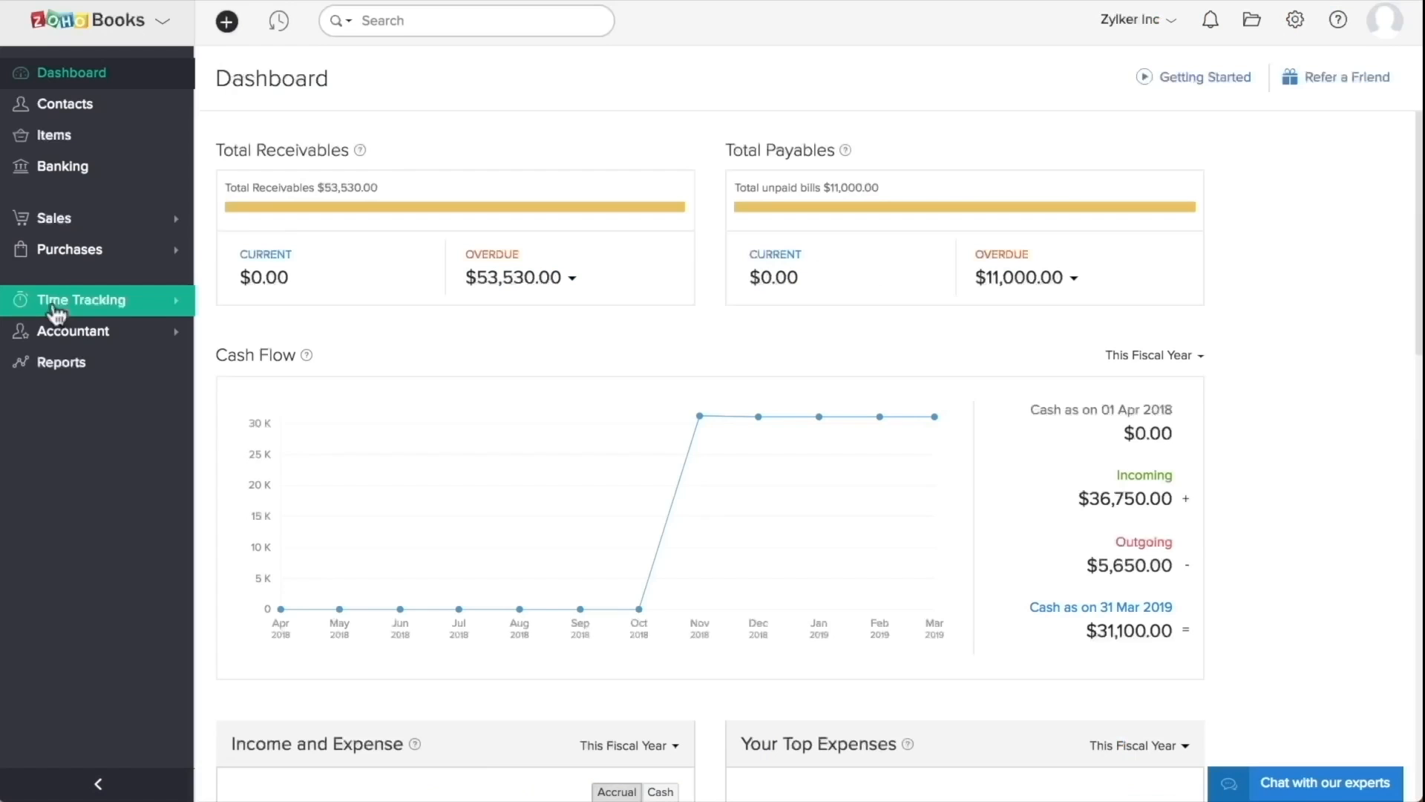
# Start a new project named Web Design for customer Zillum Corporation and enable client approval for its time entries.
pyautogui.click(57, 311)
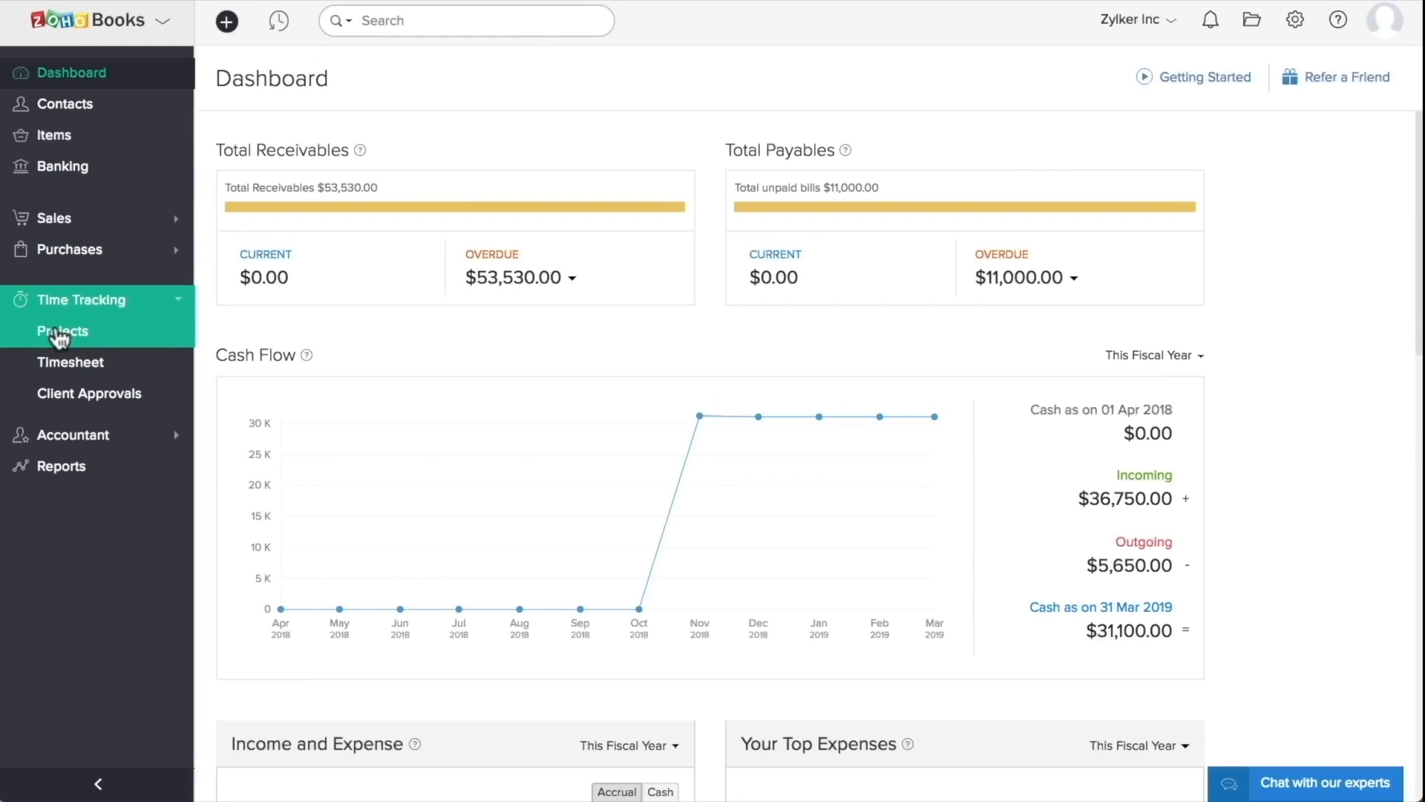
pyautogui.click(59, 334)
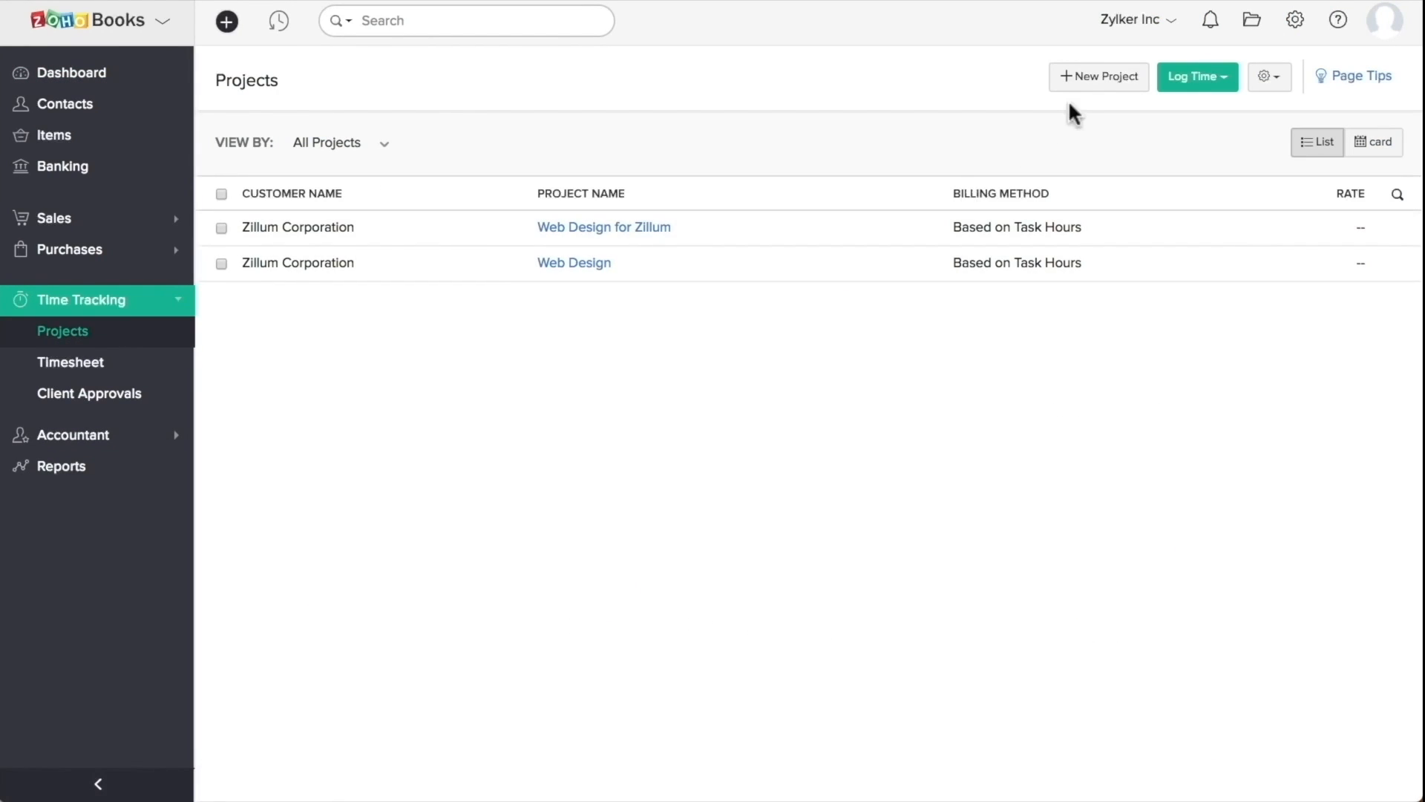
pyautogui.click(1089, 80)
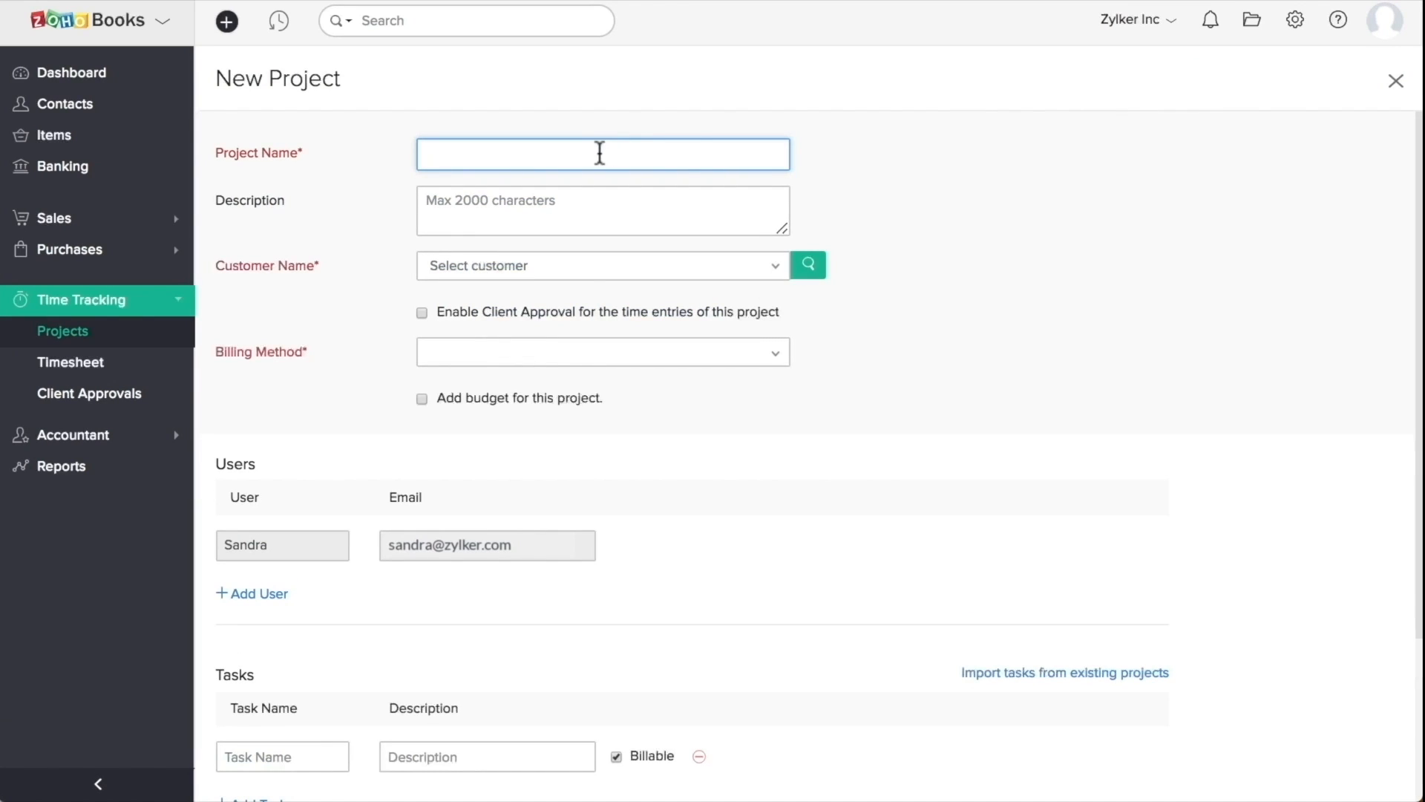
pyautogui.write('Web Design')
pyautogui.click(586, 265)
pyautogui.click(560, 369)
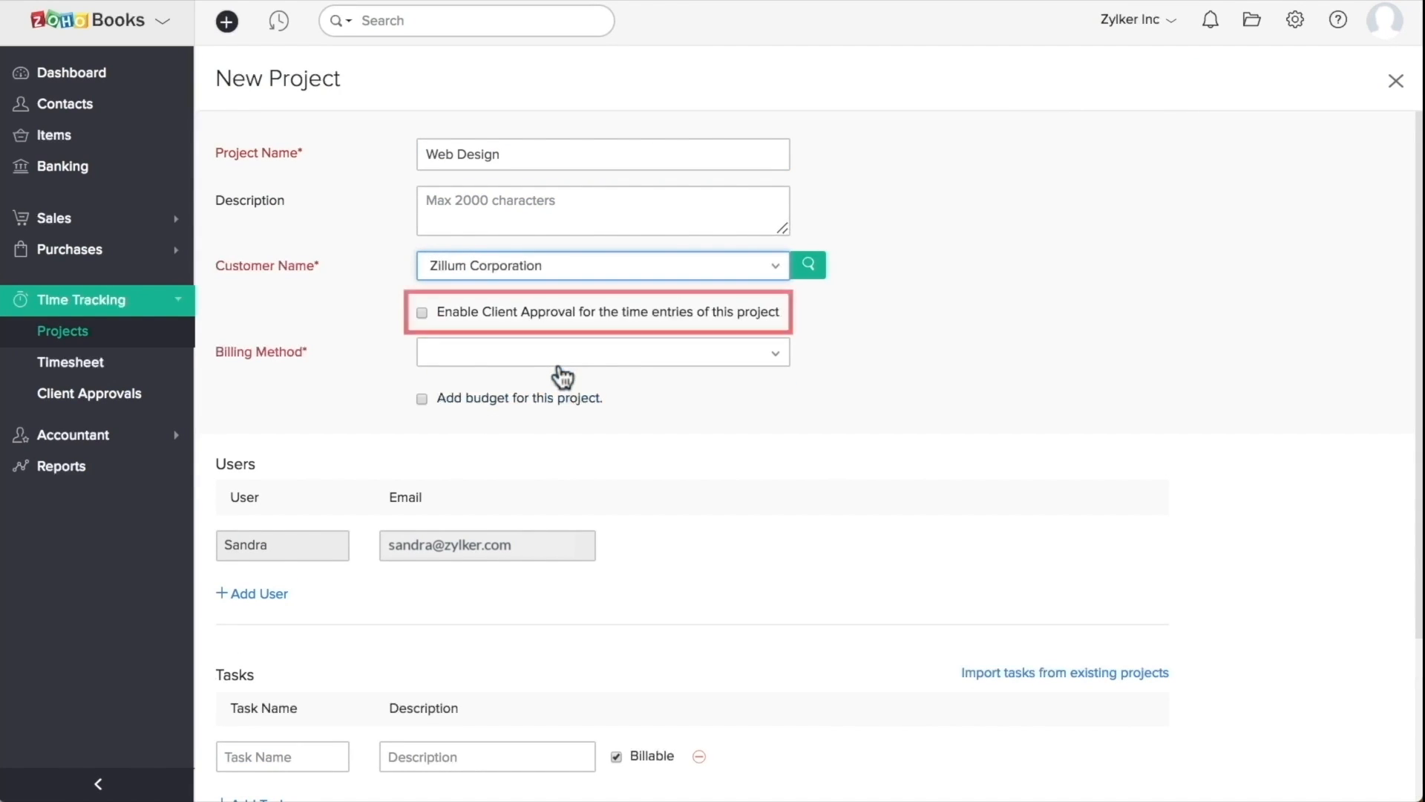
pyautogui.click(420, 312)
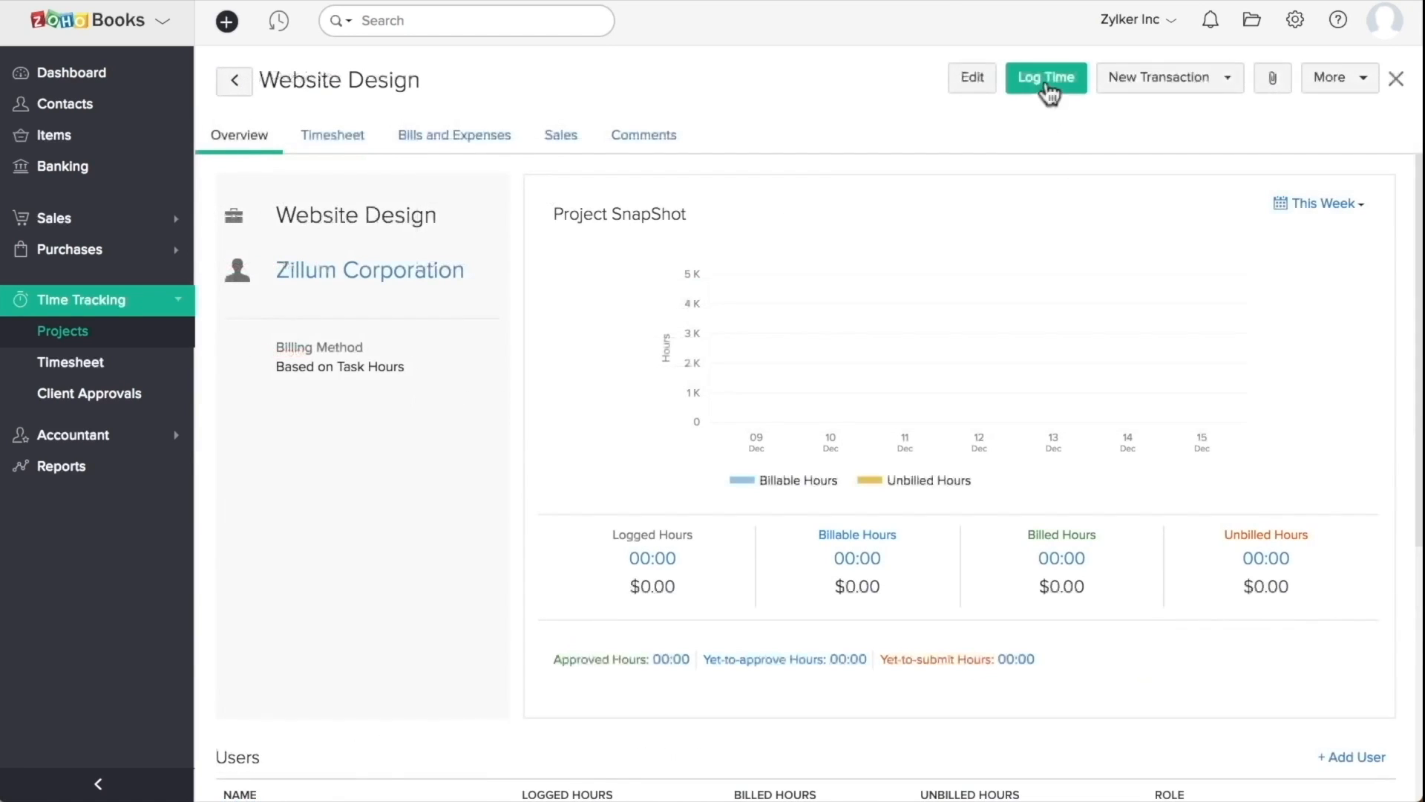
# Log 8 hours on the Content task of the Website Design project and save the entry.
pyautogui.click(1045, 82)
pyautogui.click(579, 354)
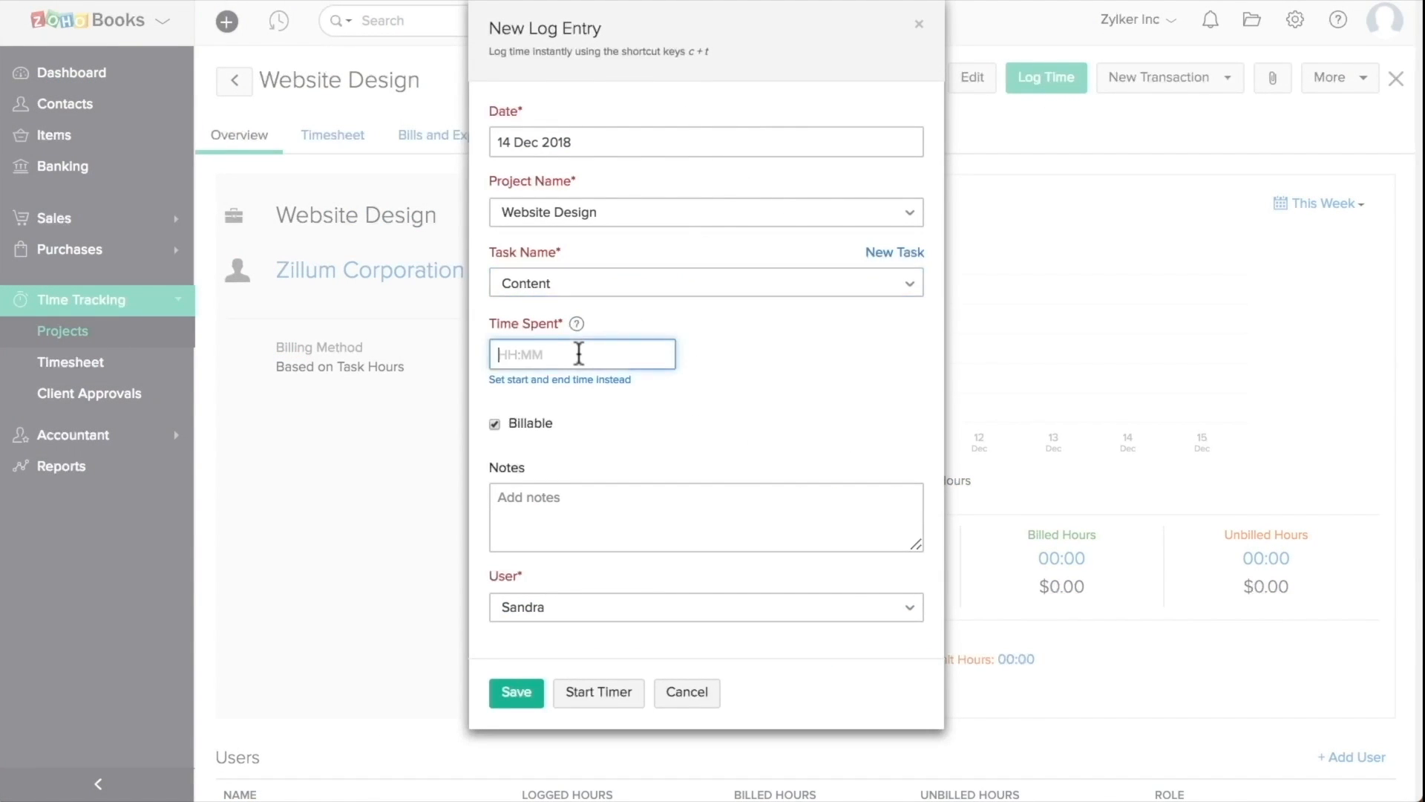
pyautogui.write('8')
pyautogui.click(516, 692)
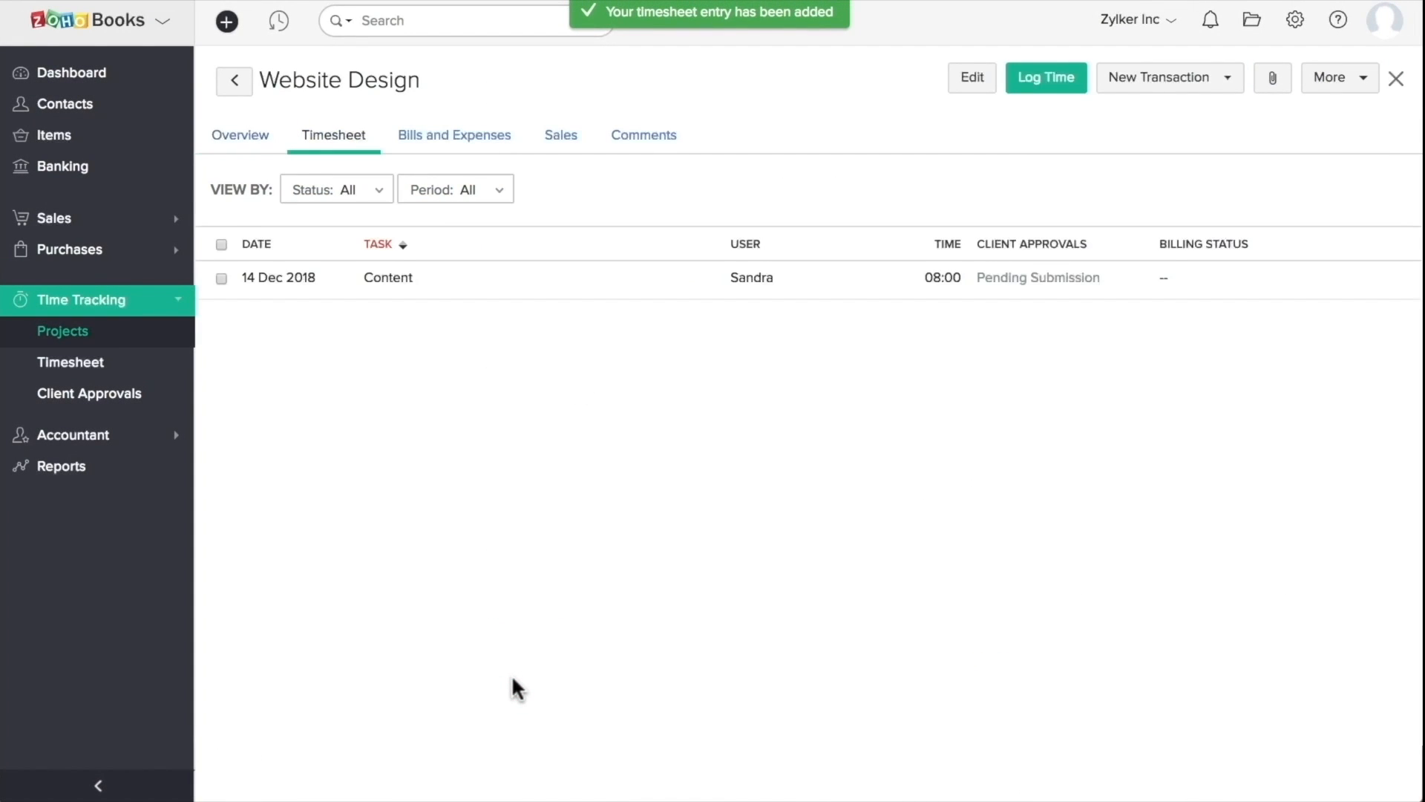
# Start a client approval for customer Zillum Corporation and name it "Approval for website design".
pyautogui.click(119, 388)
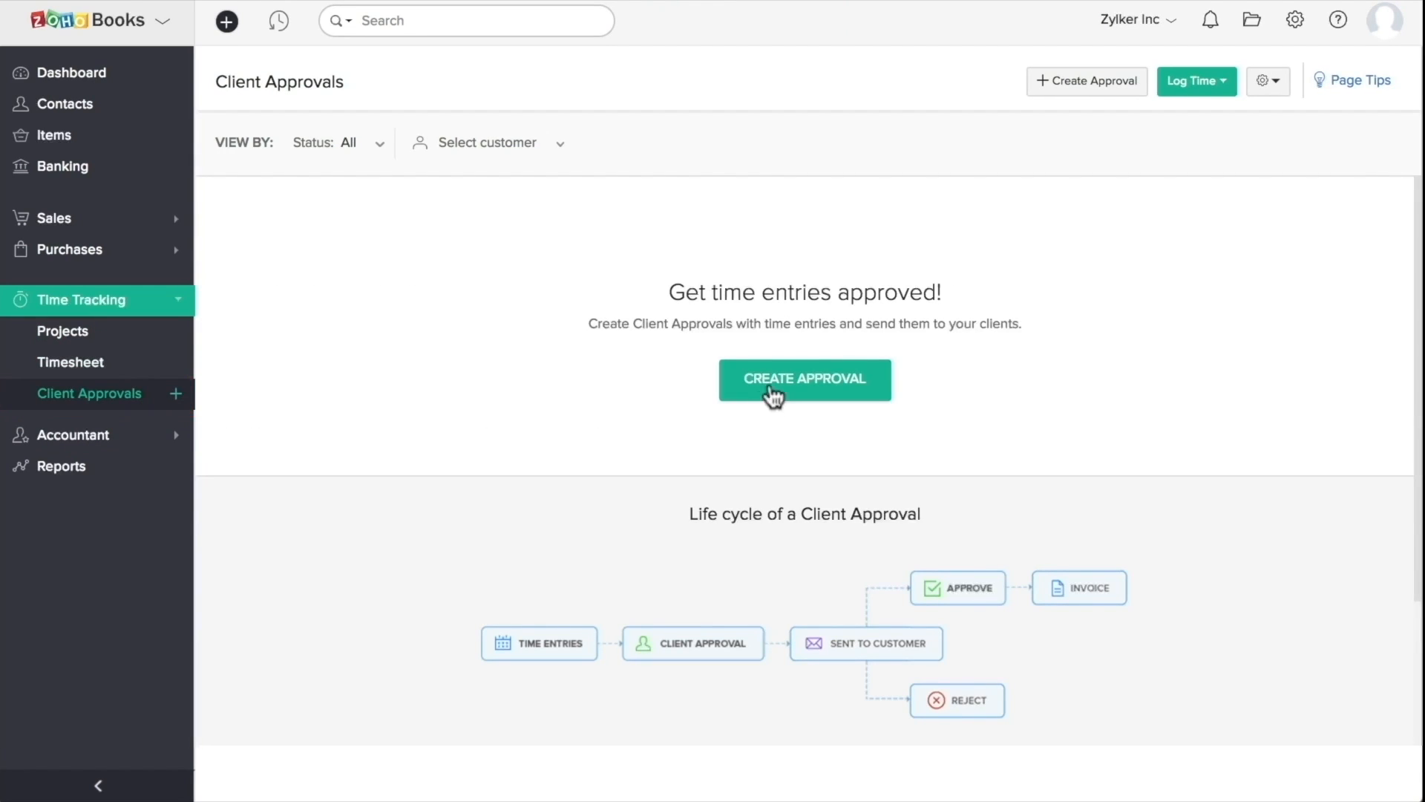
pyautogui.click(773, 393)
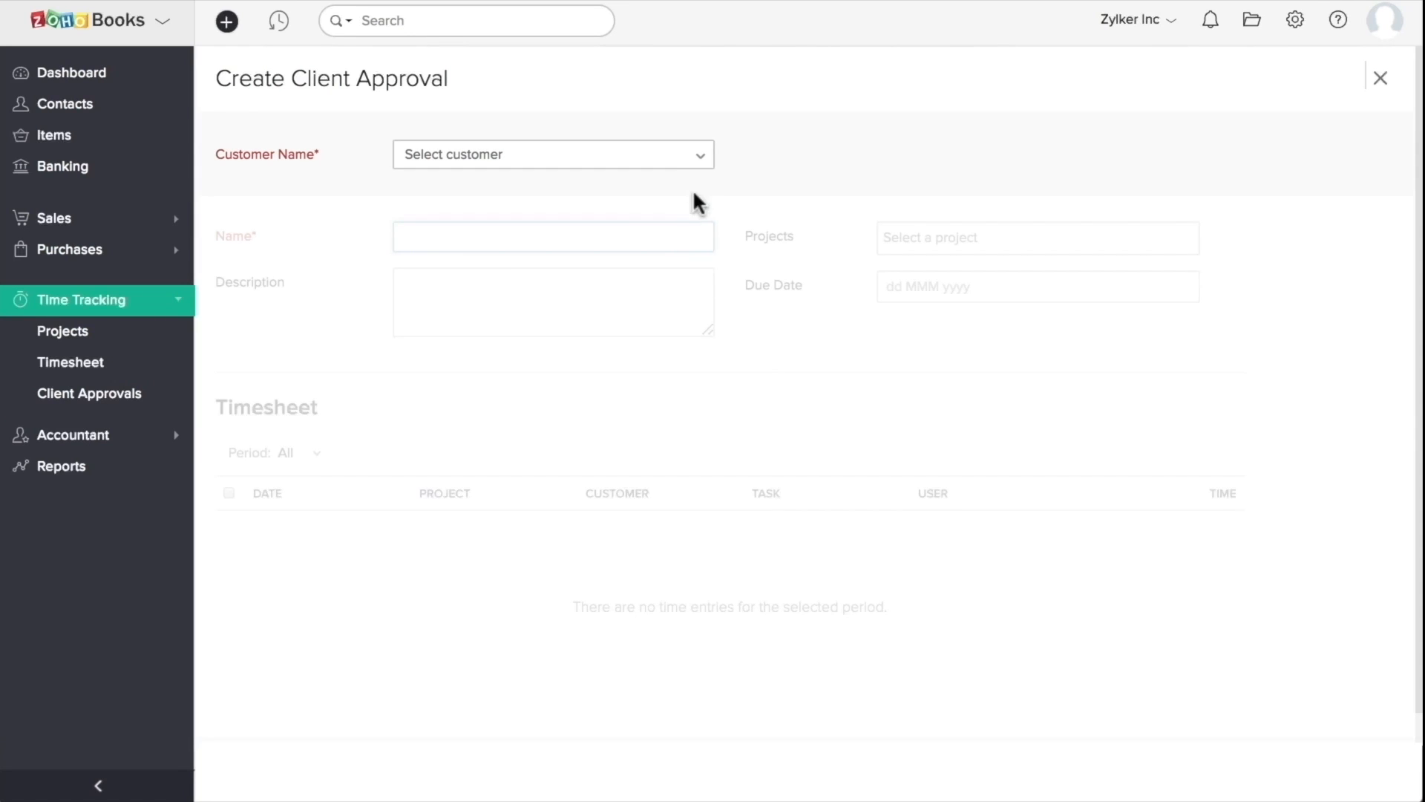
pyautogui.click(689, 157)
pyautogui.click(688, 242)
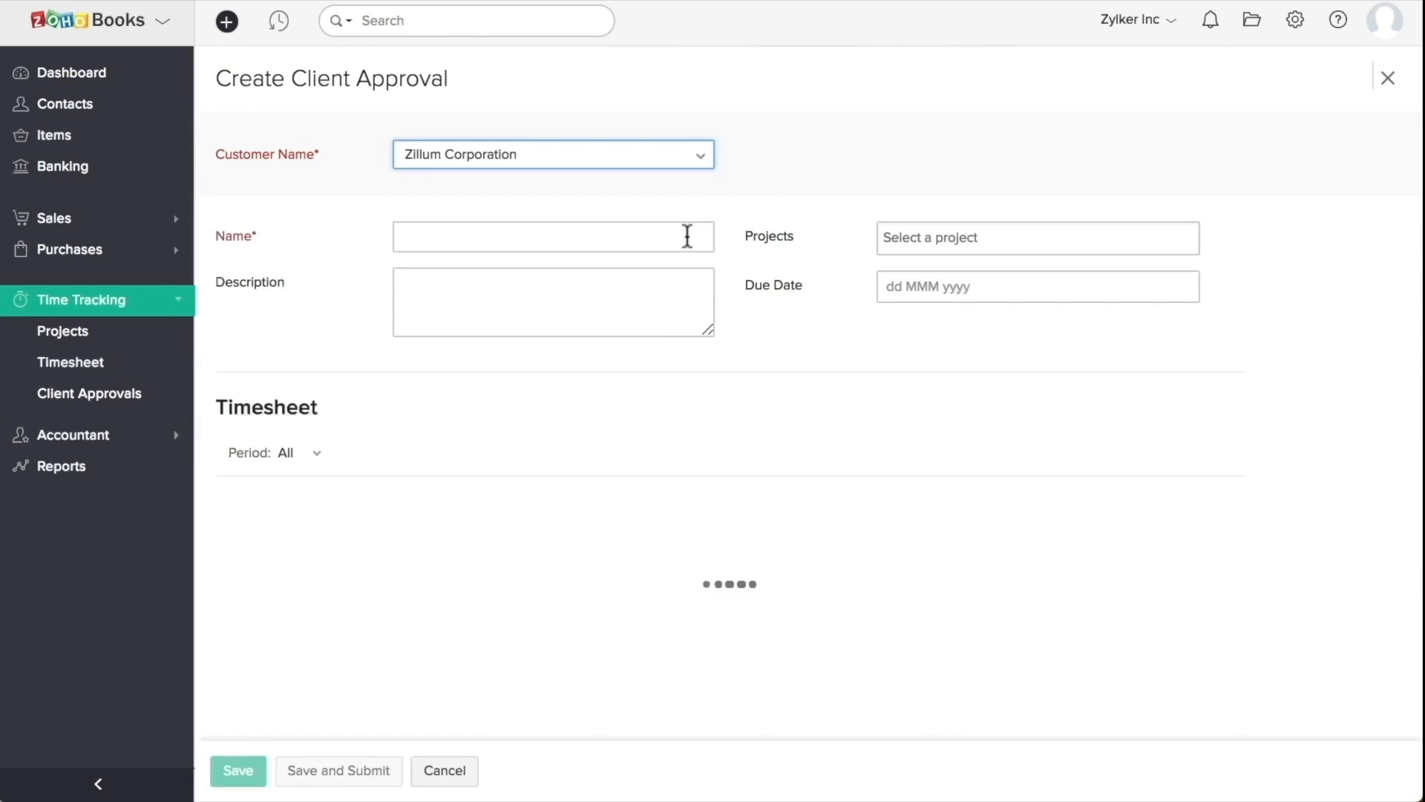
pyautogui.click(657, 237)
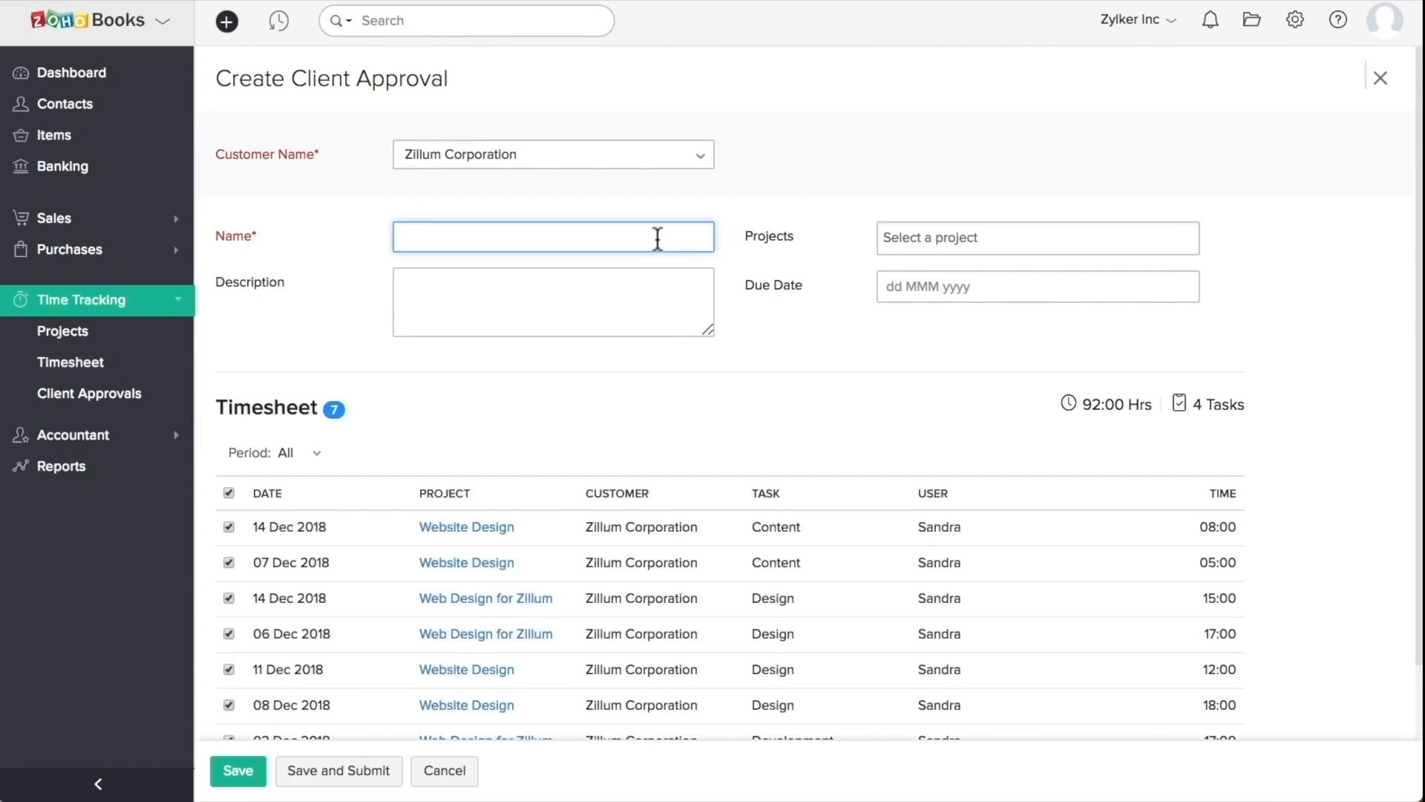
pyautogui.write('Approval for website design')
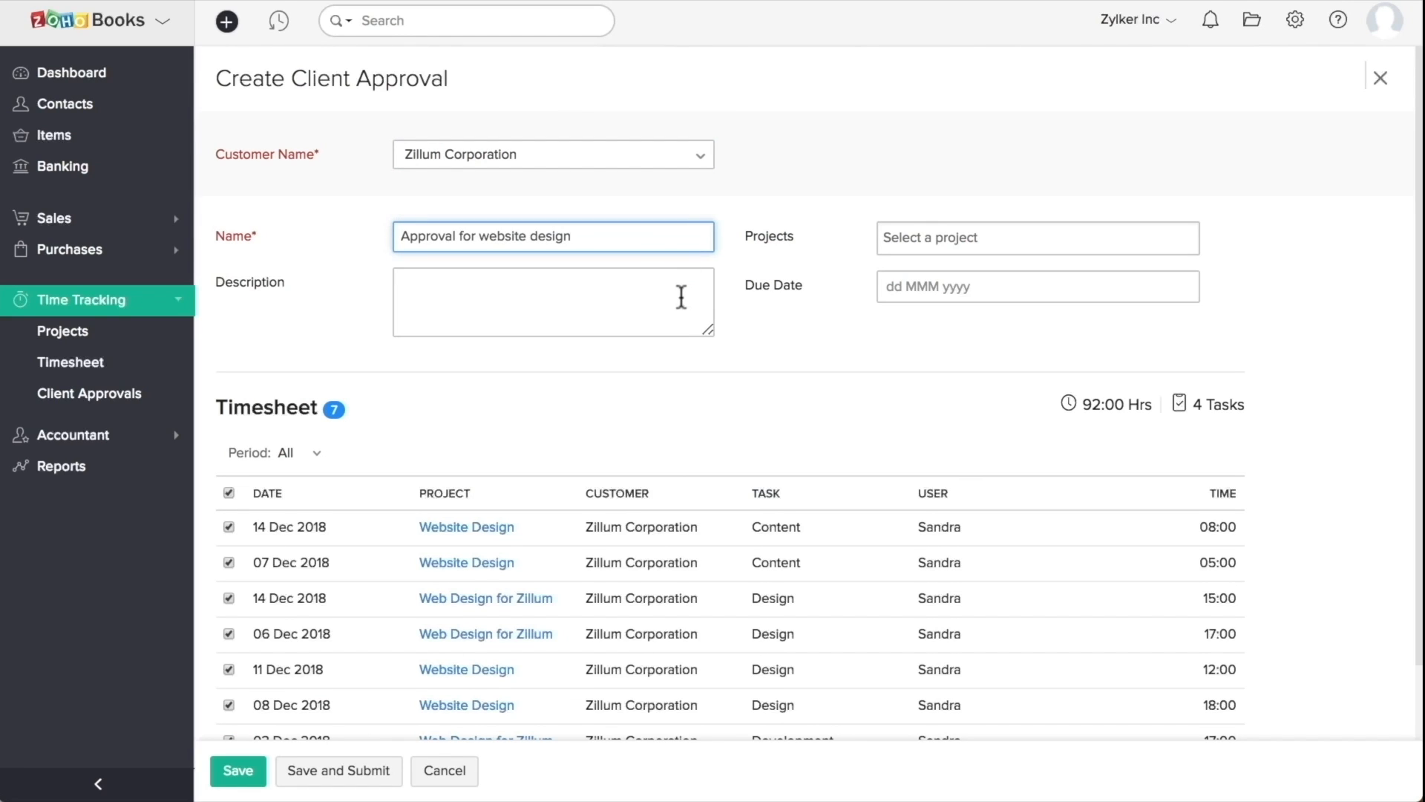
# Set the client approval's due date to 26 Dec 2018 and limit it to the Website Design project.
pyautogui.click(896, 289)
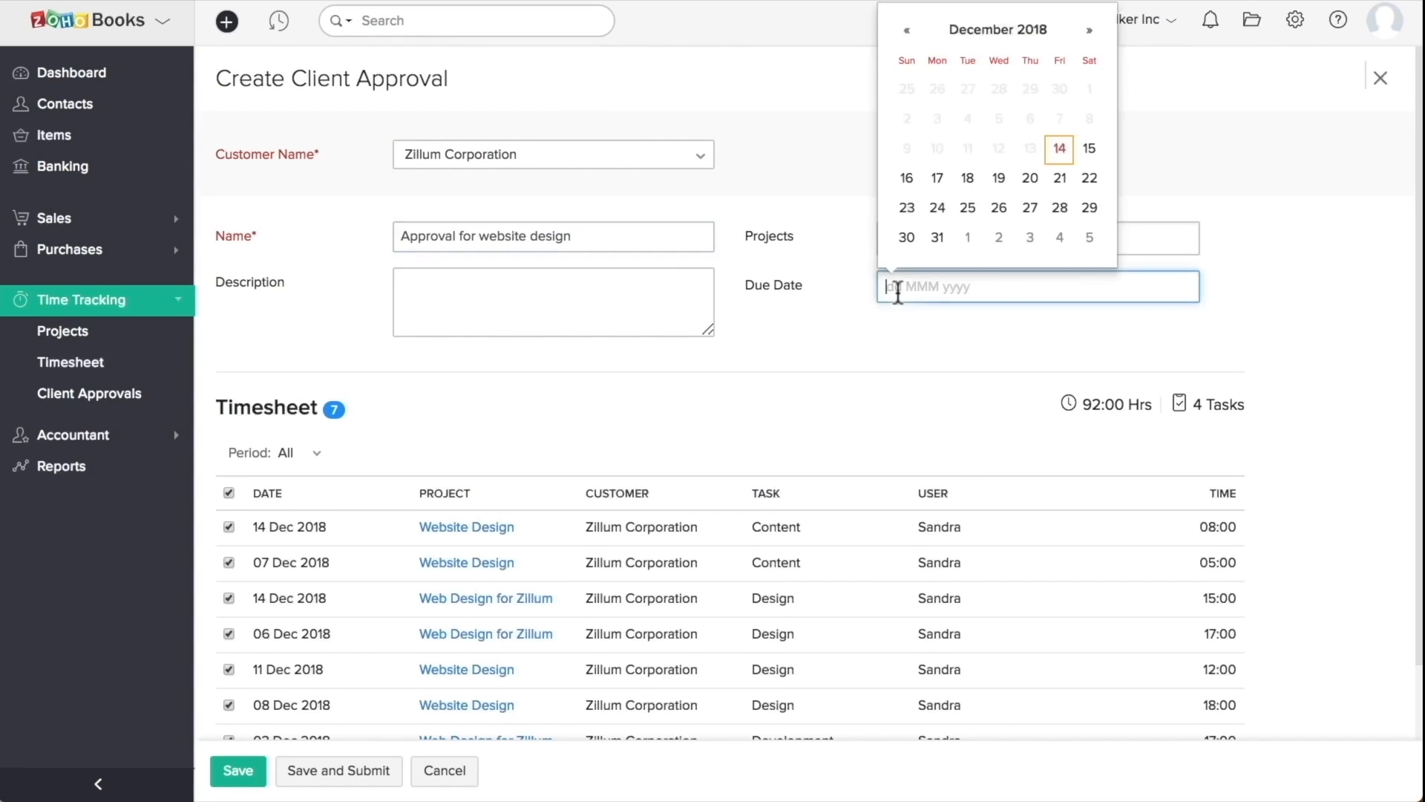
pyautogui.click(988, 209)
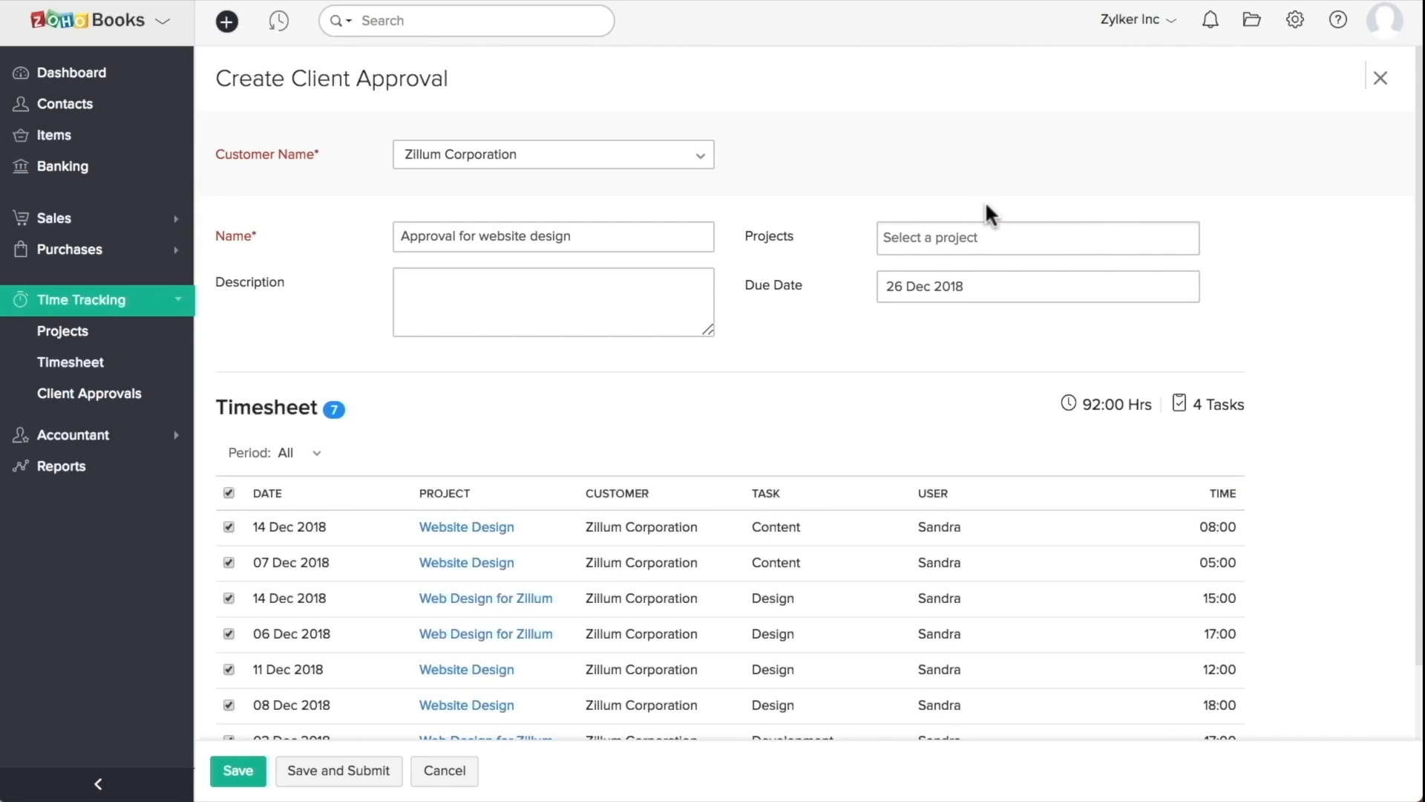
pyautogui.click(1018, 239)
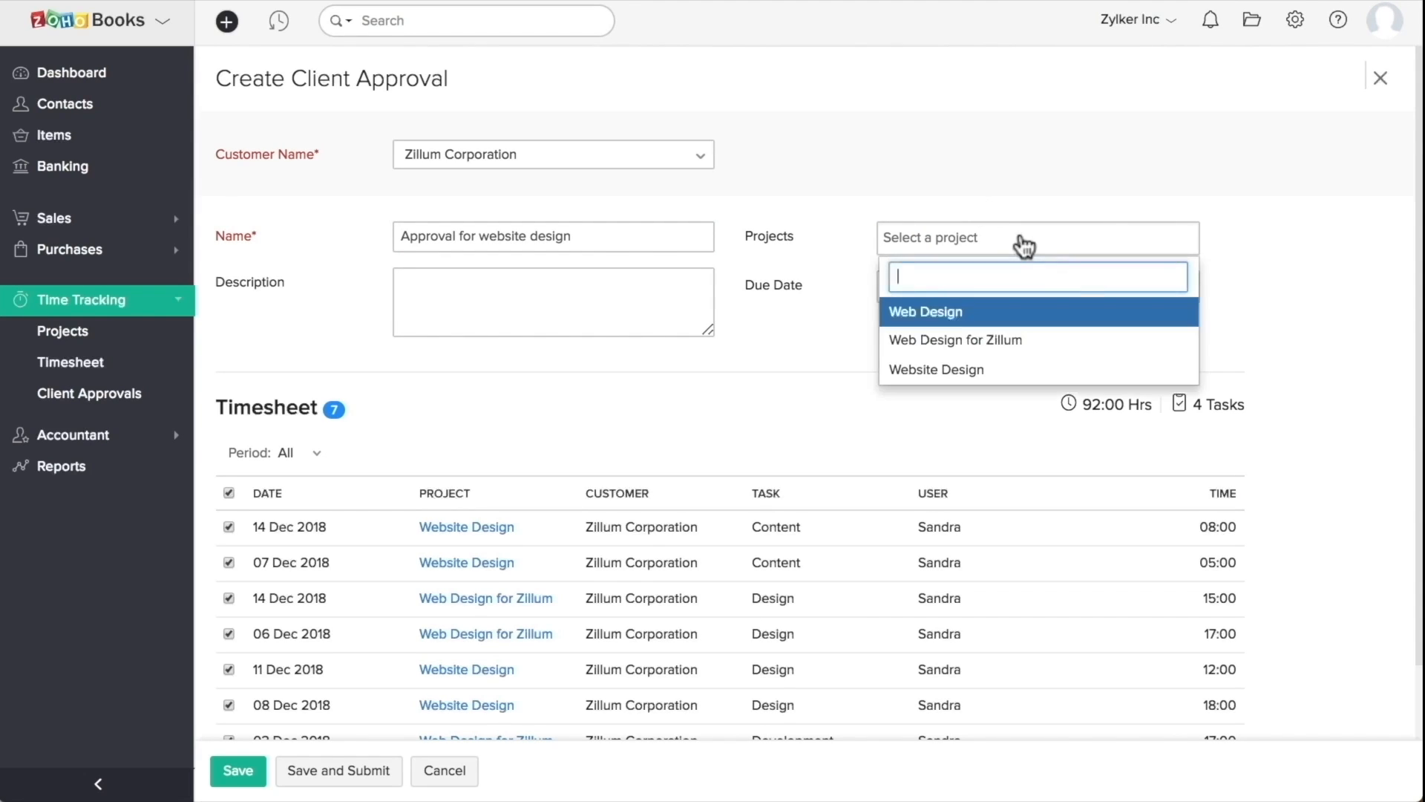
pyautogui.click(1005, 369)
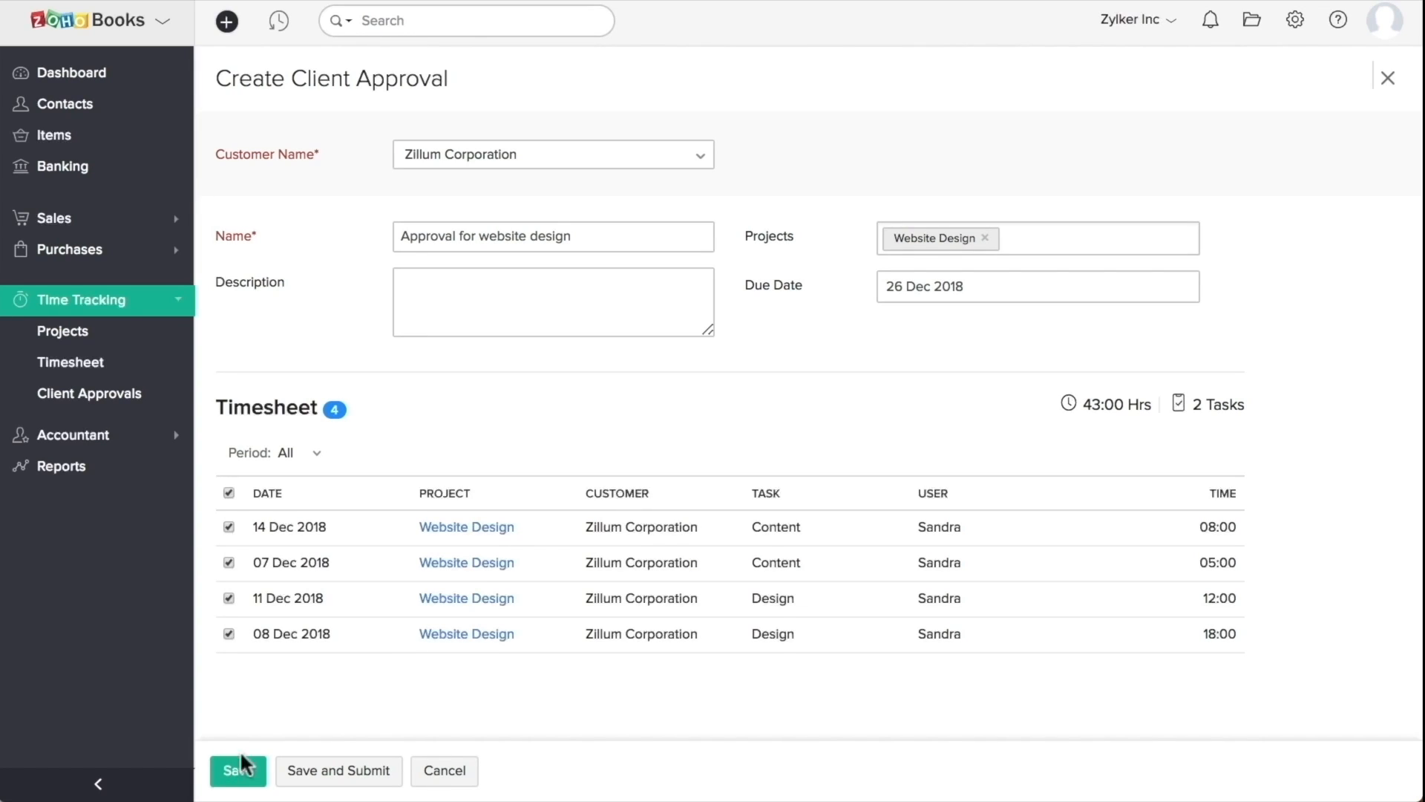
# Save and submit the approval request to the client, and approve it in the client portal through the request e-mail.
pyautogui.click(355, 772)
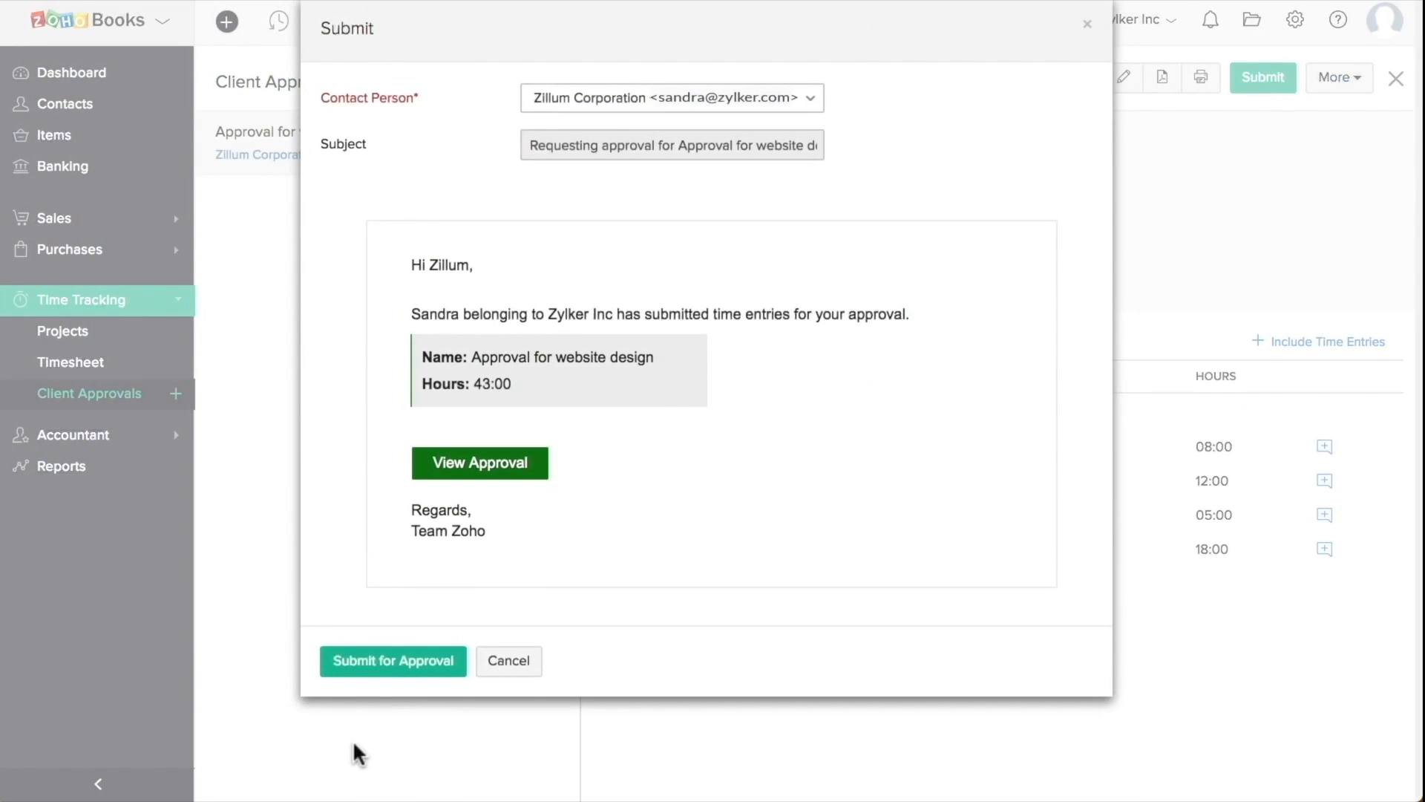
pyautogui.click(378, 664)
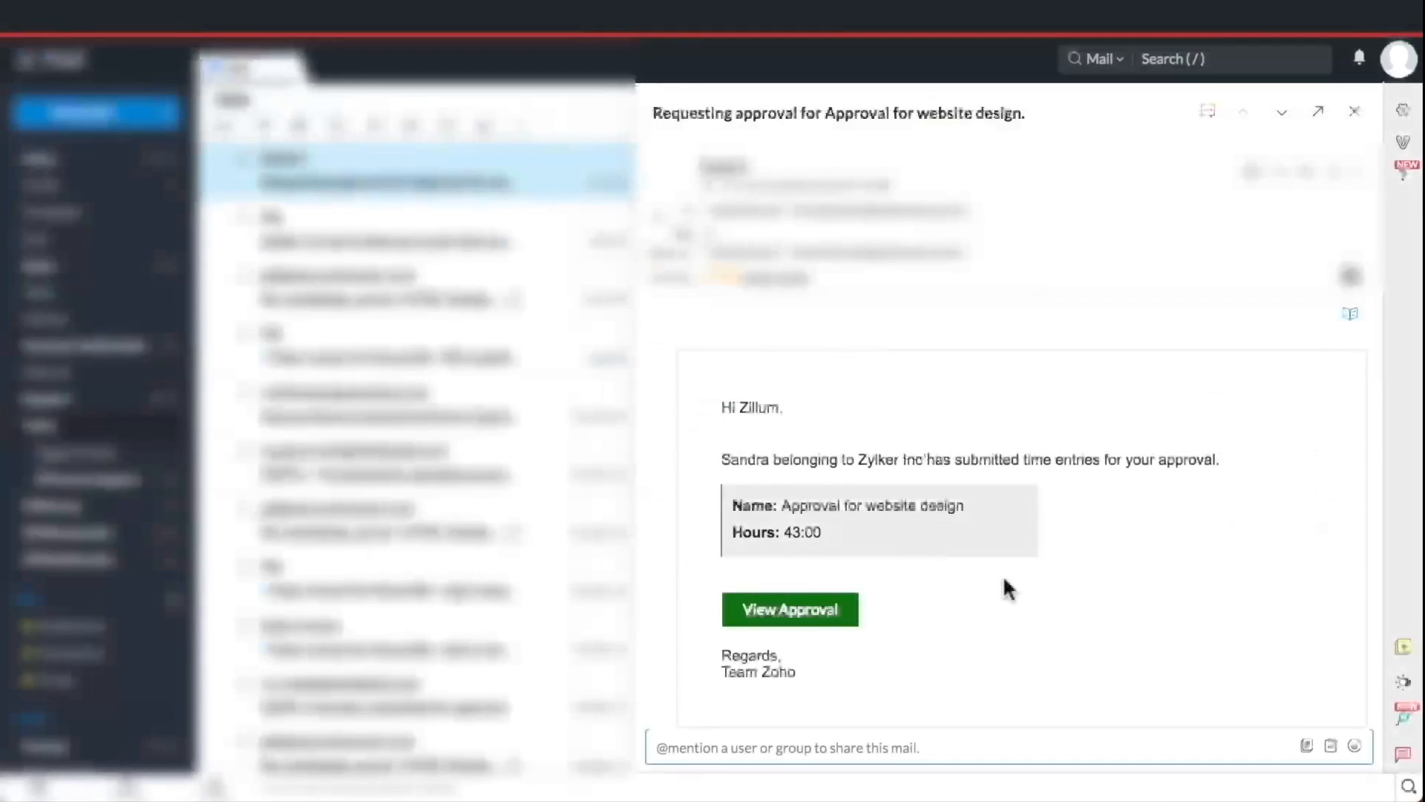
pyautogui.click(822, 611)
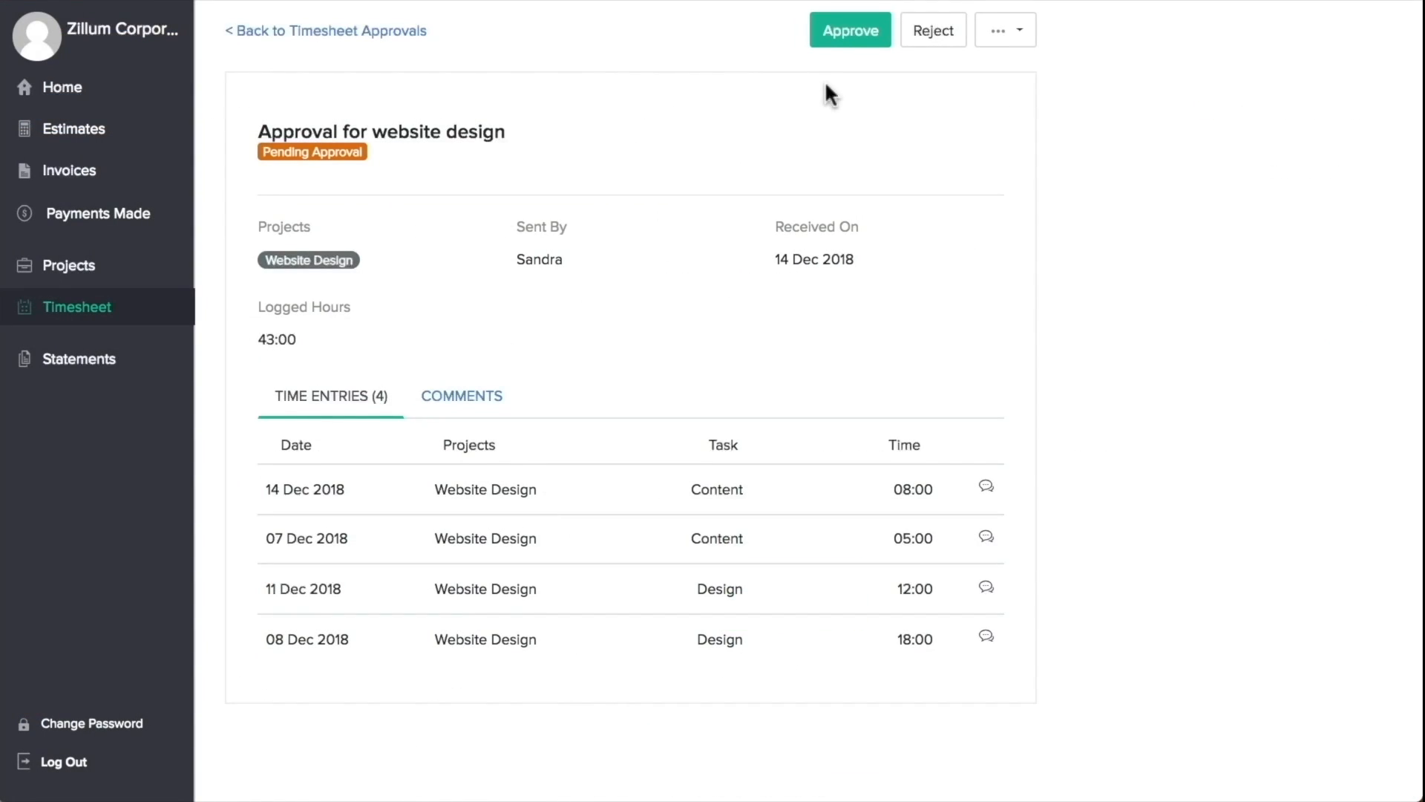
pyautogui.click(846, 35)
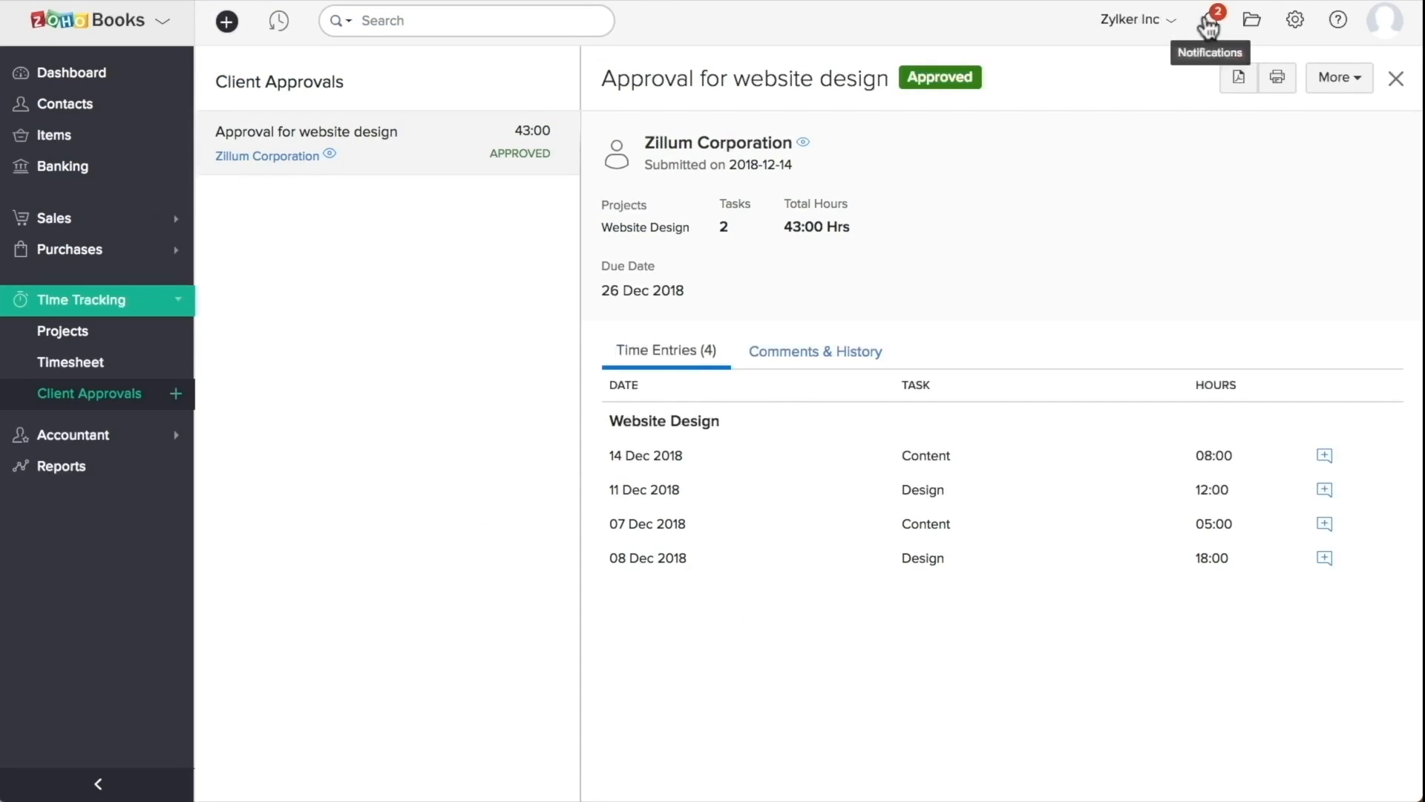
# Check the approval notification and the comments and history of the website design approval.
pyautogui.click(1209, 28)
pyautogui.click(942, 185)
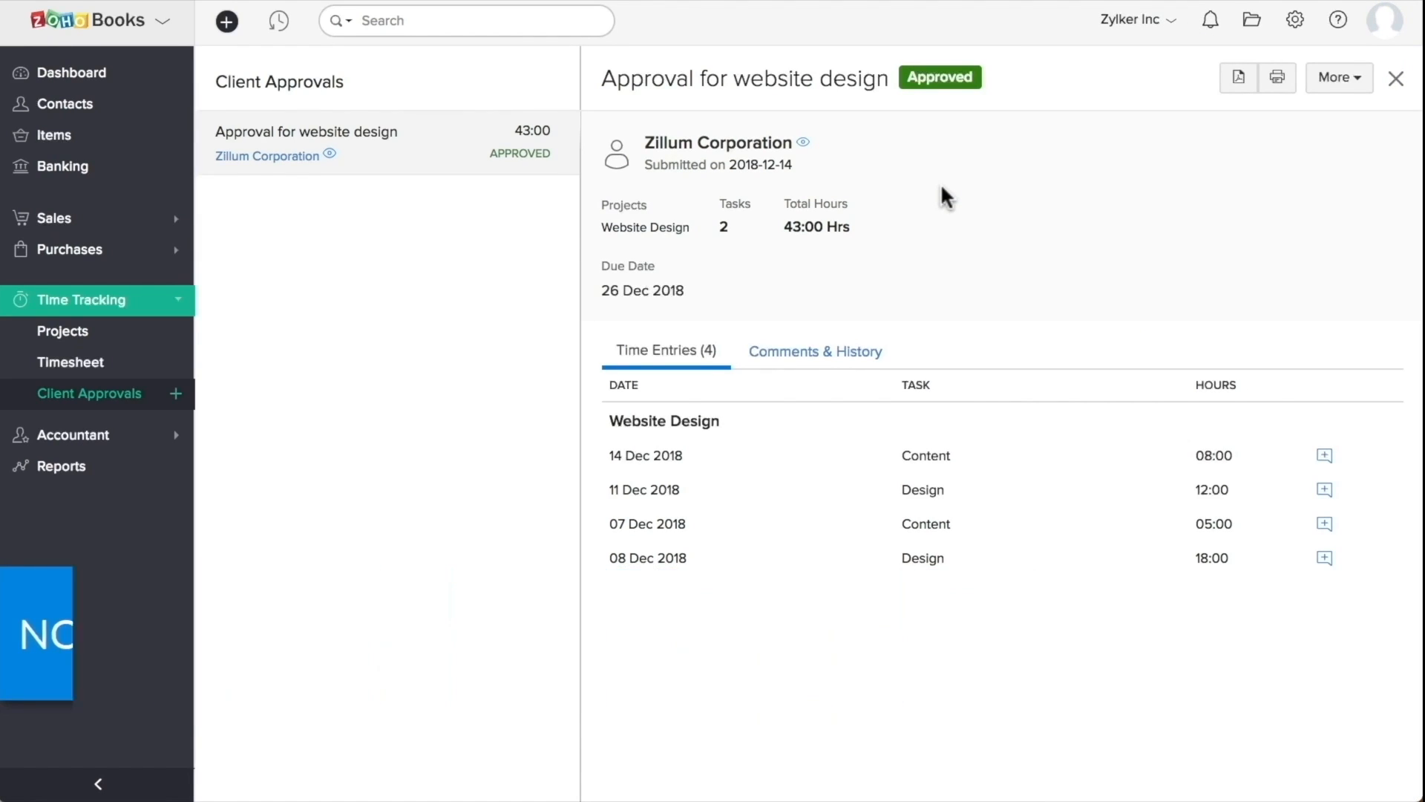
pyautogui.click(806, 349)
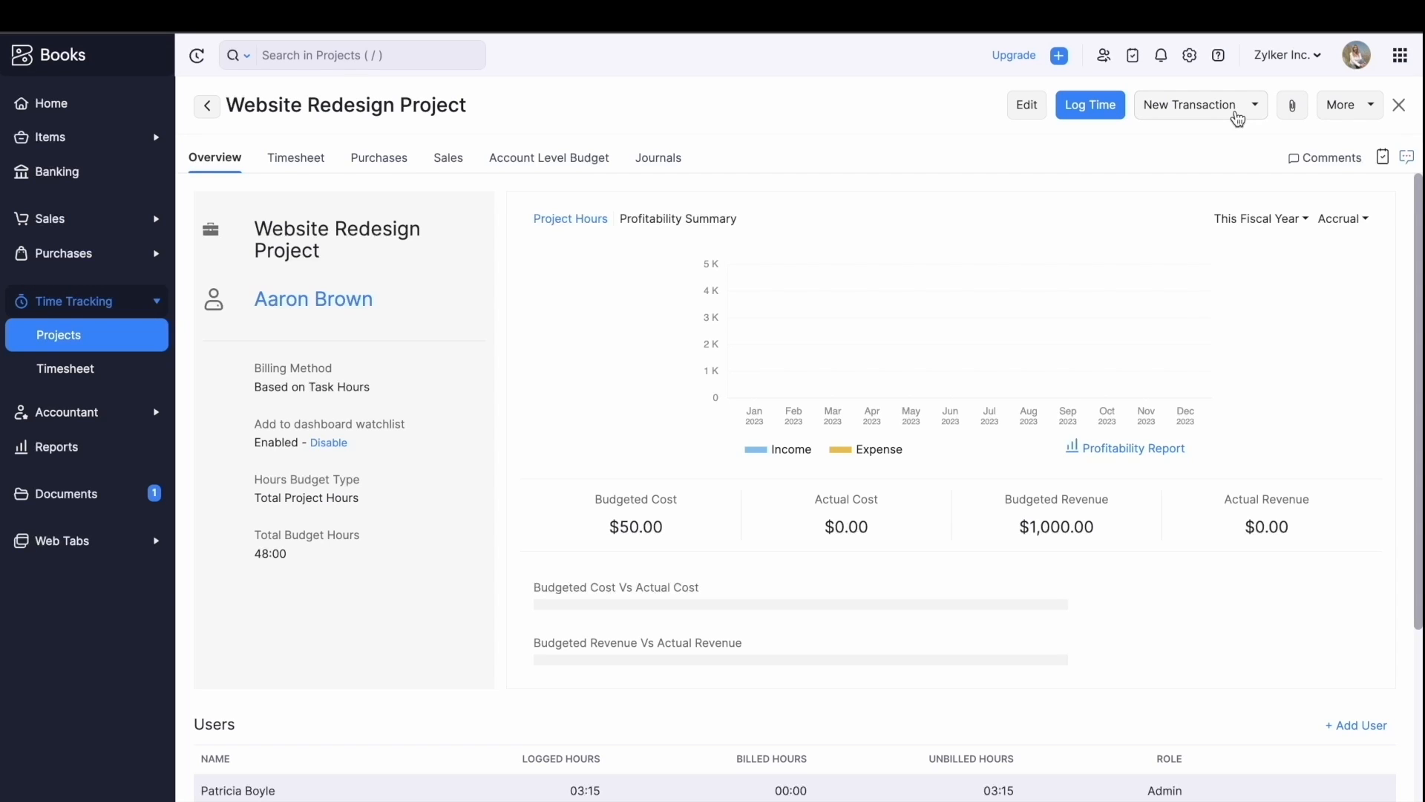
# Start a new expense from the Website Redesign Project and review its prefilled customer and project fields.
pyautogui.click(1239, 111)
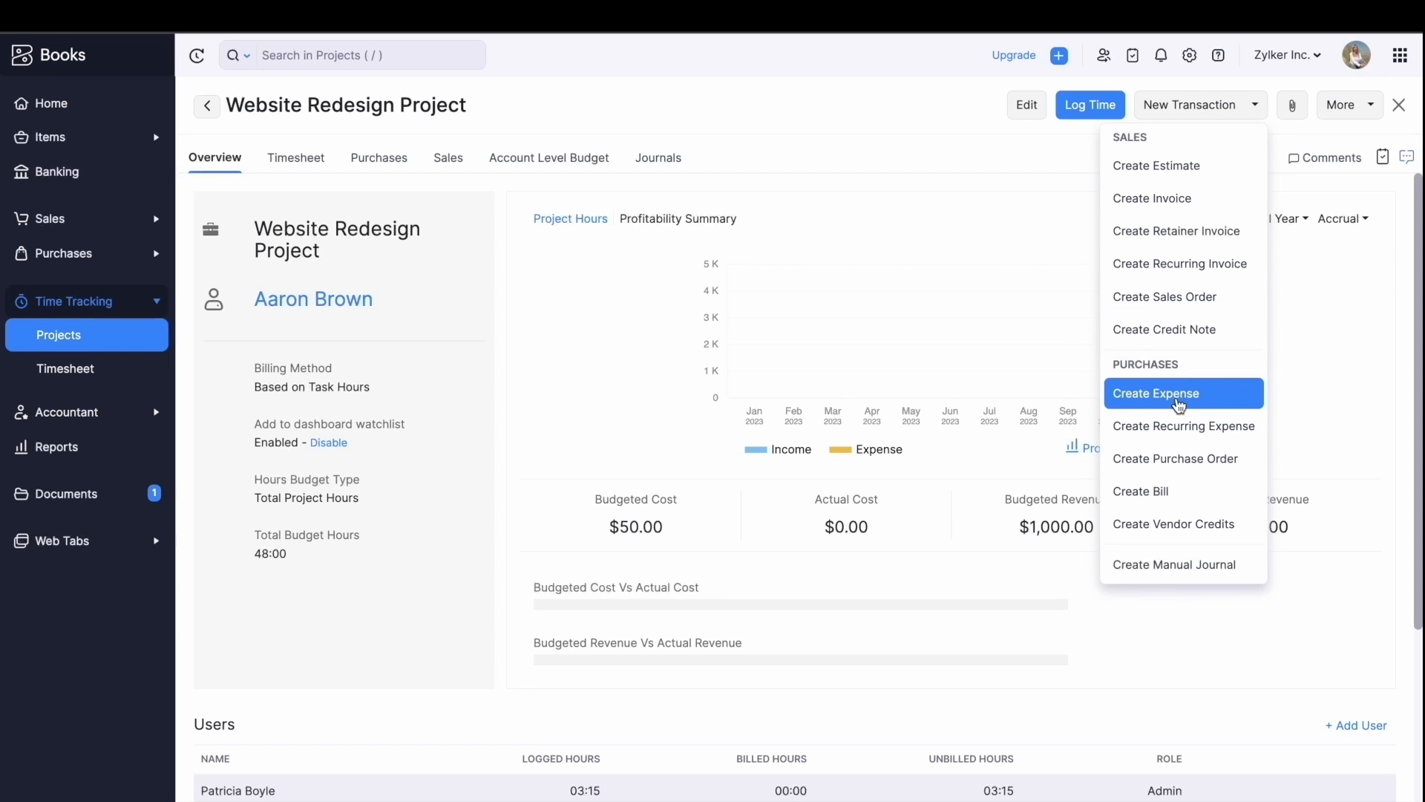
pyautogui.click(1180, 406)
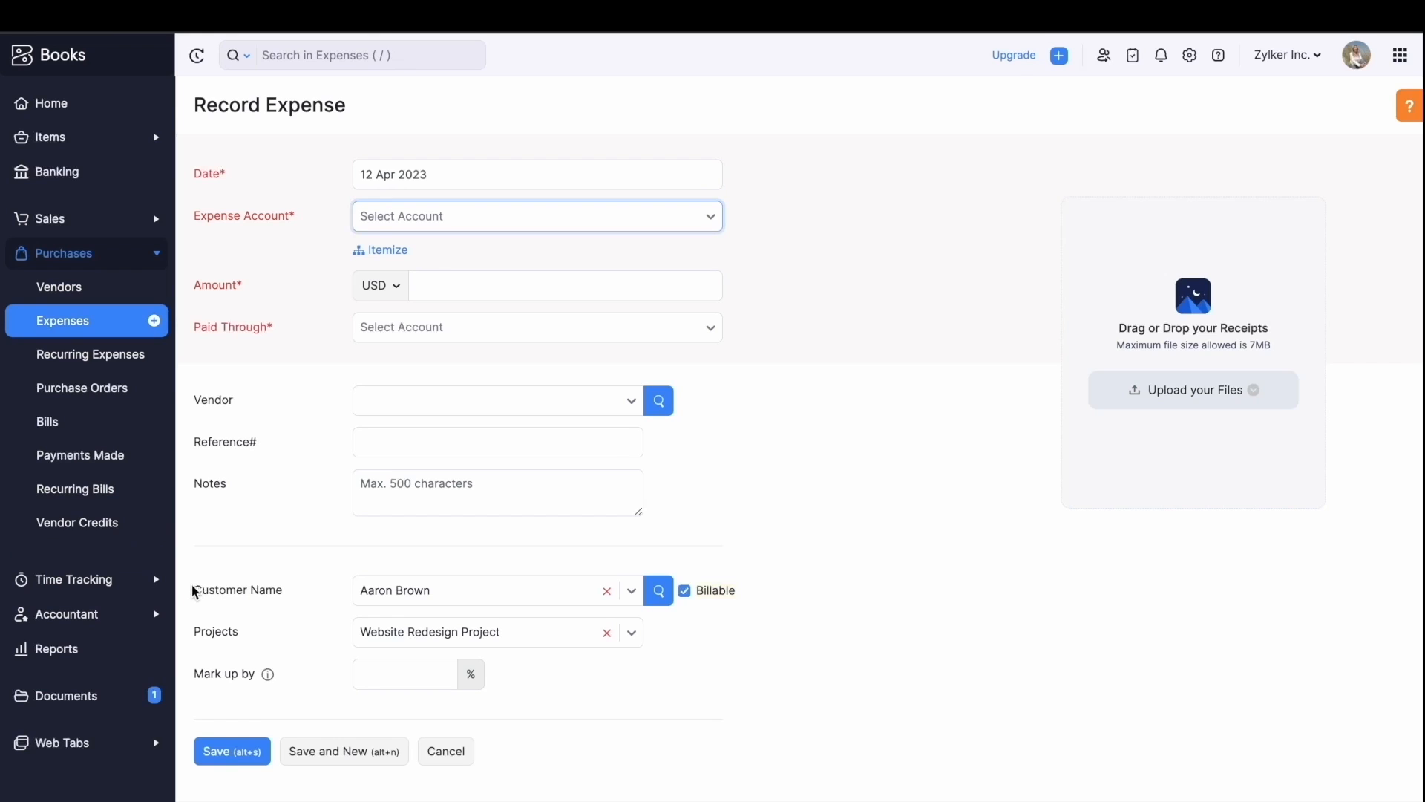
pyautogui.moveTo(195, 591); pyautogui.dragTo(296, 591)
pyautogui.moveTo(197, 633); pyautogui.dragTo(246, 639)
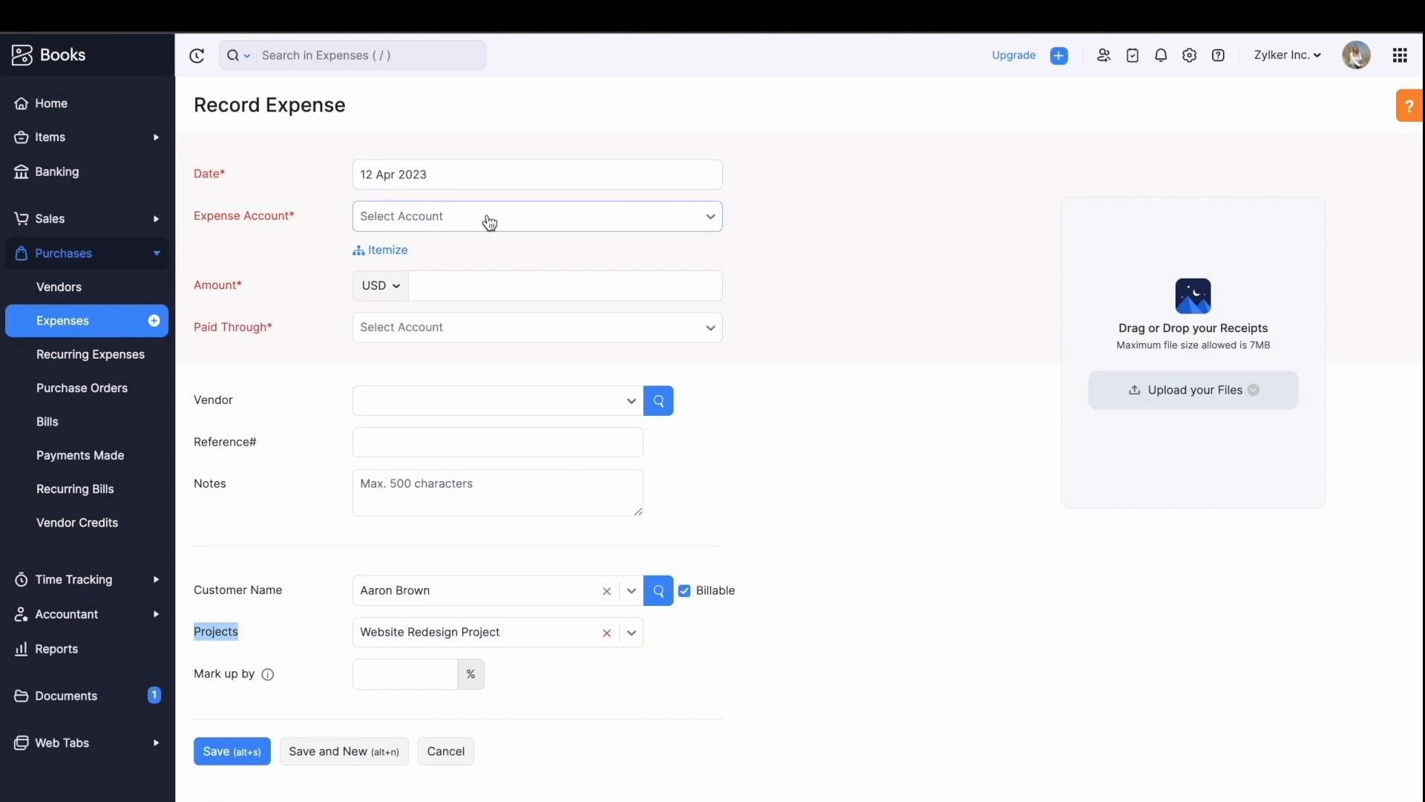
# Record the project expense of 30 USD under Other Expenses, paid through Bank of America, and save it.
pyautogui.click(487, 218)
pyautogui.write('other')
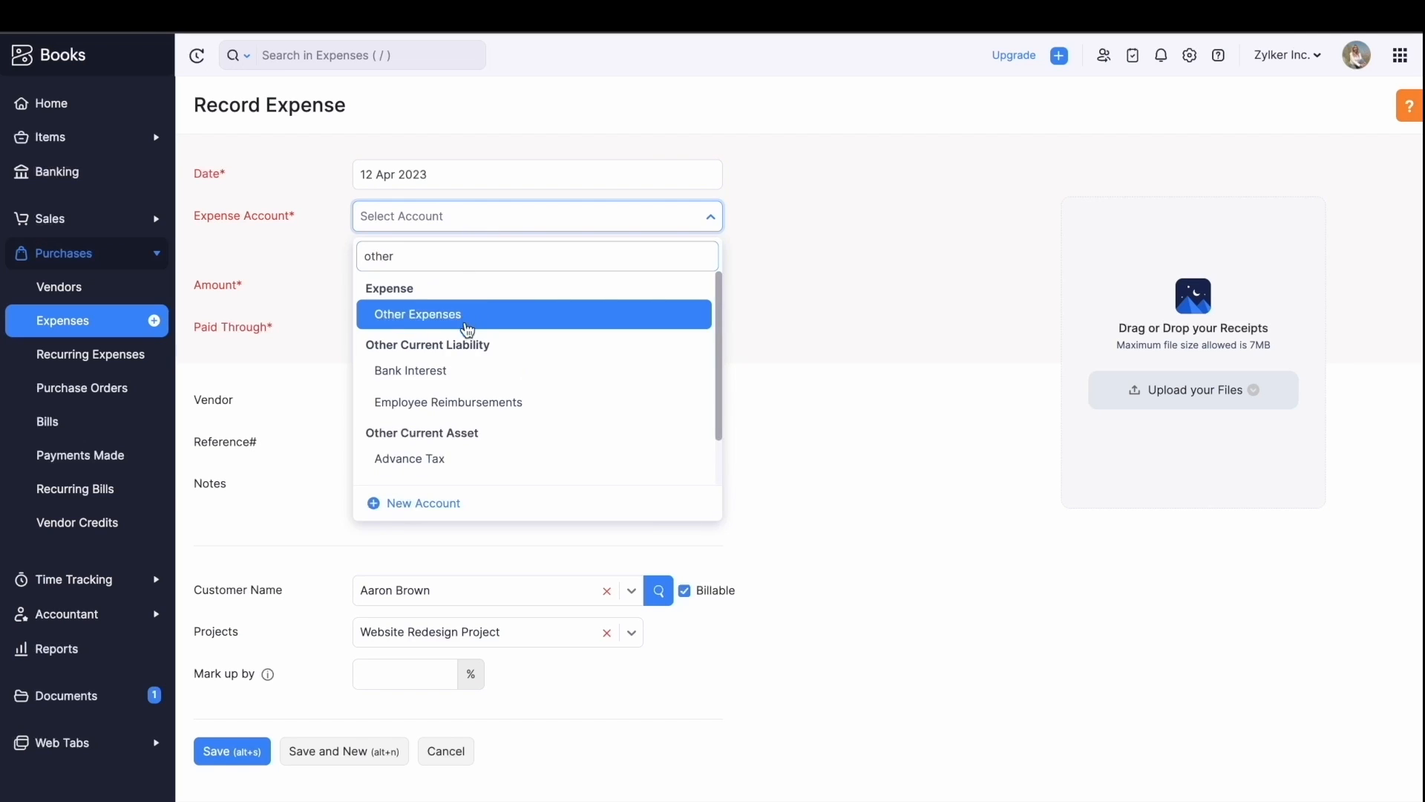
pyautogui.click(461, 322)
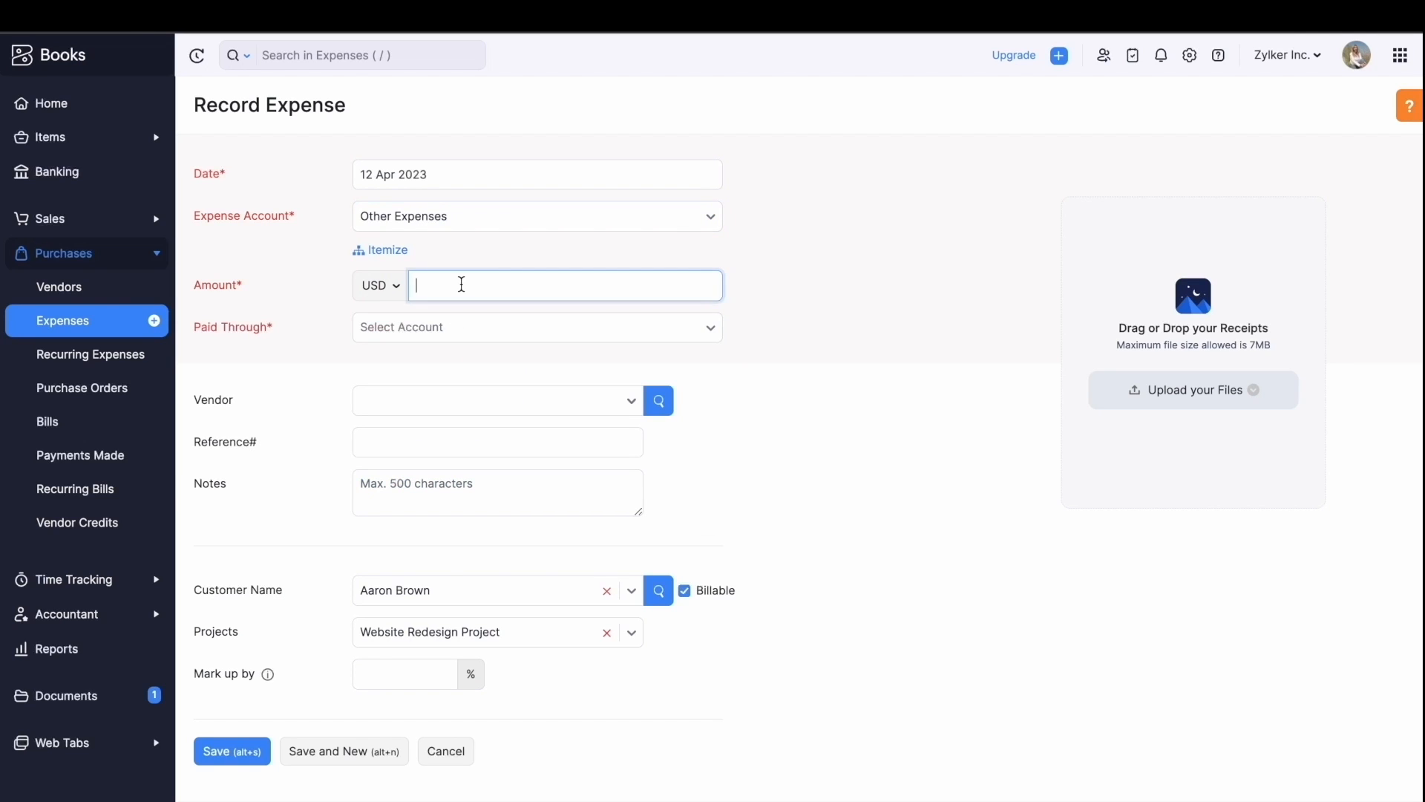
pyautogui.write('30')
pyautogui.click(475, 330)
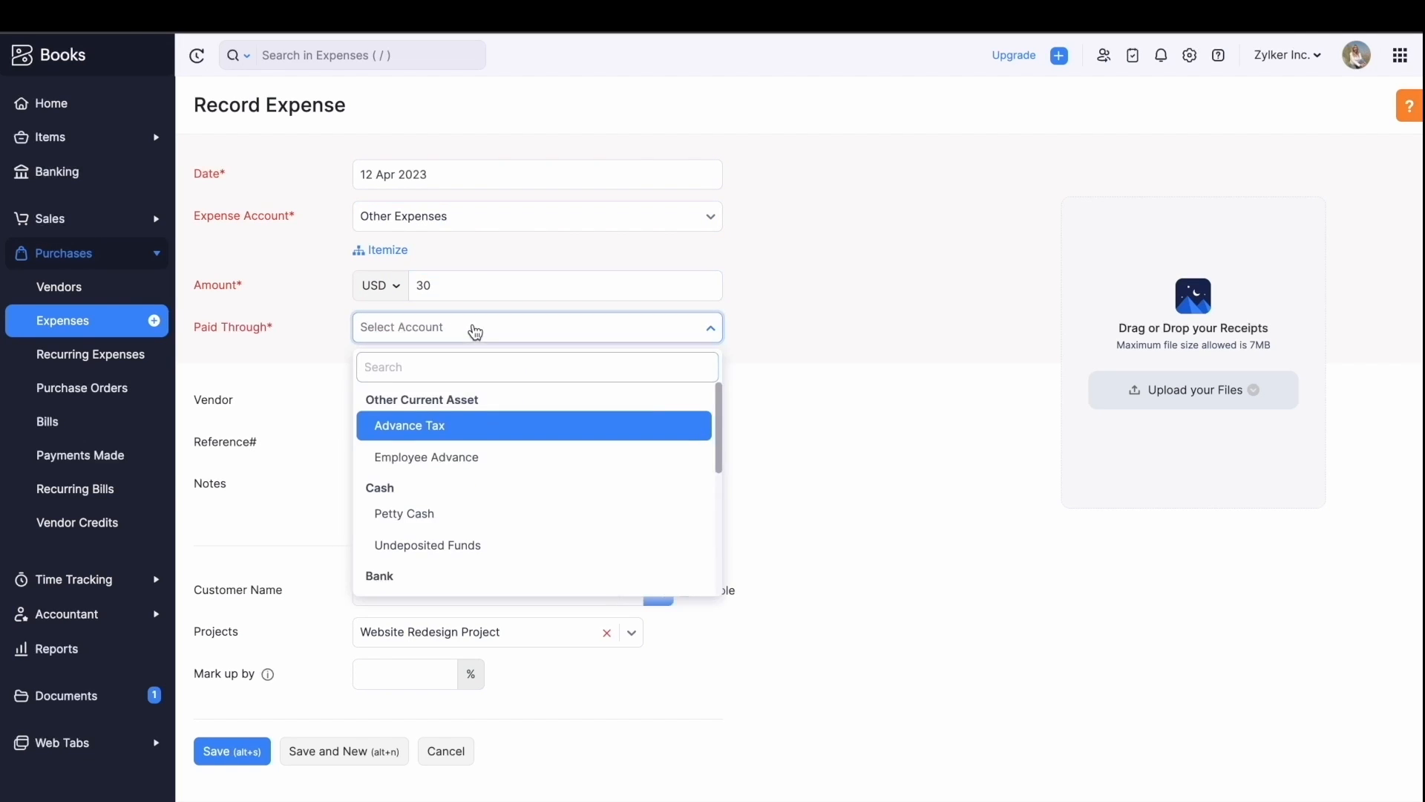
pyautogui.write('bank')
pyautogui.click(455, 424)
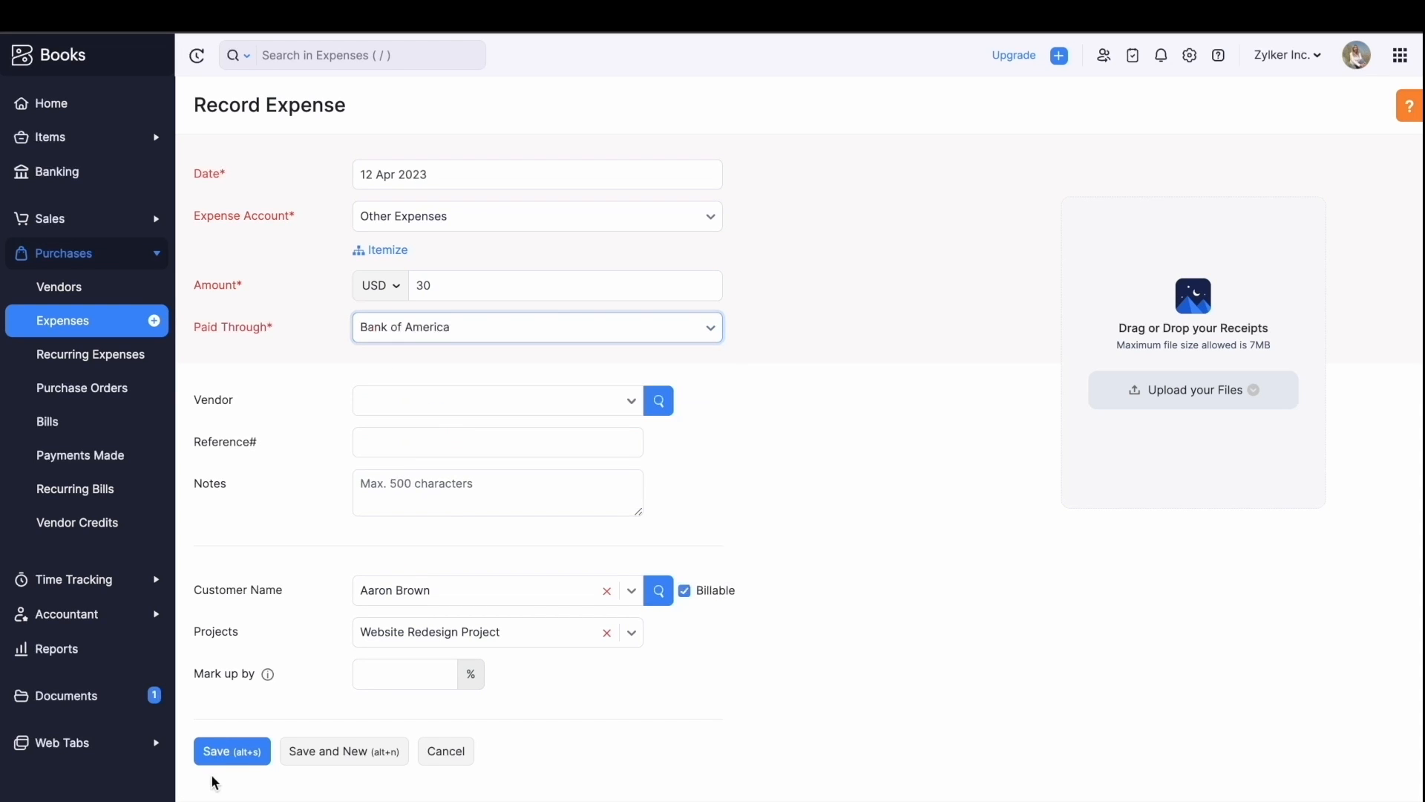
pyautogui.click(242, 755)
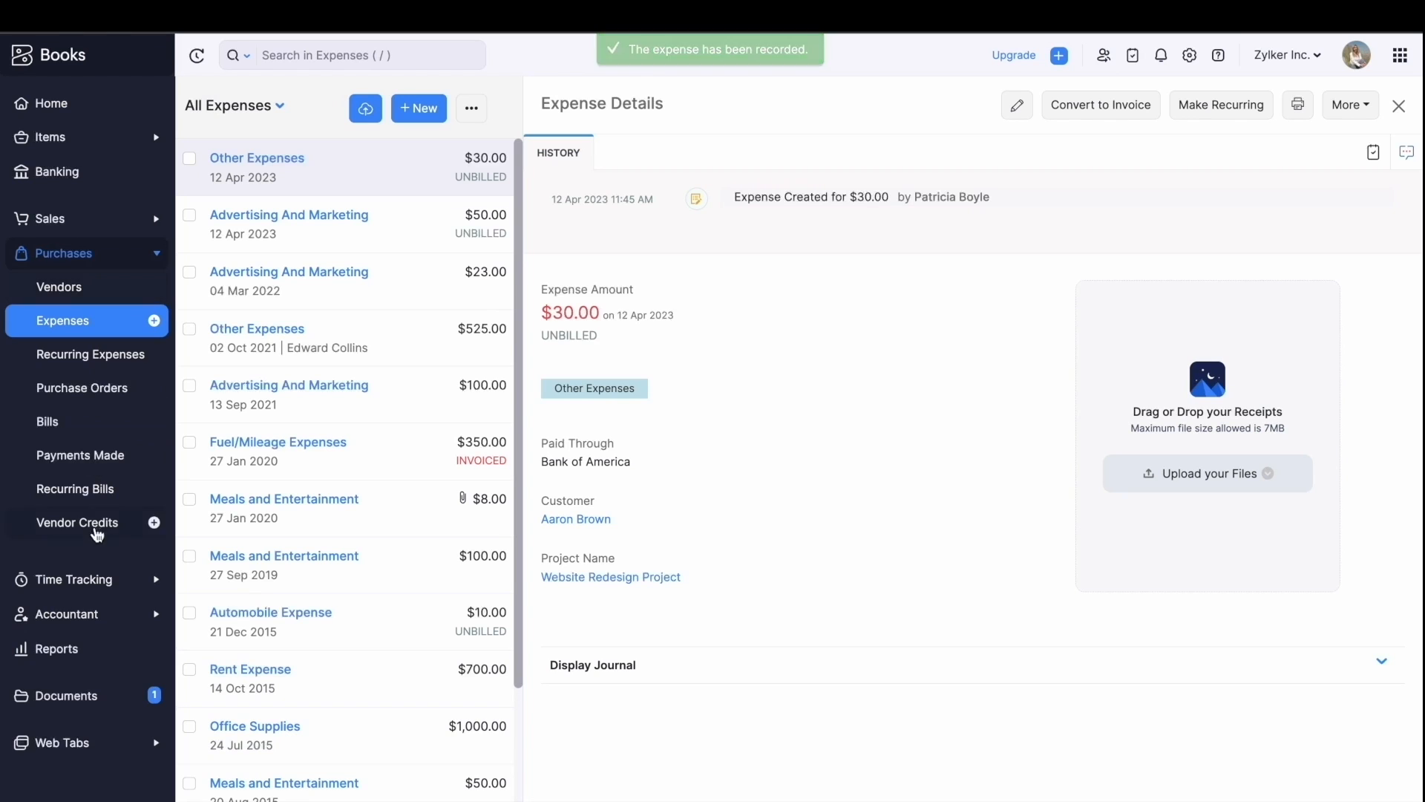
# Open the Website Redesign Project from the active projects and start creating an invoice for it.
pyautogui.click(98, 580)
pyautogui.click(89, 340)
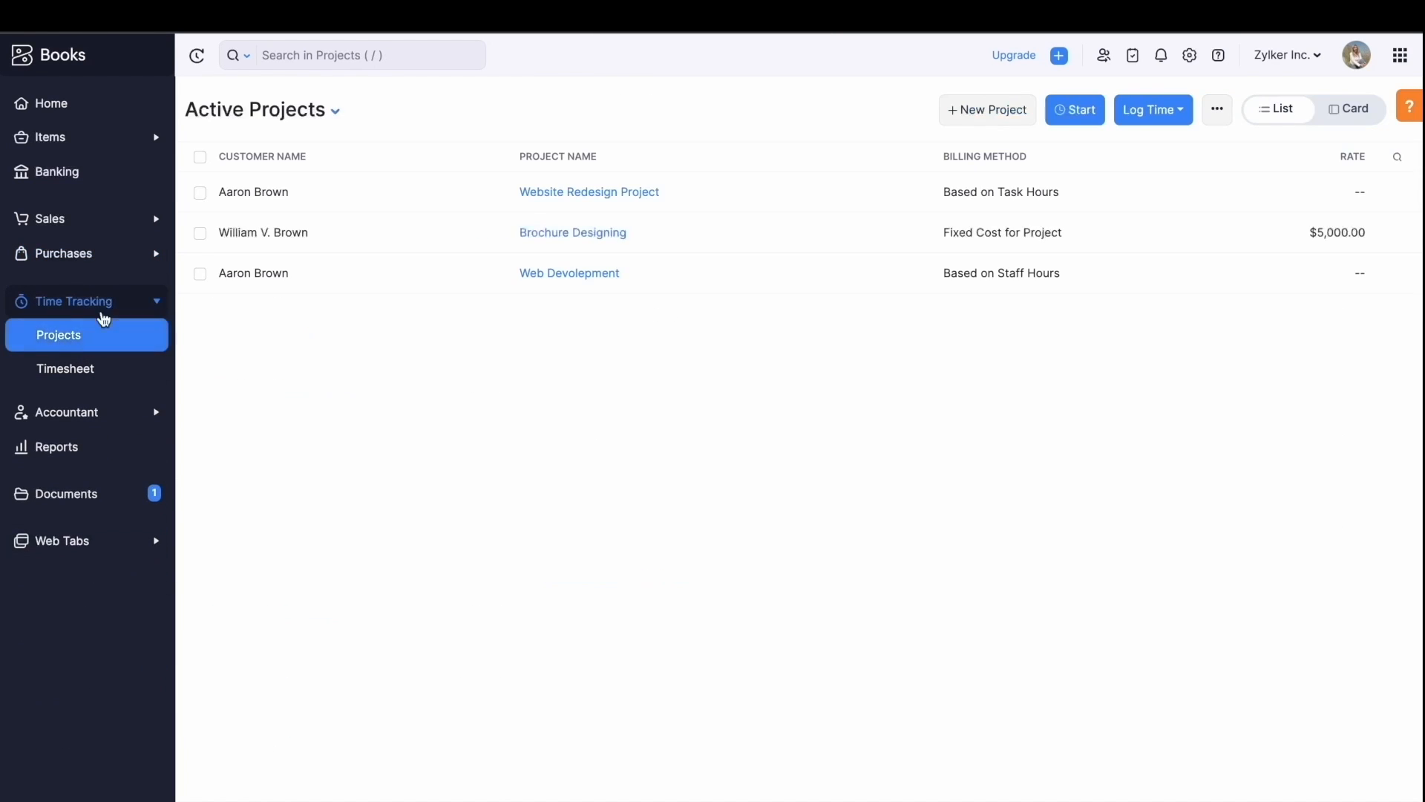
pyautogui.click(362, 204)
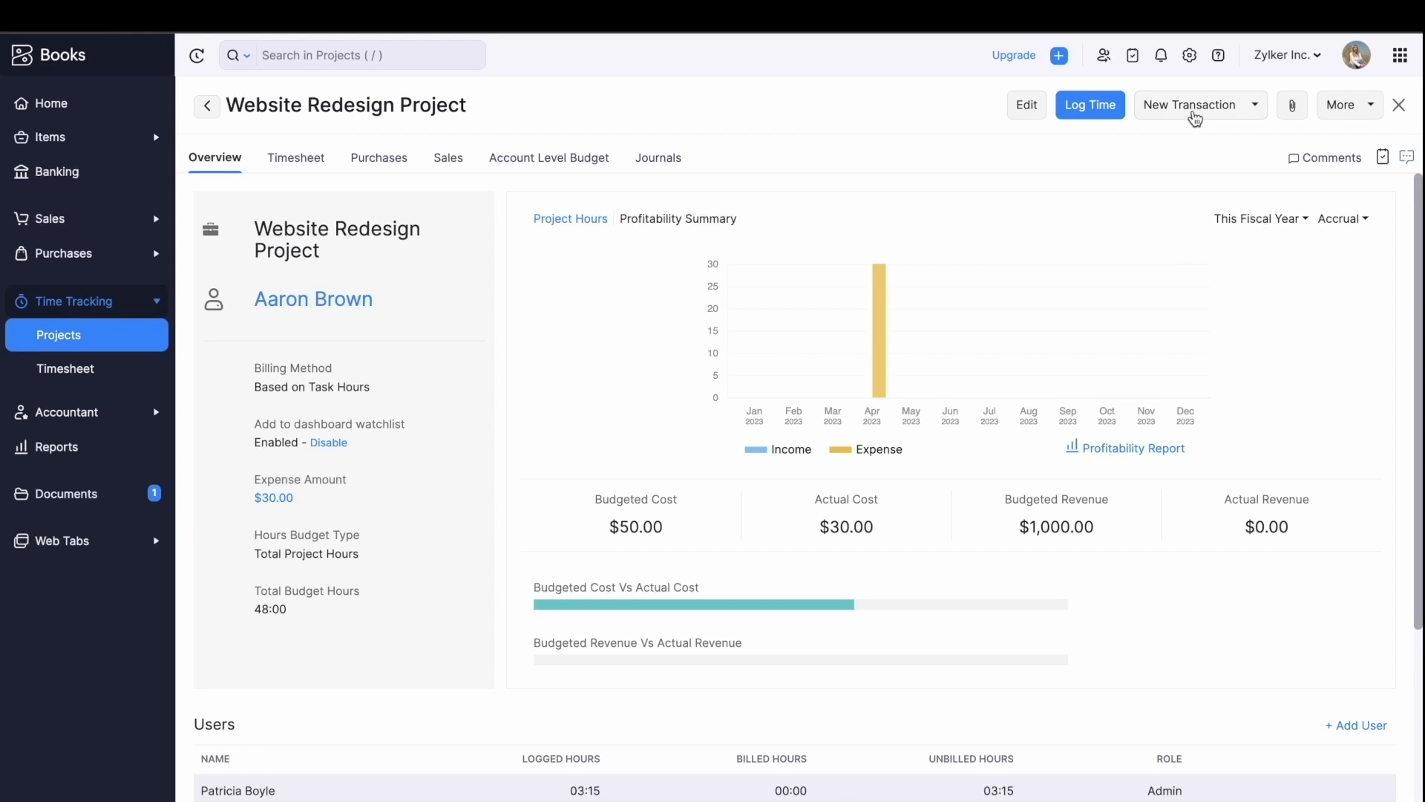
pyautogui.click(1194, 117)
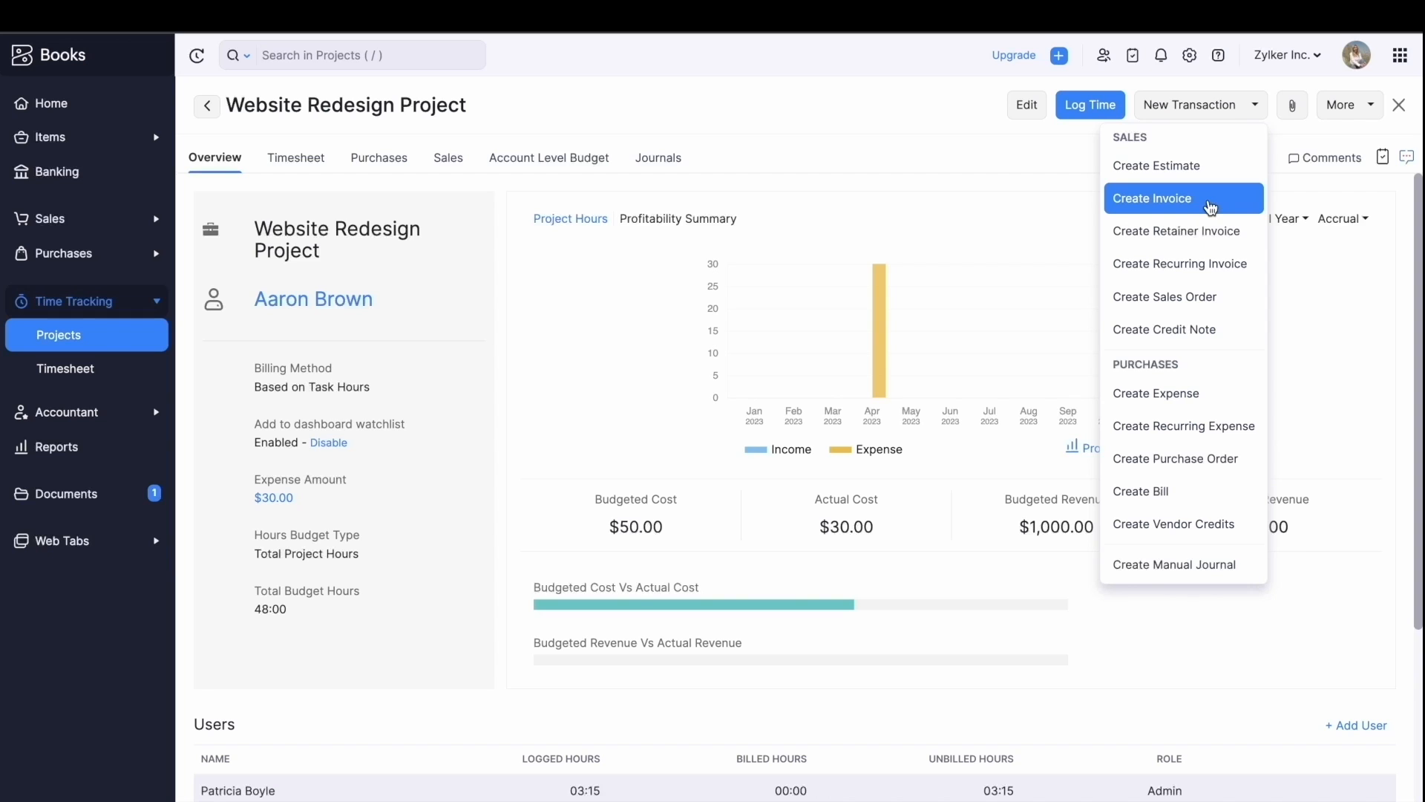
pyautogui.click(1210, 207)
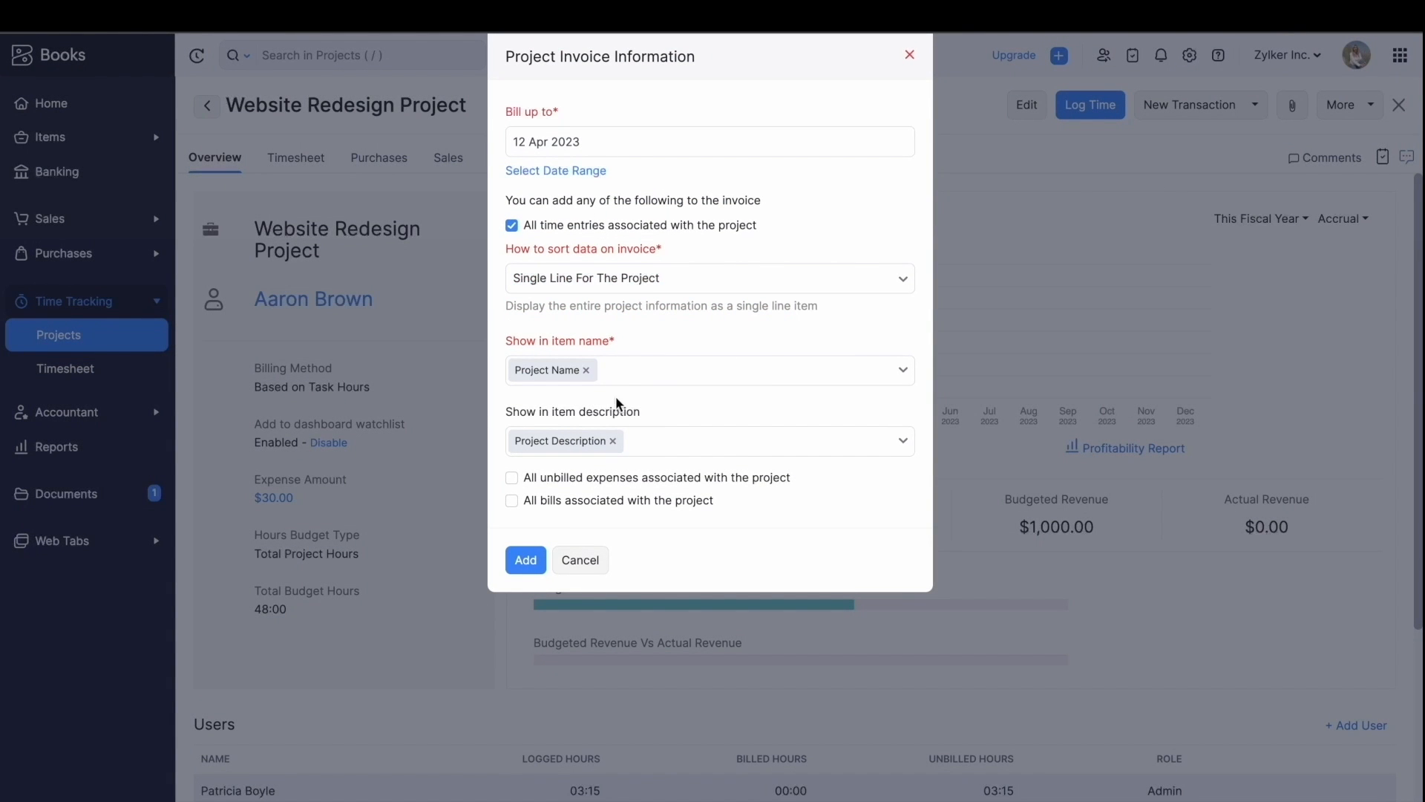
# Keep the invoice data as a single line for the project, include Project Code in the item name, and generate the invoice.
pyautogui.click(742, 290)
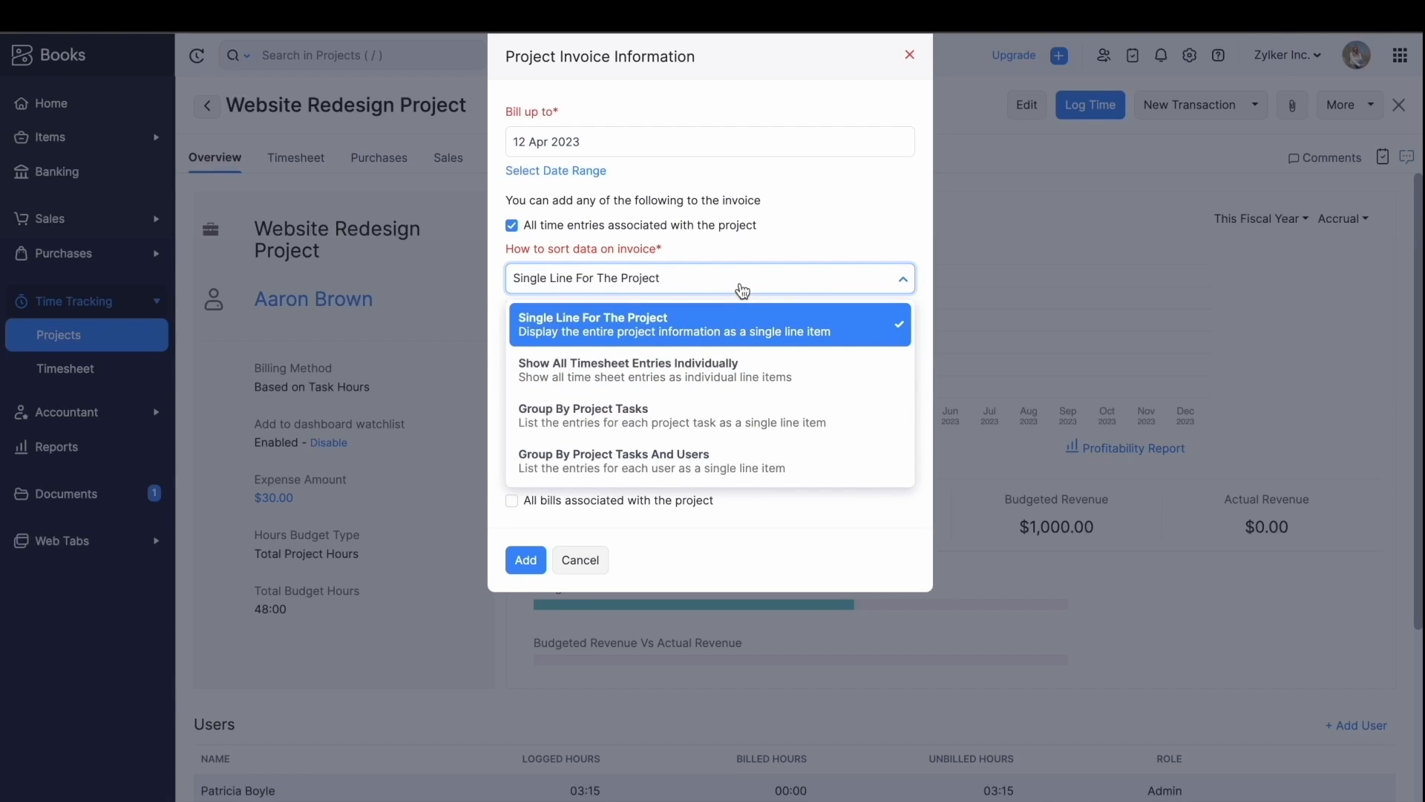
pyautogui.click(742, 290)
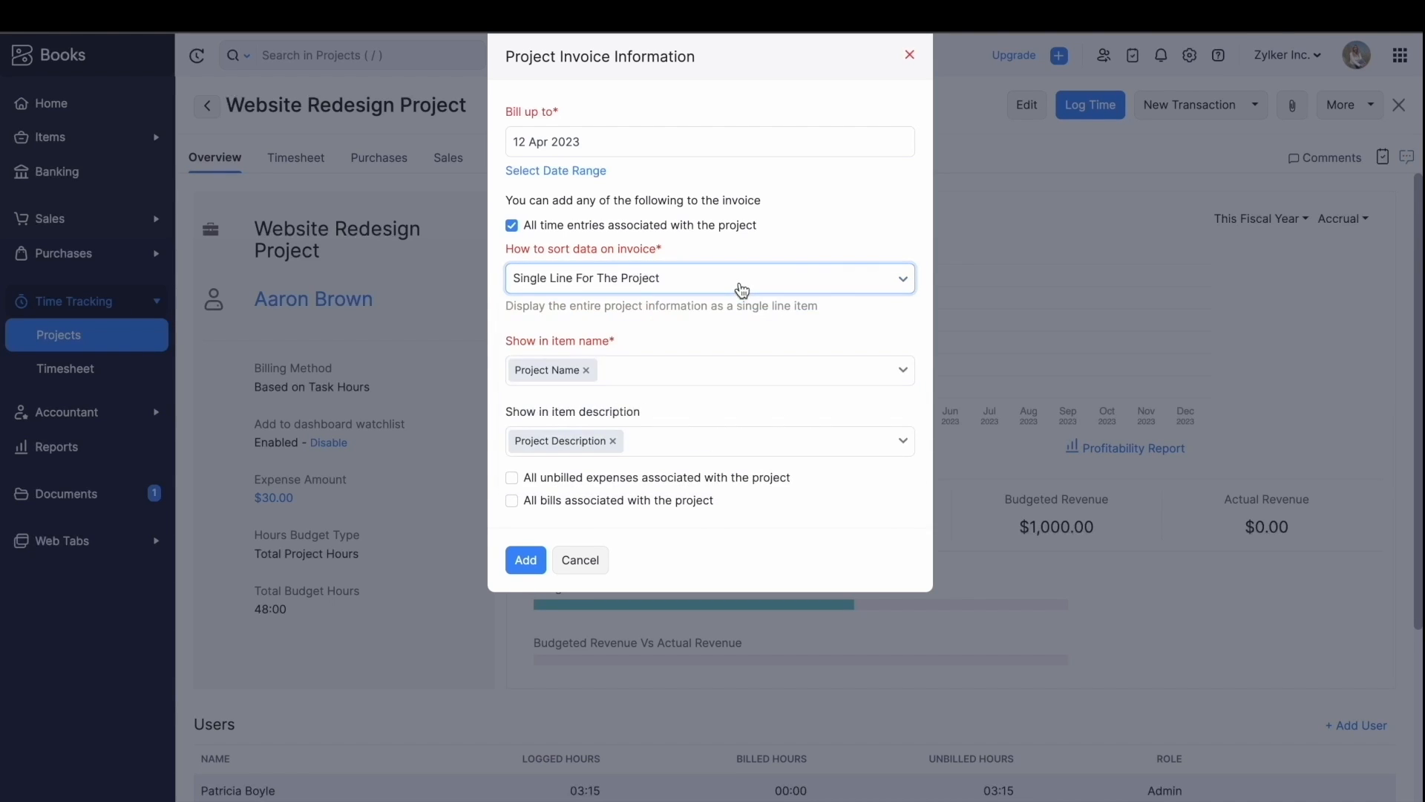
pyautogui.click(702, 369)
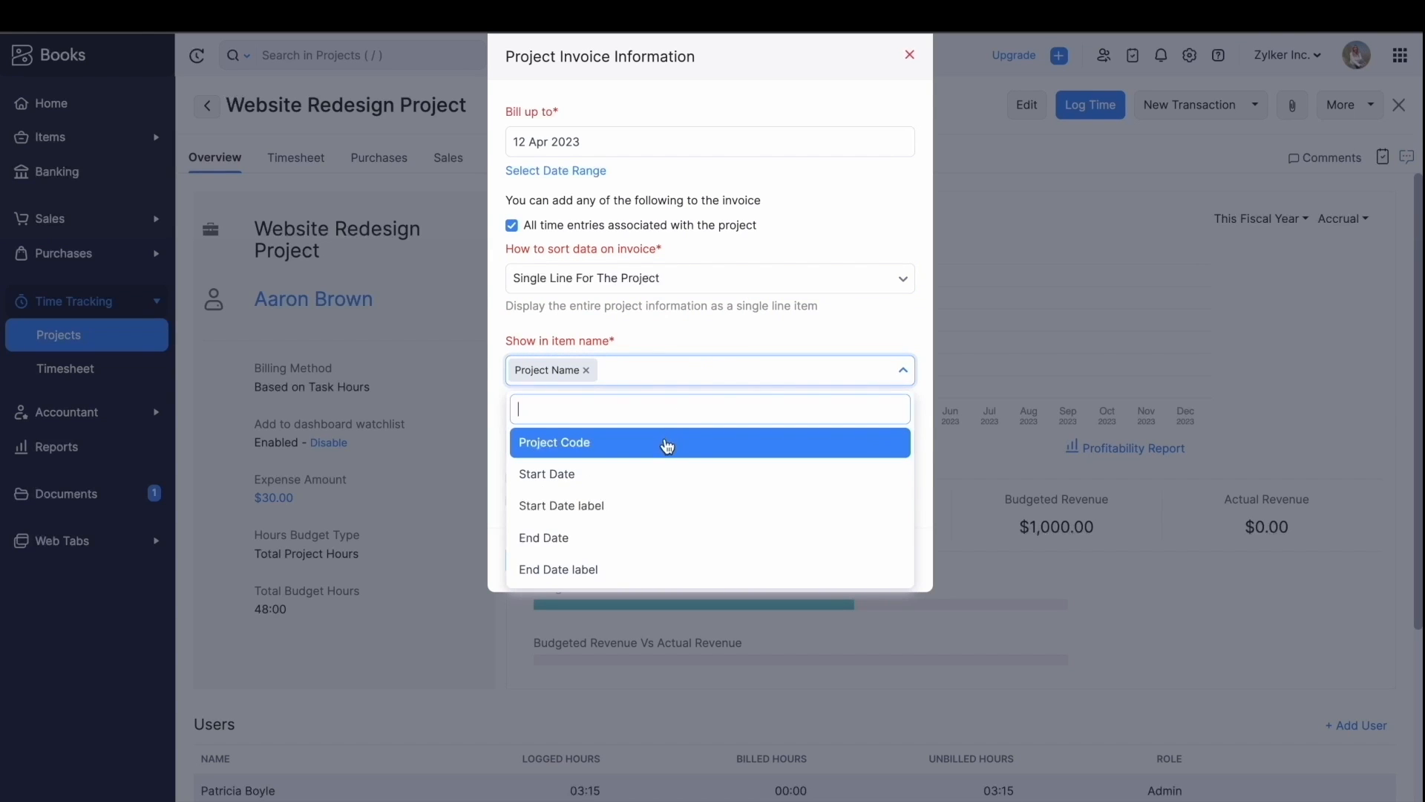
pyautogui.click(668, 445)
pyautogui.click(528, 560)
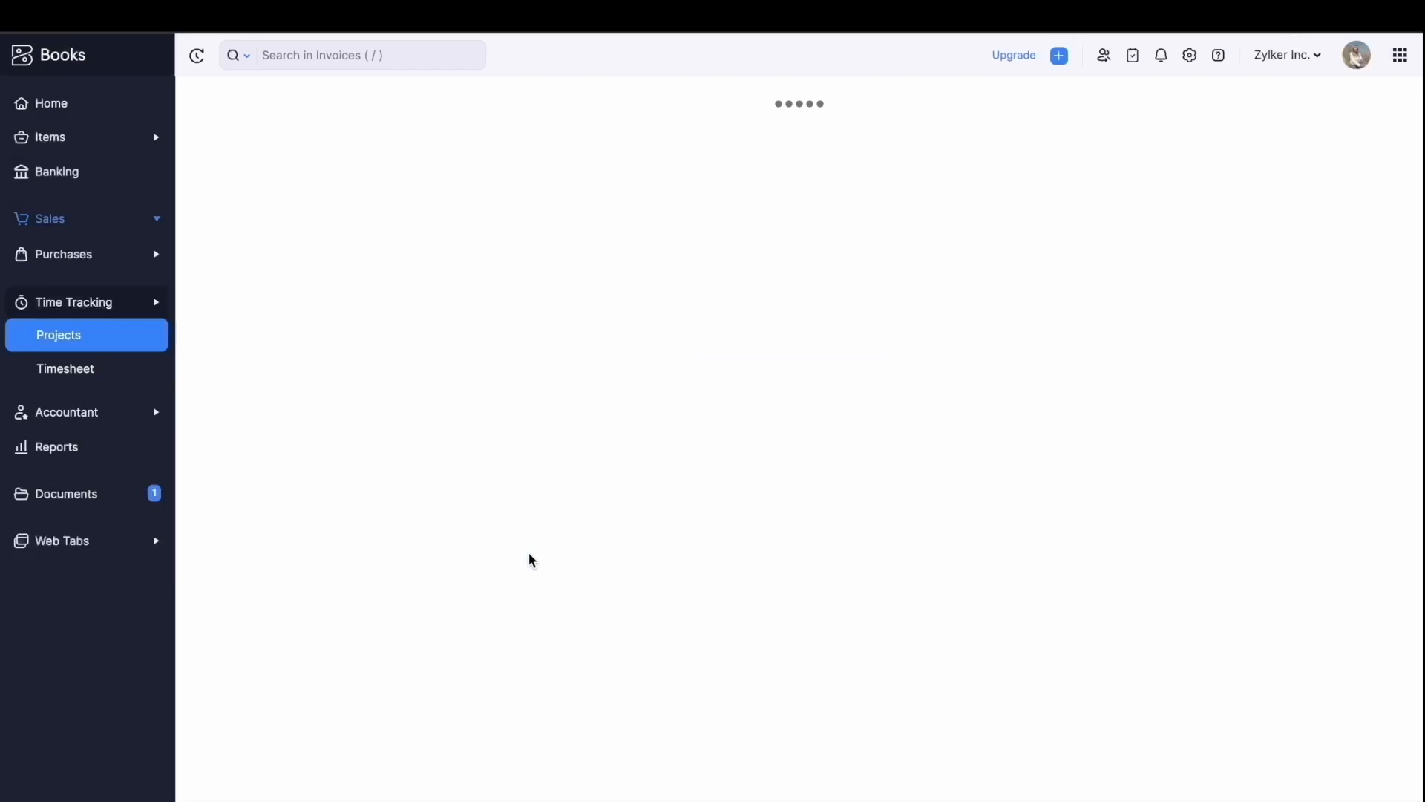
# Review the Website Redesign Project line, its rate and the payment options, save the invoice as a draft, and open its further actions.
pyautogui.scroll(-5, 528, 560)
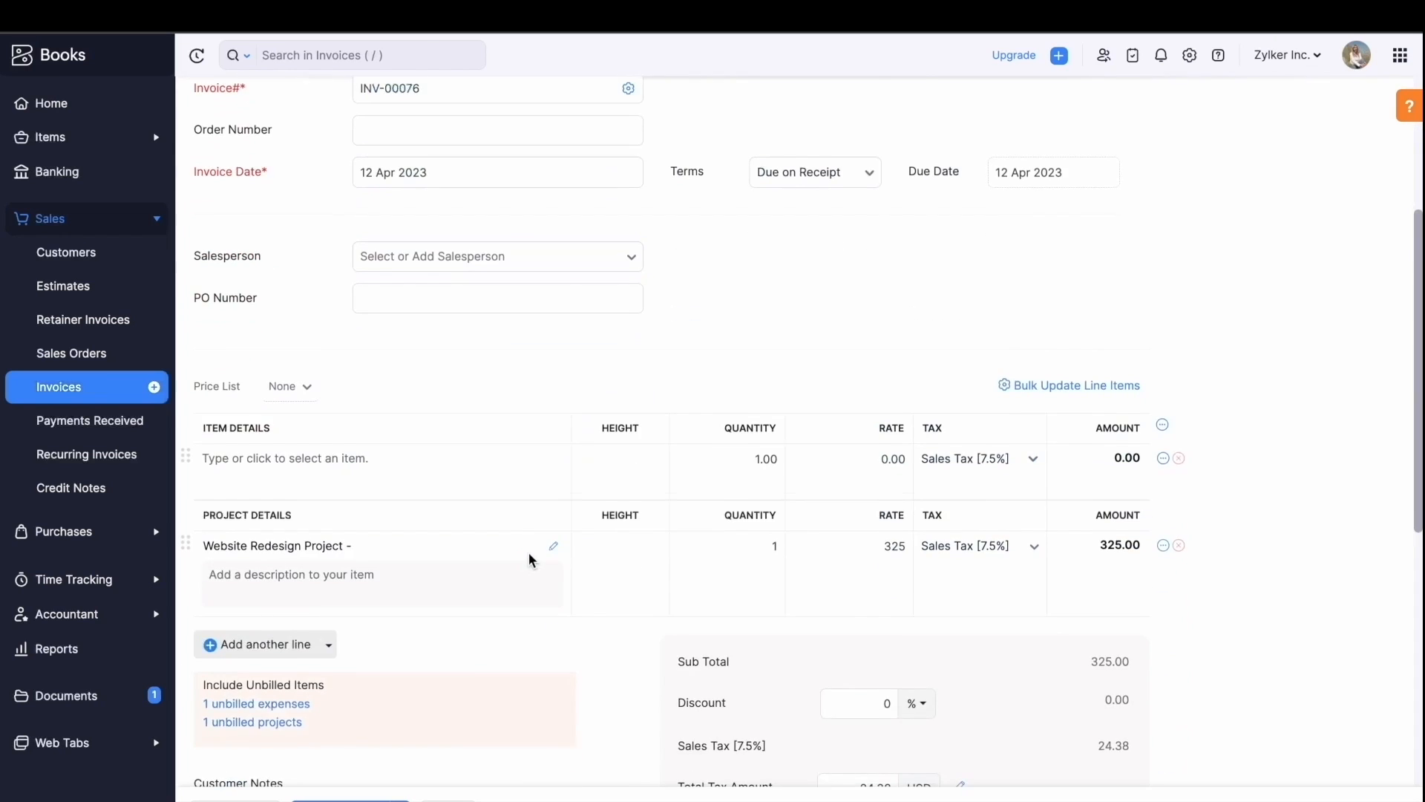
pyautogui.scroll(-1, 529, 559)
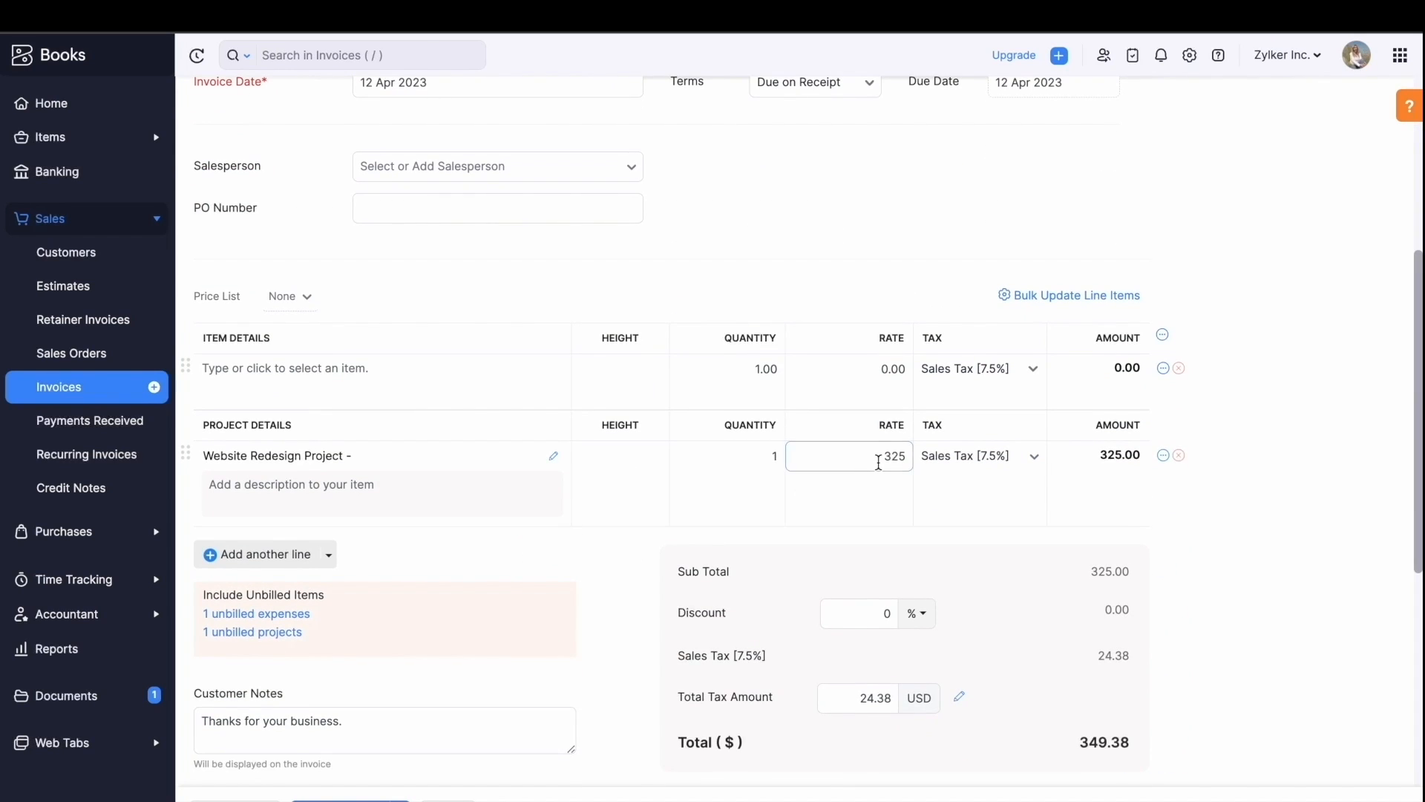
pyautogui.moveTo(878, 462); pyautogui.dragTo(919, 468)
pyautogui.click(862, 462)
pyautogui.scroll(-2, 613, 587)
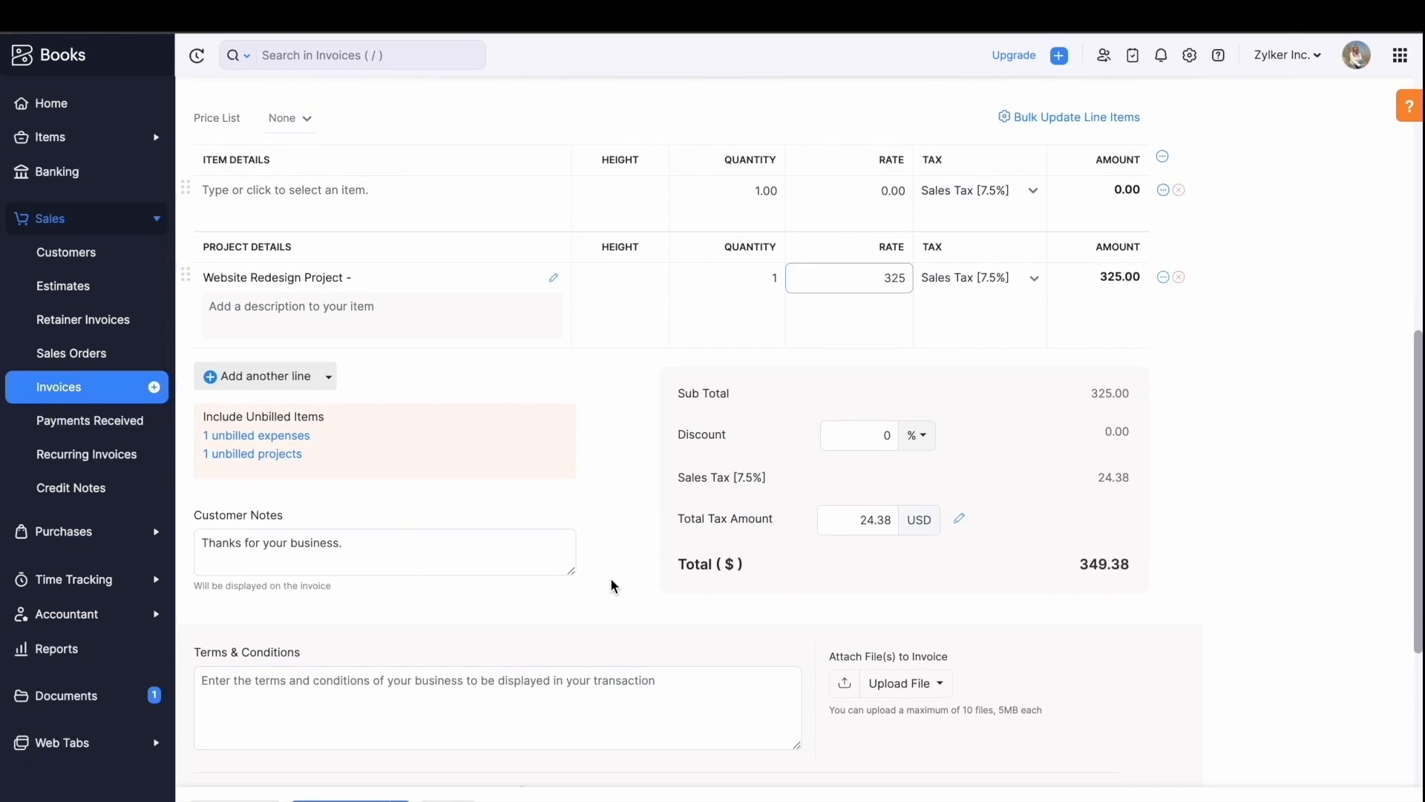
pyautogui.scroll(-4, 613, 586)
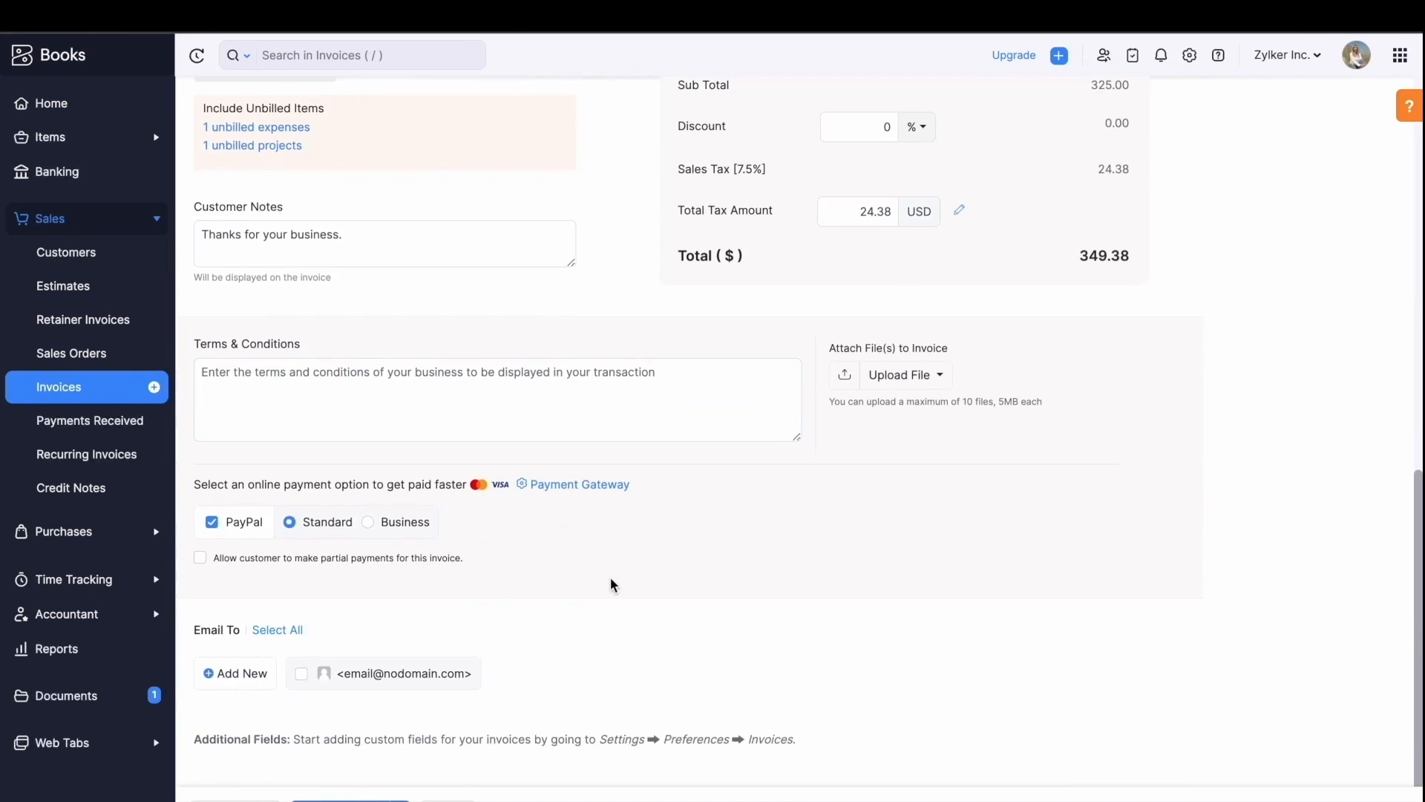
pyautogui.click(236, 800)
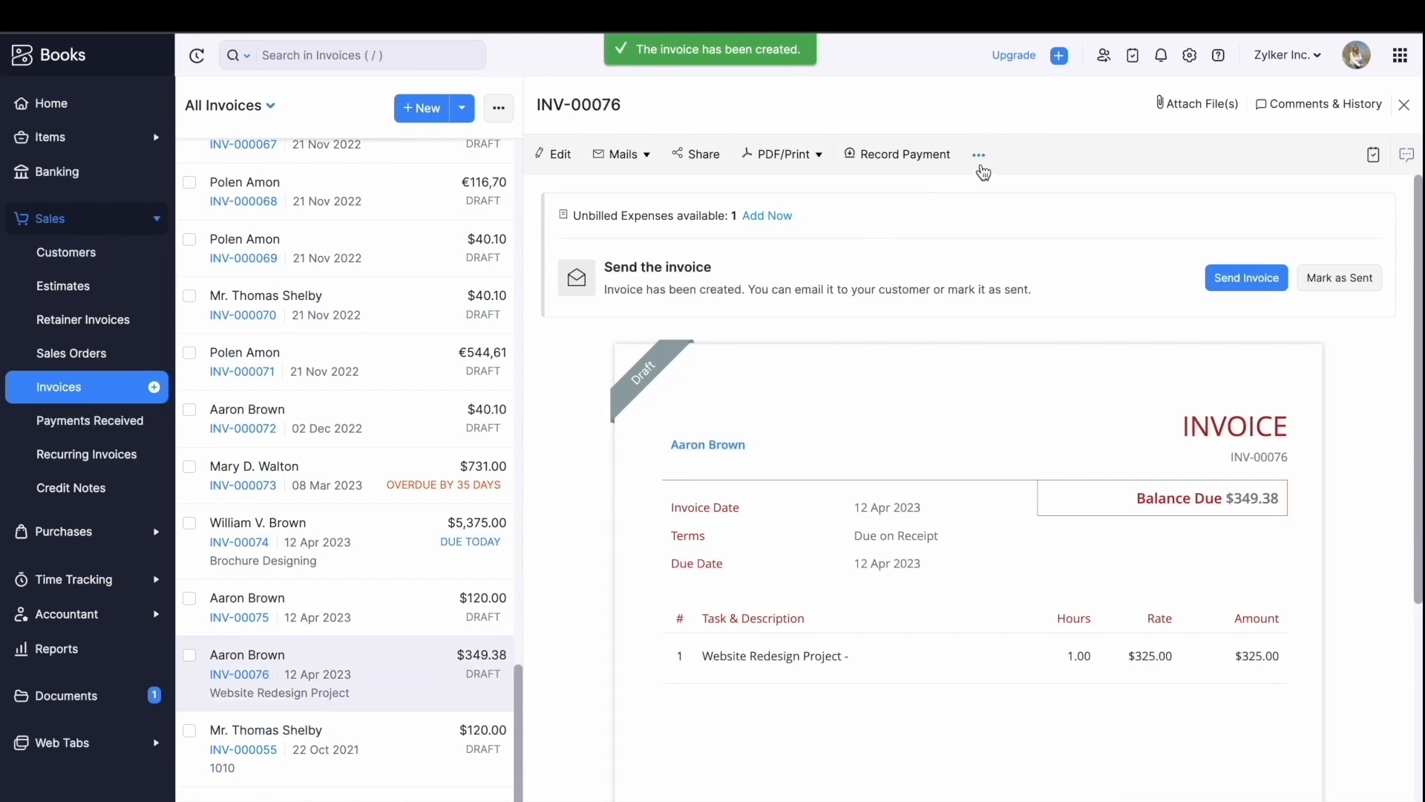
pyautogui.click(979, 155)
pyautogui.click(964, 203)
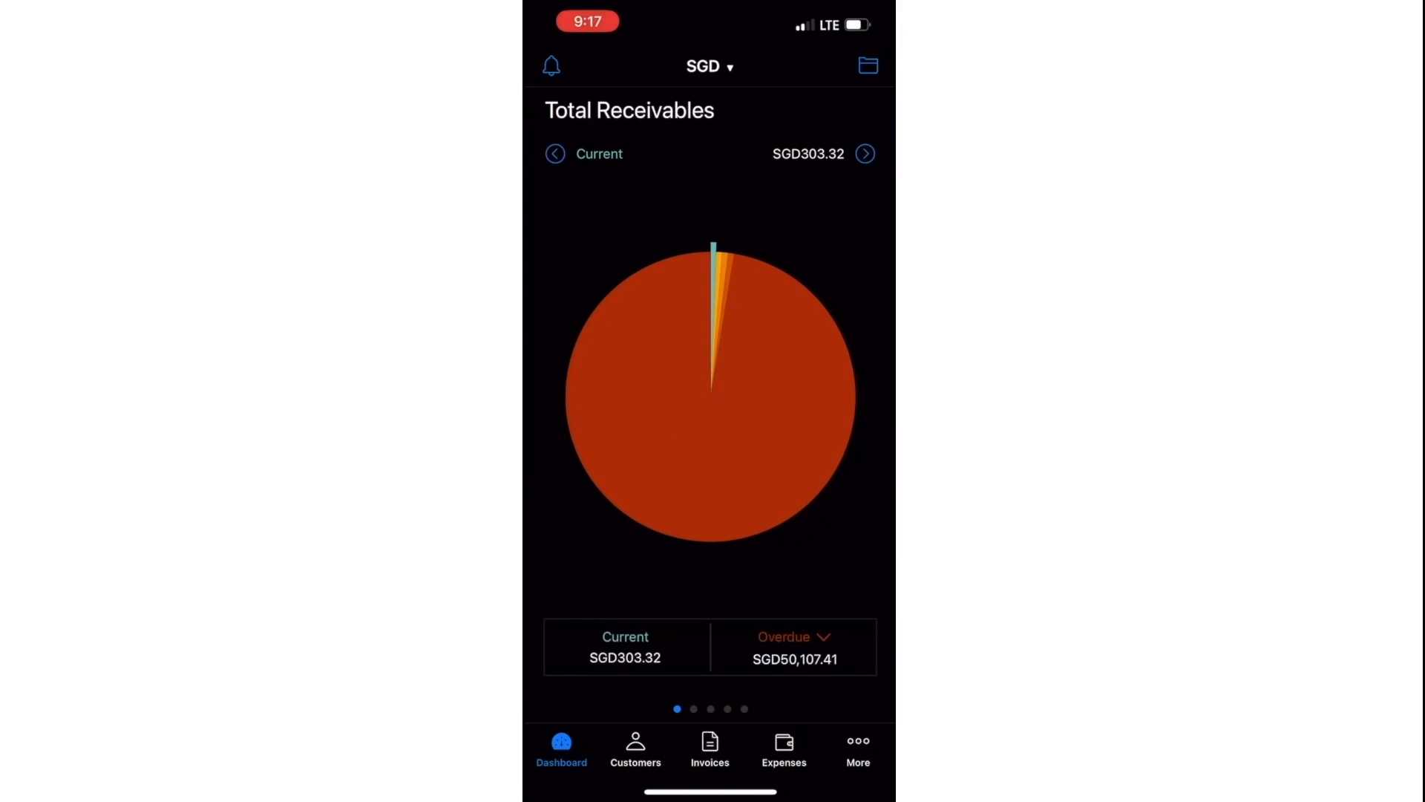
# Switch to the Zoho Books mobile app and start the time tracking timer.
pyautogui.click(858, 748)
pyautogui.scroll(-7, 710, 404)
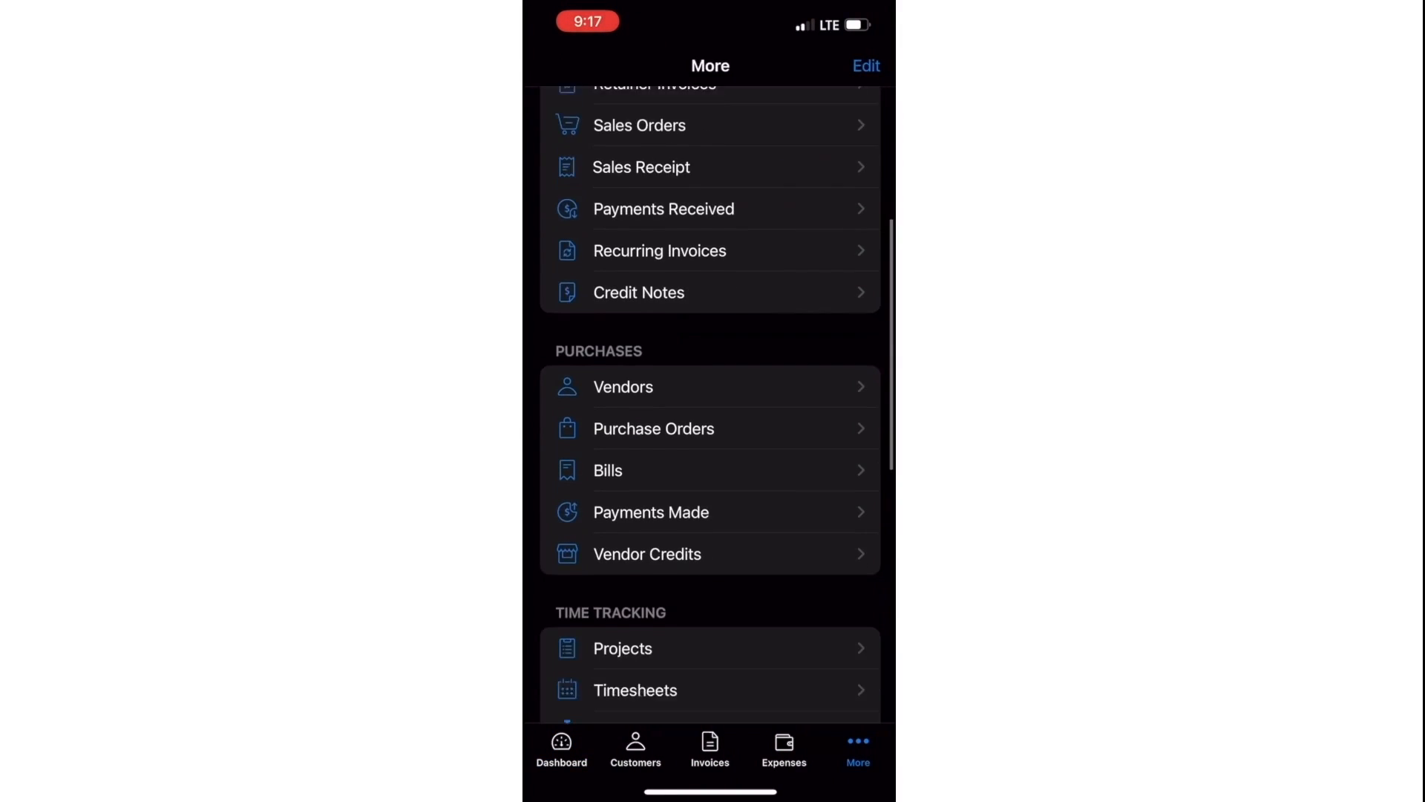
pyautogui.click(668, 528)
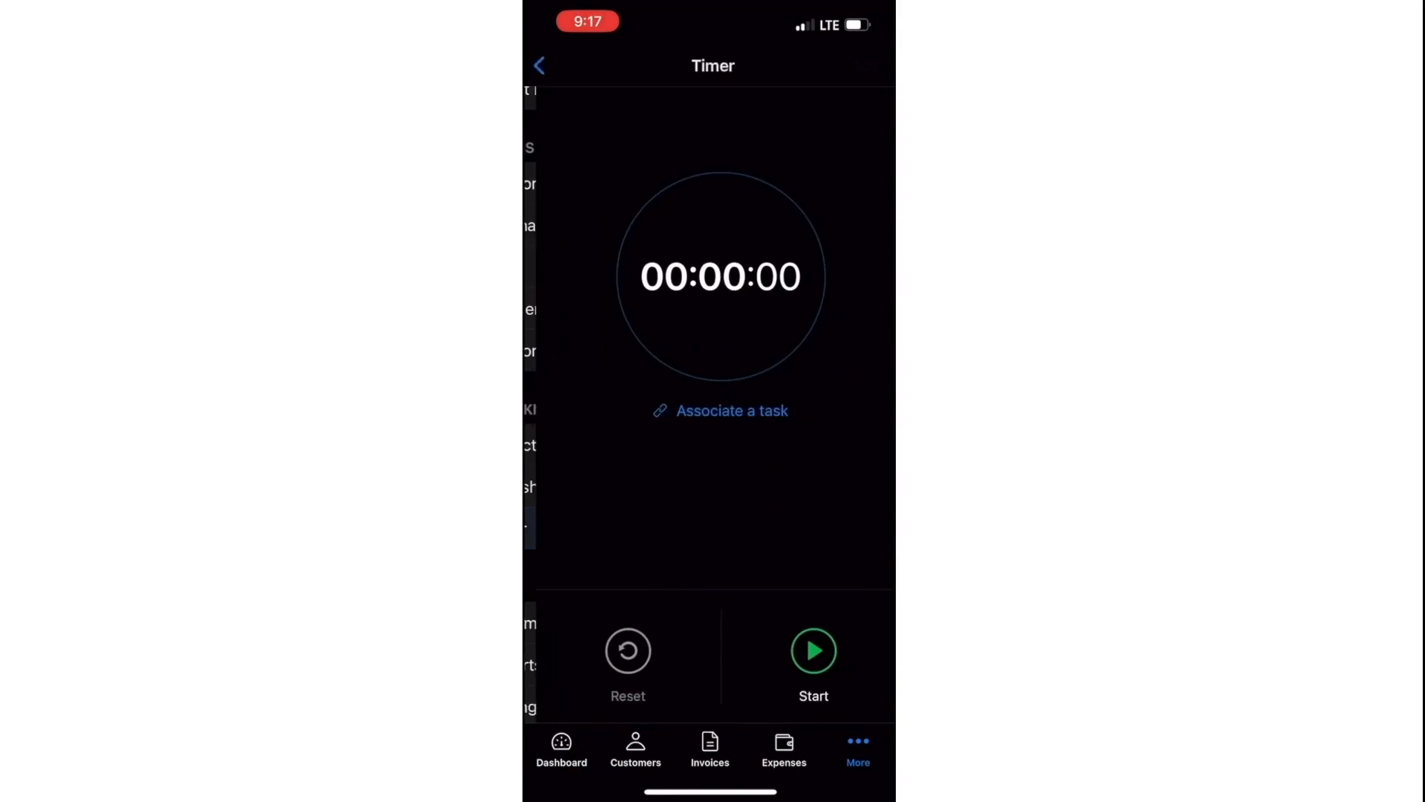
pyautogui.click(802, 650)
# Associate the timer with the Website Redesign Project's UX/UI Design task and the note "Working on Phase2- how the website would look in different screens.".
pyautogui.click(722, 411)
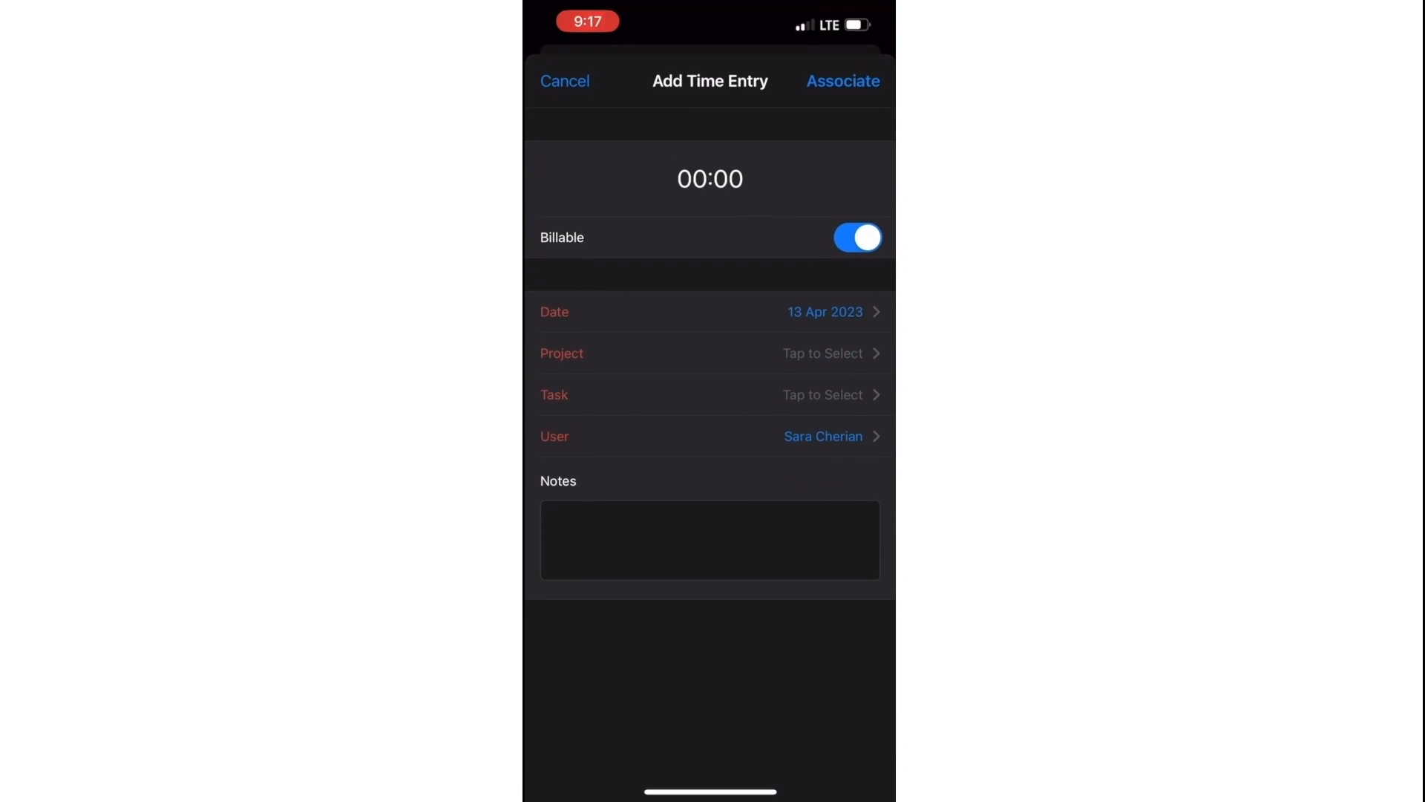
pyautogui.click(823, 353)
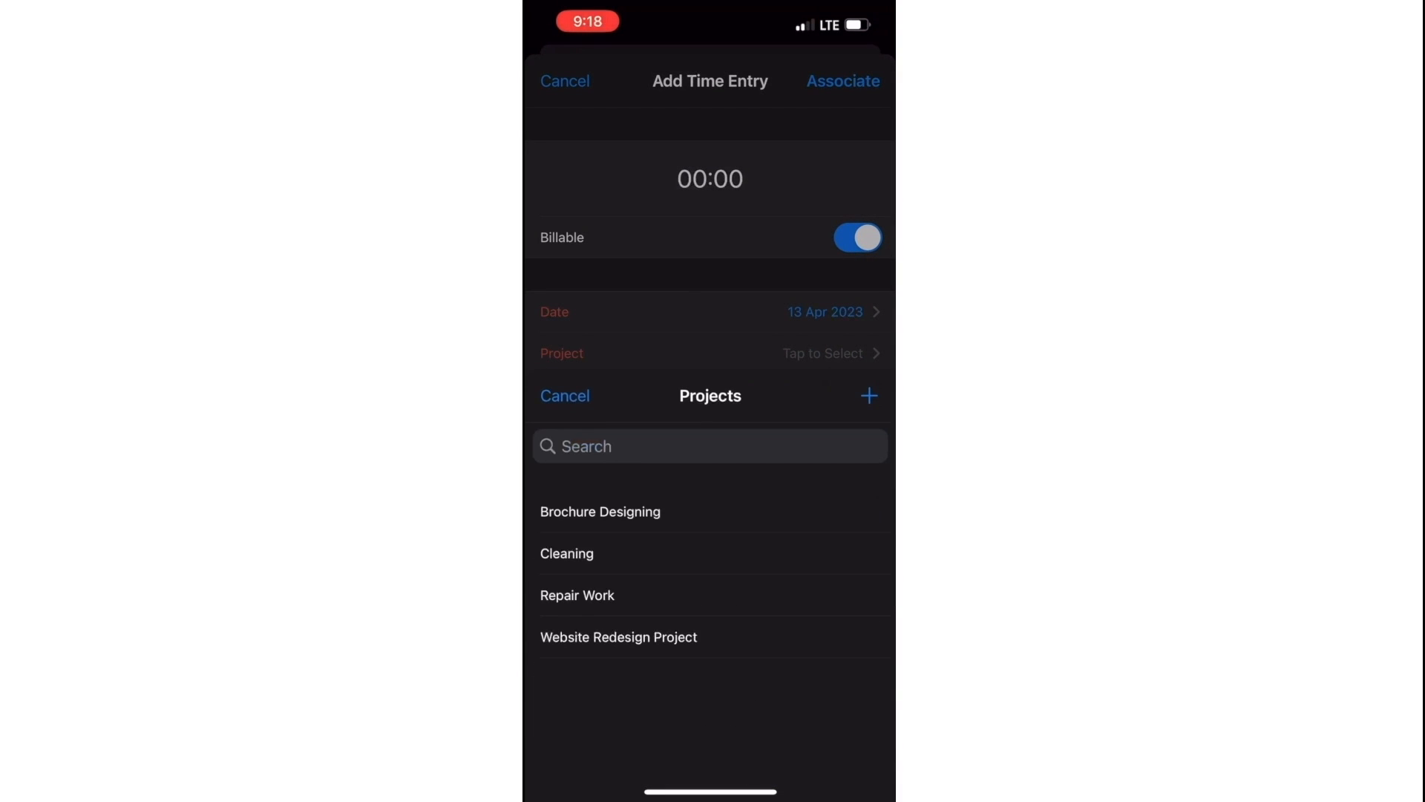
pyautogui.click(618, 636)
pyautogui.click(820, 394)
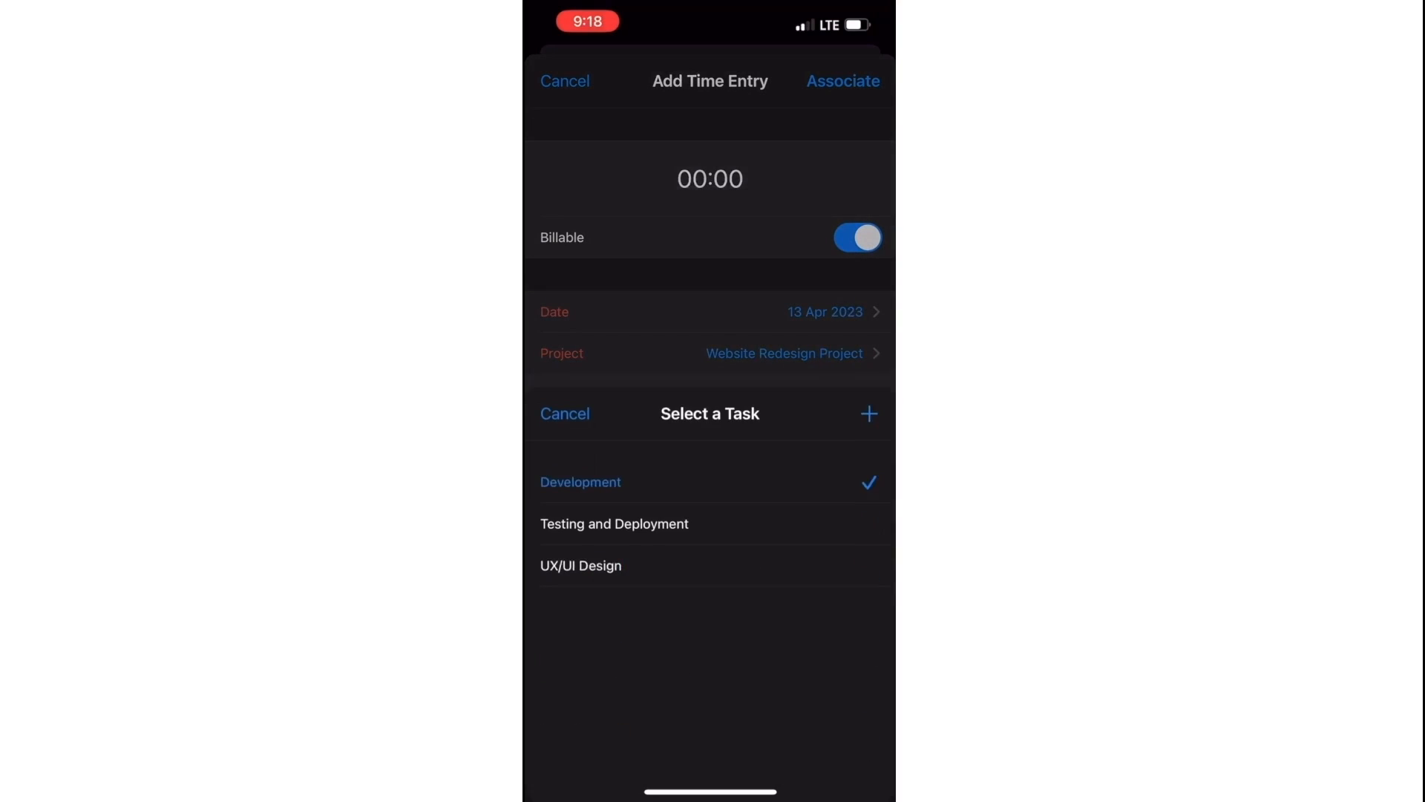
pyautogui.click(581, 547)
pyautogui.click(710, 540)
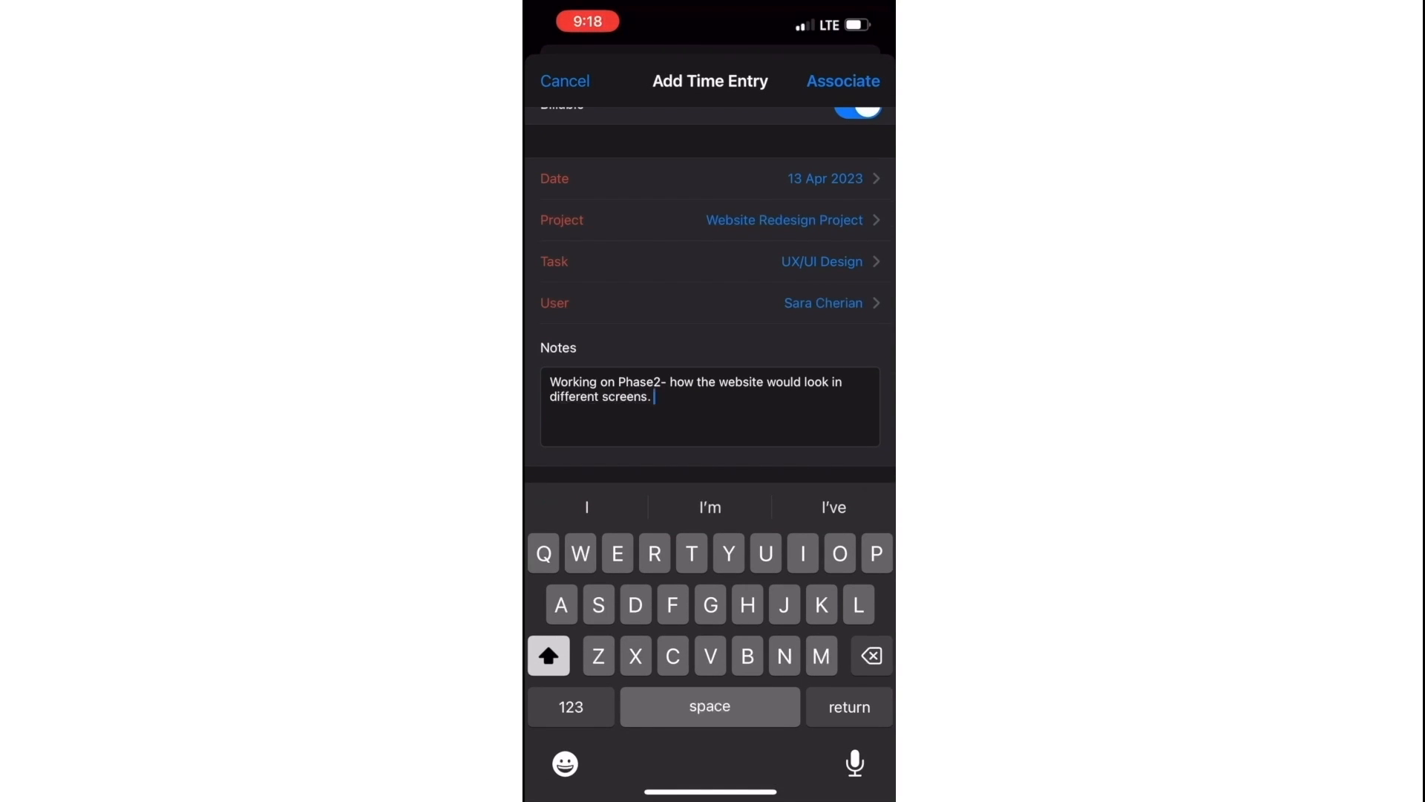
pyautogui.click(844, 80)
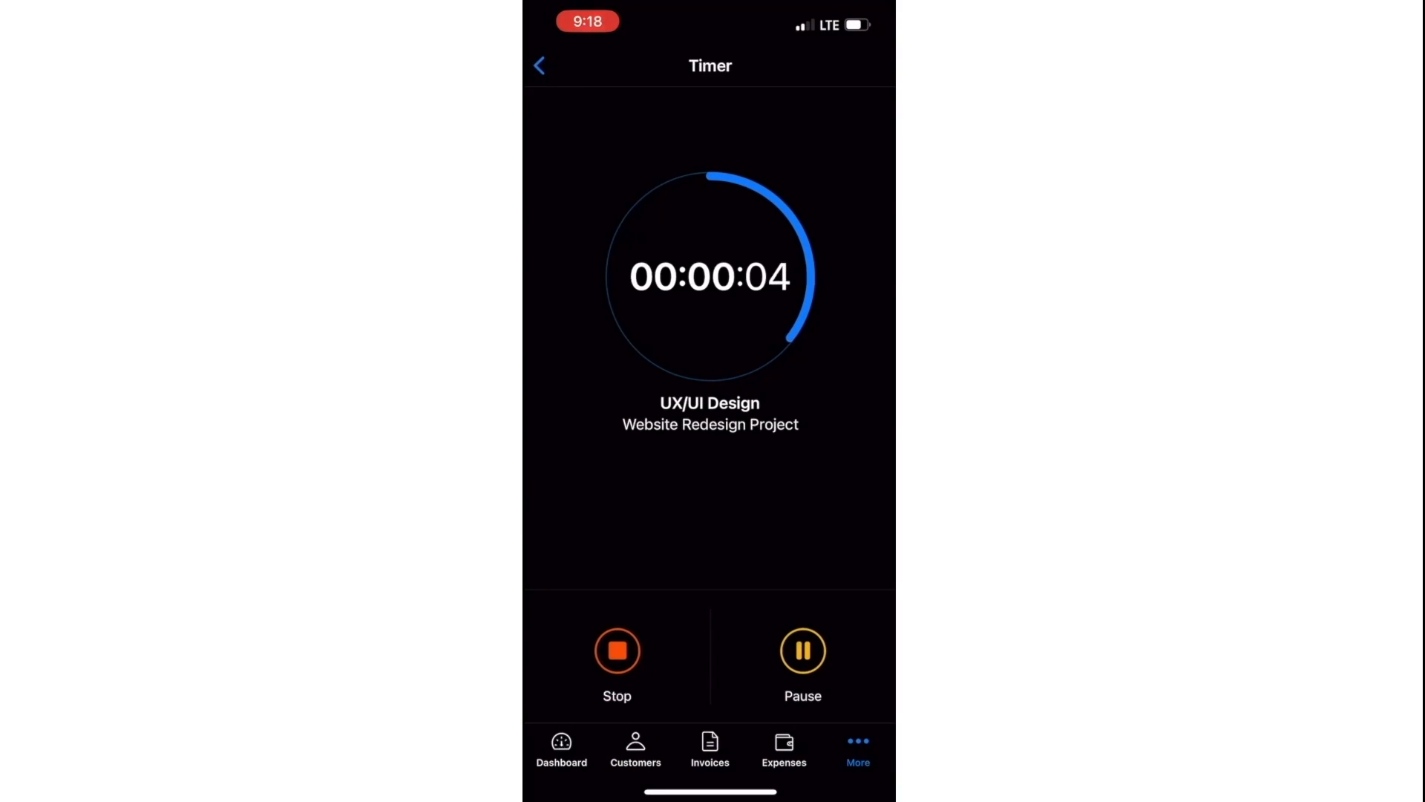
# Leave the timer and browse the logged time entries in the mobile timesheets.
pyautogui.click(540, 66)
pyautogui.click(635, 486)
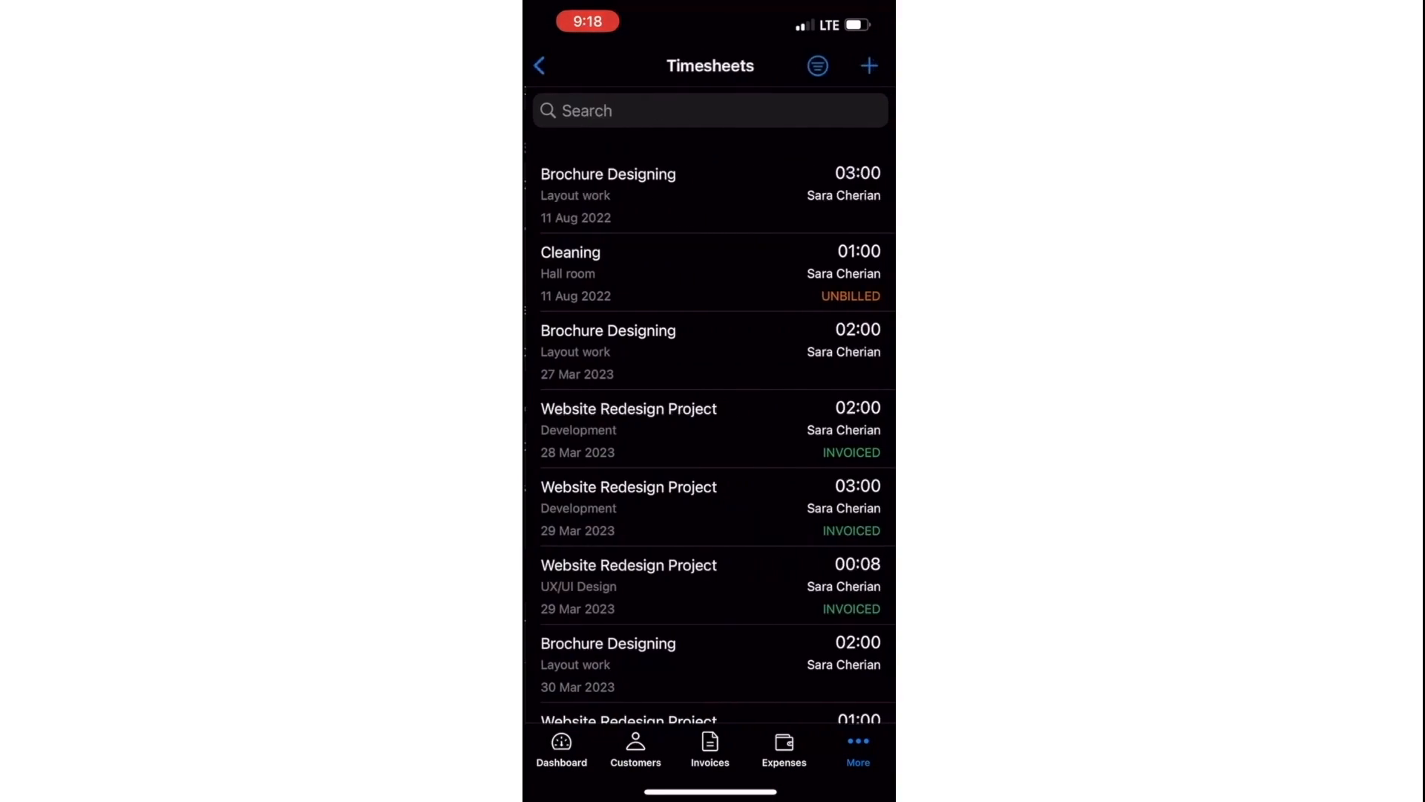
pyautogui.scroll(-6, 710, 409)
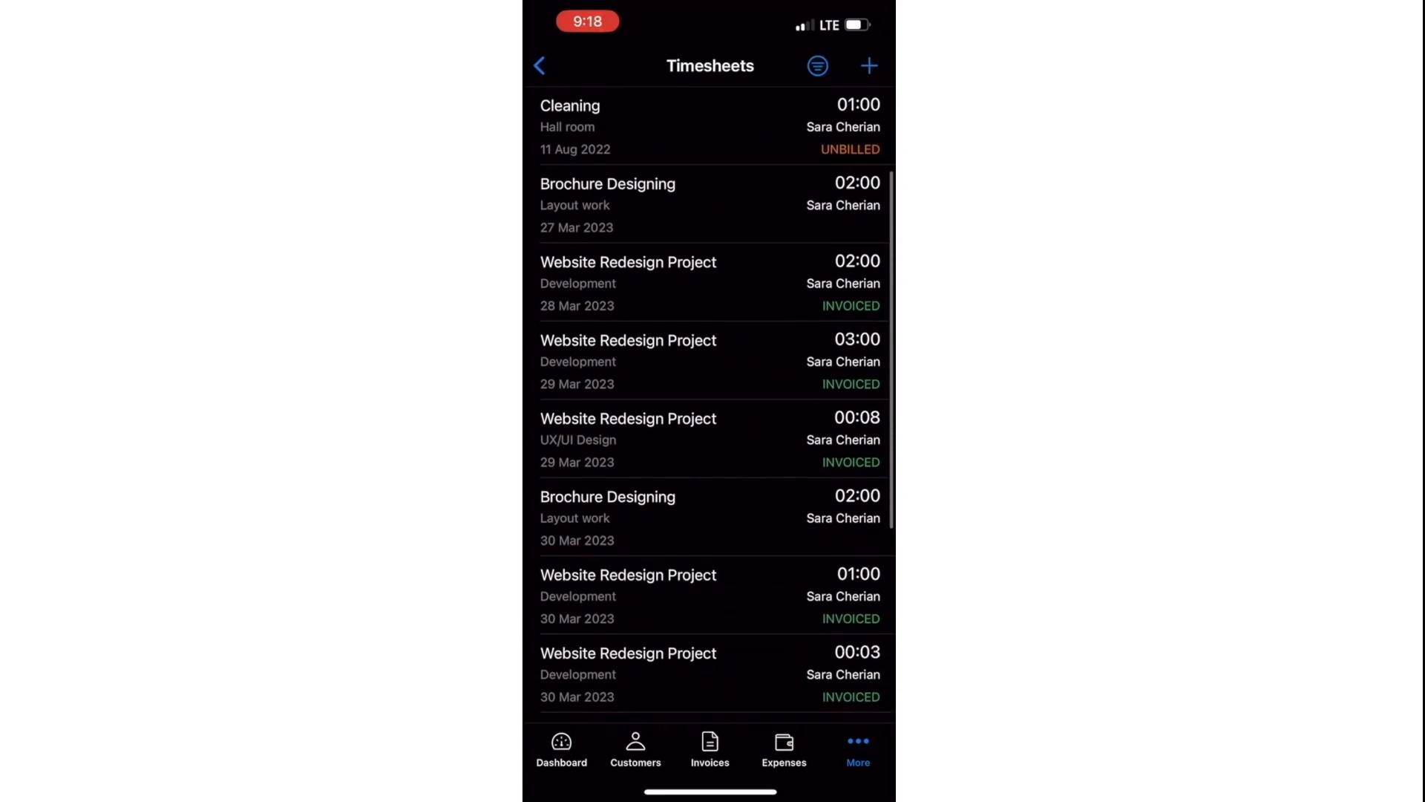
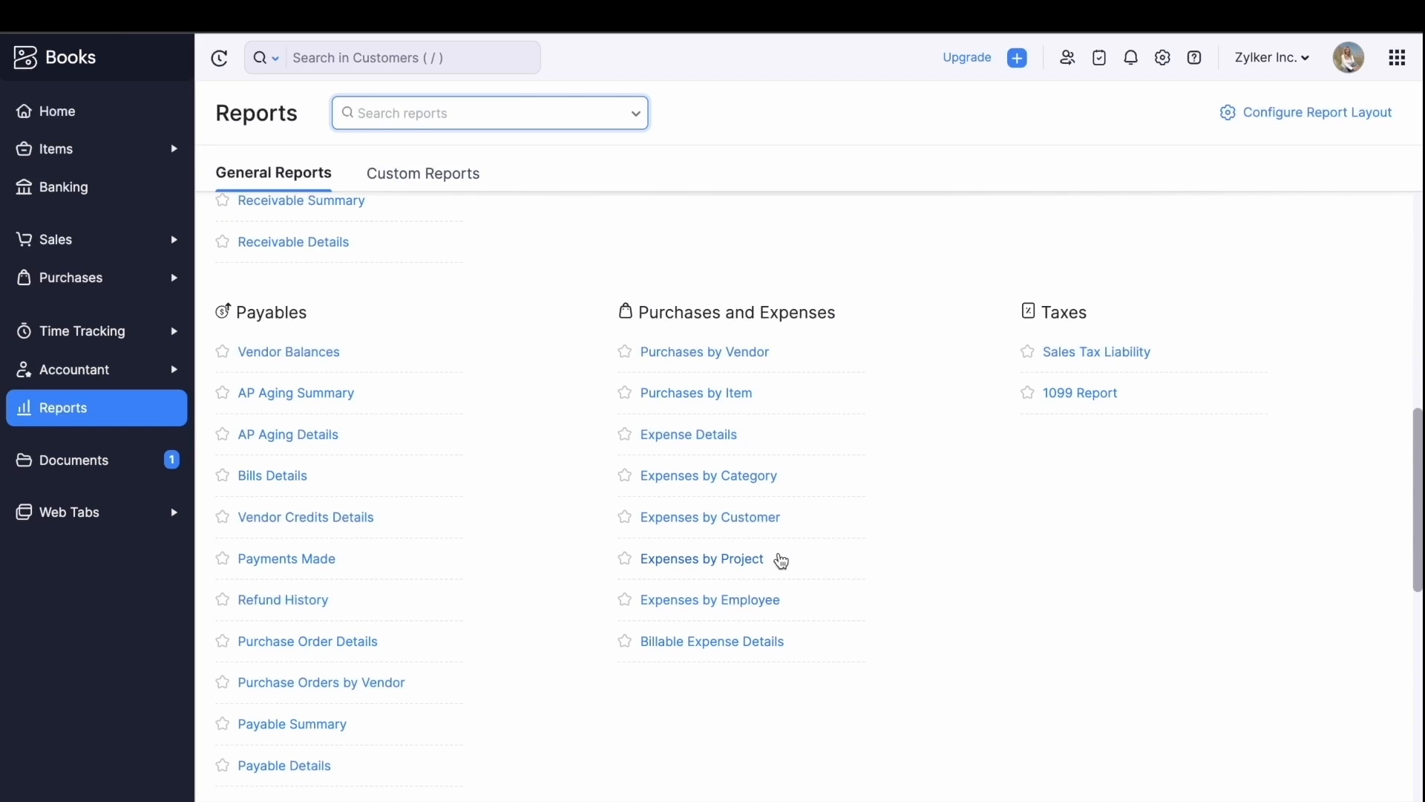
# View the Expenses by Project report with the Website Redesign Project's expense amount, and the Timesheet Profitability Summary report.
pyautogui.click(761, 568)
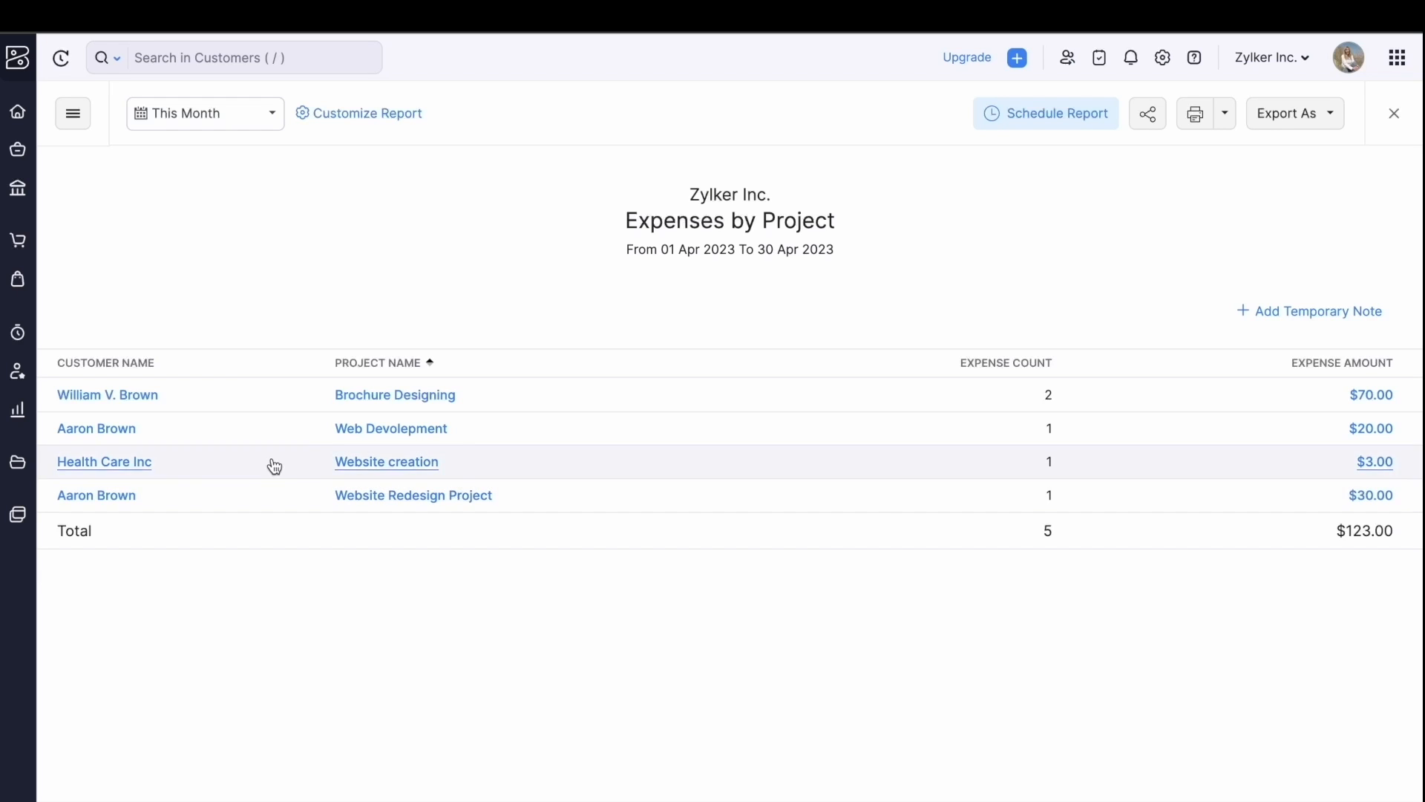
pyautogui.click(1368, 496)
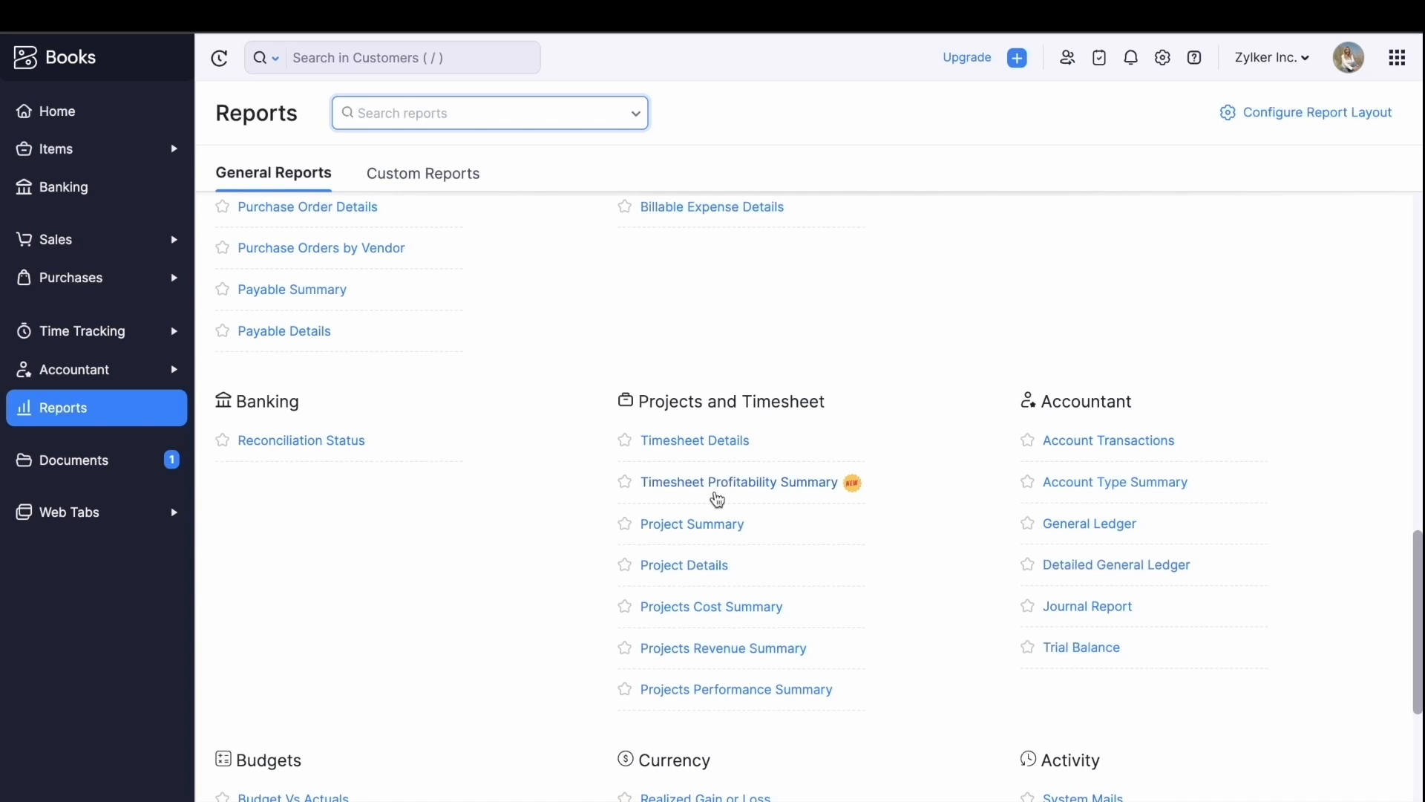
pyautogui.click(717, 496)
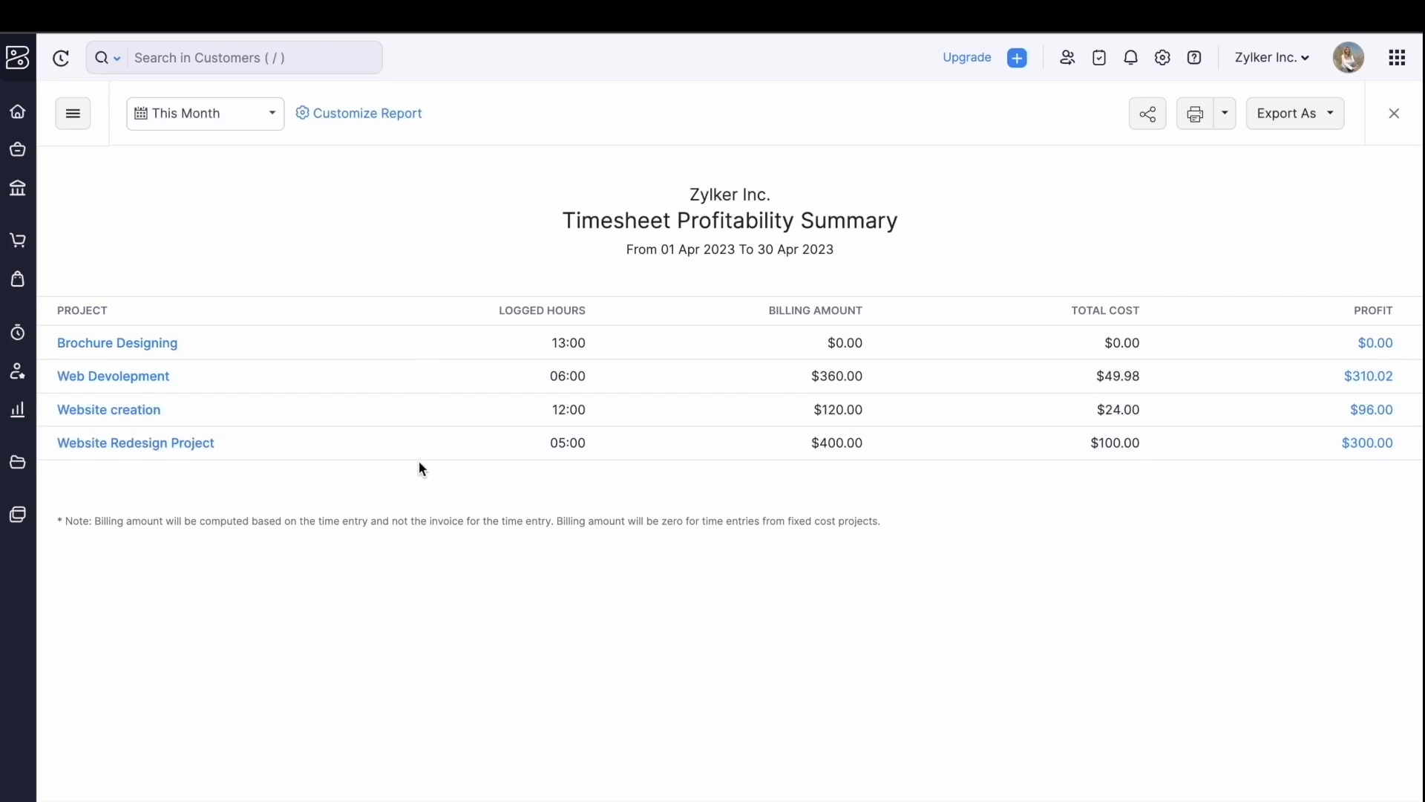
# View the Projects Cost Summary report from the Projects and Timesheet reports.
pyautogui.click(18, 410)
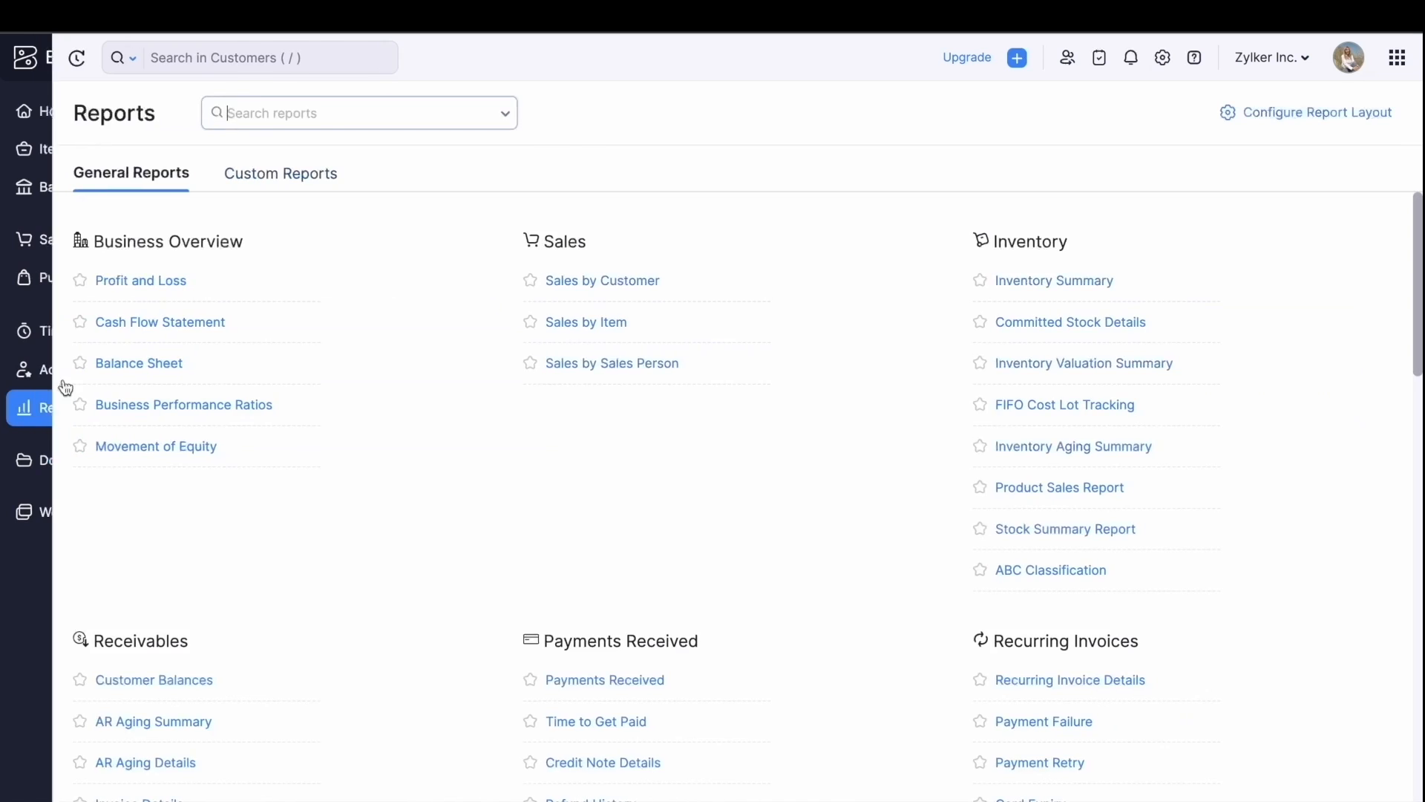
pyautogui.scroll(-10, 498, 579)
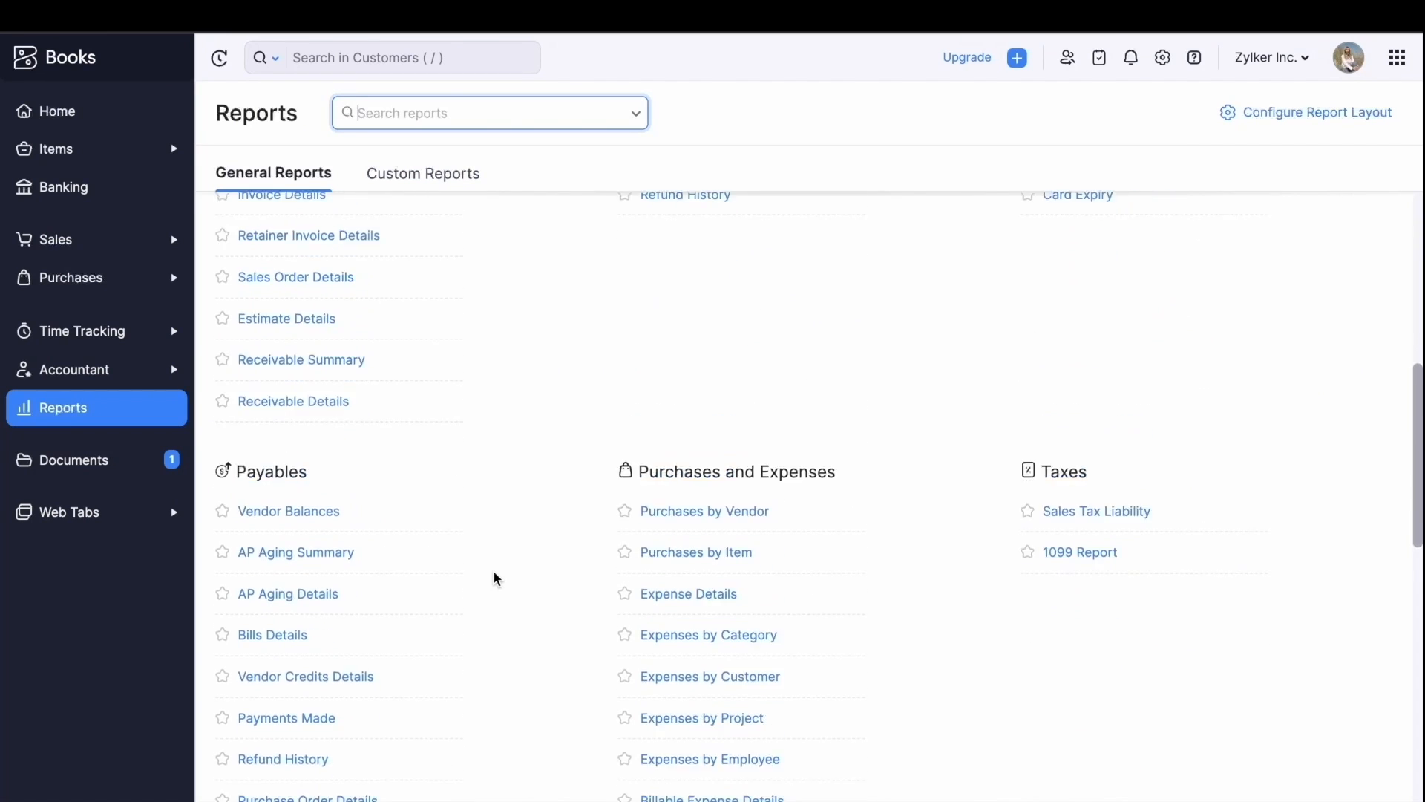
pyautogui.scroll(-5, 497, 579)
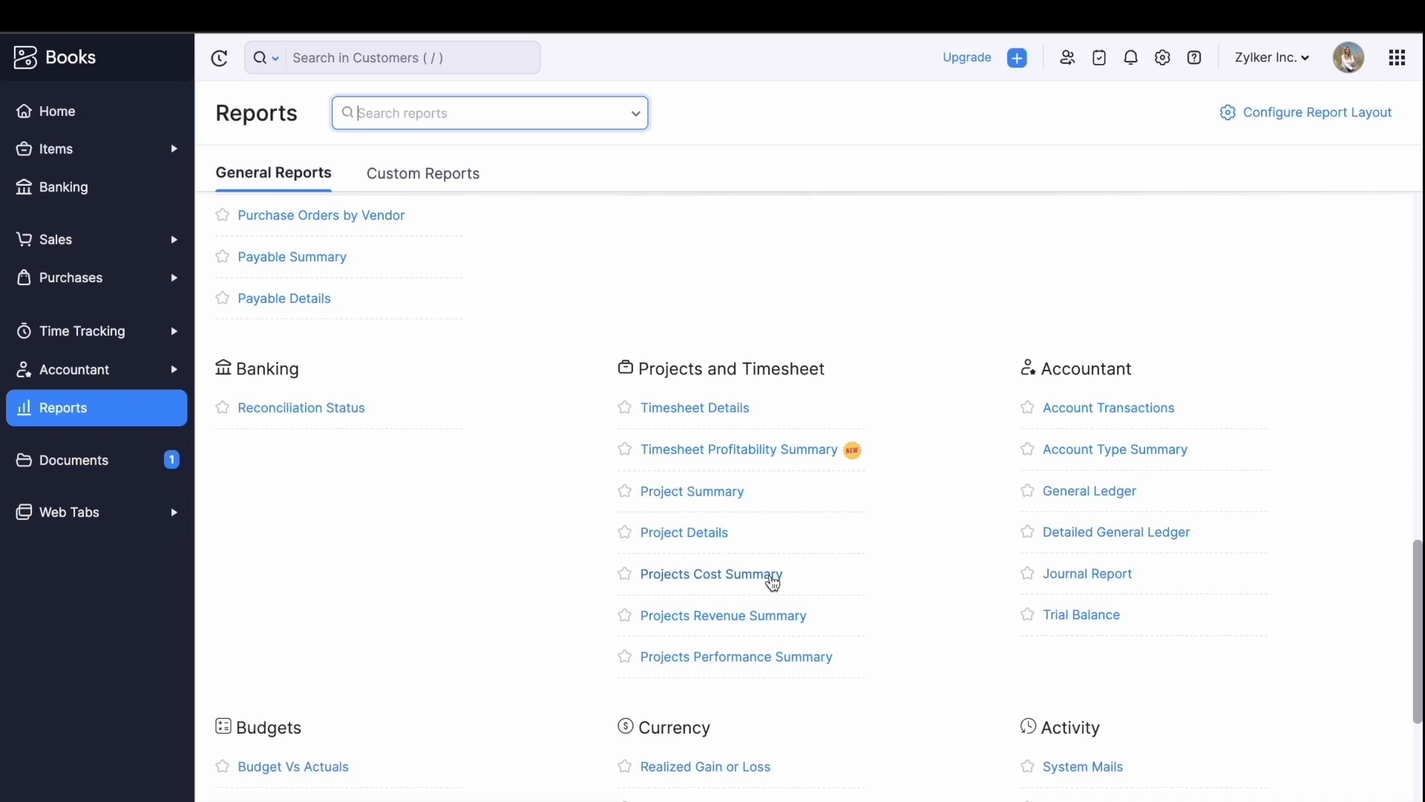
pyautogui.click(770, 576)
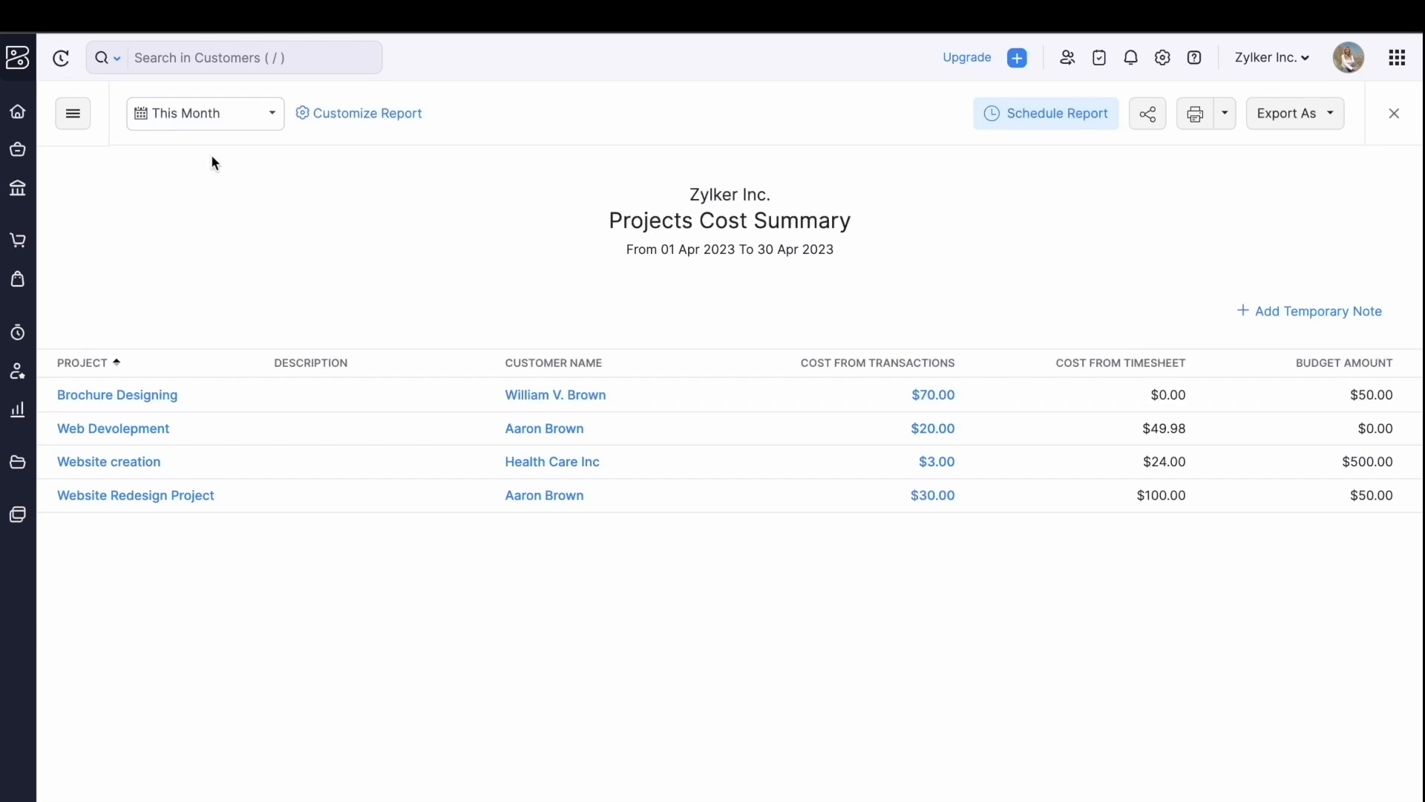
# View the Projects Revenue Summary report to compare each project's actual revenue with its budget amount.
pyautogui.click(16, 408)
pyautogui.scroll(-10, 572, 546)
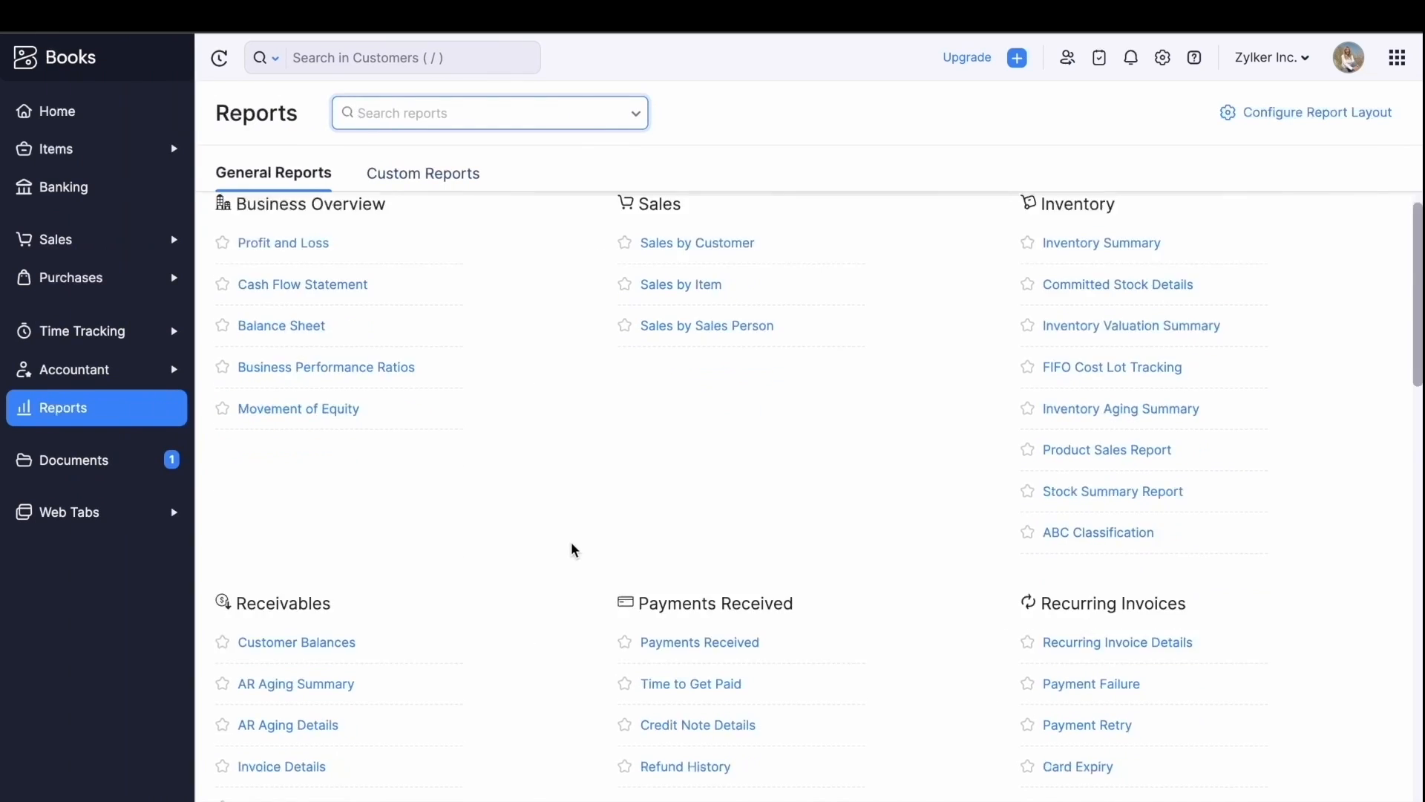
pyautogui.scroll(-8, 572, 549)
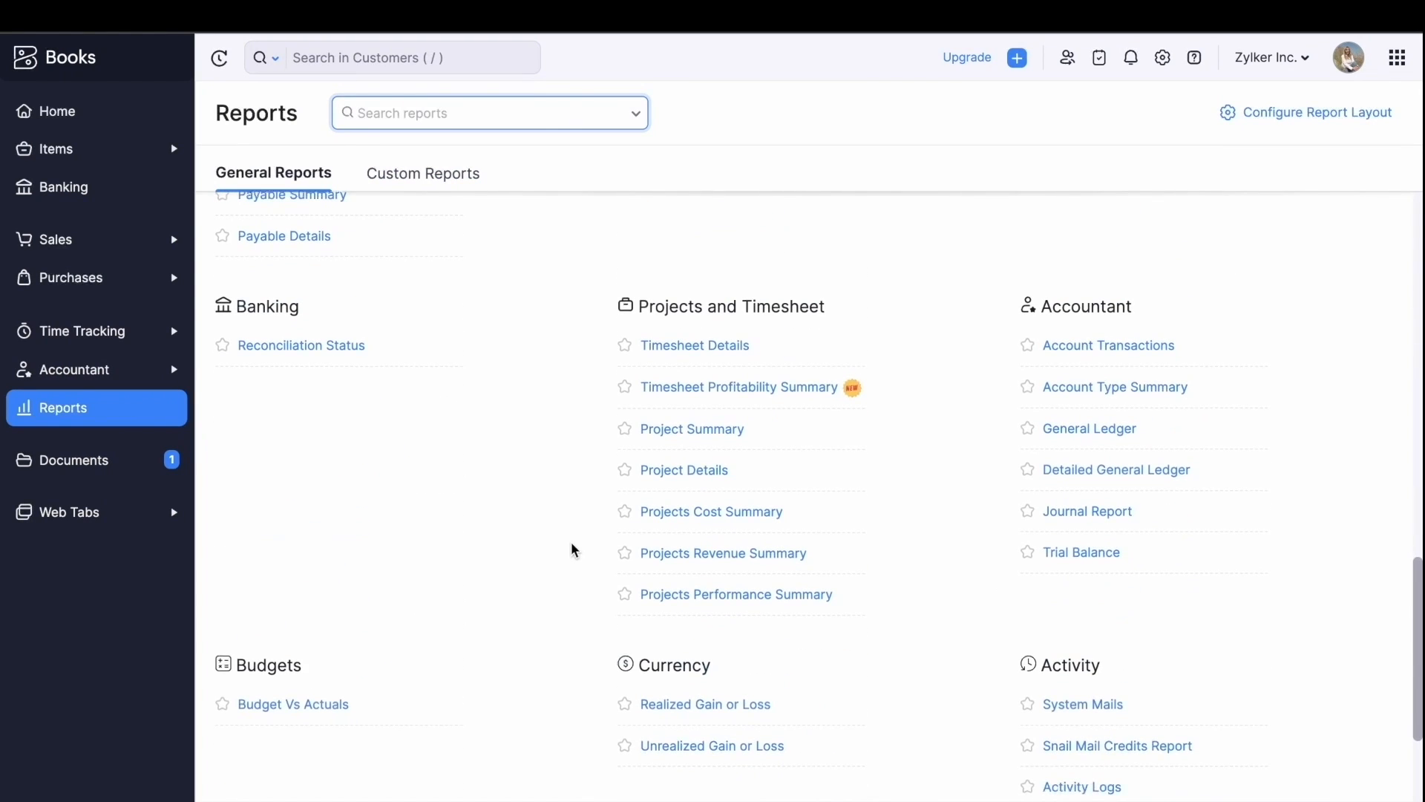
pyautogui.click(760, 564)
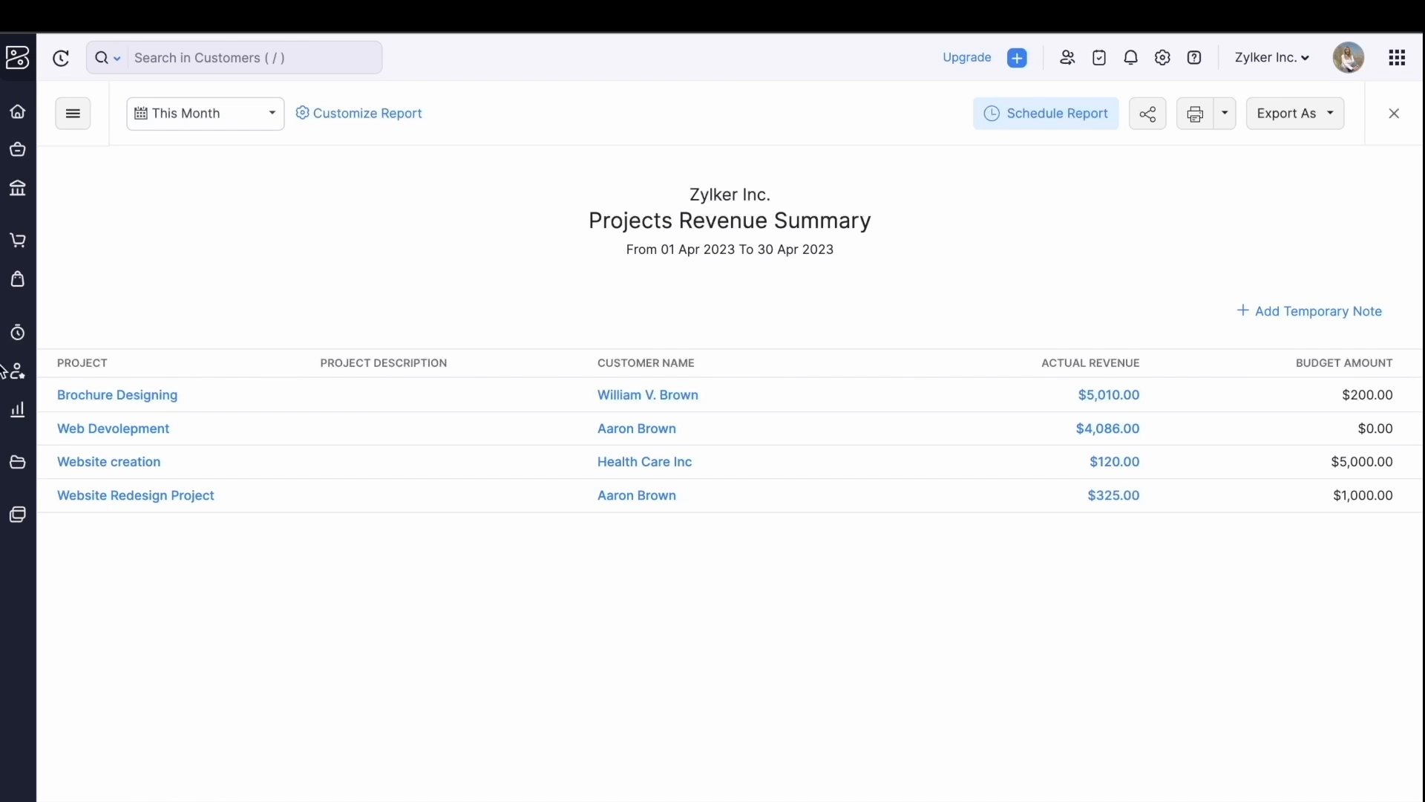
# View the Projects Performance Summary report to compare budgeted and actual costs and revenue per project.
pyautogui.click(17, 409)
pyautogui.scroll(-5, 627, 620)
pyautogui.scroll(-15, 627, 620)
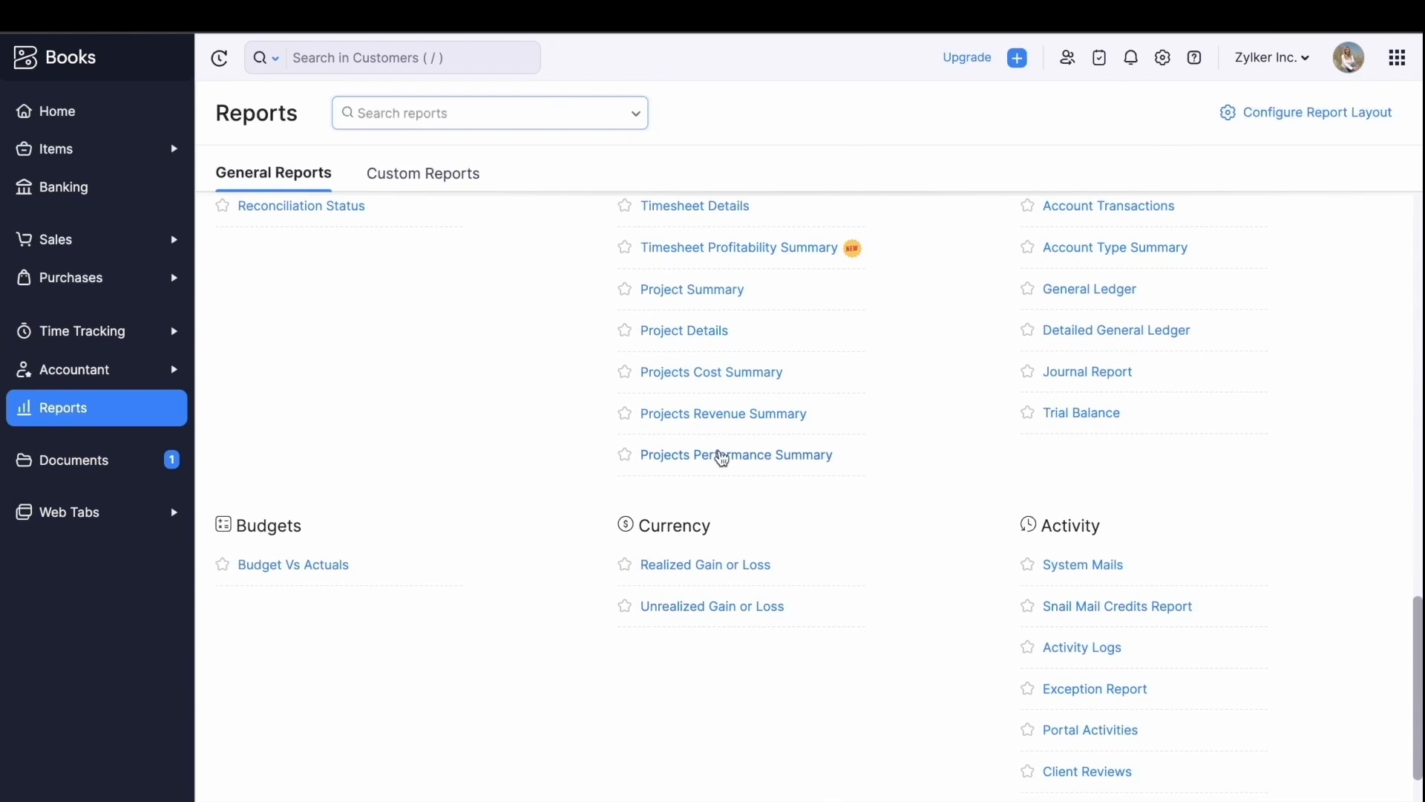
pyautogui.click(719, 455)
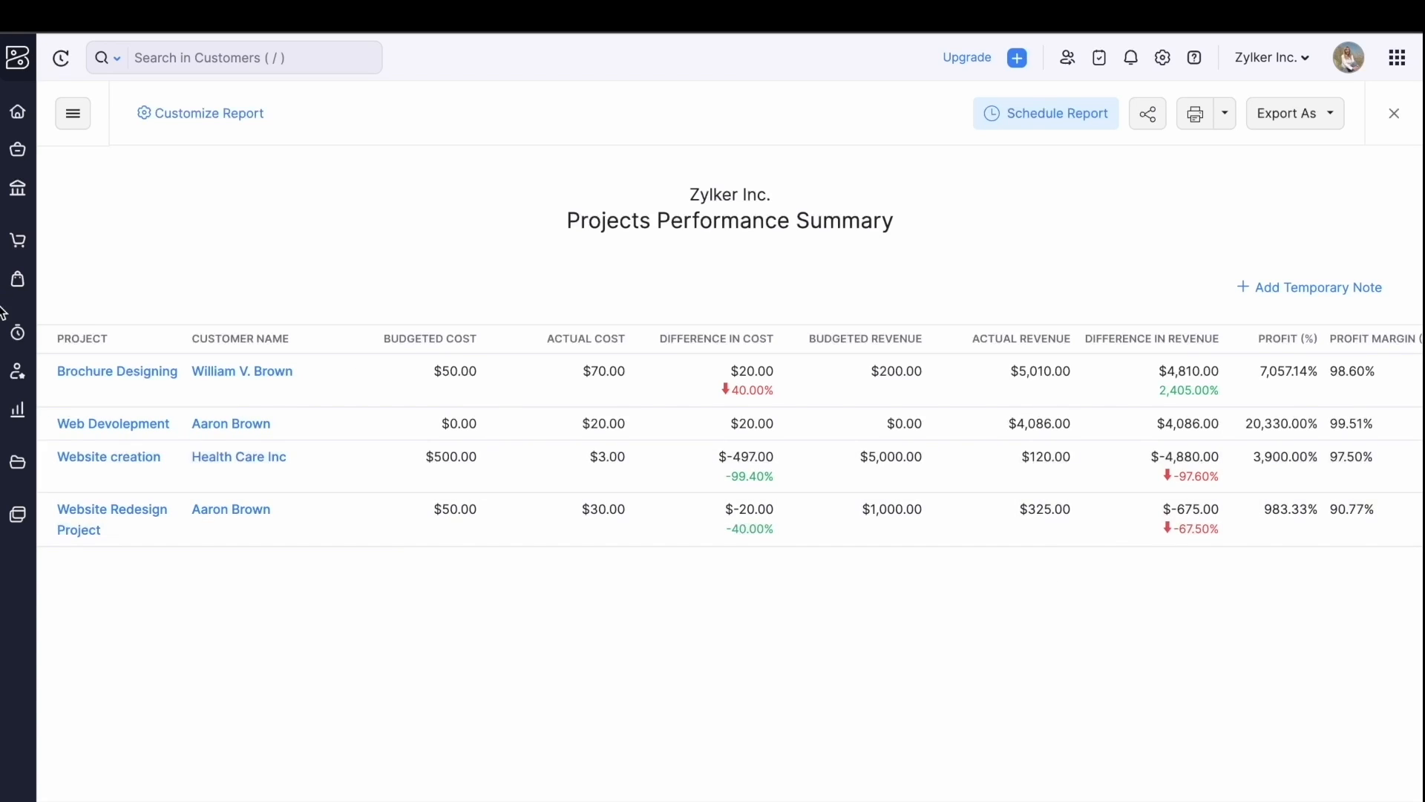
# View the Project Summary report and examine its logged vs budgeted, billable vs non-billable, and billed vs unbilled columns.
pyautogui.click(18, 410)
pyautogui.click(674, 405)
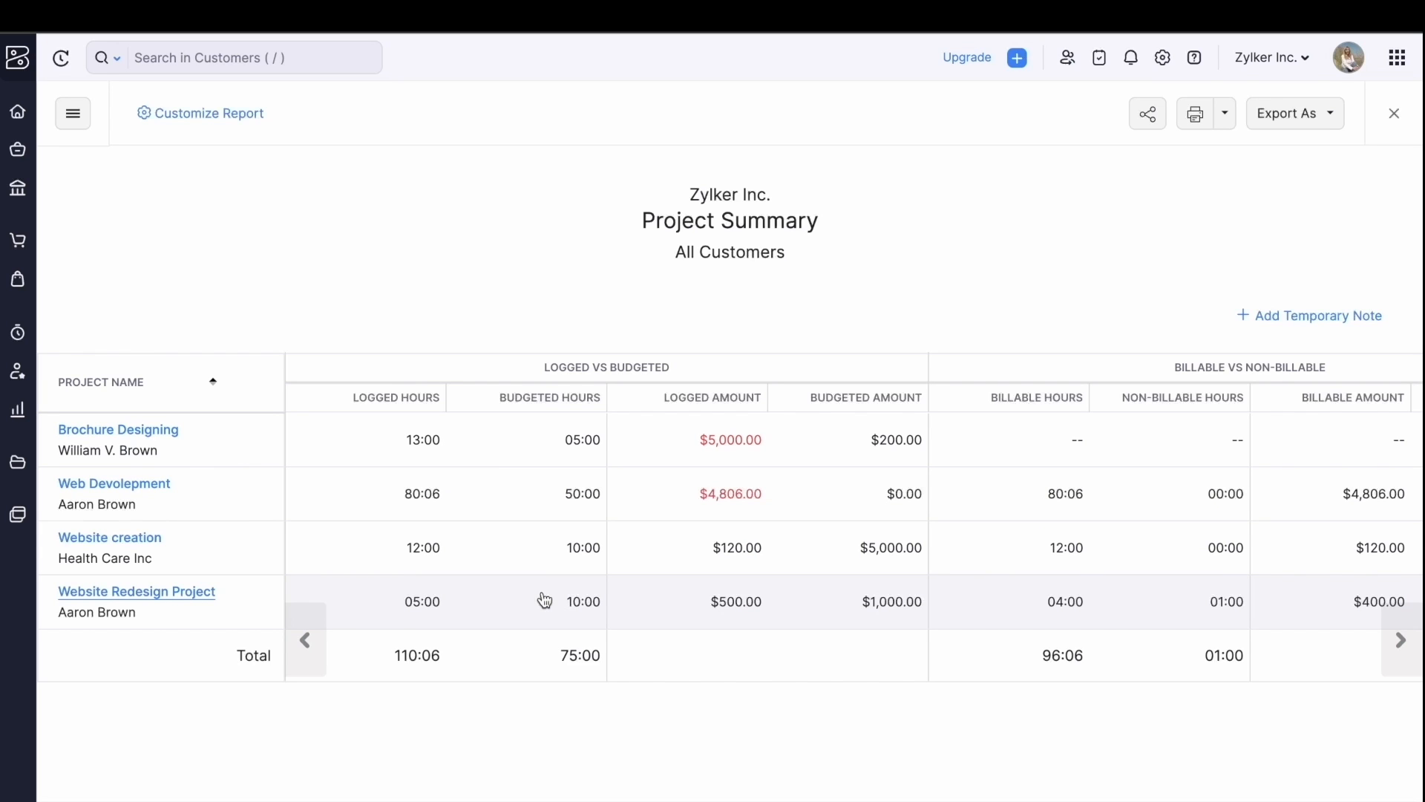
pyautogui.hscroll(5, 901, 639)
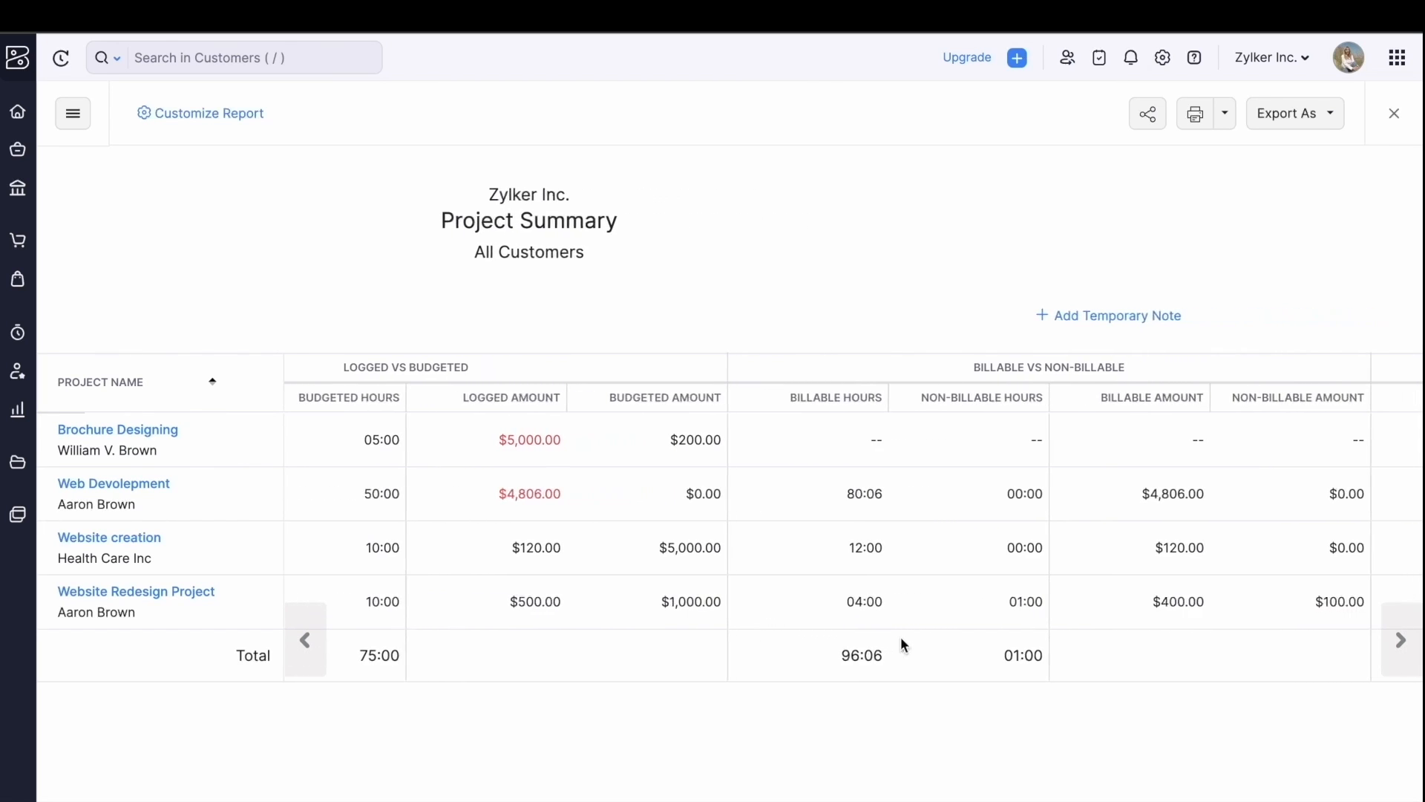
pyautogui.hscroll(5, 901, 639)
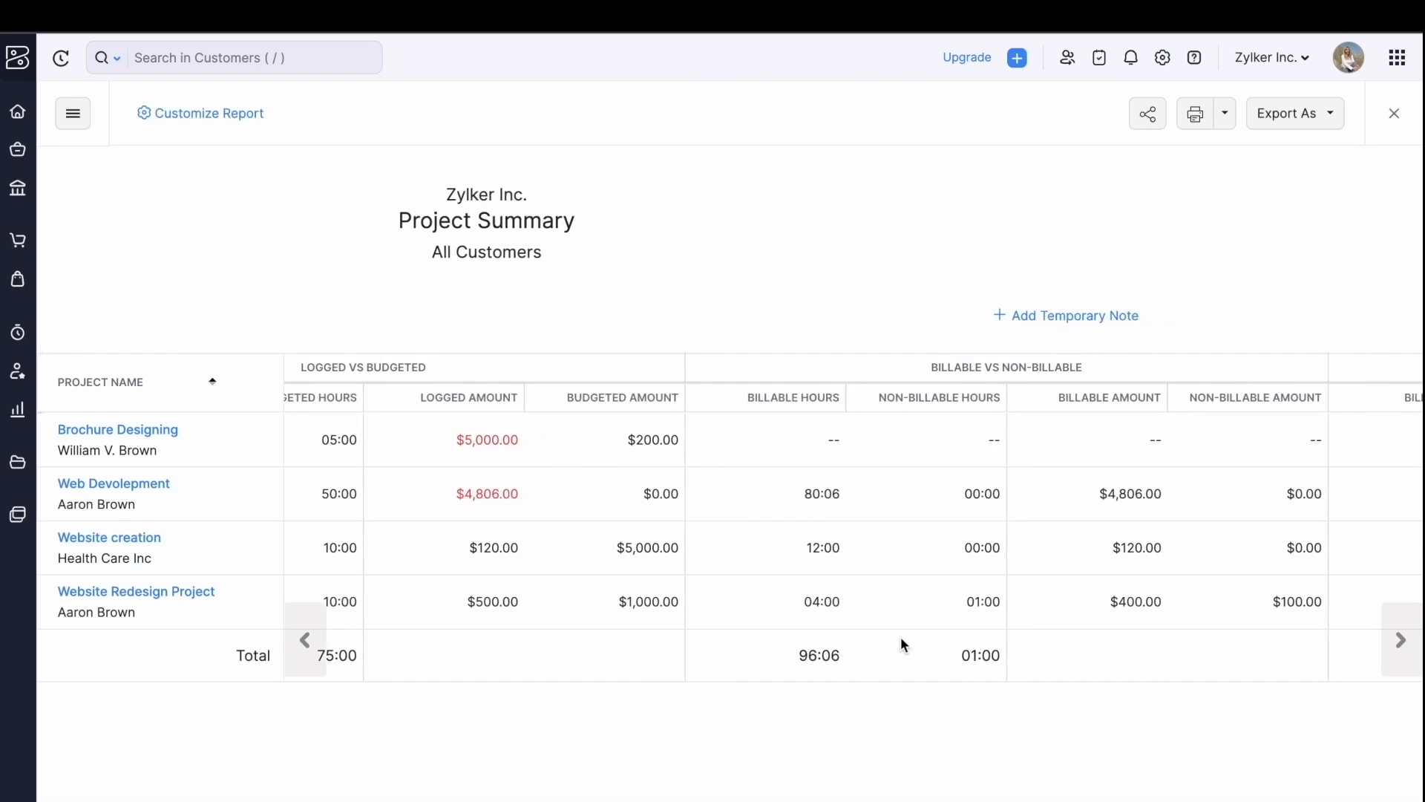
pyautogui.hscroll(4, 903, 644)
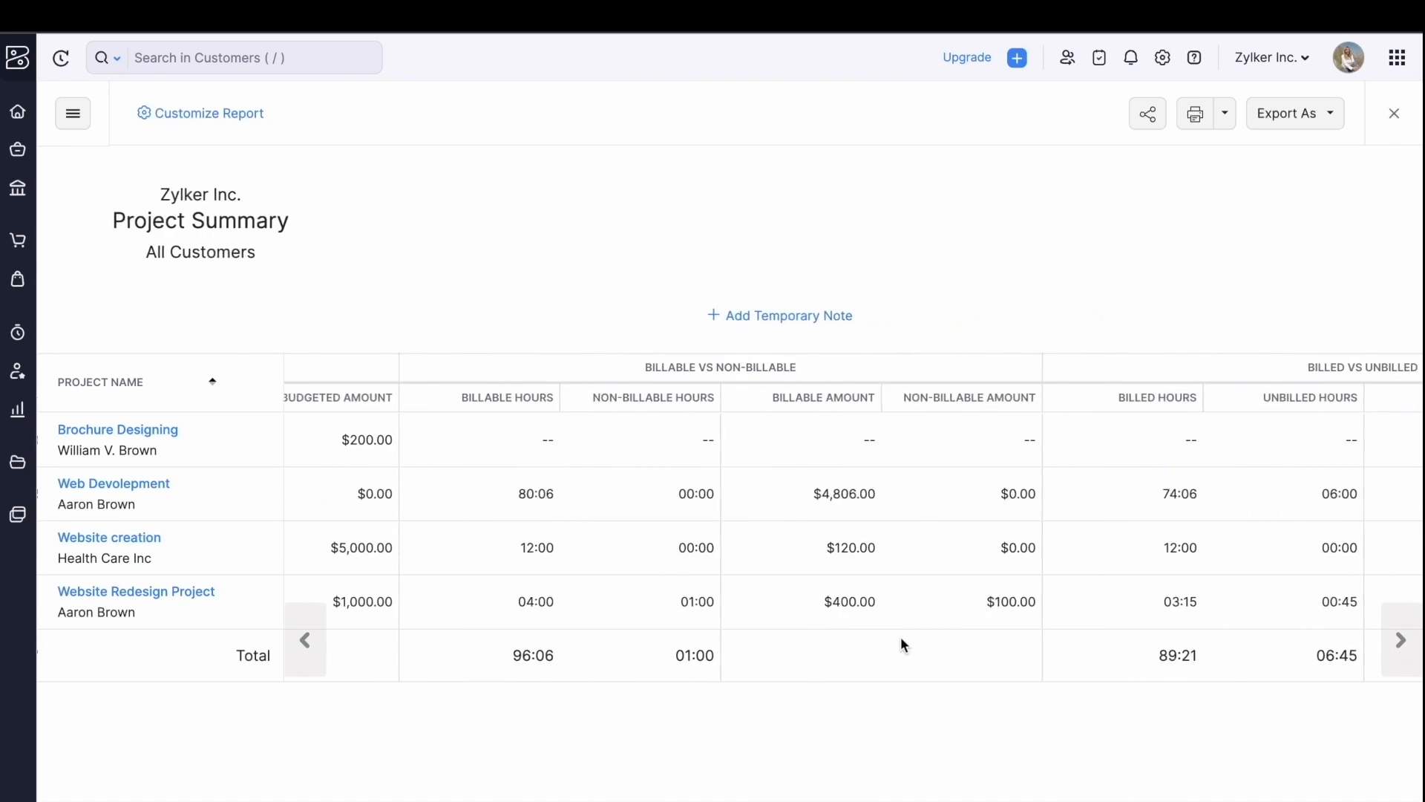